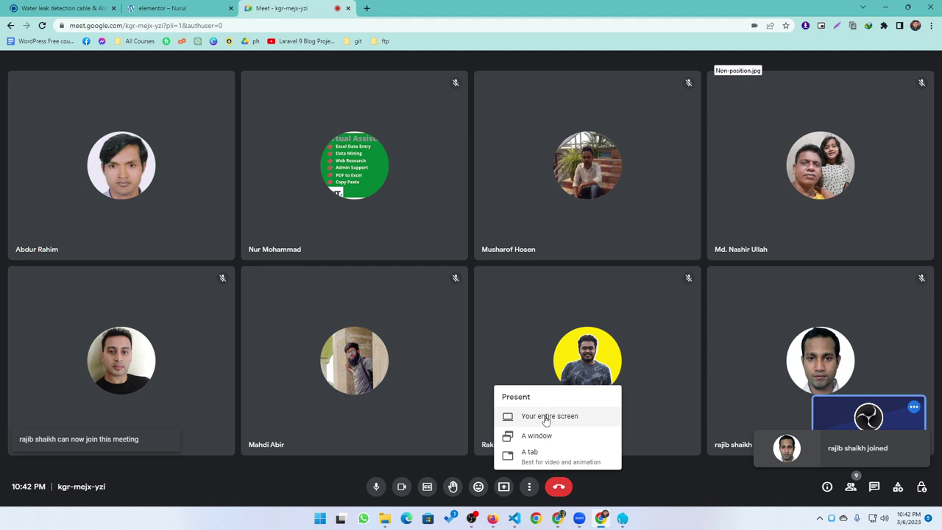
# Present the entire screen to the meeting participants
pyautogui.click(545, 415)
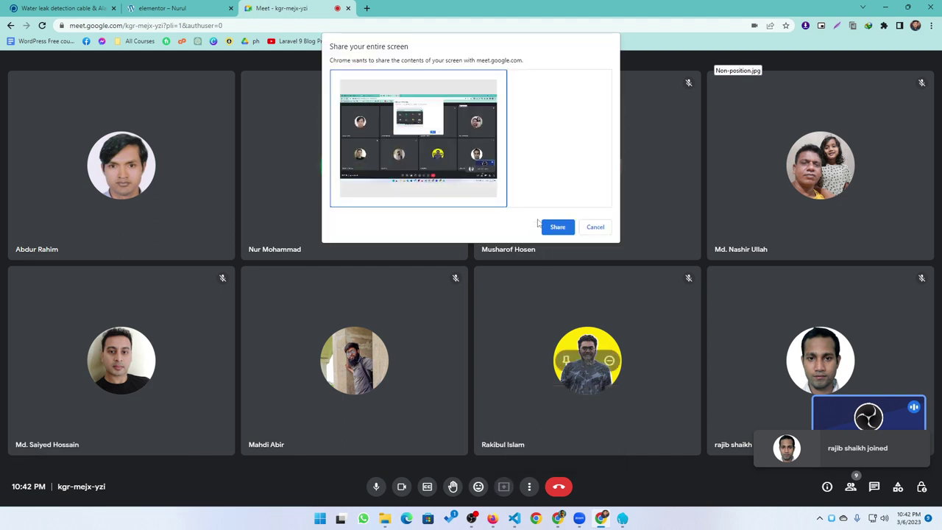
pyautogui.click(557, 226)
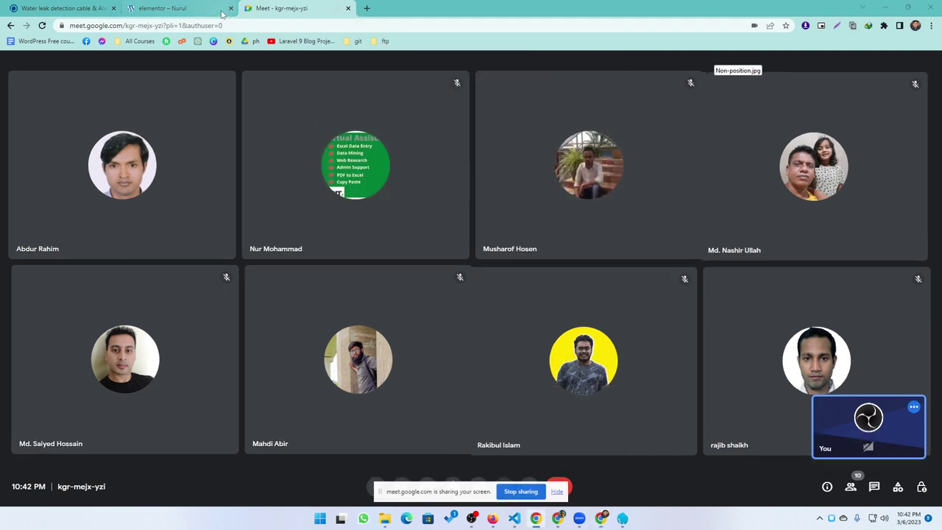
# Switch to the Prosino website and examine its header navigation, including the About Us and Product submenus
pyautogui.click(223, 13)
pyautogui.scroll(5, 385, 258)
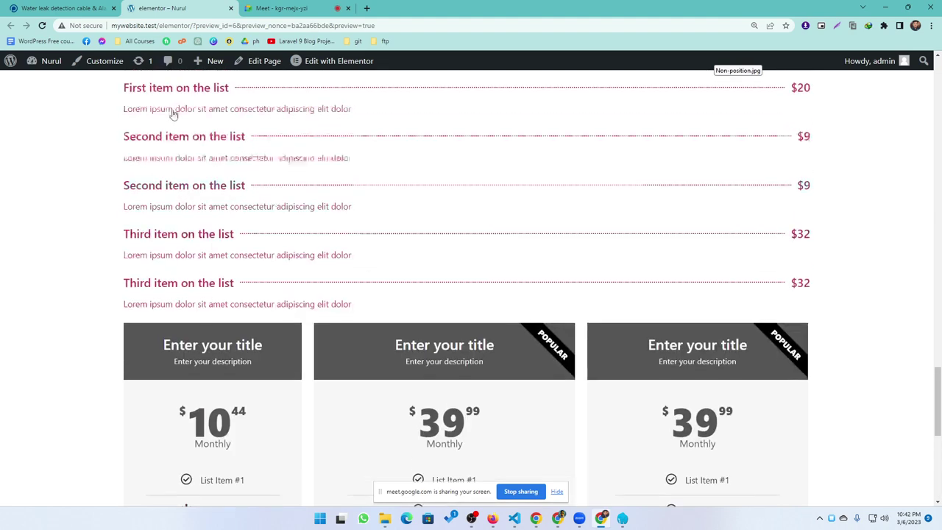
pyautogui.hotkey('ctrl', 'shift', 'Tab')
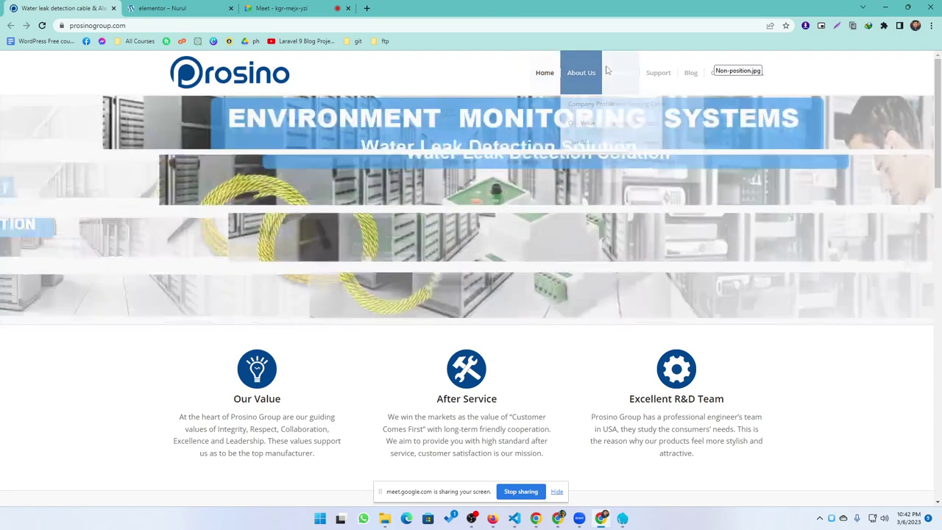
pyautogui.moveTo(620, 74)
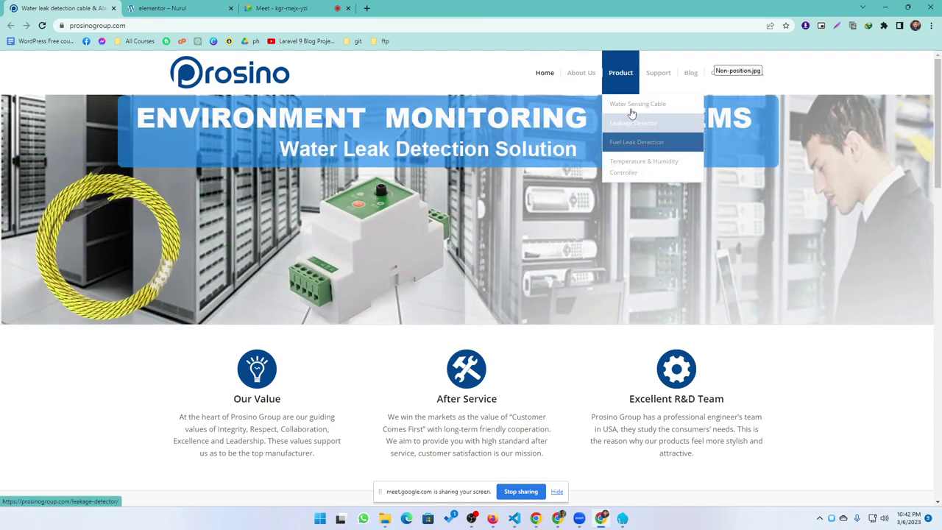
pyautogui.moveTo(692, 78)
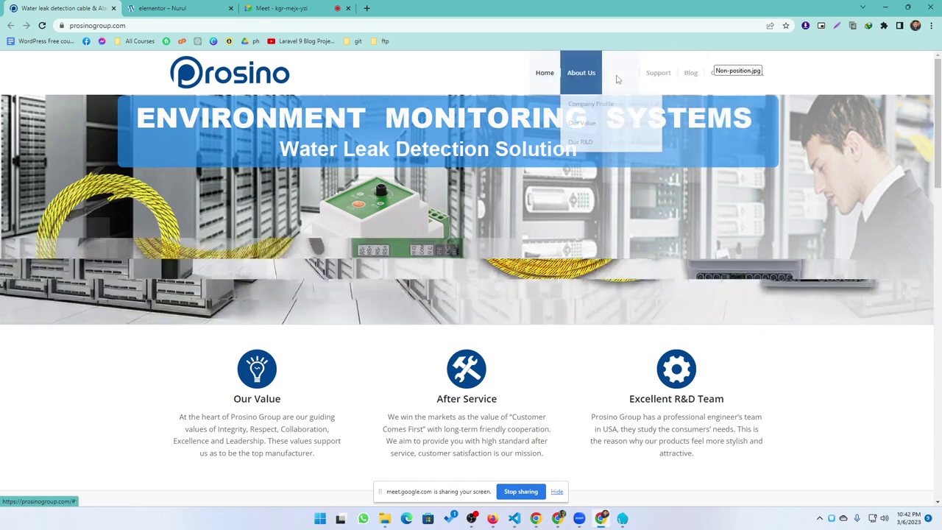
pyautogui.moveTo(561, 79)
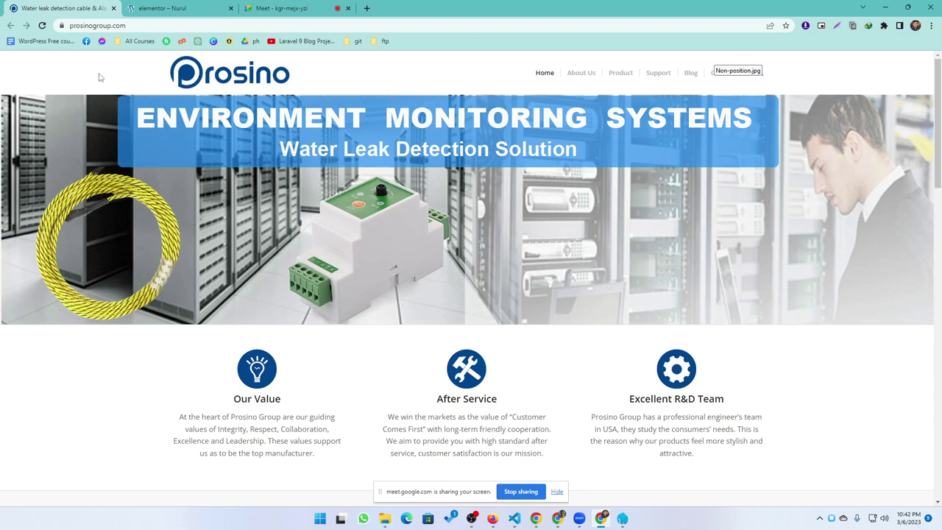
# Save the Prosino header logo image as prosino-logo.png
pyautogui.rightClick(218, 81)
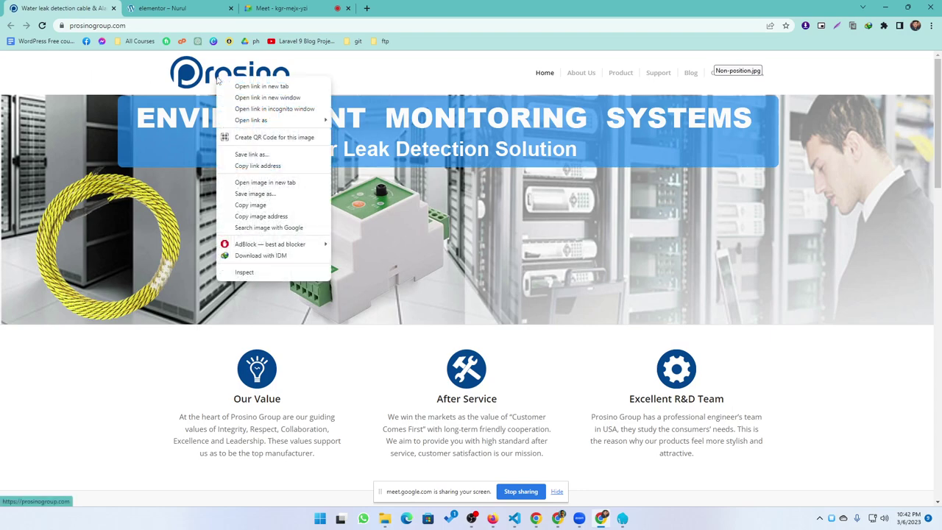
pyautogui.click(250, 193)
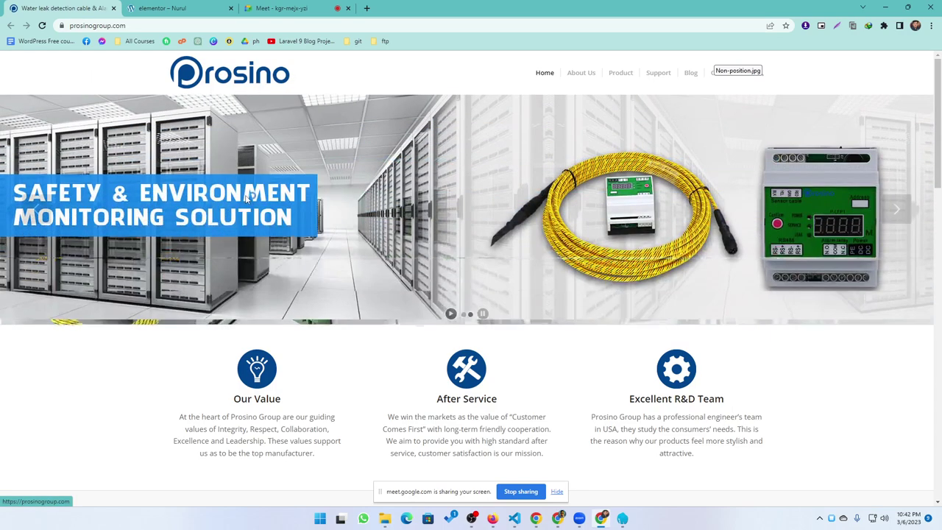
pyautogui.click(481, 318)
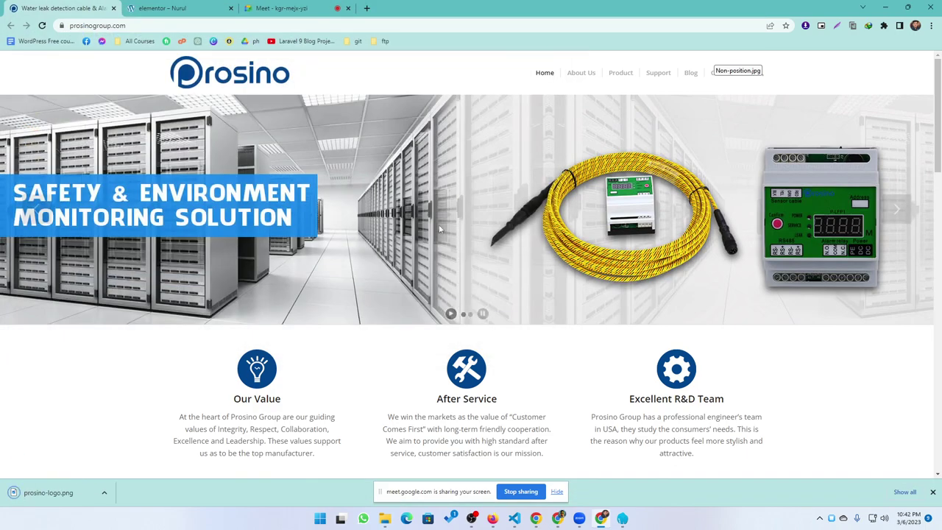
# Examine the Prosino home page from its image slider down to the footer columns
pyautogui.scroll(-1, 471, 221)
pyautogui.scroll(1, 471, 221)
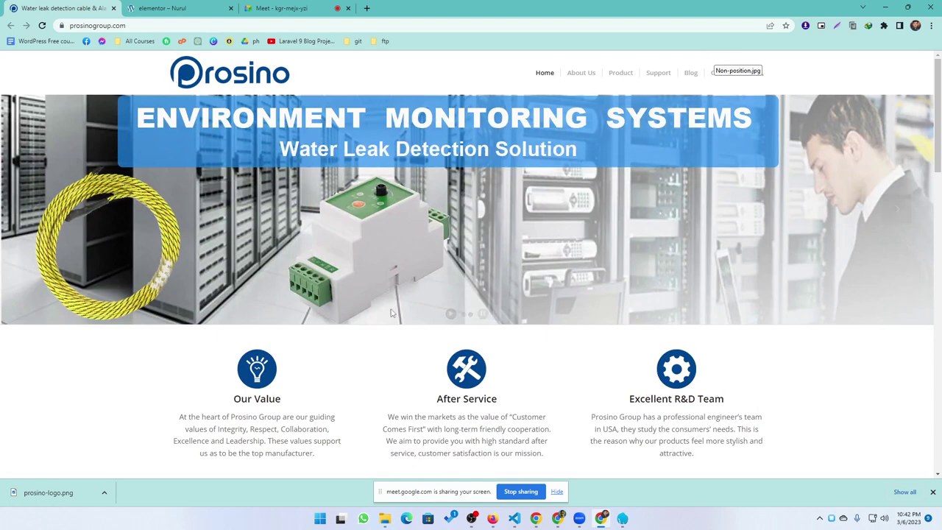
pyautogui.scroll(-5, 730, 441)
pyautogui.scroll(-10, 612, 397)
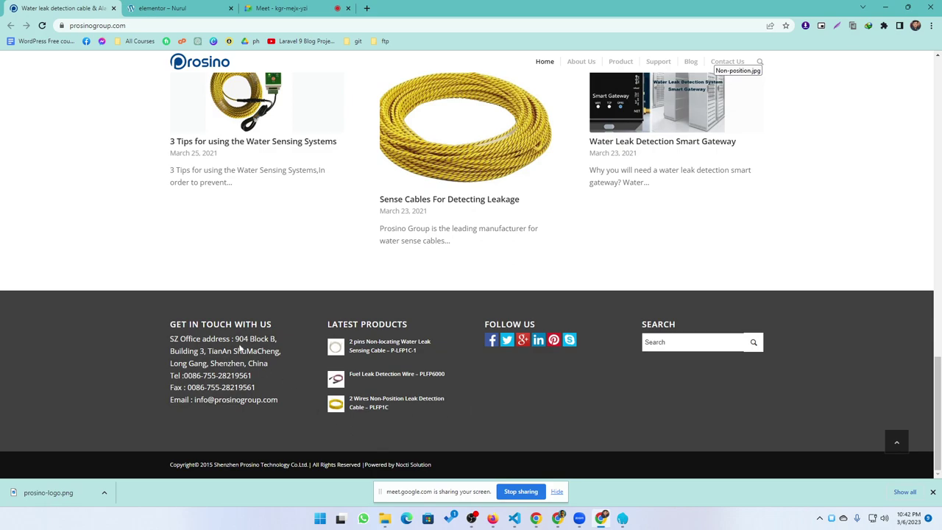
pyautogui.scroll(20, 417, 443)
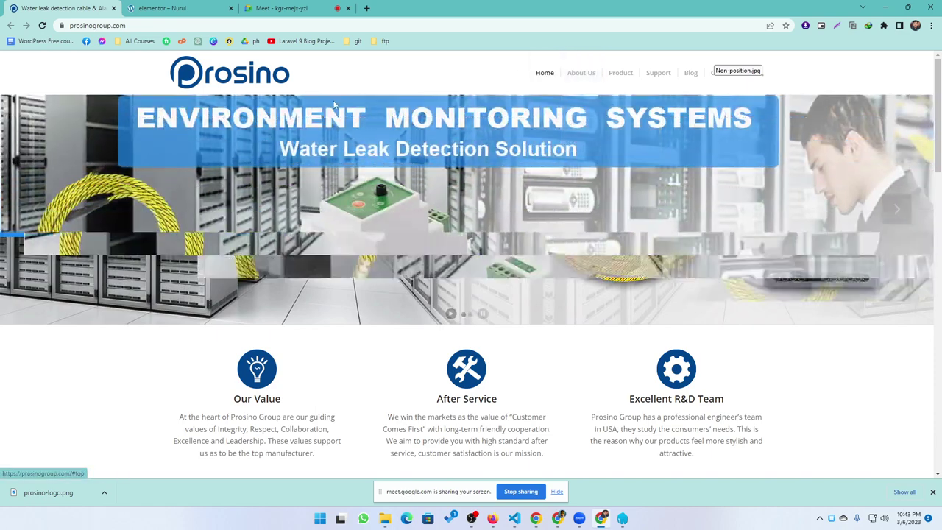
# Switch to the local WordPress site and open the Menus management page in its admin dashboard
pyautogui.click(160, 7)
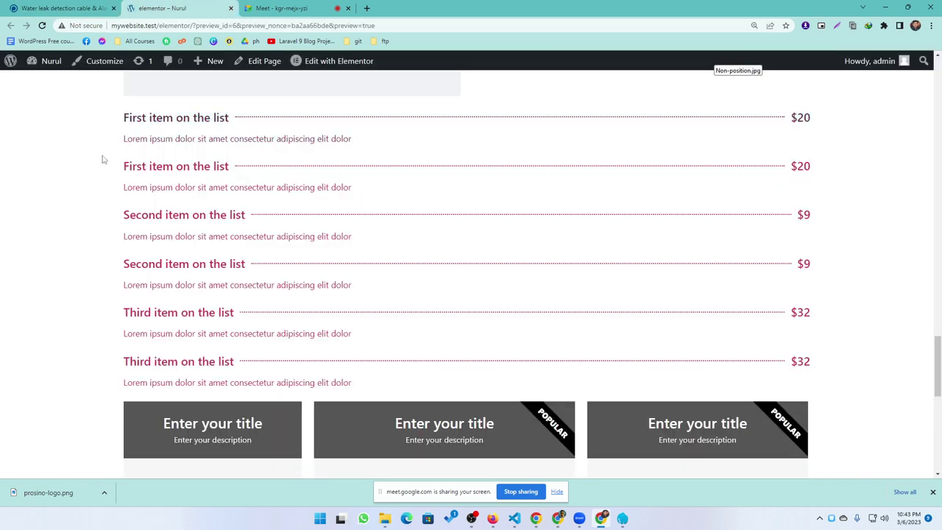
pyautogui.click(46, 61)
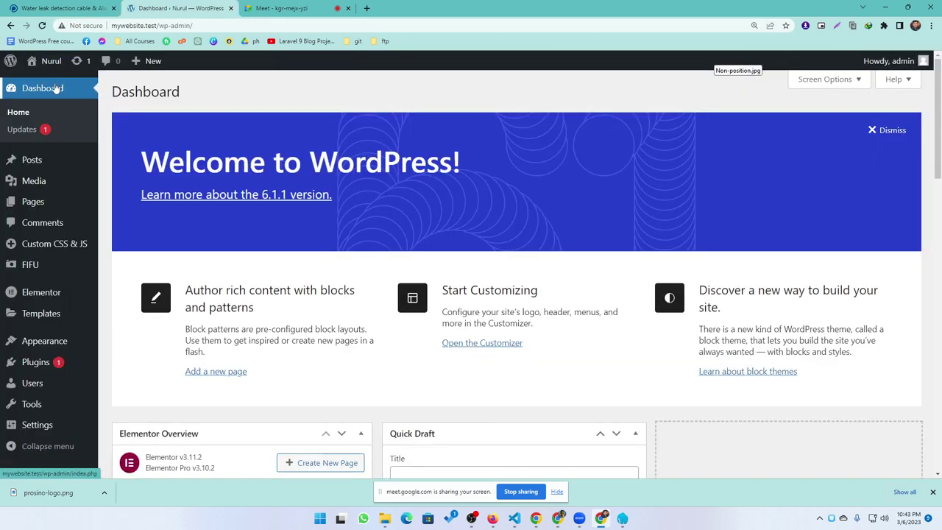
pyautogui.scroll(-3, 54, 390)
pyautogui.moveTo(37, 345)
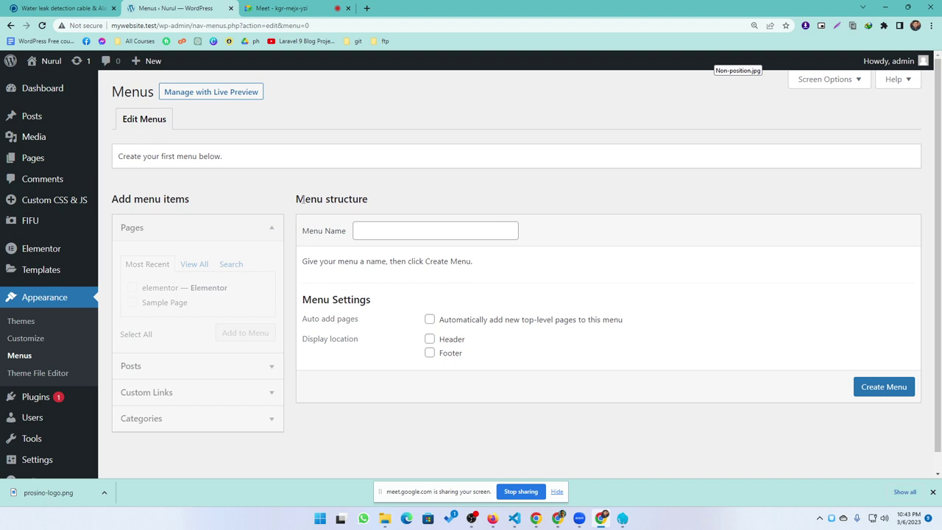
# Create the site's first navigation menu with the name "Main menu"
pyautogui.click(376, 233)
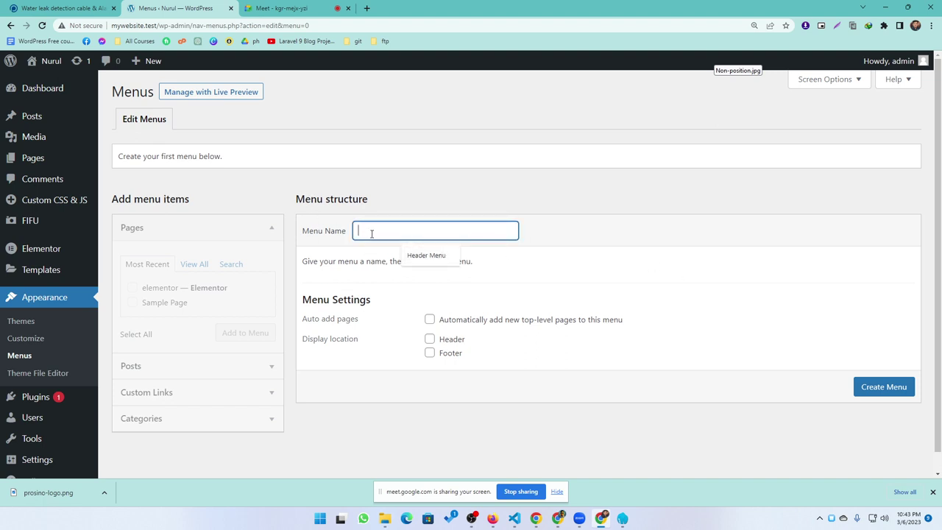
pyautogui.write('Main menu')
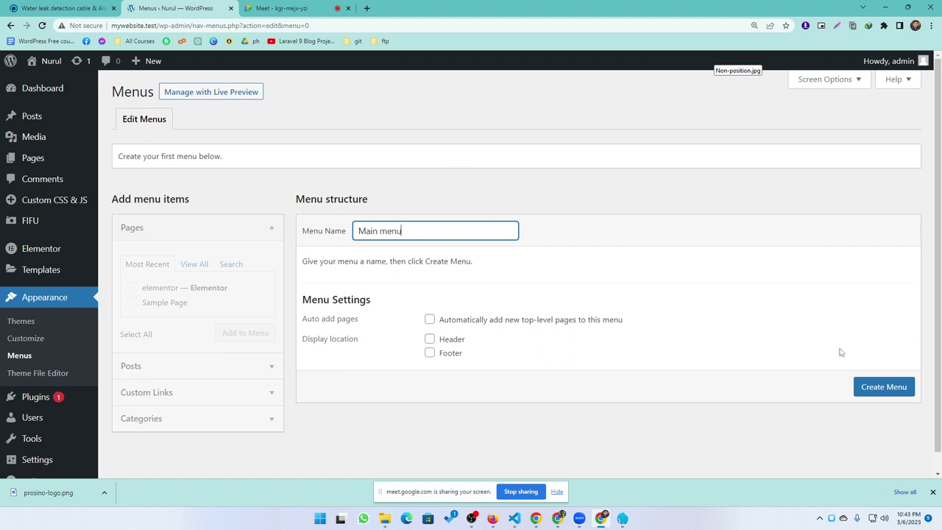
pyautogui.click(874, 388)
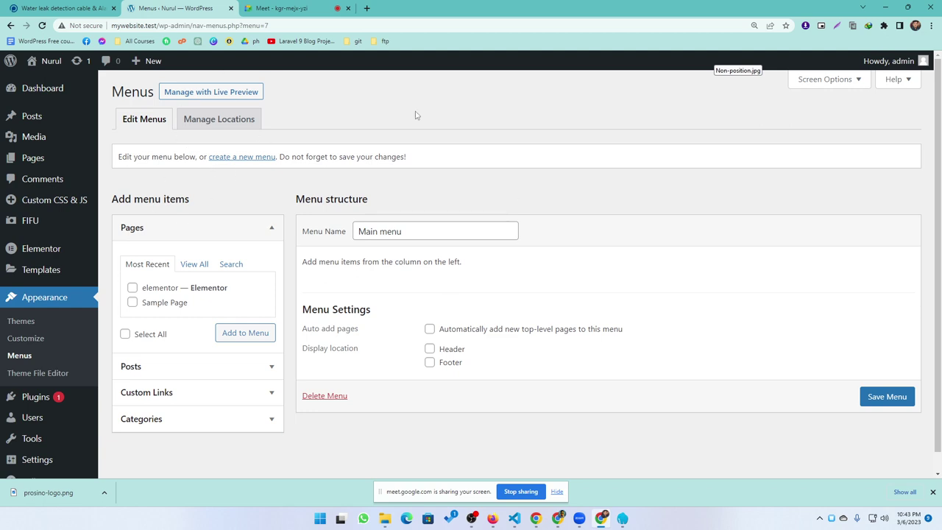
pyautogui.moveTo(441, 232); pyautogui.dragTo(347, 234)
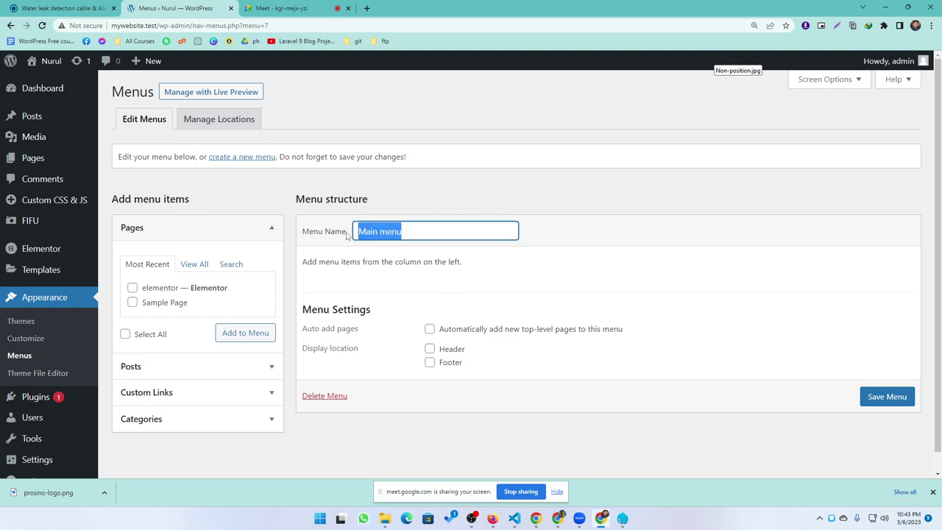
pyautogui.click(219, 201)
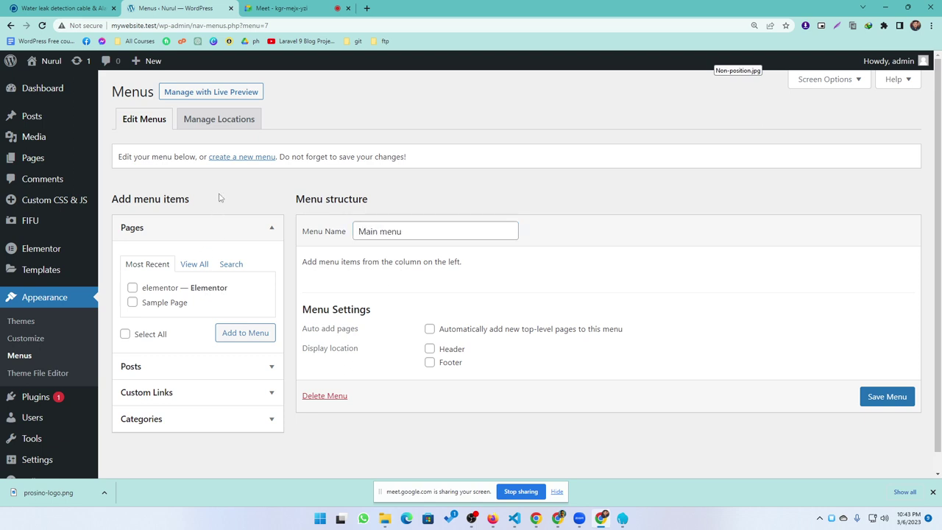
pyautogui.click(252, 159)
pyautogui.click(372, 230)
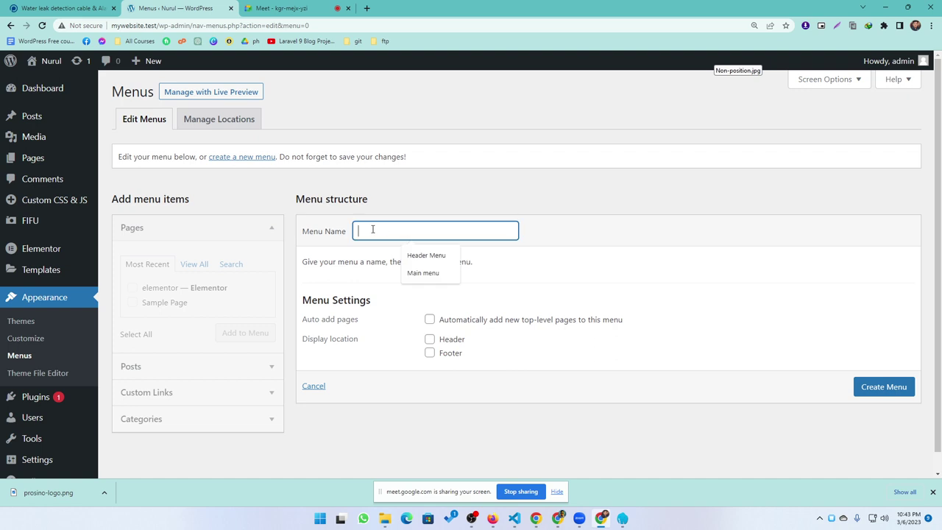
pyautogui.click(240, 196)
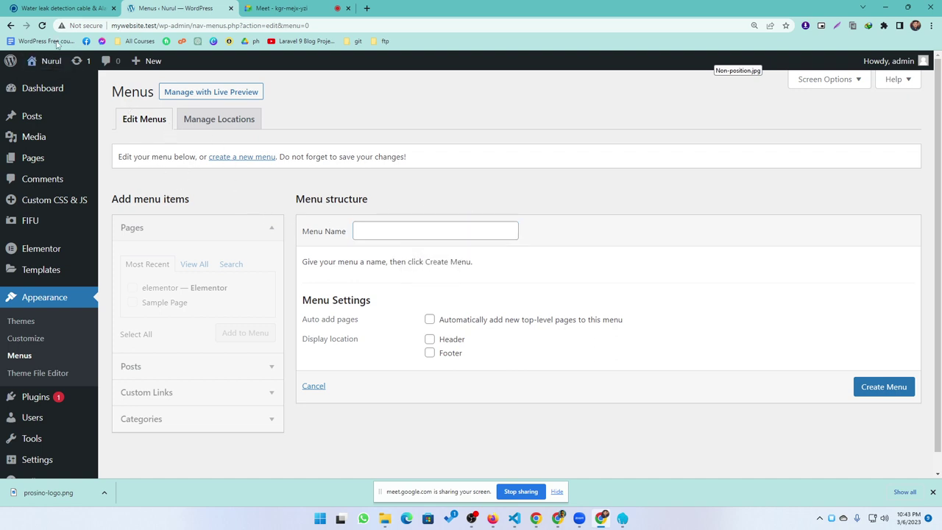
pyautogui.click(10, 25)
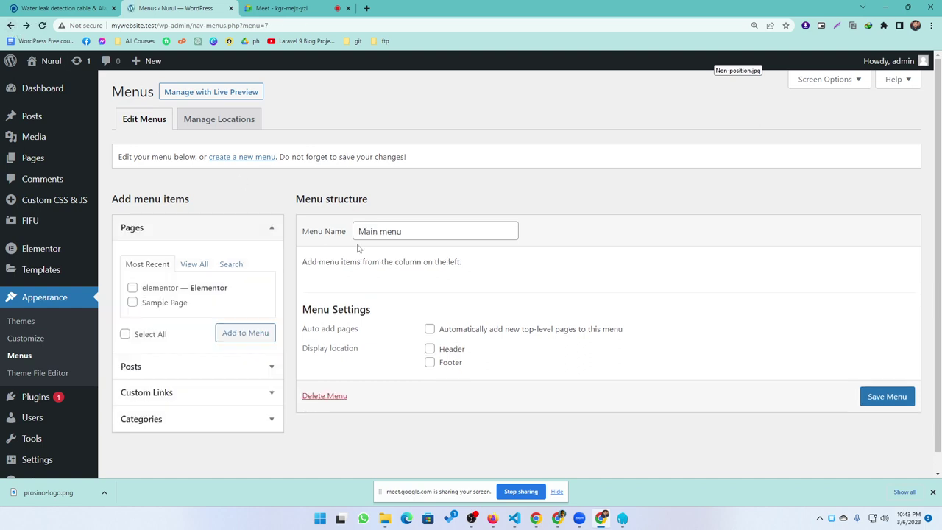
# Examine the Posts, Custom Links and Categories sections that can supply items for the Main menu
pyautogui.moveTo(430, 229); pyautogui.dragTo(351, 231)
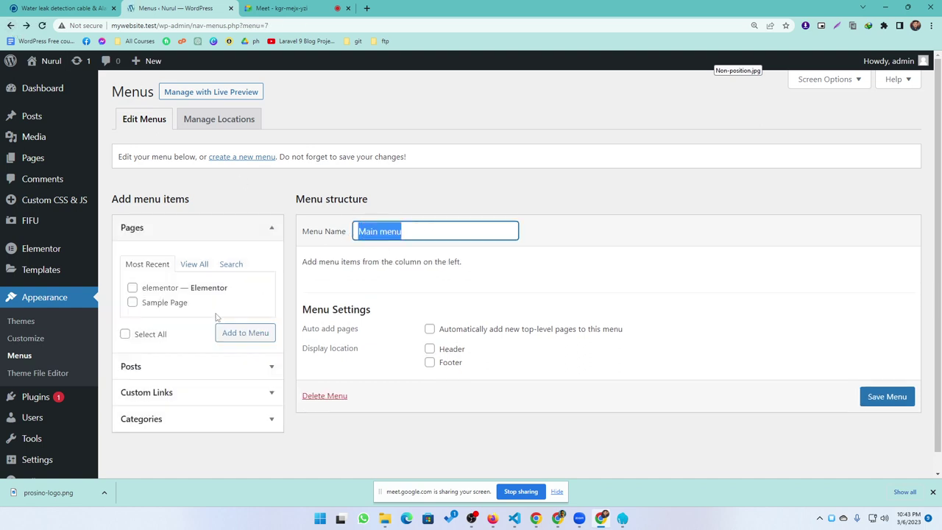
pyautogui.click(150, 233)
pyautogui.click(148, 257)
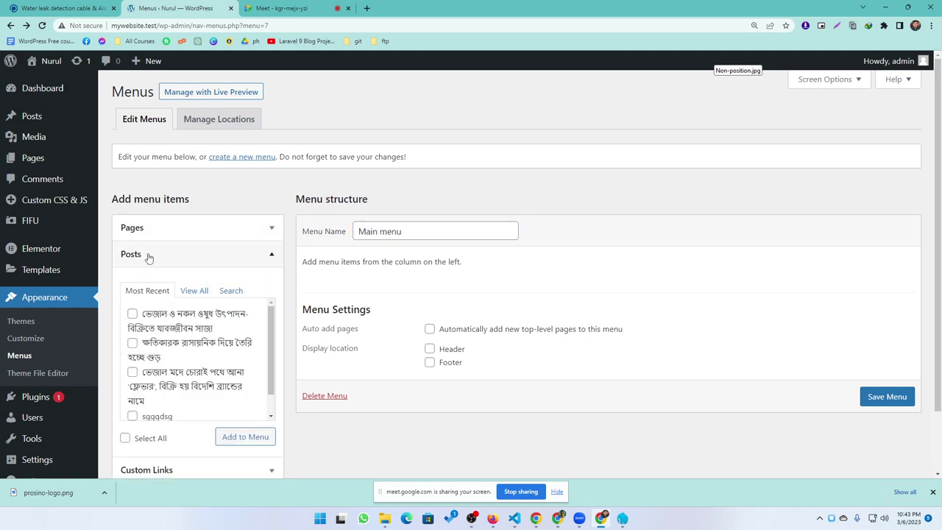
pyautogui.click(147, 257)
pyautogui.click(151, 282)
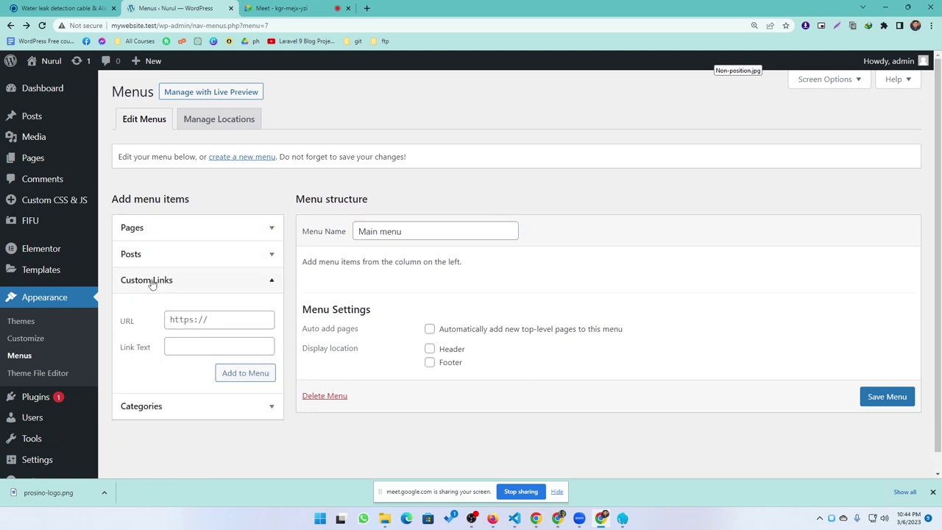
pyautogui.click(151, 282)
pyautogui.click(156, 309)
pyautogui.click(156, 313)
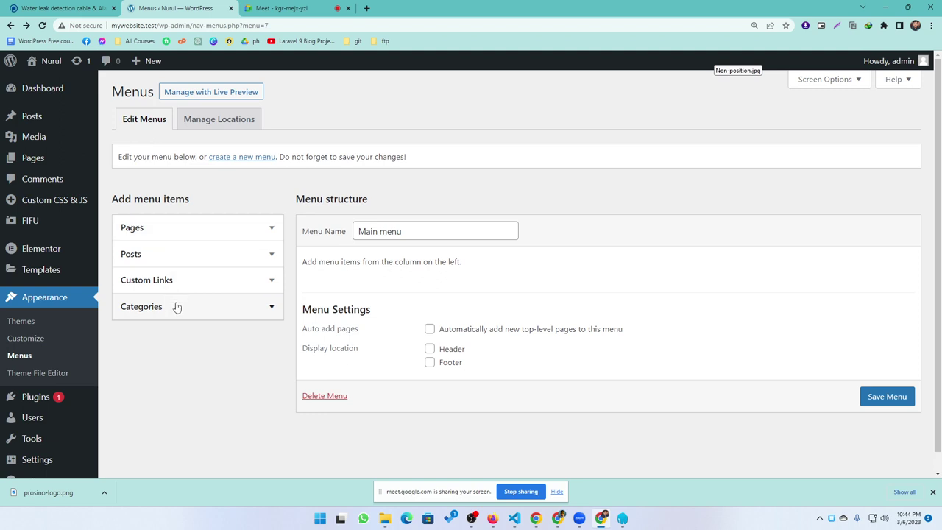
# Examine the complete list of pages and the page search available for adding menu items
pyautogui.click(180, 240)
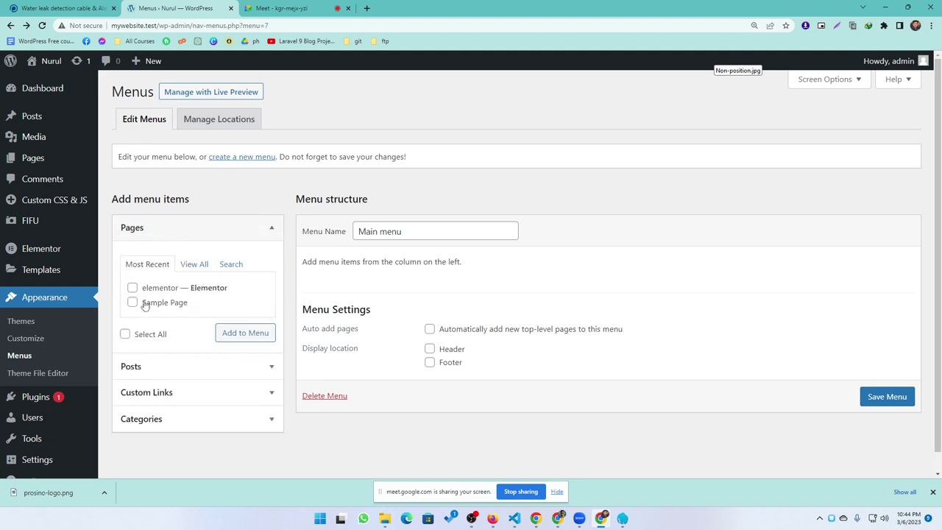
pyautogui.click(193, 264)
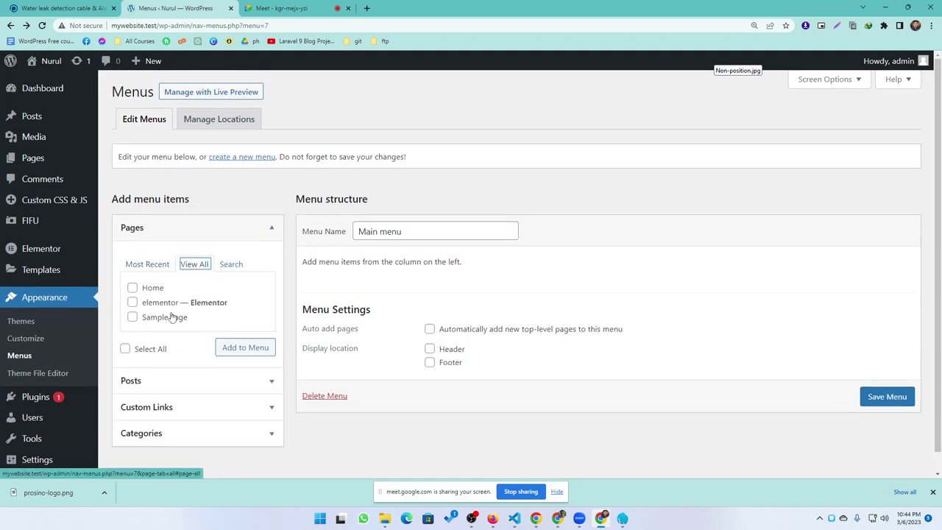
pyautogui.moveTo(204, 316); pyautogui.dragTo(131, 287)
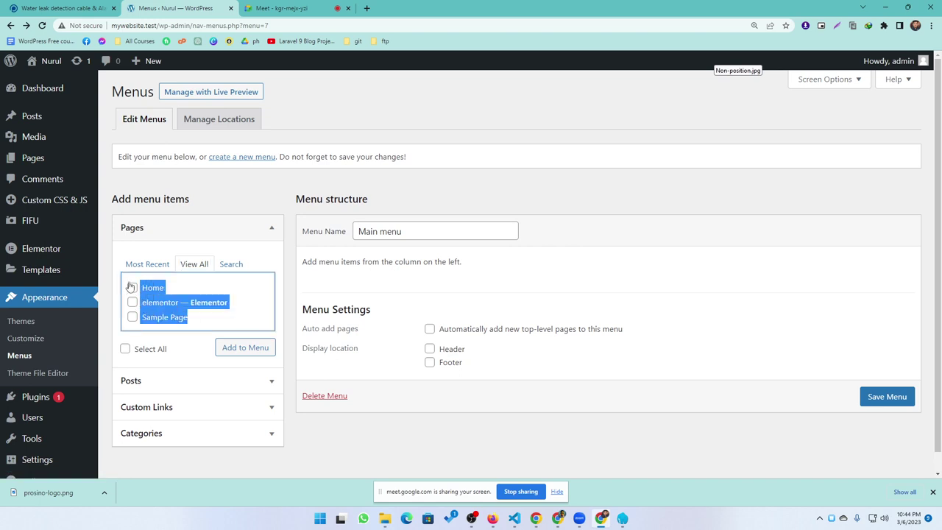
pyautogui.click(200, 317)
pyautogui.scroll(-1, 199, 313)
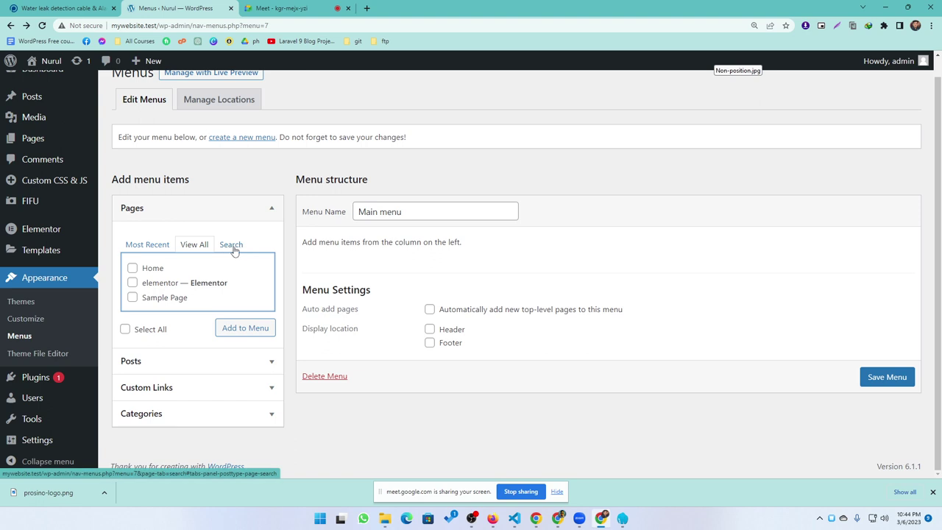
pyautogui.click(231, 245)
pyautogui.click(192, 268)
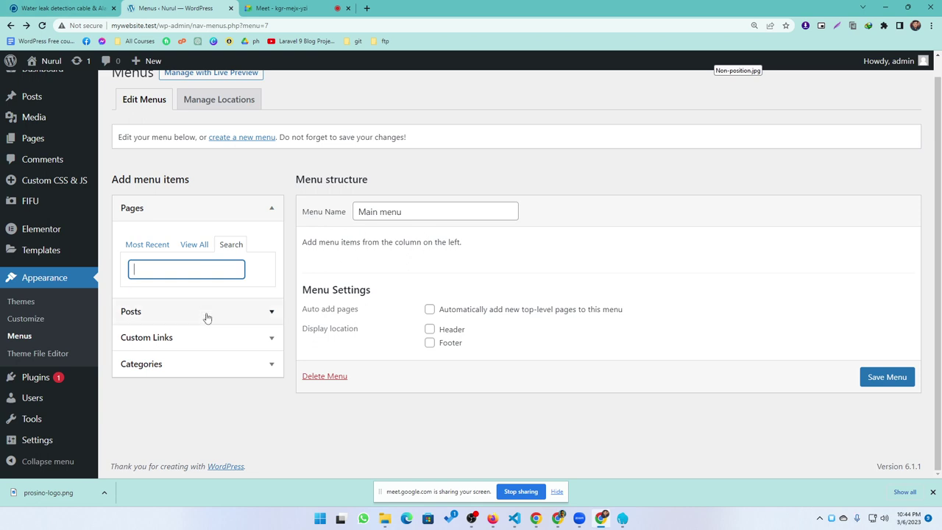
# Add all listed pages, Home, elementor and Sample Page, to the Main menu
pyautogui.click(195, 246)
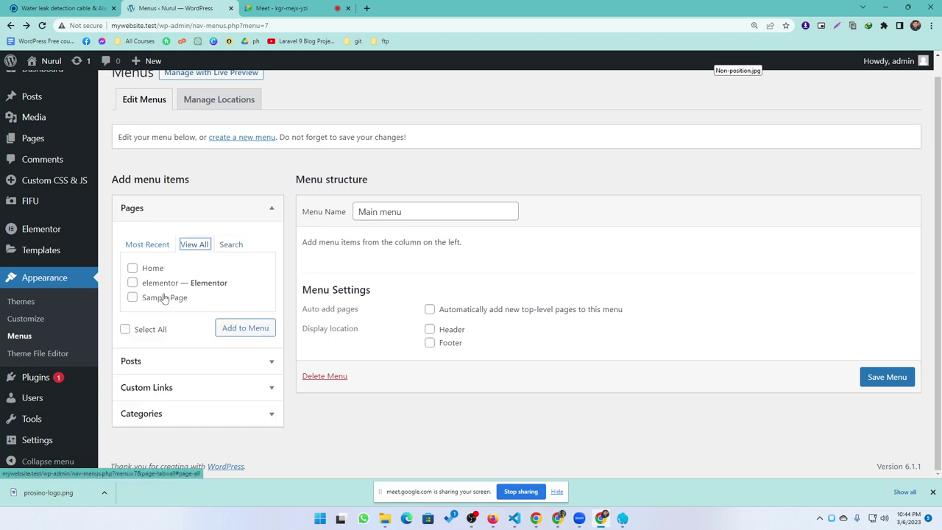
pyautogui.click(136, 331)
pyautogui.click(247, 333)
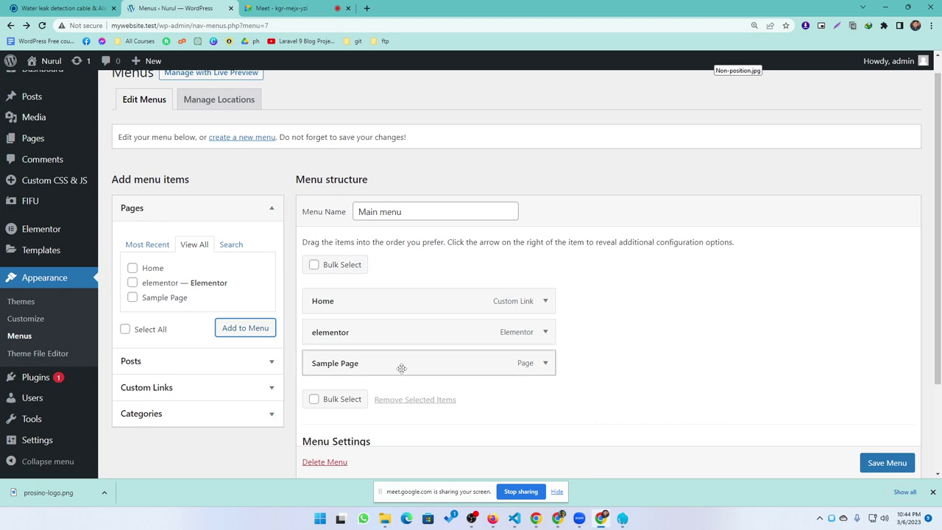
# Check the navigation items on the Prosino site and relabel the elementor item in the Main menu as "About"
pyautogui.click(64, 9)
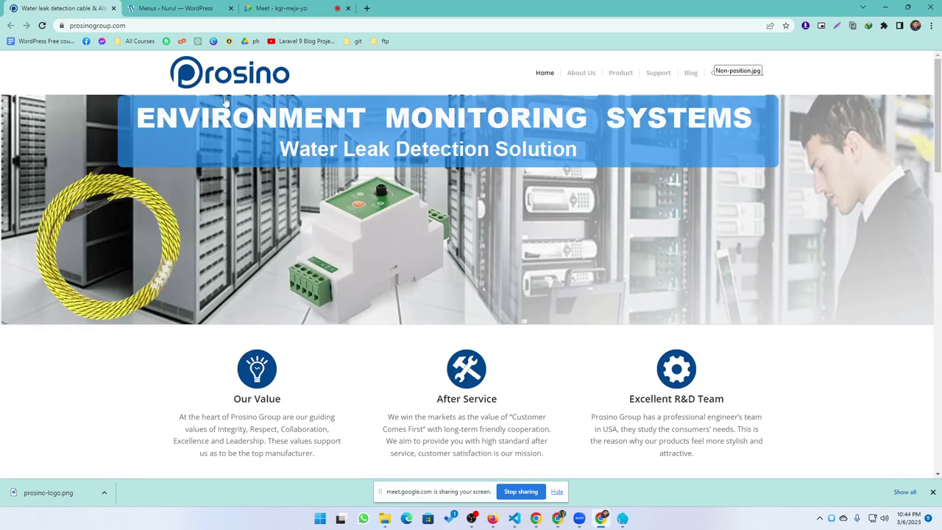
pyautogui.moveTo(736, 113)
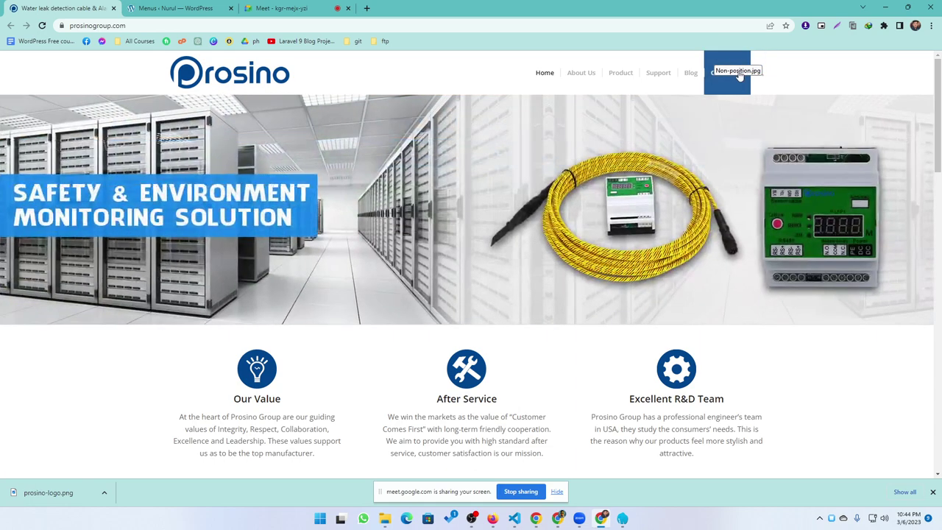
pyautogui.moveTo(730, 73); pyautogui.dragTo(772, 63)
pyautogui.scroll(-1, 769, 92)
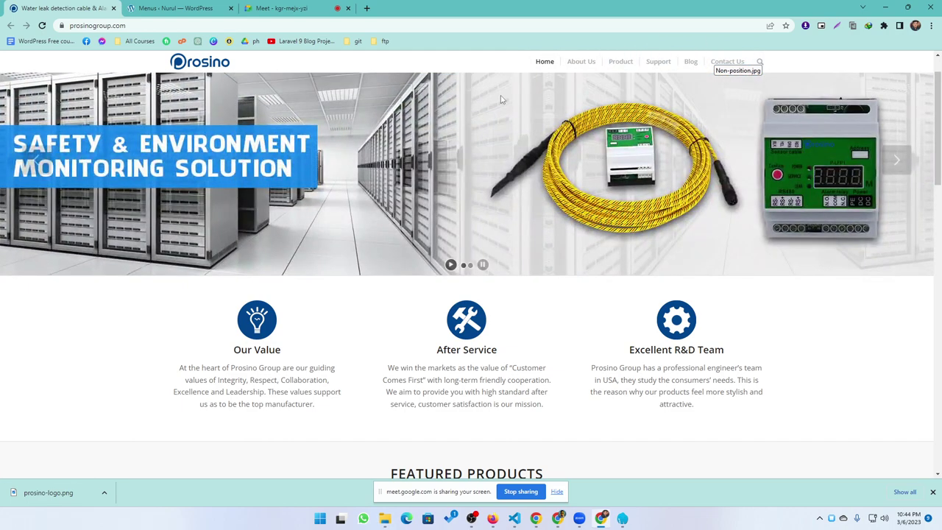
pyautogui.click(155, 9)
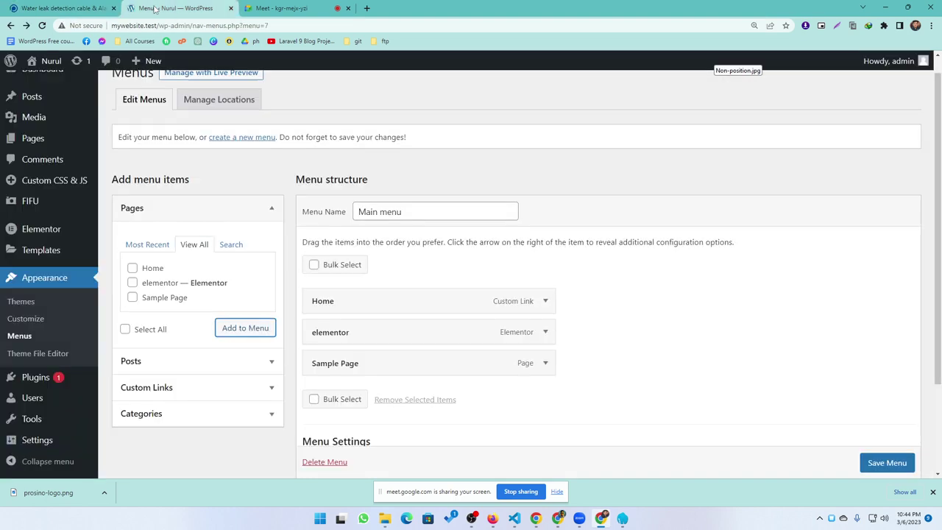
pyautogui.click(546, 332)
pyautogui.doubleClick(359, 374)
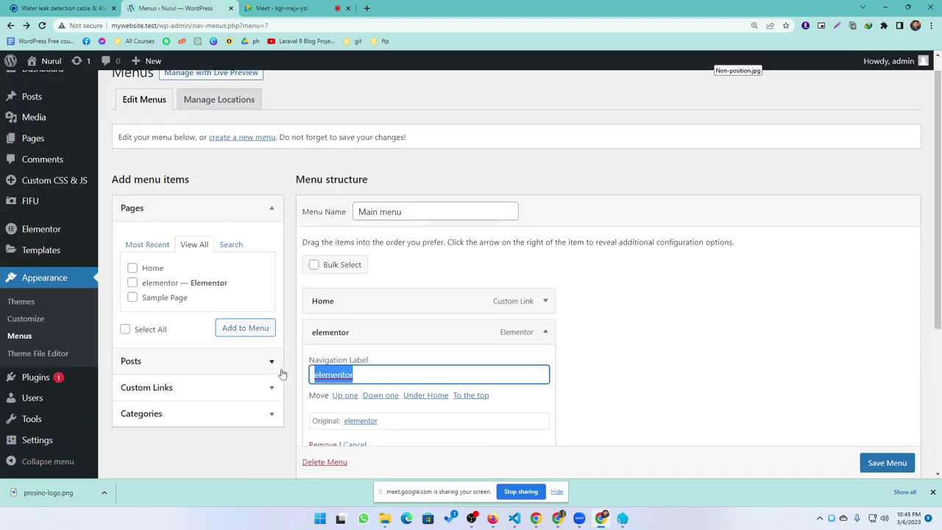
pyautogui.write('About')
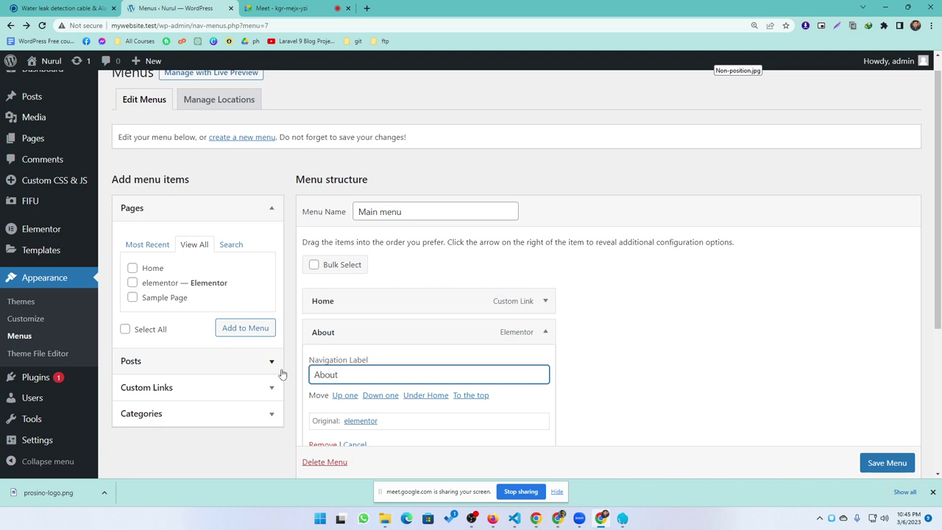
pyautogui.click(545, 331)
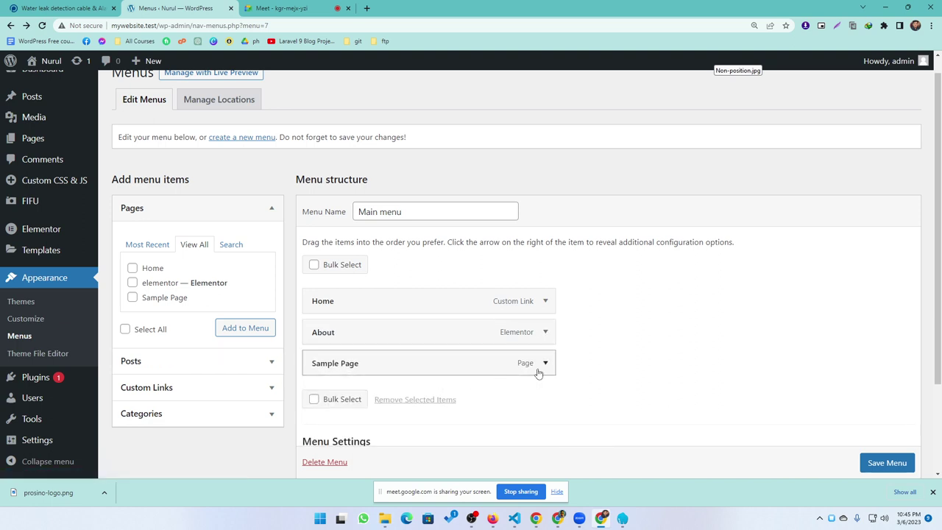
# Change the navigation label of the Sample Page menu item to "Support"
pyautogui.click(544, 363)
pyautogui.moveTo(372, 407); pyautogui.dragTo(267, 412)
pyautogui.write('s')
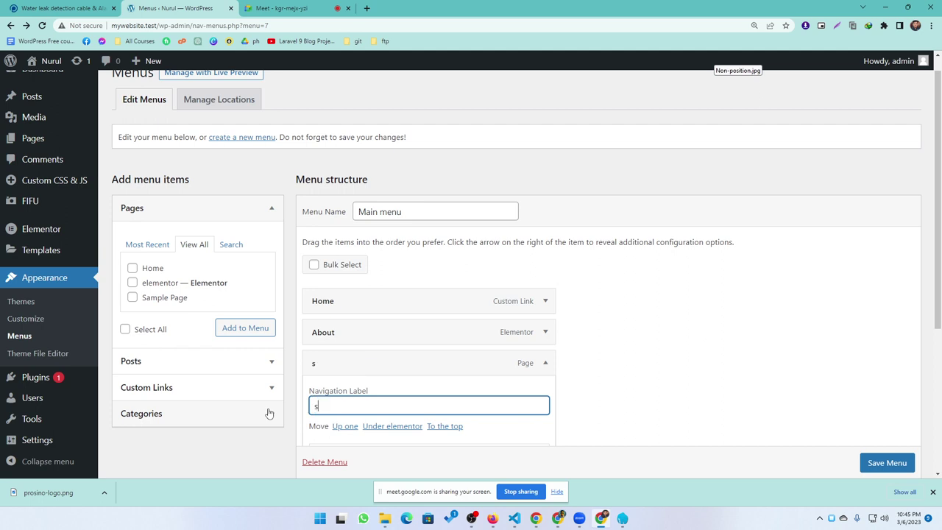
pyautogui.write('u')
pyautogui.press('BackSpace')
pyautogui.press('BackSpace')
pyautogui.write('Support')
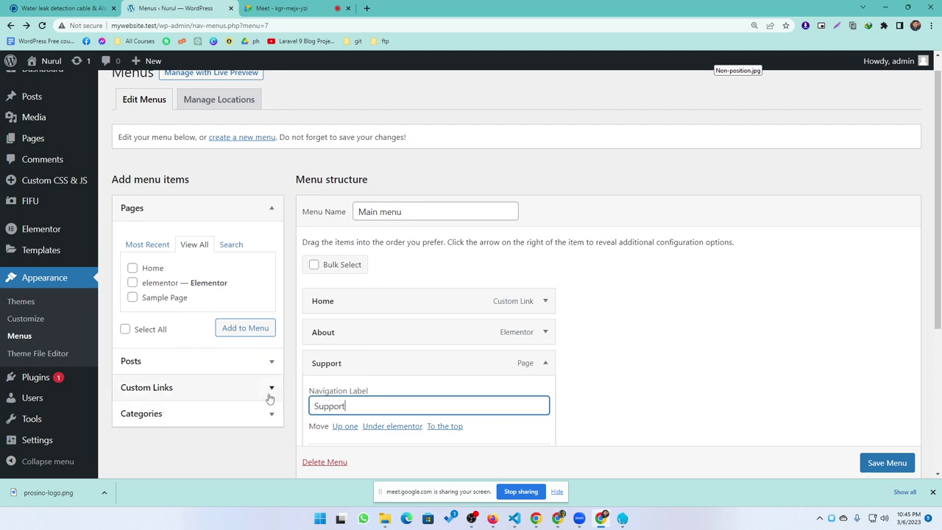
pyautogui.click(544, 364)
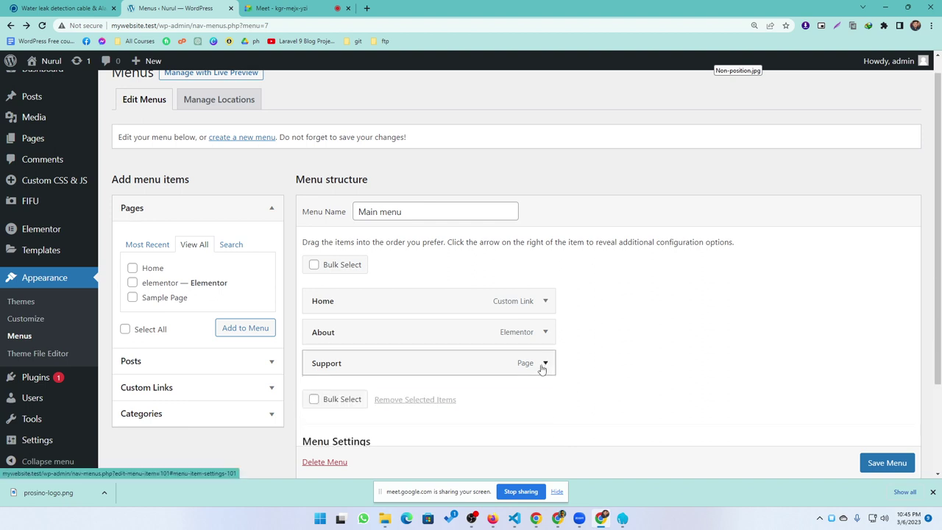
# Add a custom link to the Main menu with the URL "#" and the link text "Contact"
pyautogui.click(132, 390)
pyautogui.click(191, 300)
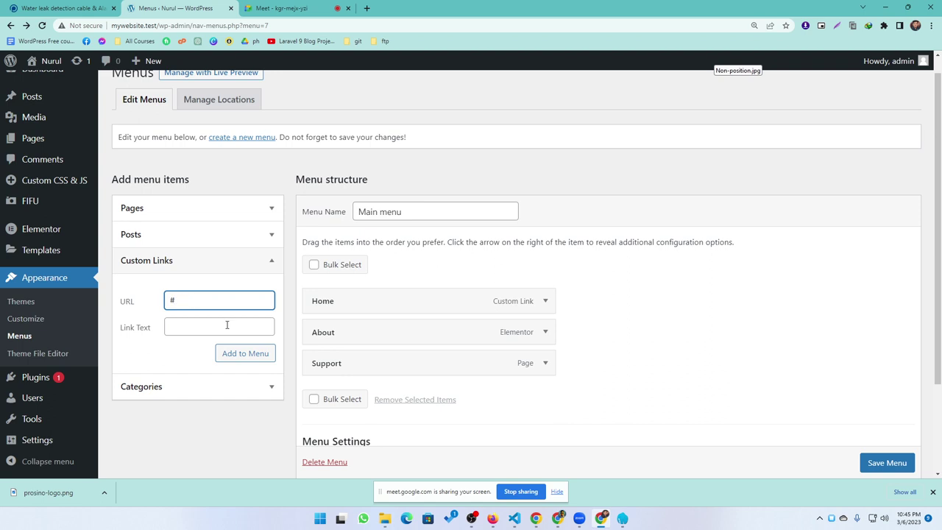
pyautogui.click(187, 325)
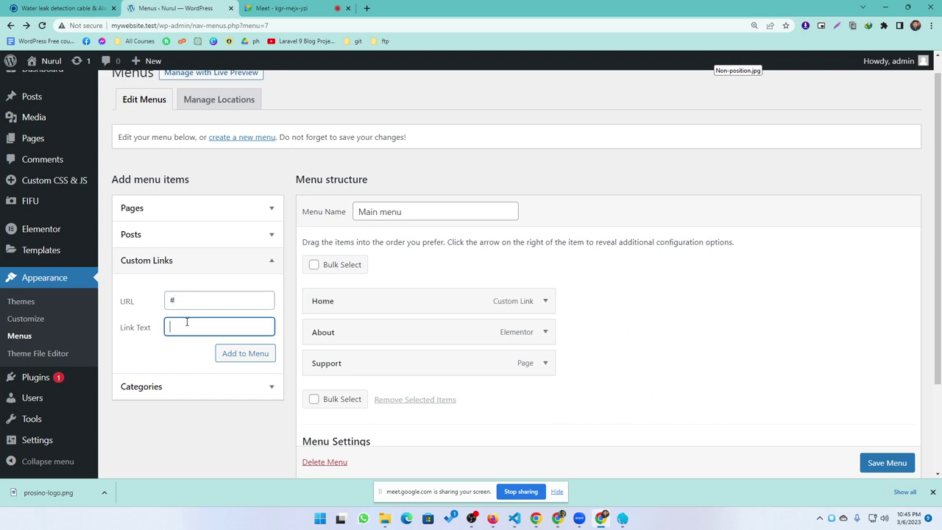
pyautogui.click(242, 360)
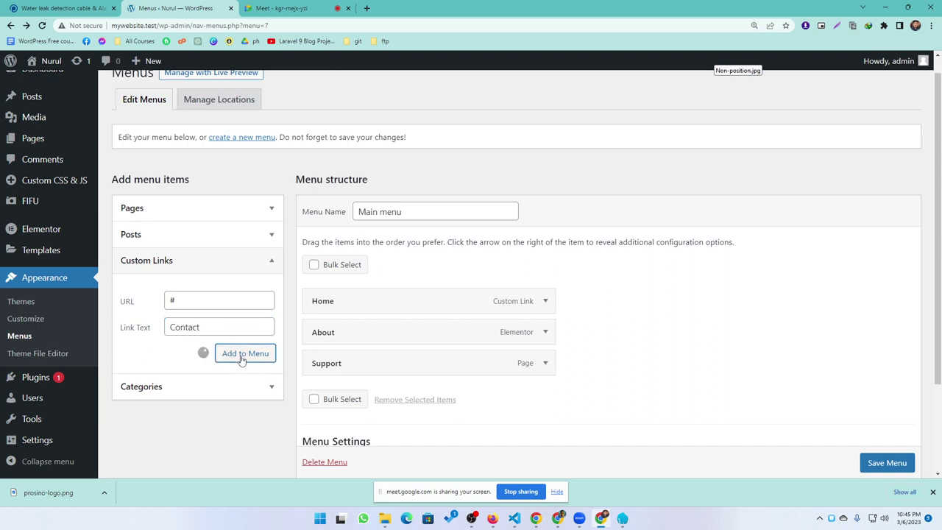
# Add another custom link with the URL "#" and the link text "Product" to the Main menu
pyautogui.click(190, 302)
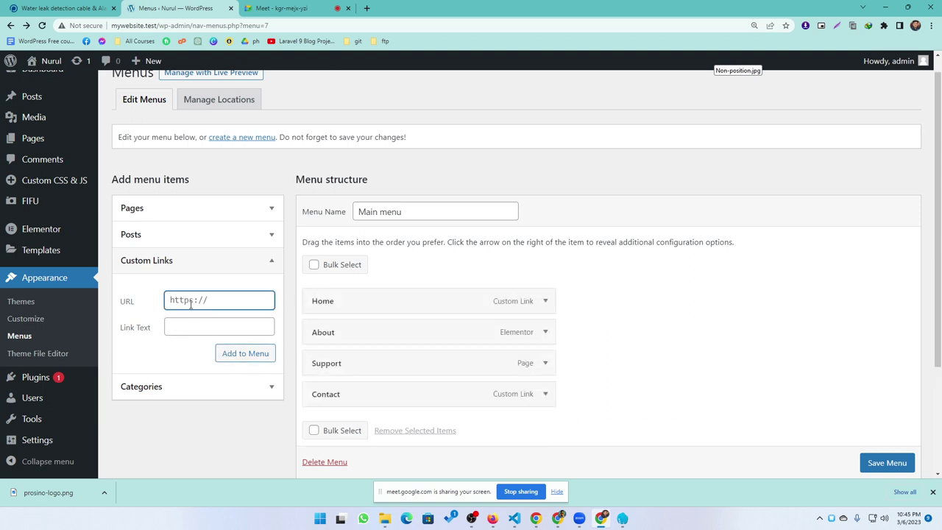
pyautogui.press('Tab')
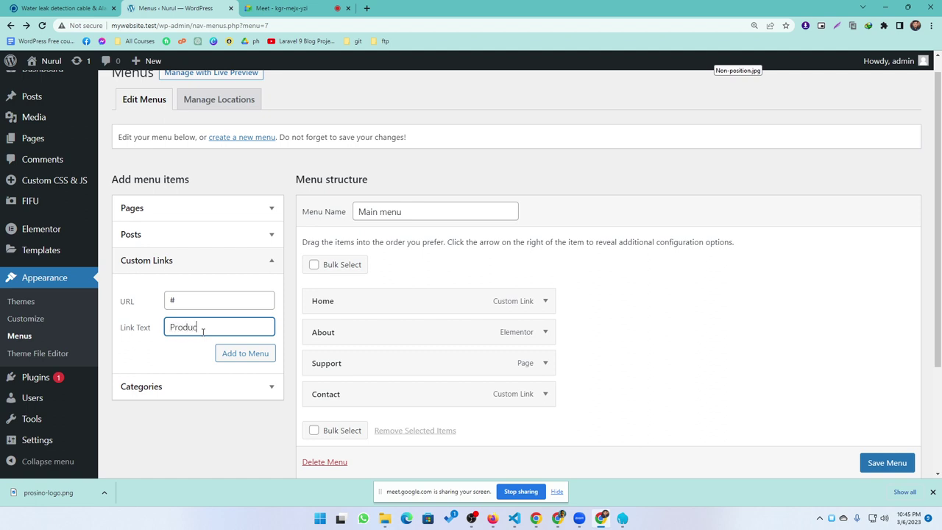
pyautogui.click(245, 353)
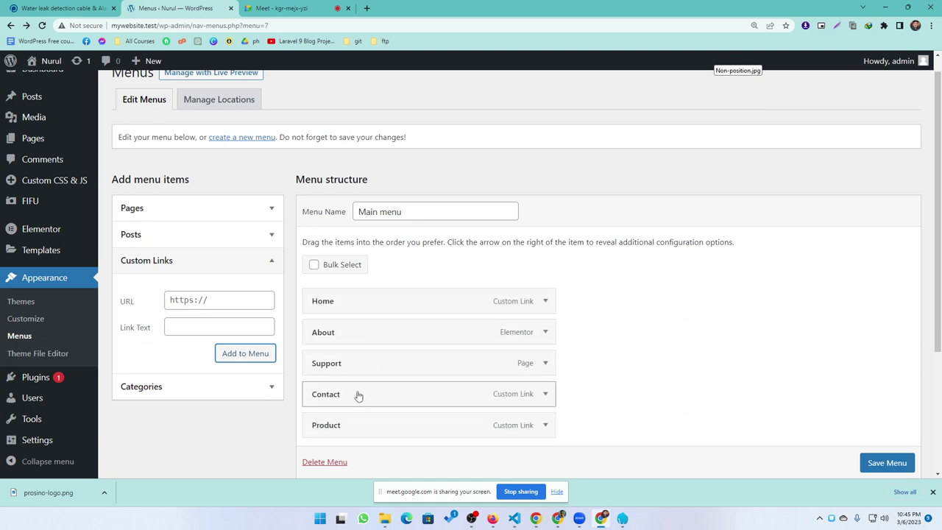
# Save the Main menu and open the site's front page in a separate tab
pyautogui.click(886, 463)
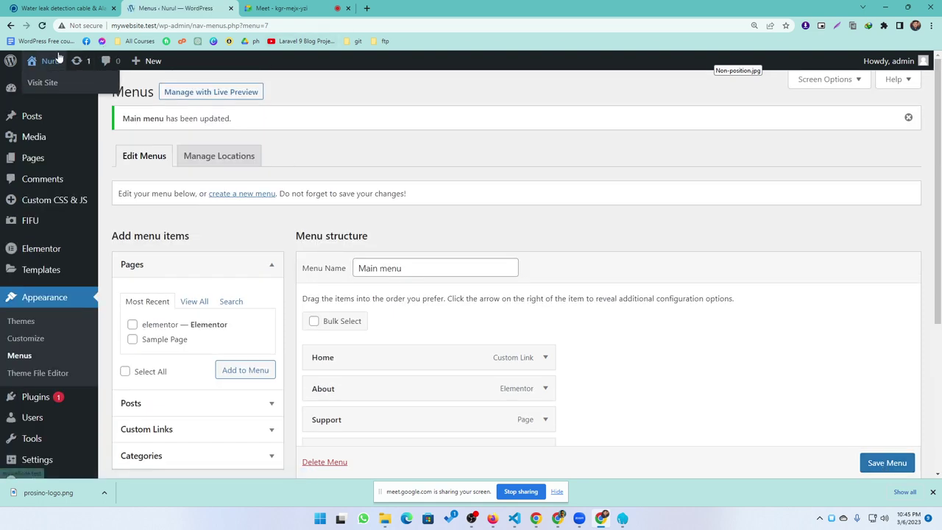
pyautogui.moveTo(12, 70)
pyautogui.click(46, 83)
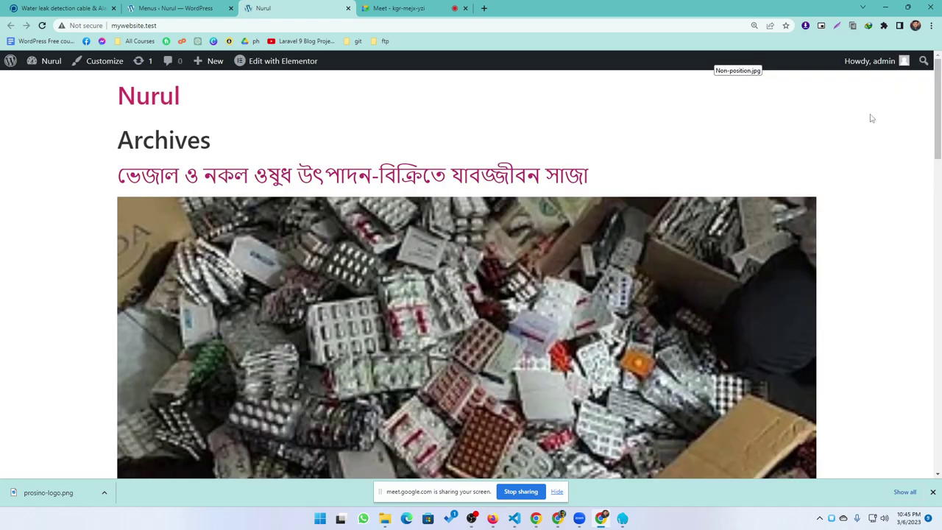
# Assign the Main menu to the Header display location and save the menu
pyautogui.click(169, 9)
pyautogui.scroll(-5, 406, 431)
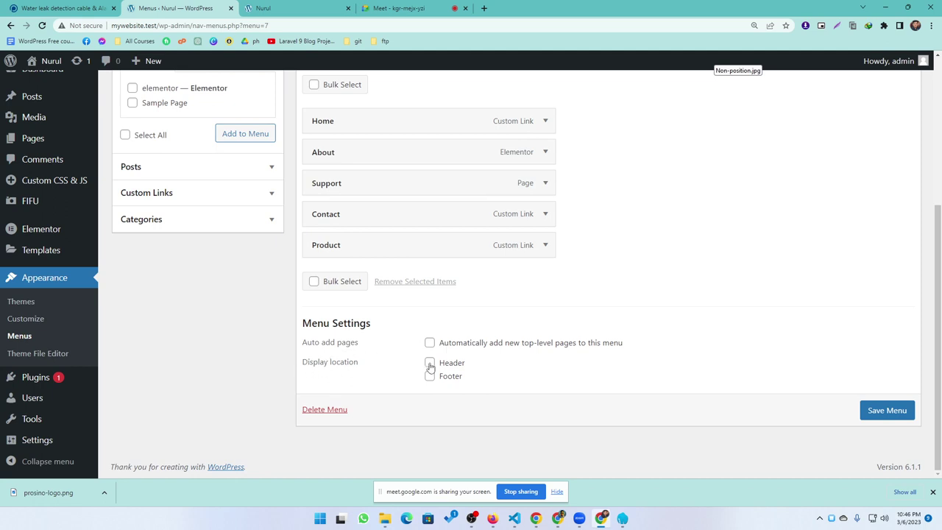
pyautogui.click(898, 411)
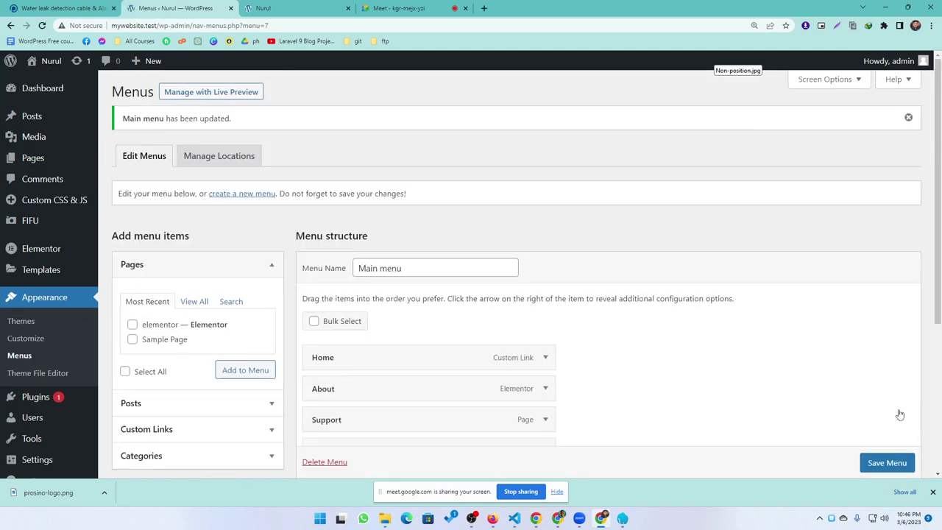
# Reload the site's front page and compare its header and navigation with the Prosino site's header
pyautogui.click(266, 8)
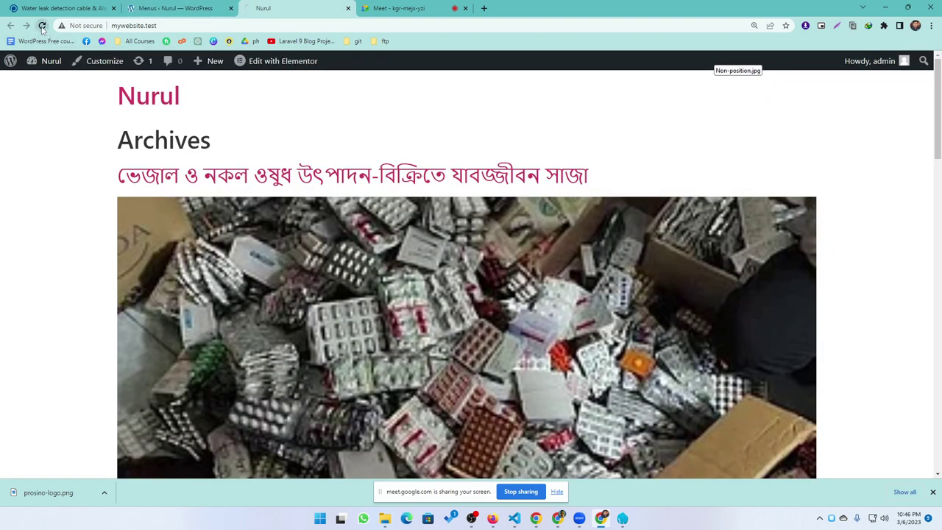
pyautogui.click(42, 26)
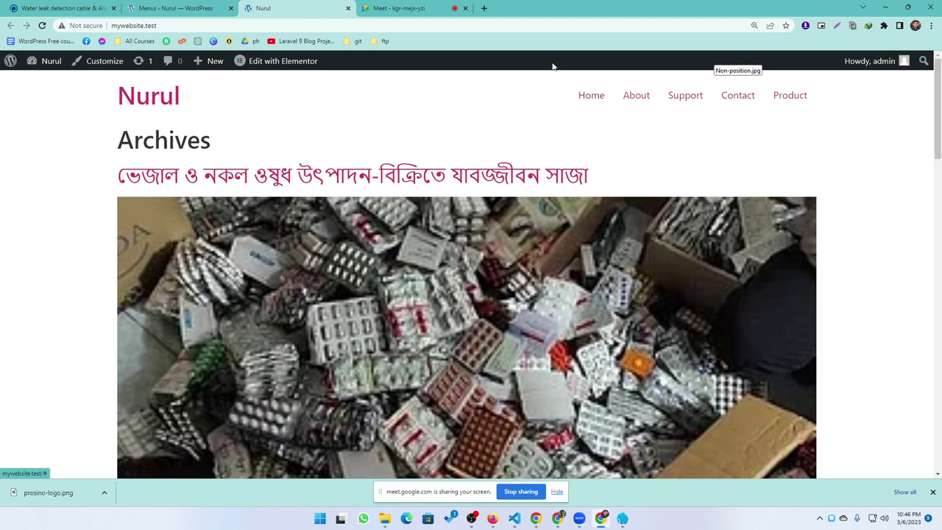
pyautogui.click(171, 8)
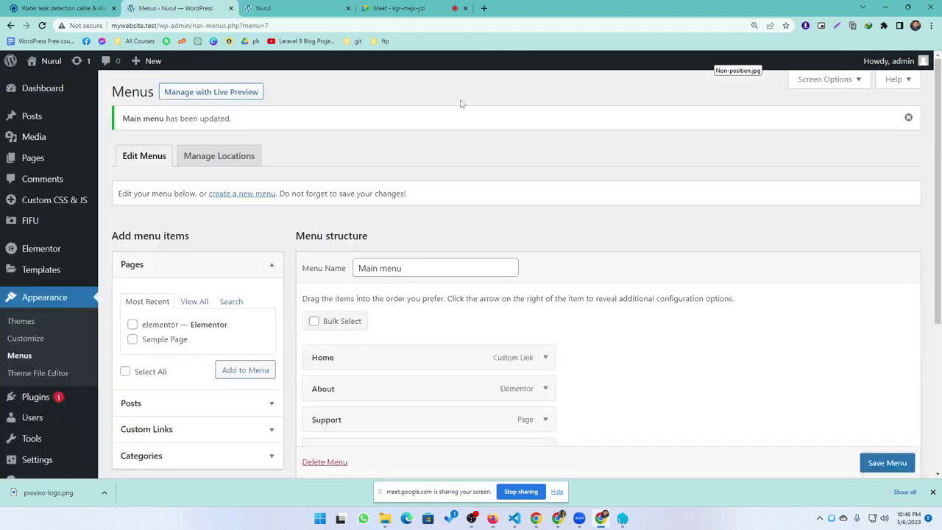
pyautogui.click(20, 7)
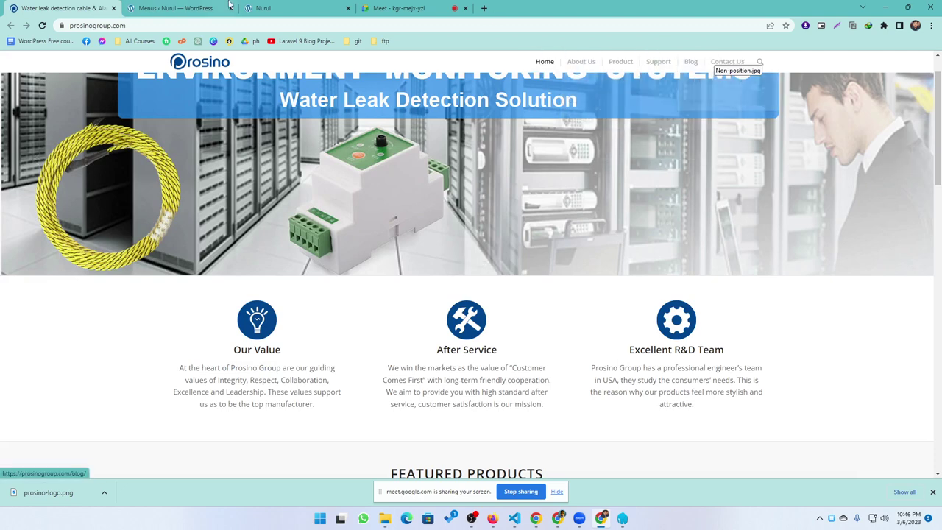
pyautogui.click(278, 7)
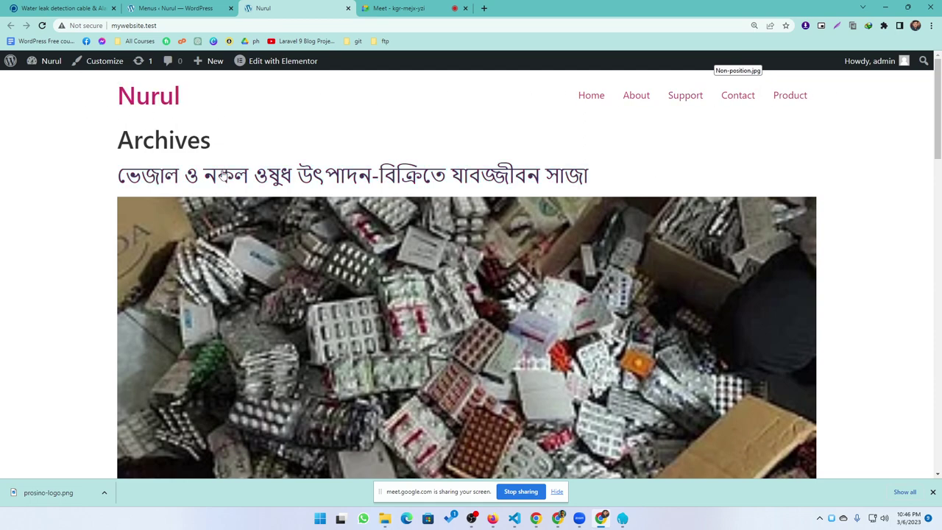
pyautogui.click(176, 9)
pyautogui.click(53, 9)
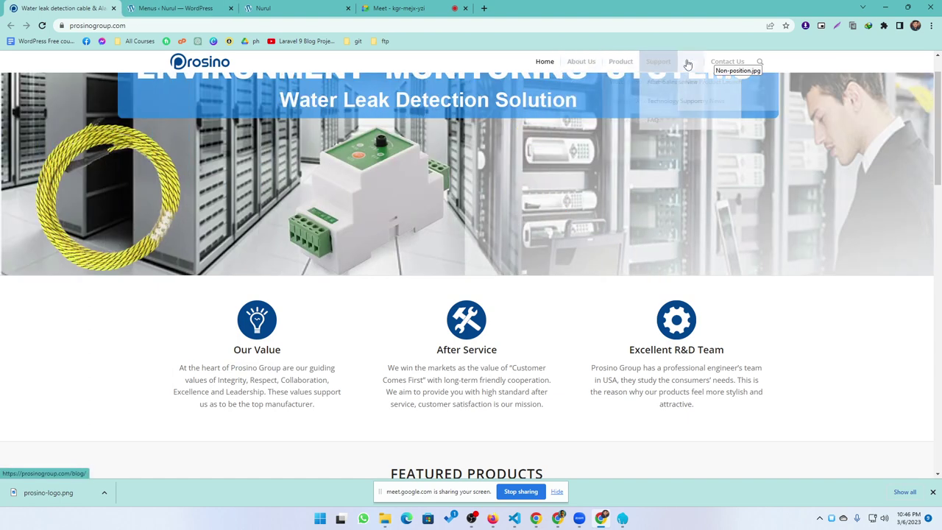
pyautogui.click(265, 8)
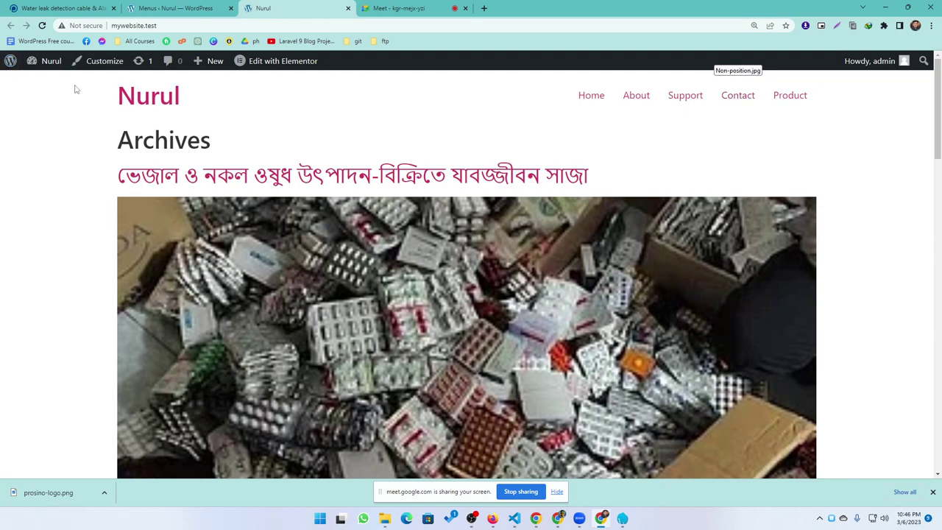
pyautogui.scroll(-5, 197, 249)
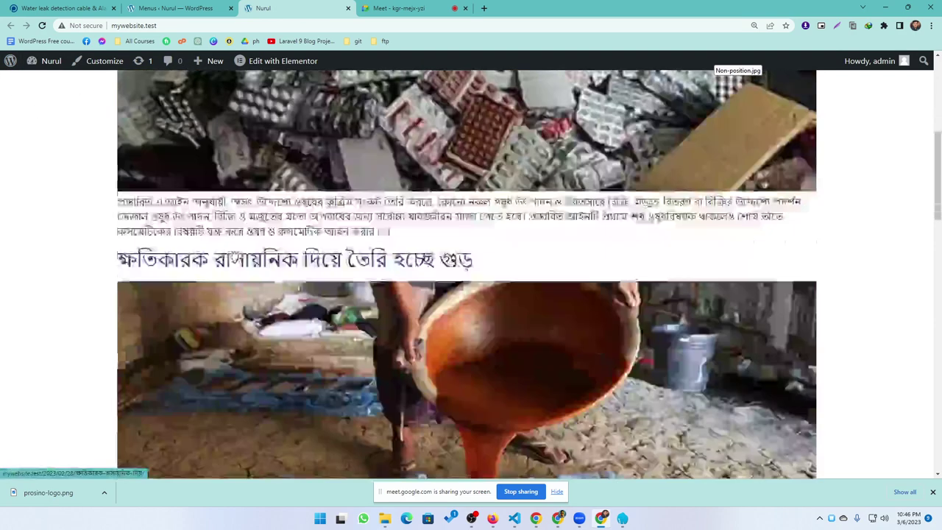
pyautogui.scroll(5, 197, 249)
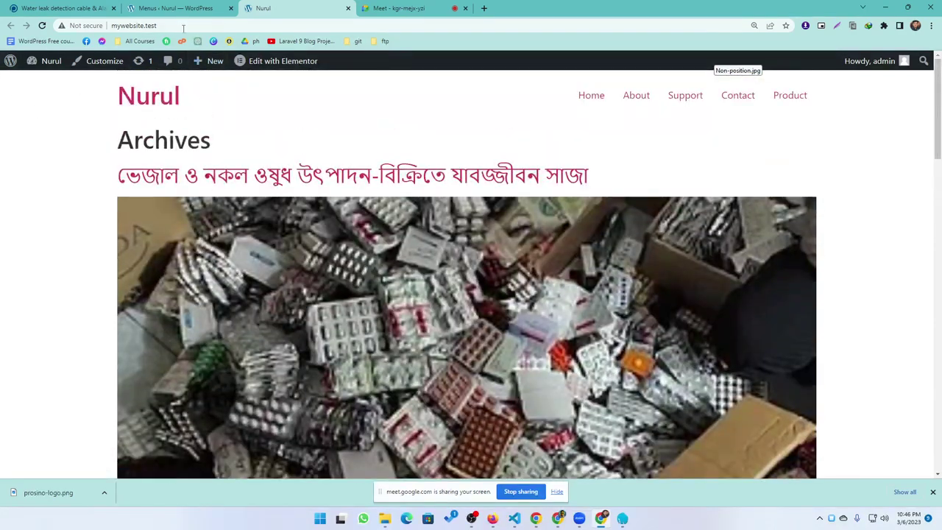
# Create a new Elementor template of type Header named "main header" from the WordPress saved templates
pyautogui.click(174, 8)
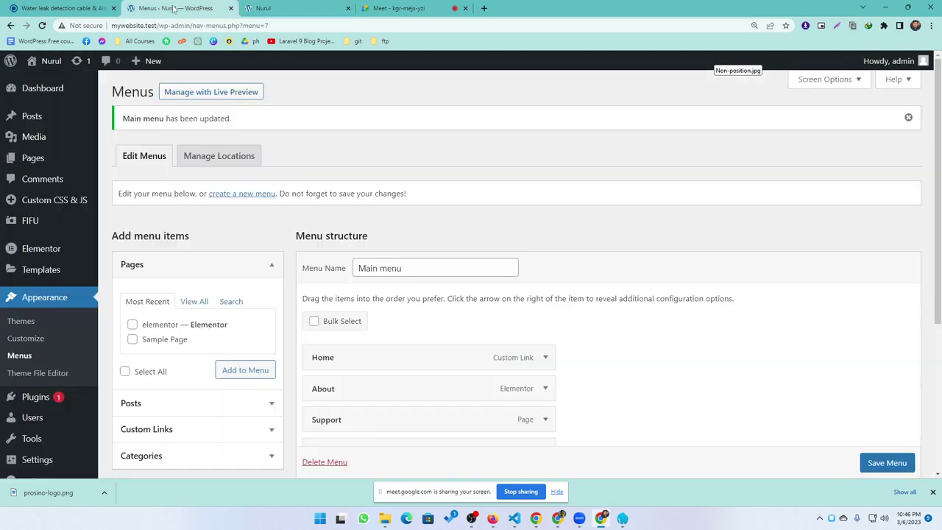
pyautogui.click(40, 272)
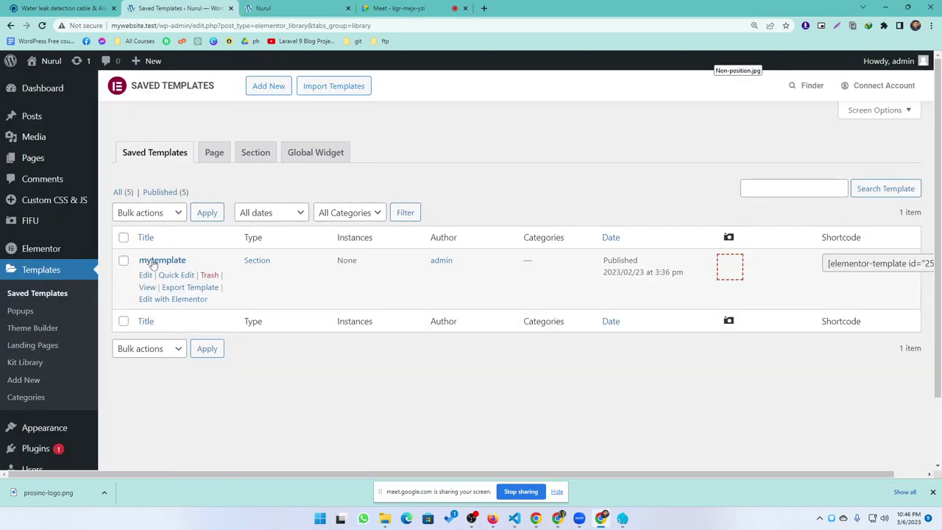
pyautogui.click(266, 87)
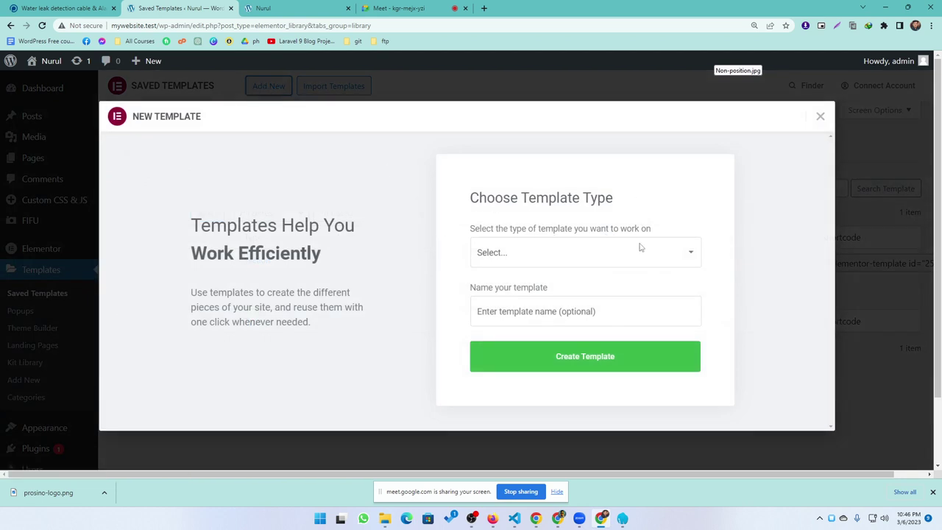
pyautogui.click(534, 251)
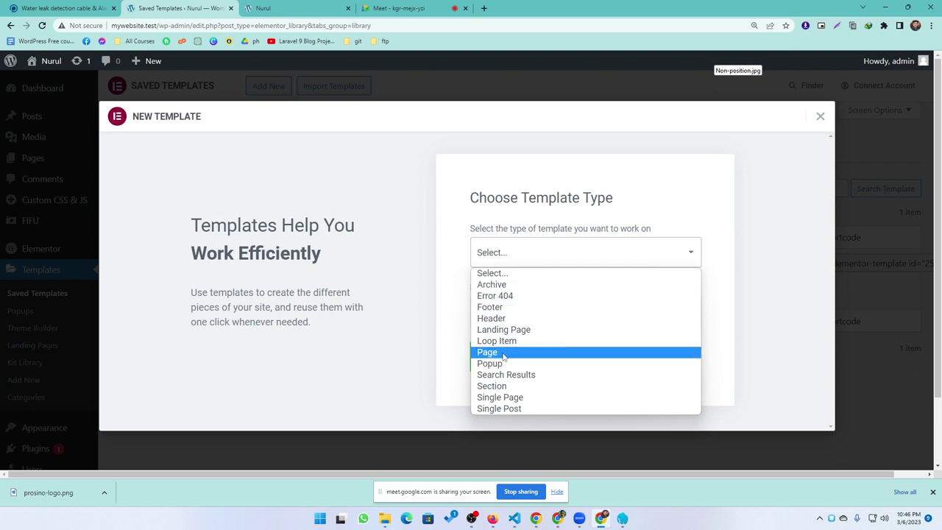
pyautogui.click(507, 320)
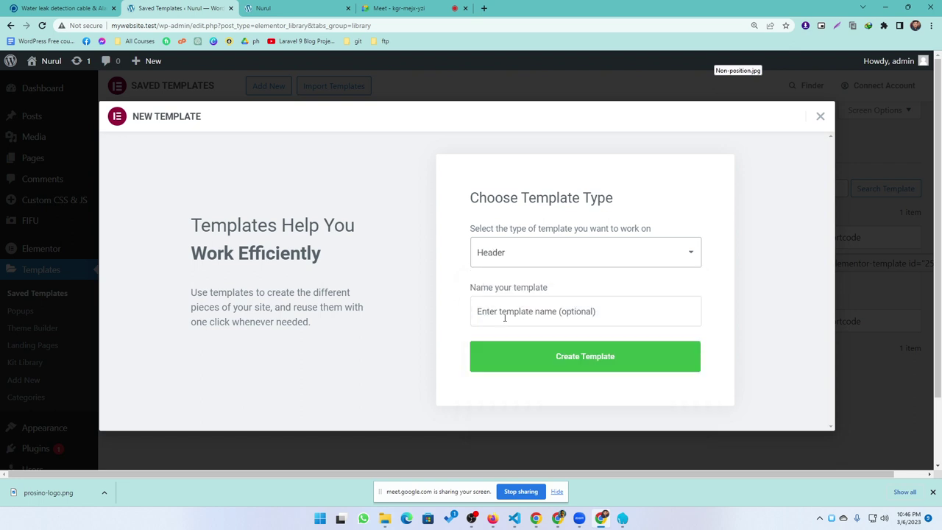
pyautogui.click(506, 315)
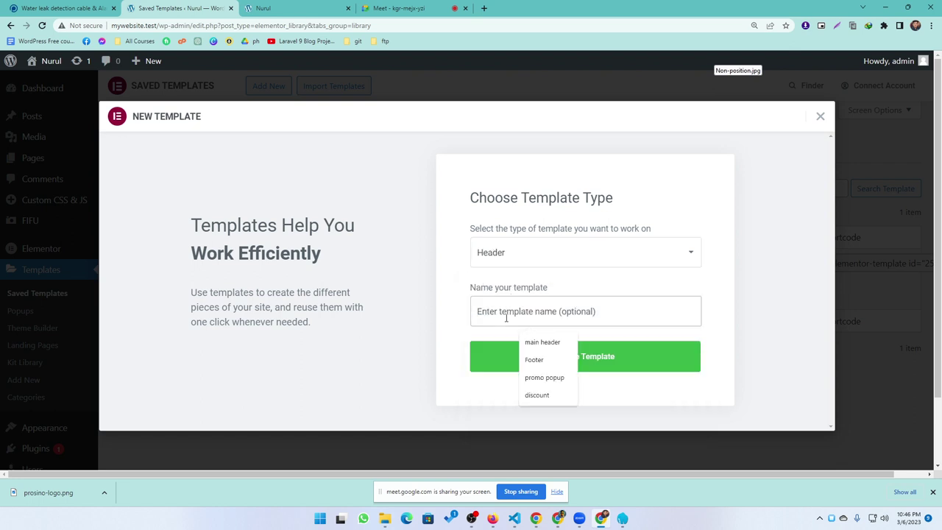
pyautogui.press('Down')
pyautogui.press('Down')
pyautogui.press('Up')
pyautogui.press('Return')
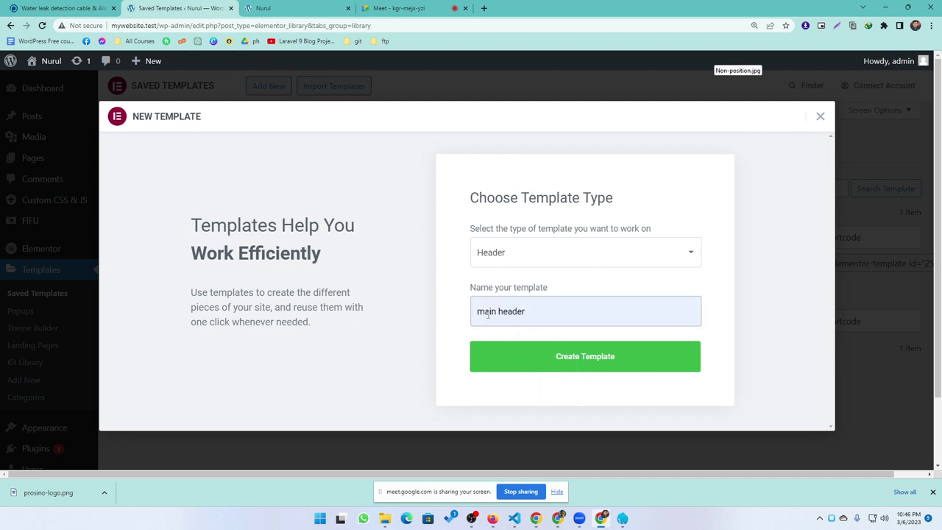
pyautogui.click(586, 366)
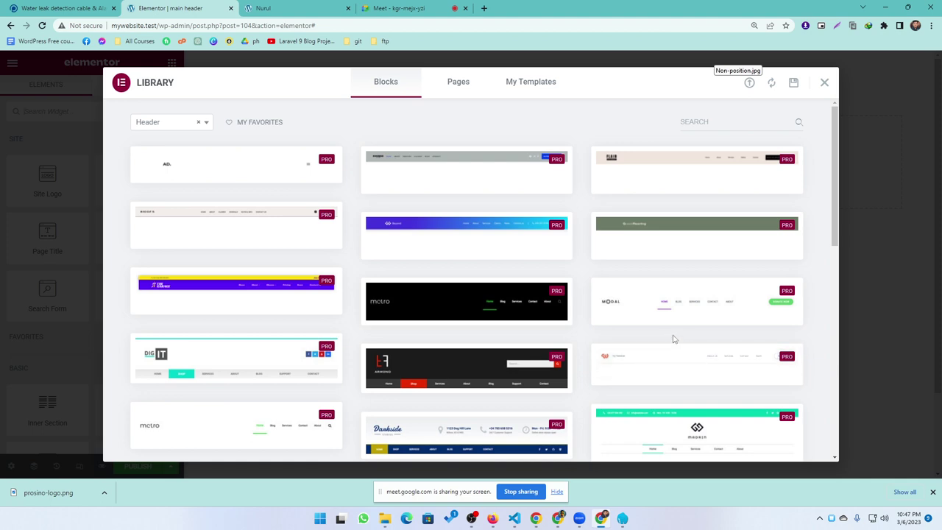
# Switch to the Google Meet call, admit the waiting participants, mute the microphone and return to the Elementor template
pyautogui.click(397, 9)
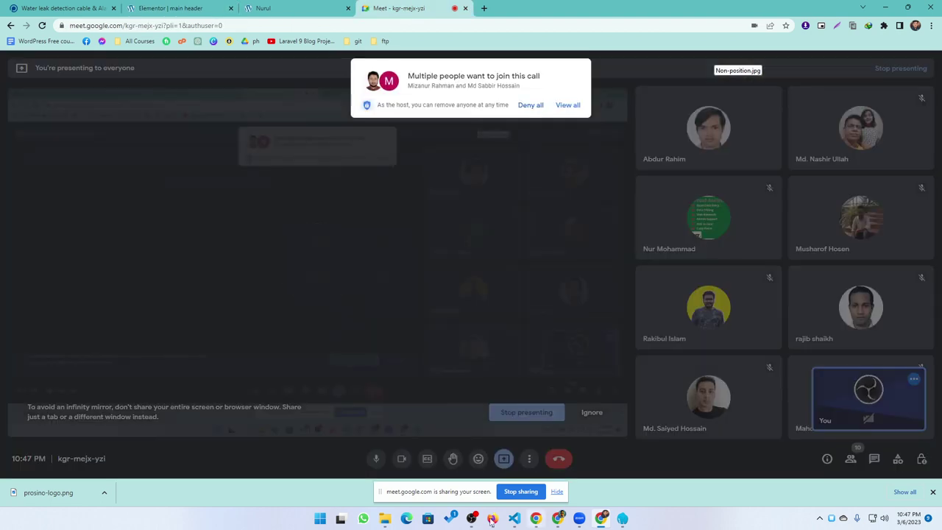
pyautogui.click(565, 107)
pyautogui.click(571, 179)
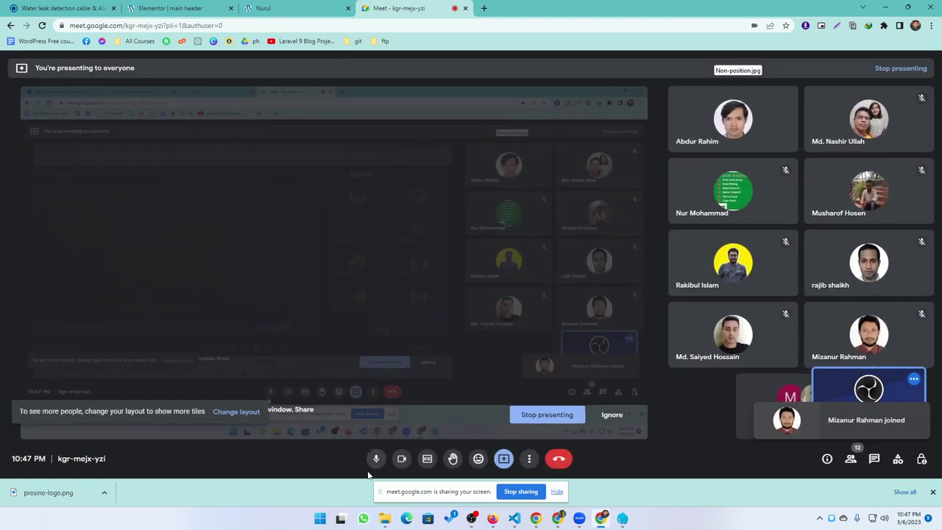
pyautogui.click(375, 458)
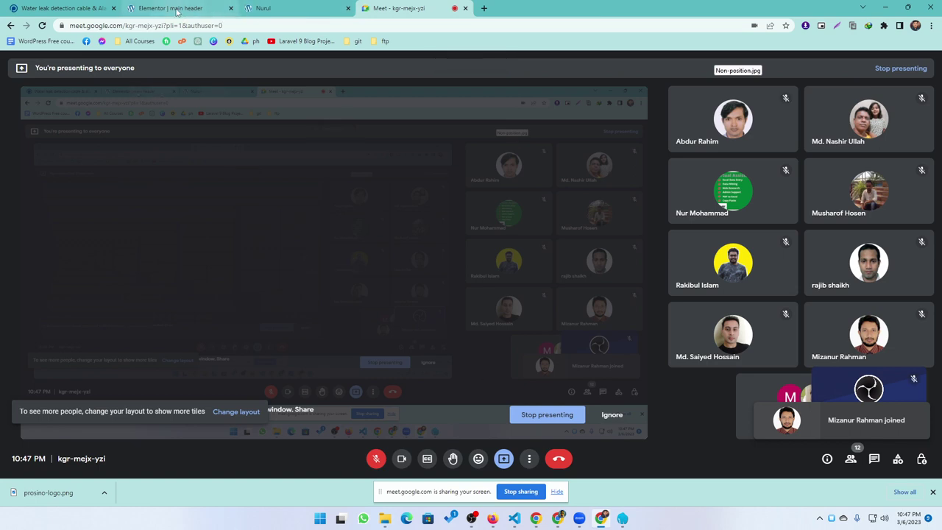
pyautogui.click(176, 11)
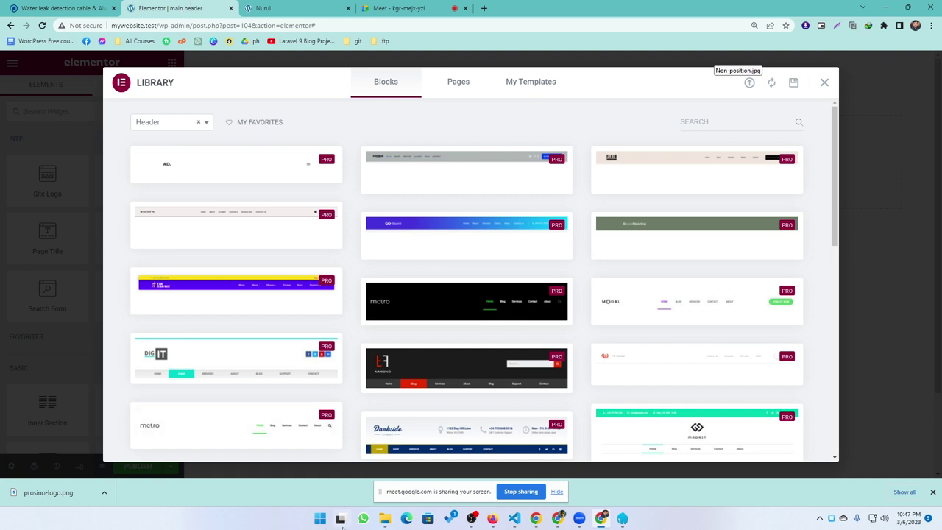
pyautogui.click(401, 9)
pyautogui.click(174, 8)
# Look through the premade header blocks in the template library and close the library without inserting one
pyautogui.scroll(-4, 280, 225)
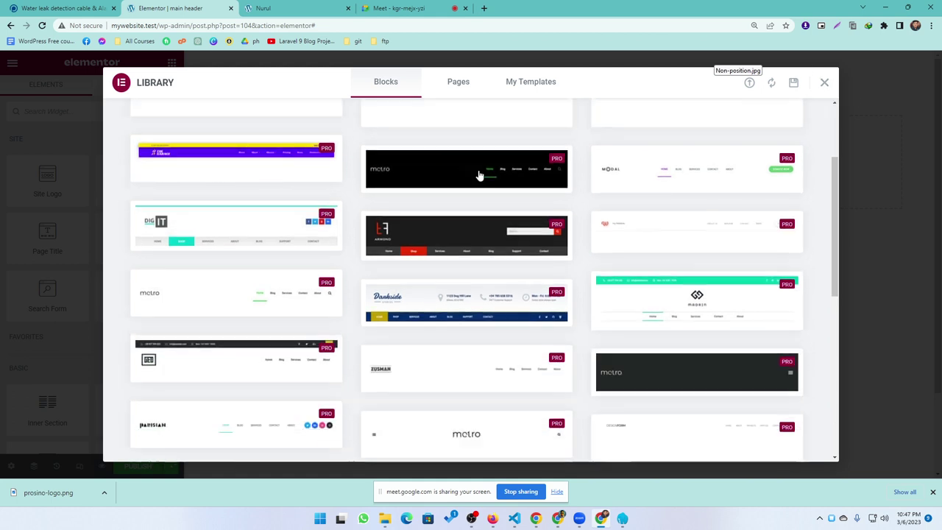
pyautogui.scroll(-4, 248, 222)
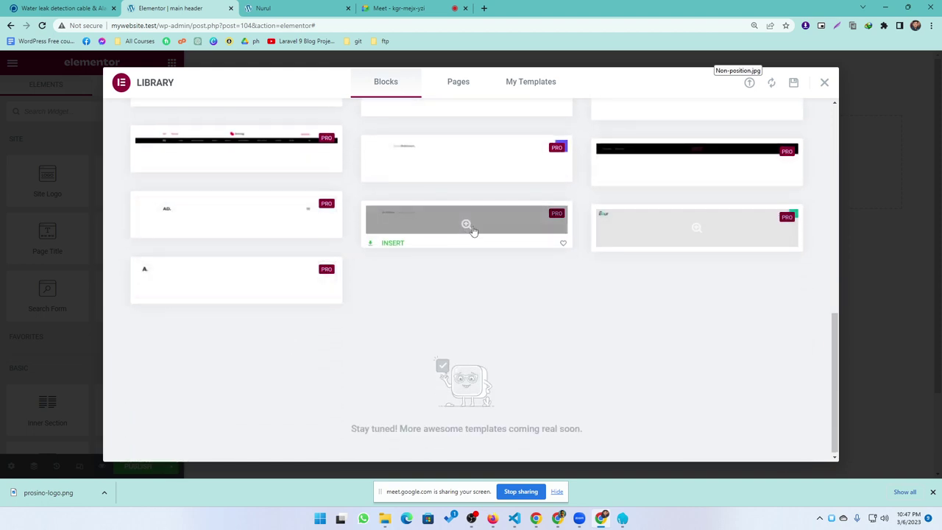
pyautogui.scroll(10, 483, 315)
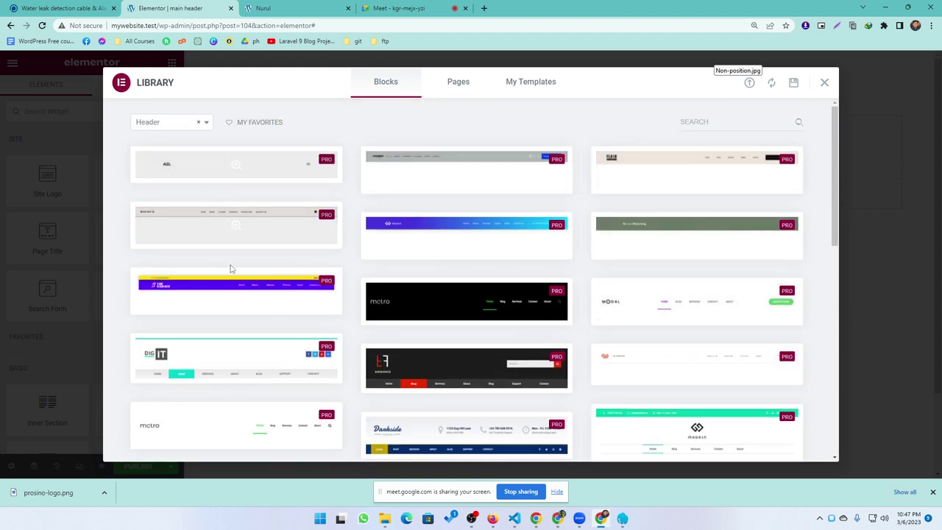
pyautogui.click(824, 83)
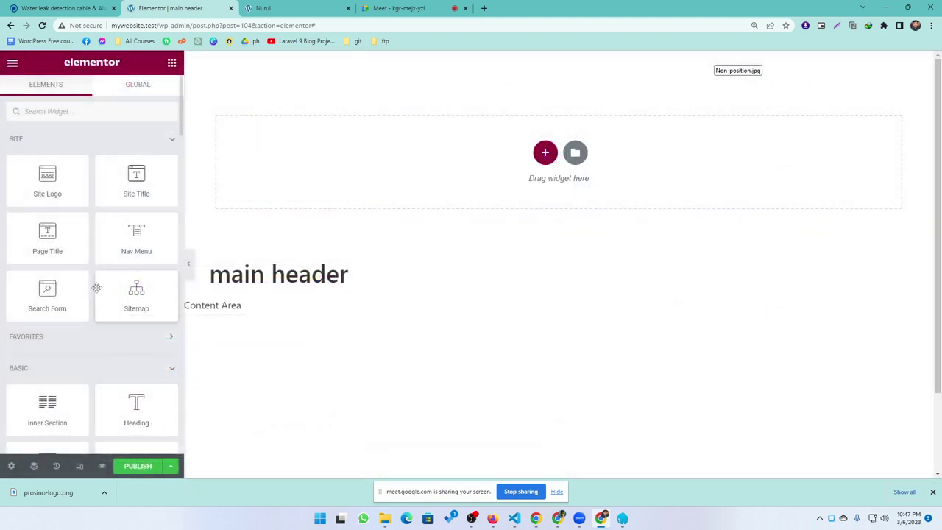
# Look through the available widgets and bring up the structure choices for a new section in the empty header area
pyautogui.scroll(-15, 81, 291)
pyautogui.scroll(-15, 68, 296)
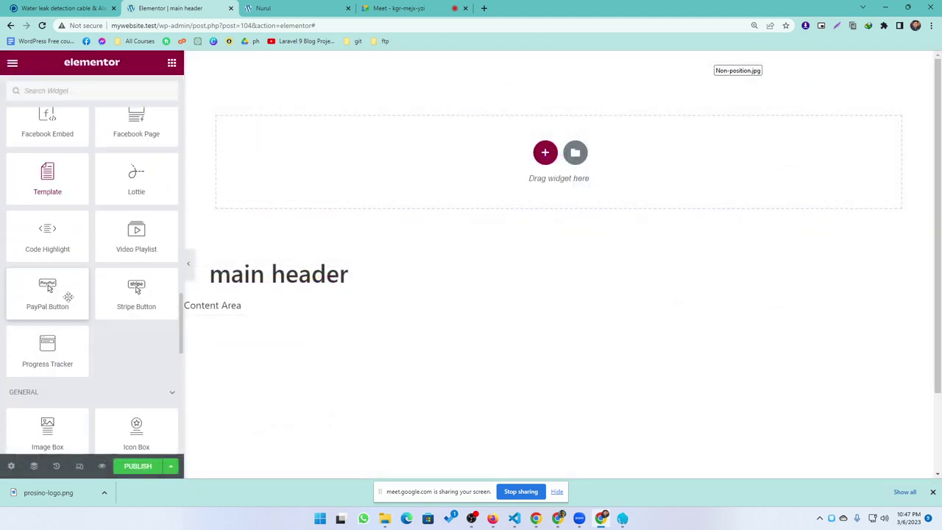
pyautogui.scroll(20, 73, 298)
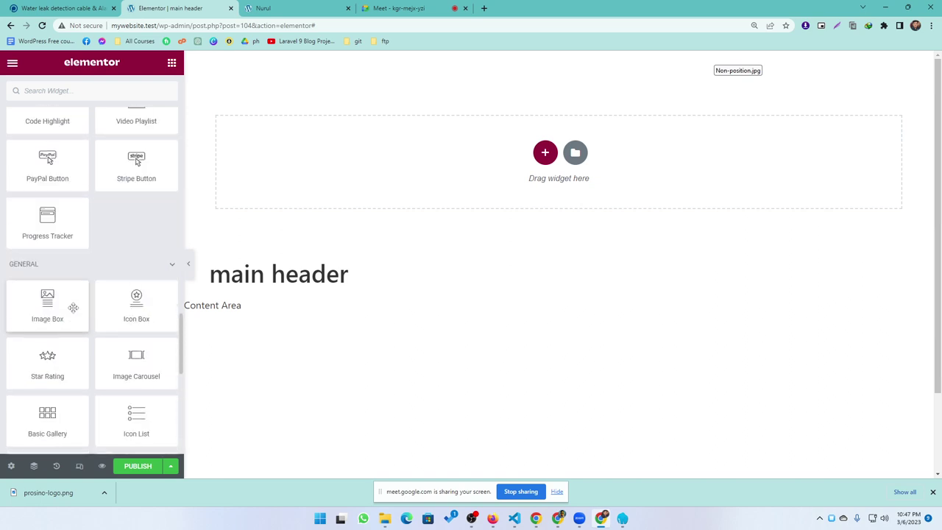
pyautogui.scroll(3, 84, 294)
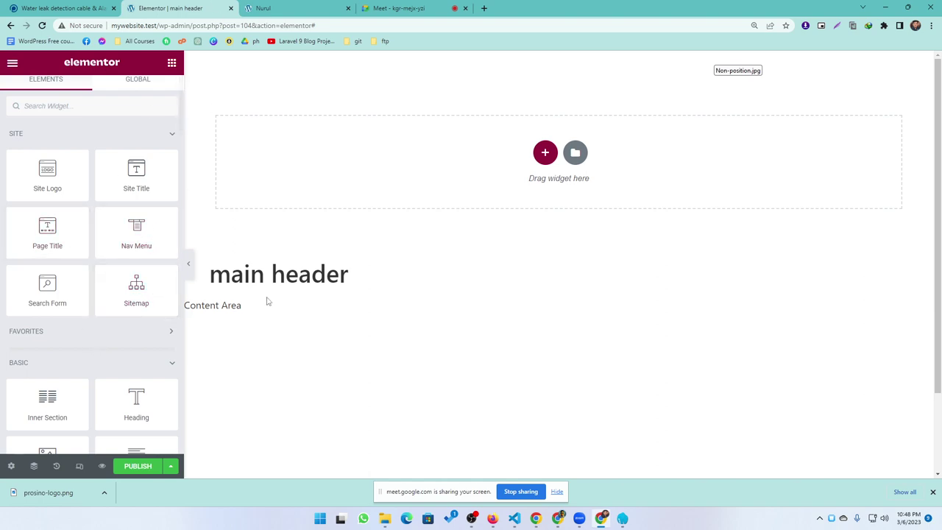
pyautogui.click(545, 152)
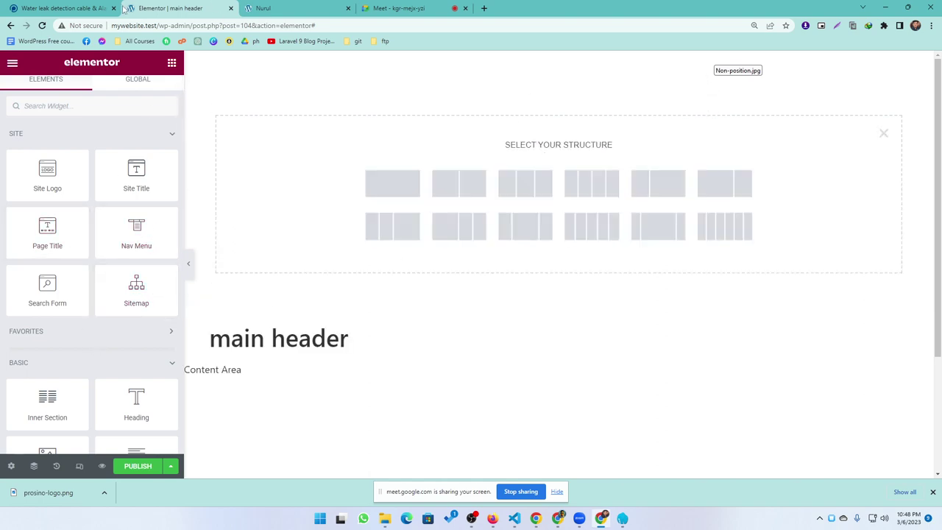
# Examine the Prosino site's header layout, its Contact Us link and how the header behaves when the page is scrolled
pyautogui.click(70, 8)
pyautogui.scroll(1, 192, 88)
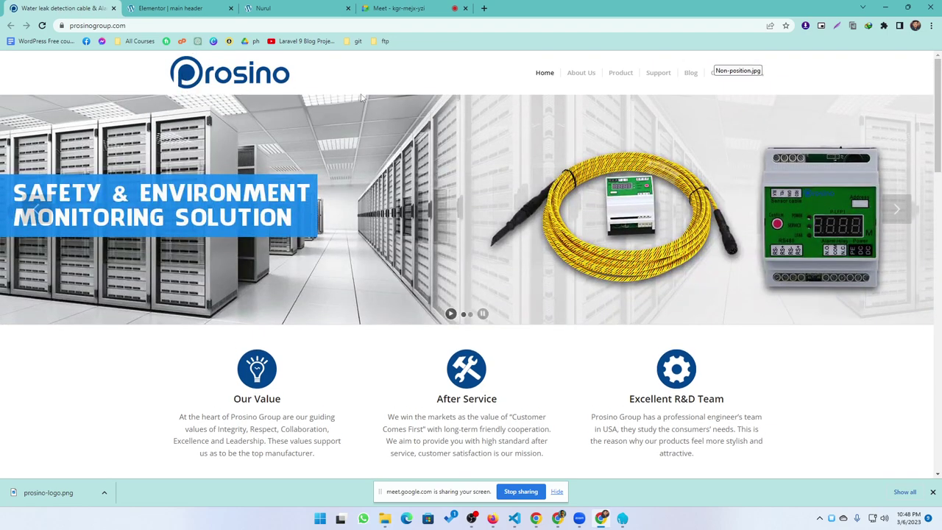
pyautogui.moveTo(705, 88)
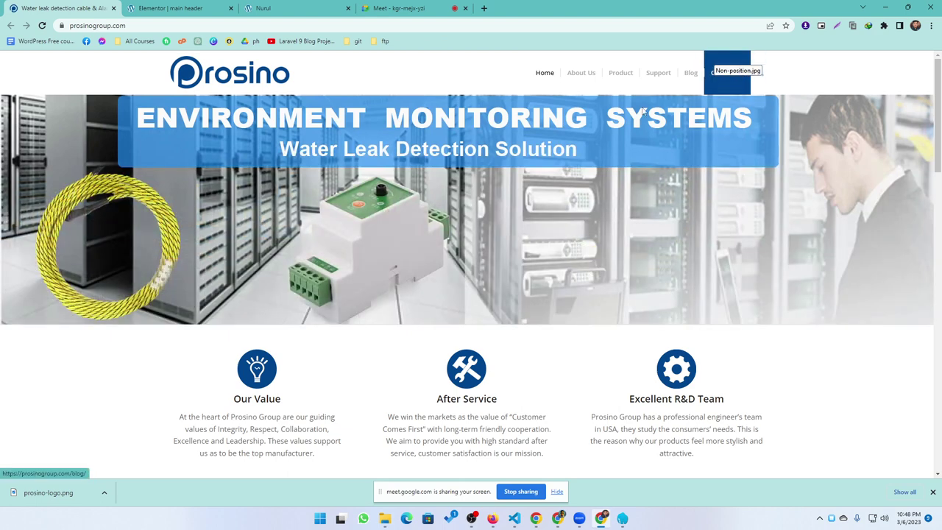
pyautogui.scroll(-1, 637, 112)
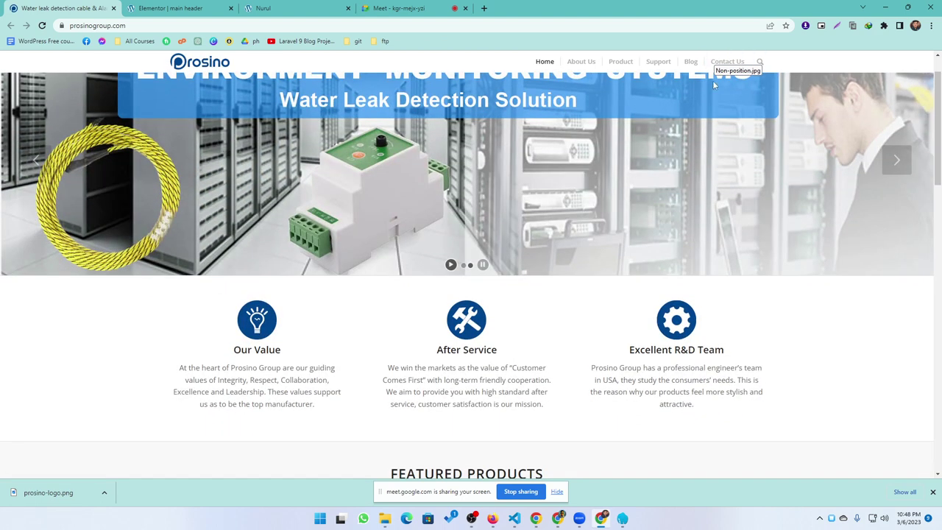
pyautogui.rightClick(745, 72)
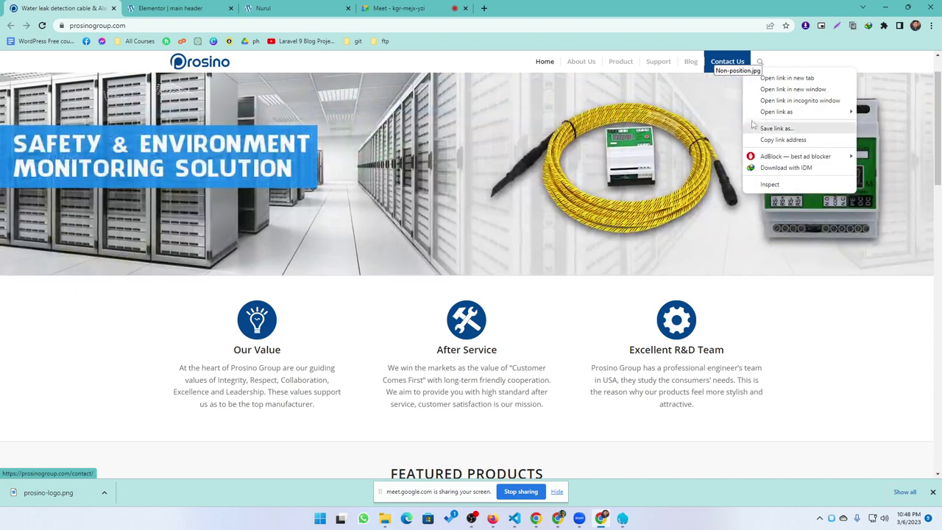
pyautogui.moveTo(720, 74); pyautogui.dragTo(783, 82)
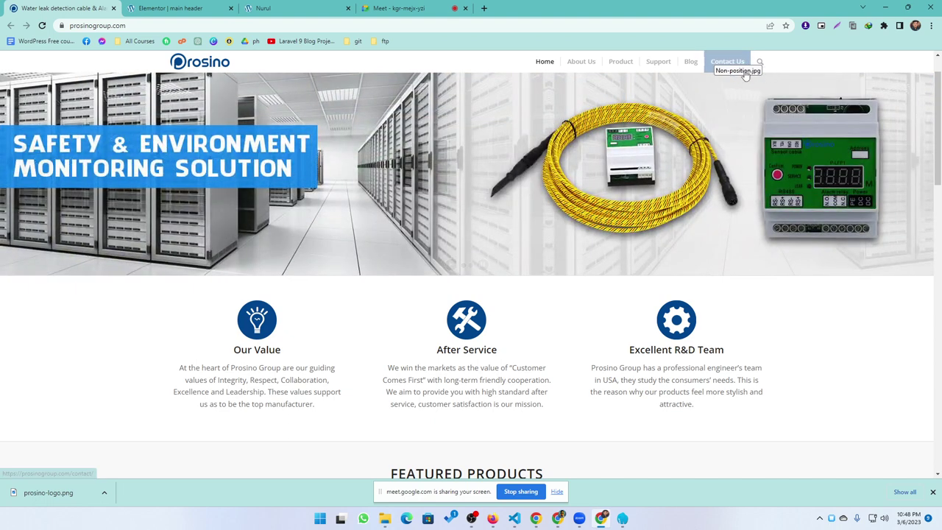
# Reload the Prosino site, visit its Contact Us page and go back to the home page
pyautogui.click(42, 26)
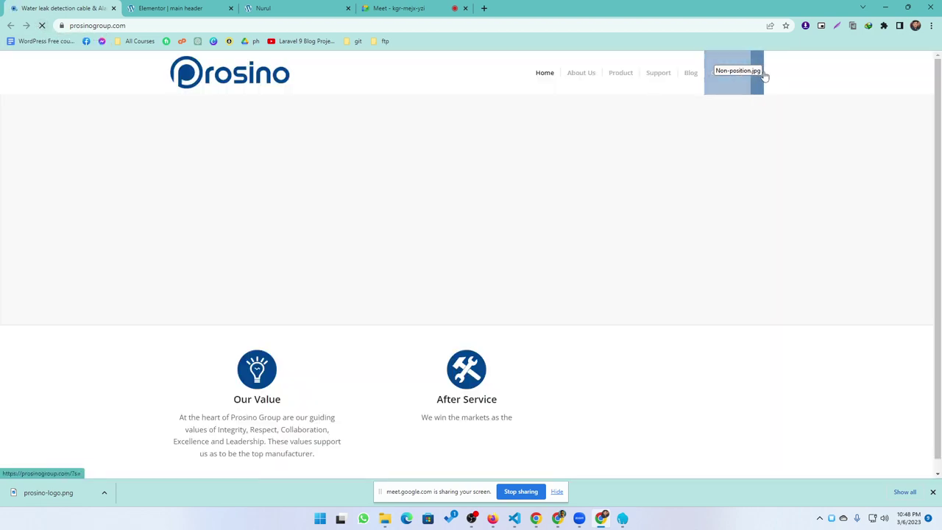
pyautogui.scroll(-1, 742, 77)
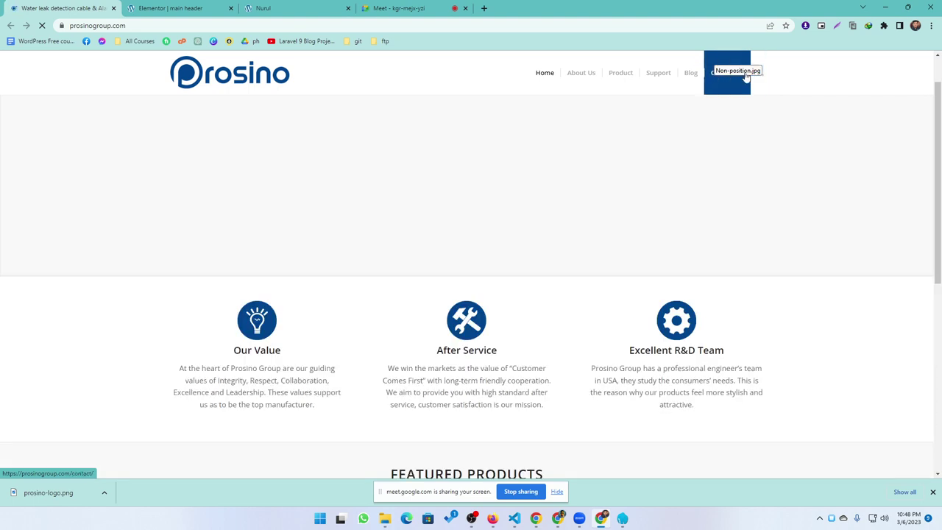
pyautogui.click(746, 77)
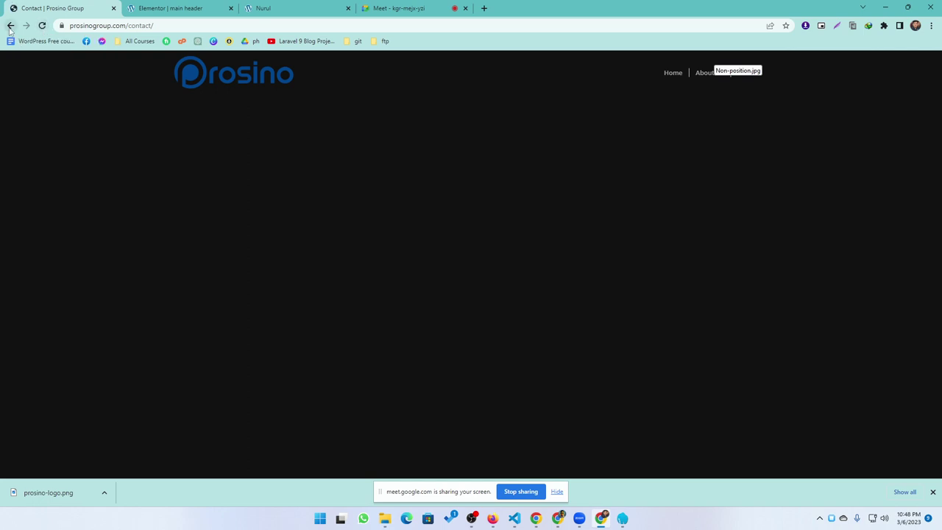
pyautogui.click(190, 70)
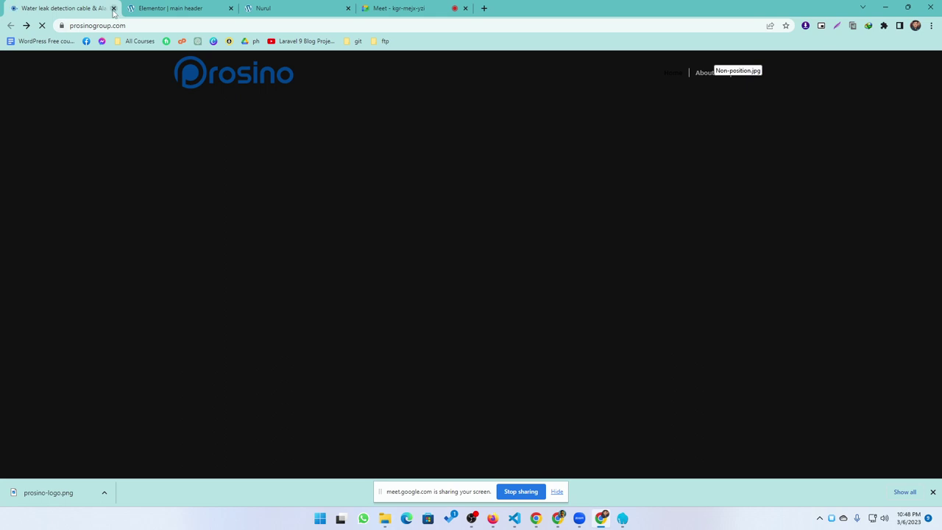
# Copy the address prosinogroup.com, close its browser tab and reopen the site in a new tab
pyautogui.click(94, 25)
pyautogui.hotkey('ctrl', 'c')
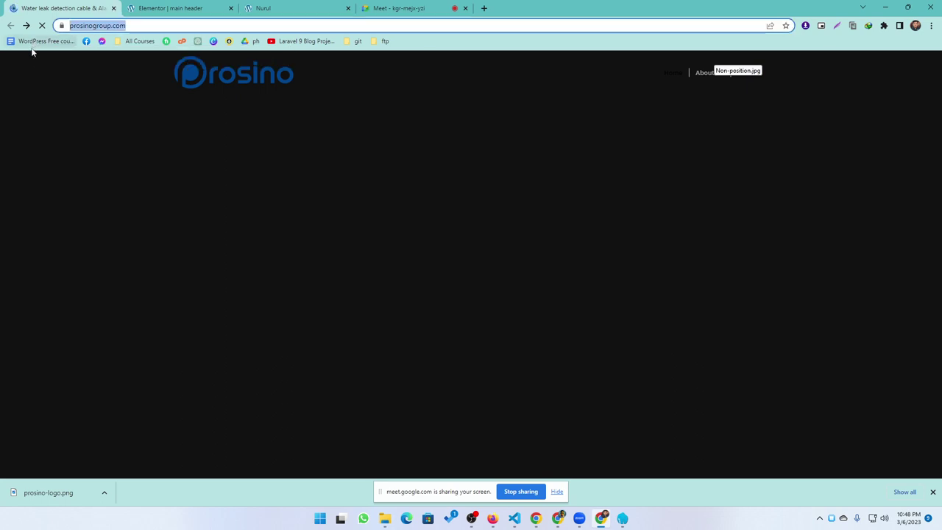
pyautogui.click(114, 8)
pyautogui.hotkey('ctrl', 't')
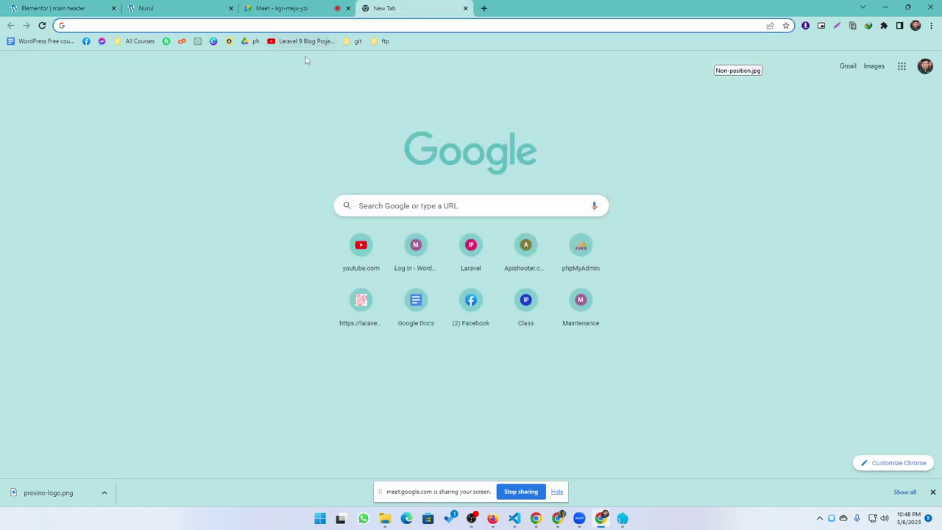
pyautogui.hotkey('ctrl', 'v')
pyautogui.press('Return')
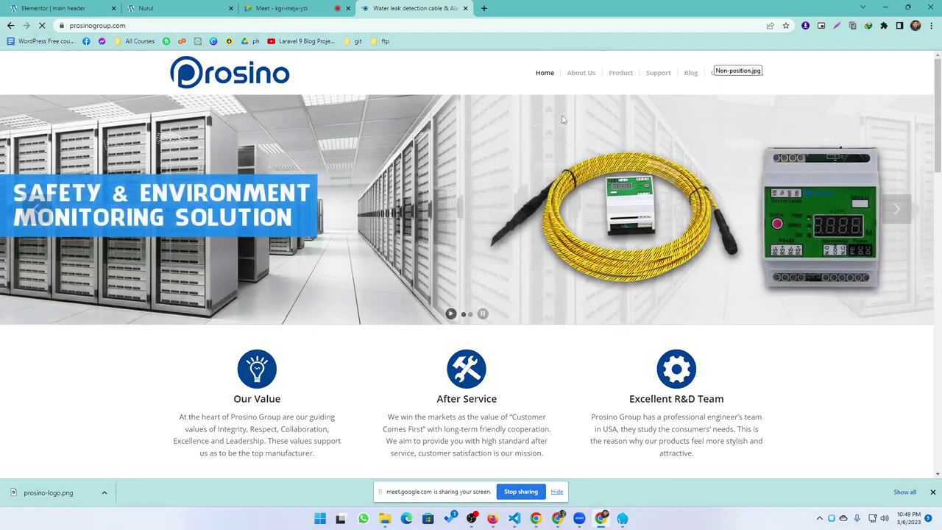
# Check the reloaded Prosino header at the top and while scrolled, and return to the Elementor main header template
pyautogui.moveTo(584, 140)
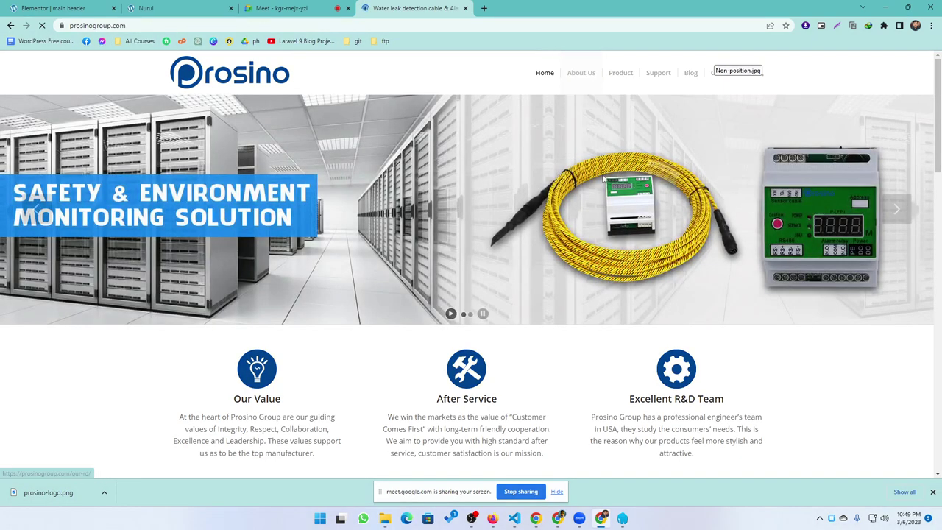
pyautogui.scroll(-1, 603, 88)
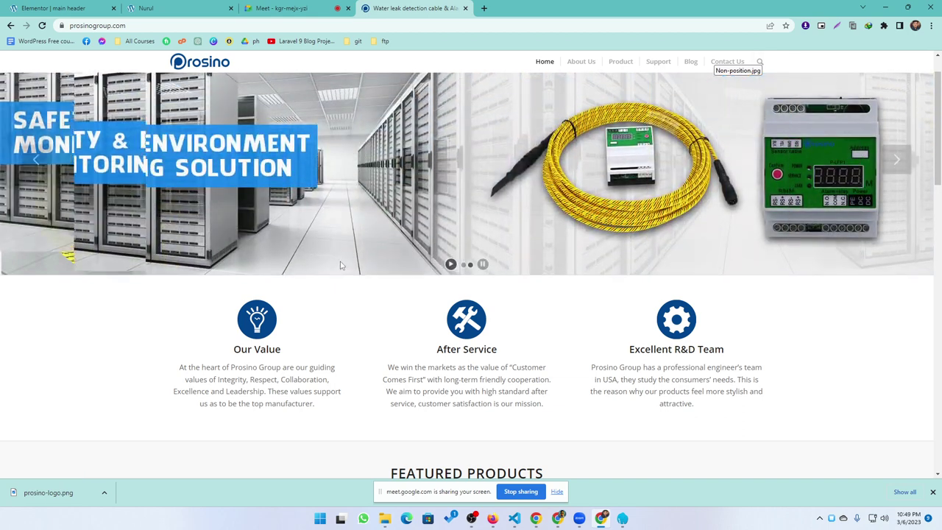
pyautogui.click(39, 7)
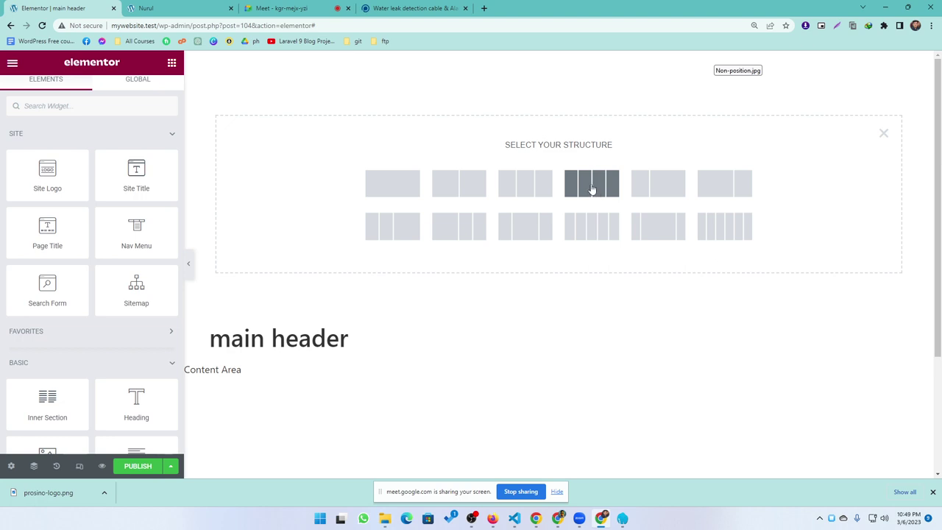
# Add a three-column section to the header template, narrowing the first and last columns so the middle one is widest
pyautogui.click(526, 191)
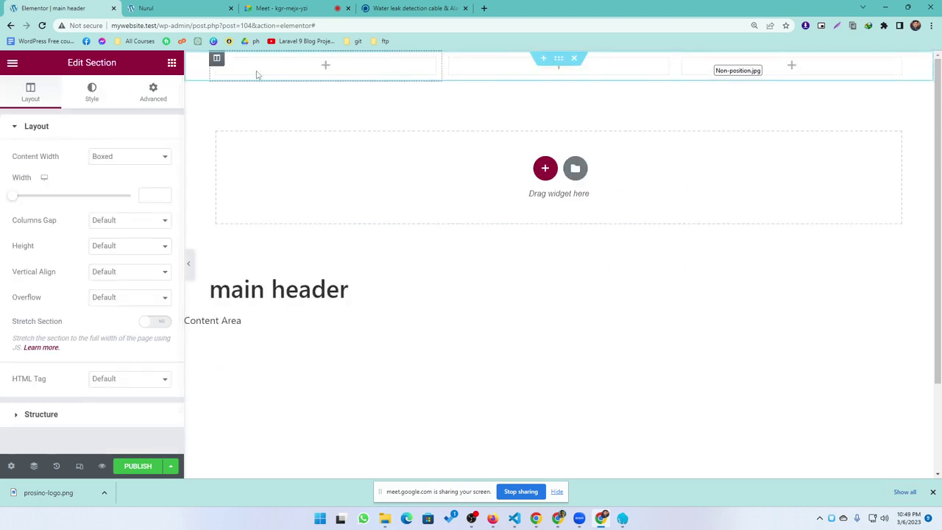
pyautogui.moveTo(440, 62); pyautogui.dragTo(369, 63)
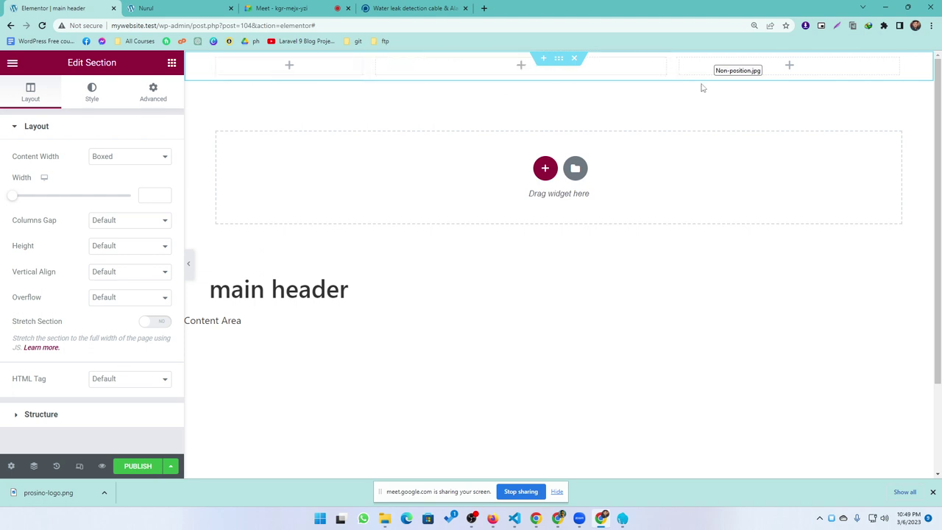
pyautogui.moveTo(674, 67); pyautogui.dragTo(859, 67)
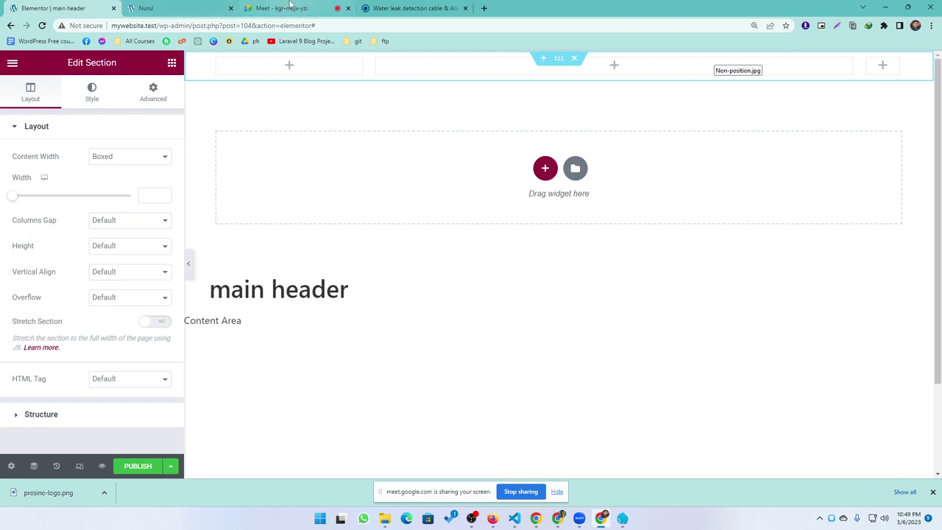
# Measure the width of the Prosino site's header content from logo to search icon using the Lightshot area selection
pyautogui.click(390, 7)
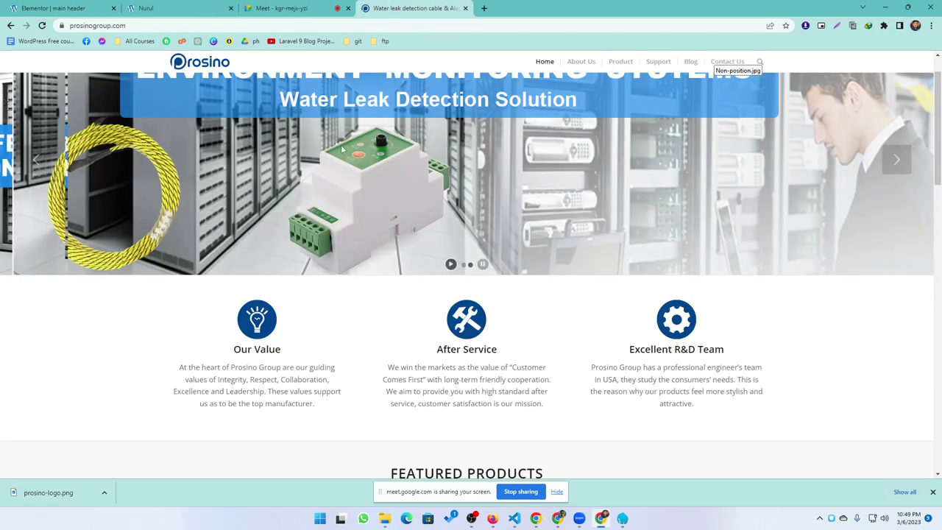
pyautogui.click(837, 27)
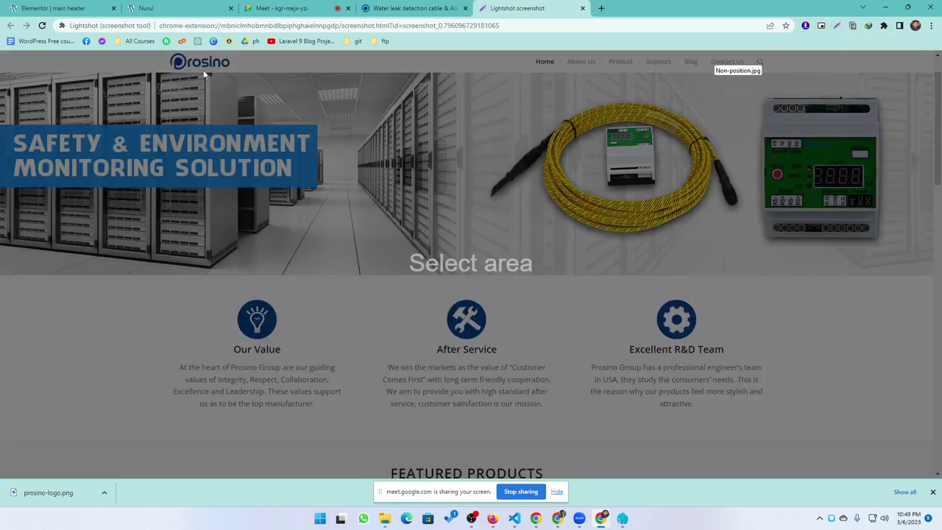
pyautogui.moveTo(166, 51); pyautogui.dragTo(766, 94)
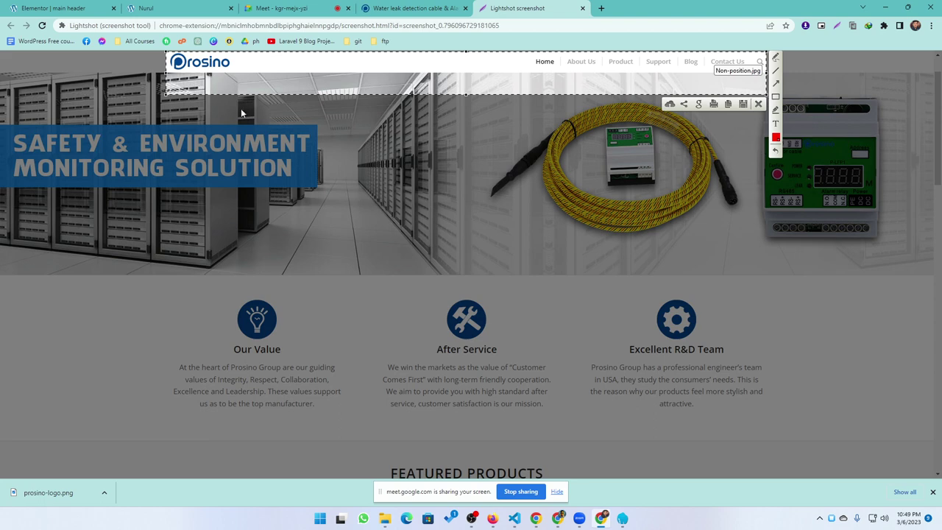
pyautogui.moveTo(644, 69); pyautogui.dragTo(643, 71)
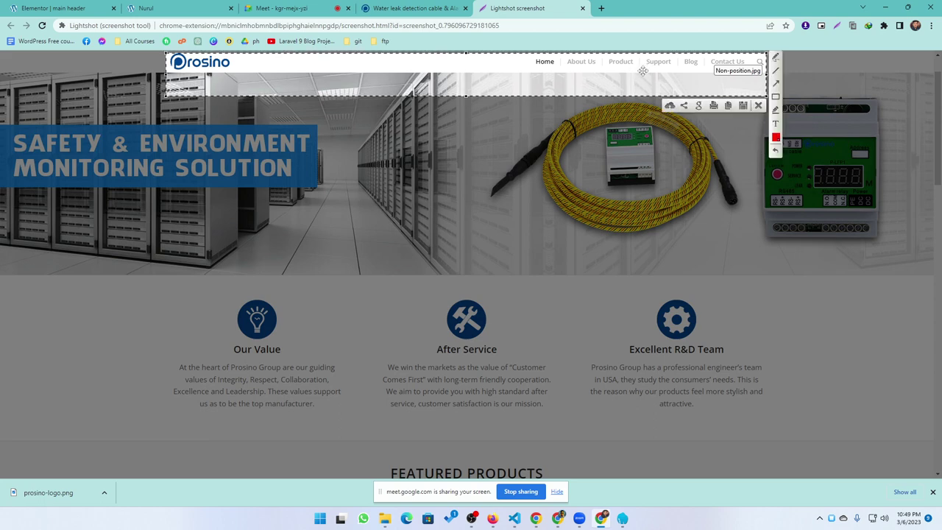
pyautogui.moveTo(765, 94); pyautogui.dragTo(772, 170)
pyautogui.moveTo(222, 250); pyautogui.dragTo(527, 329)
pyautogui.moveTo(168, 56); pyautogui.dragTo(763, 102)
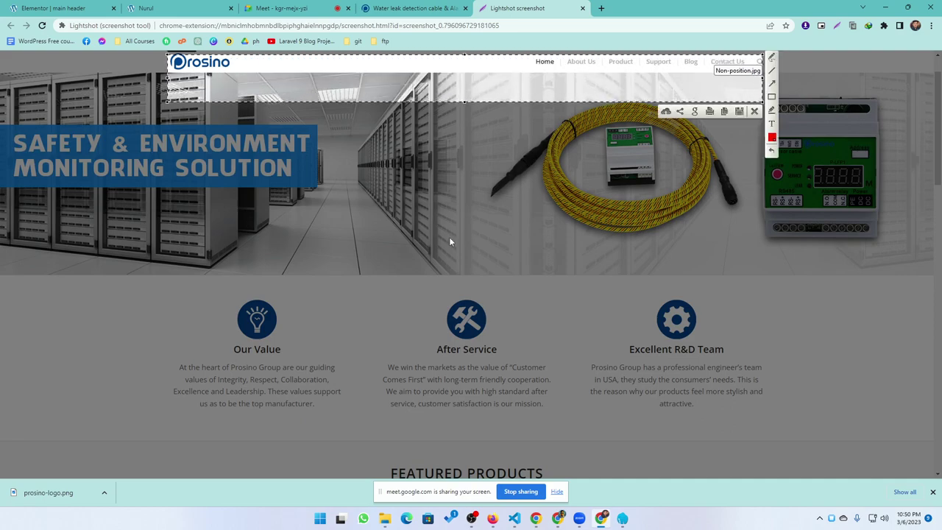
pyautogui.hotkey('ctrl', 'c')
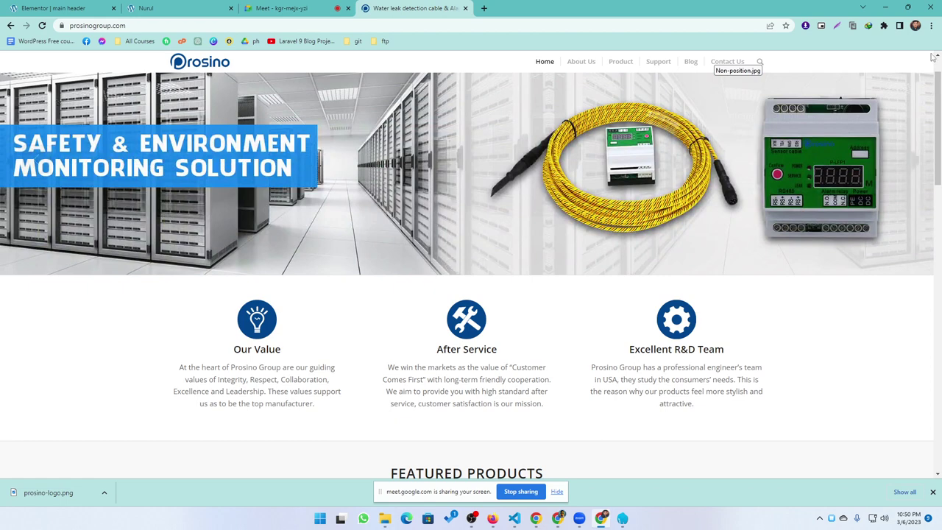
pyautogui.click(838, 26)
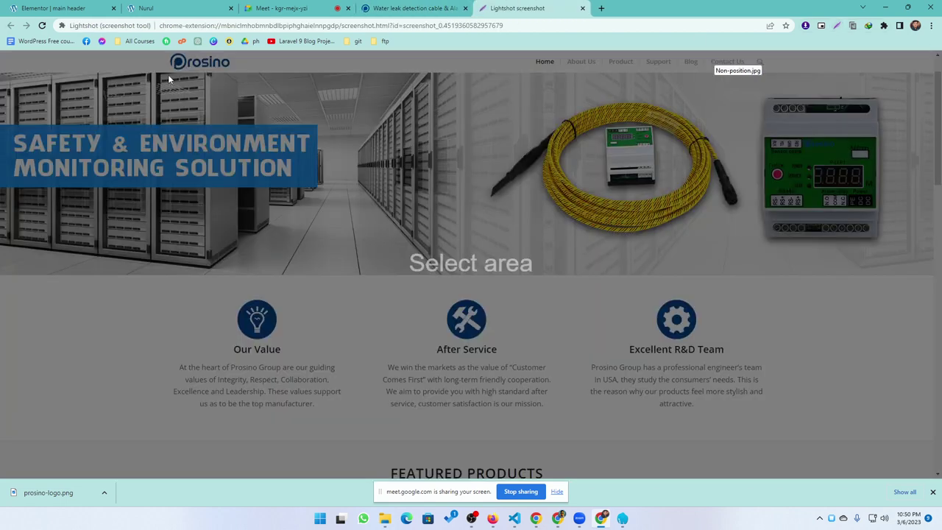
pyautogui.moveTo(167, 74); pyautogui.dragTo(768, 184)
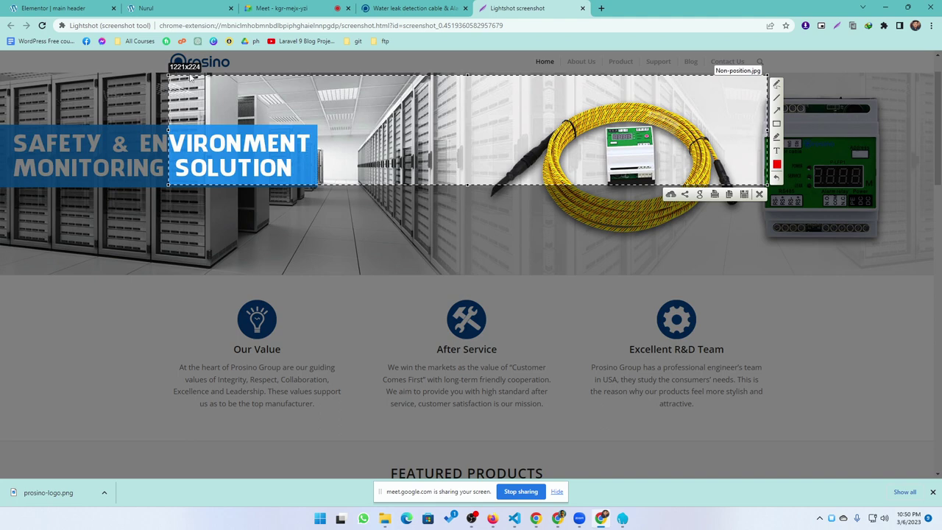
# Return to the Elementor template, set the section's boxed content width to 1220 and preview it at full page width
pyautogui.click(52, 9)
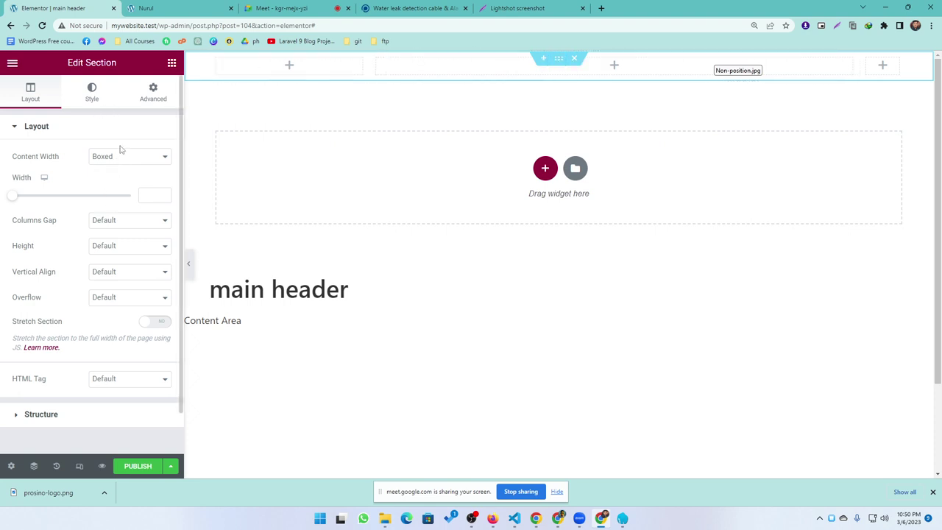
pyautogui.click(151, 197)
pyautogui.write('1200')
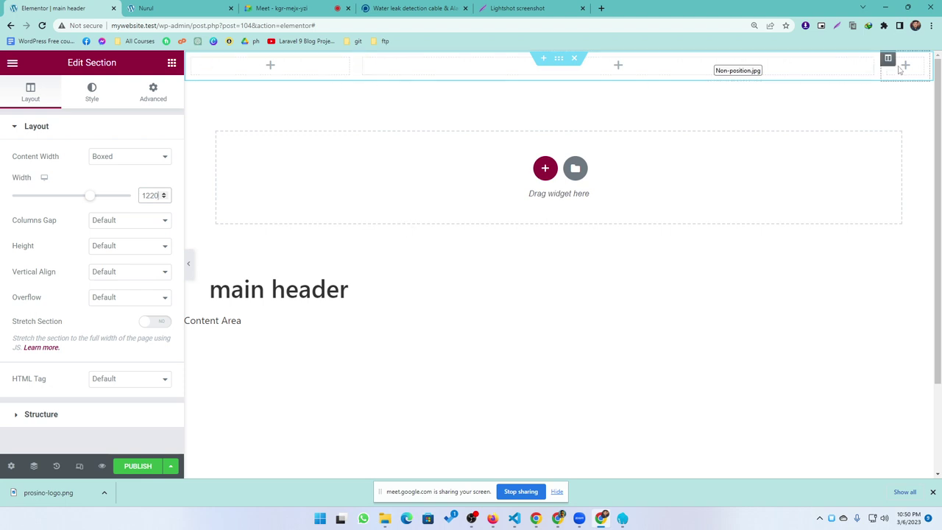
pyautogui.click(188, 264)
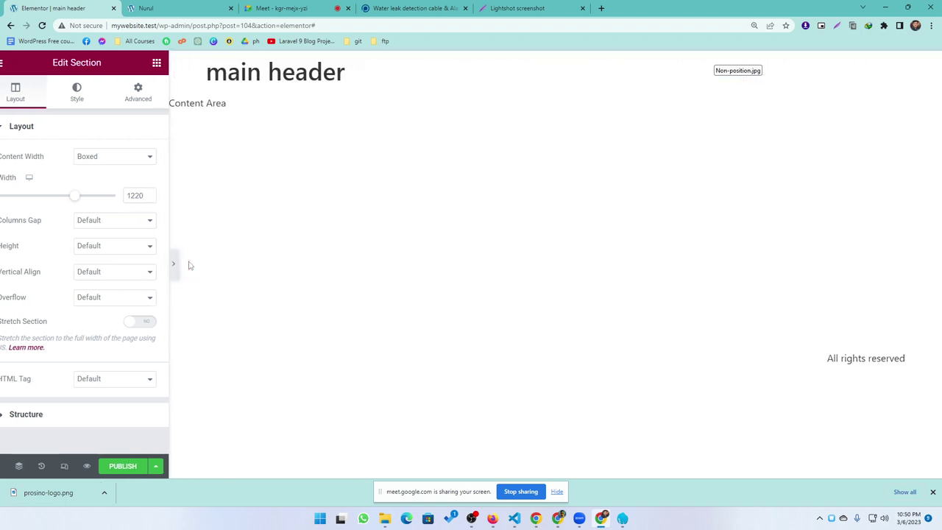
pyautogui.click(5, 265)
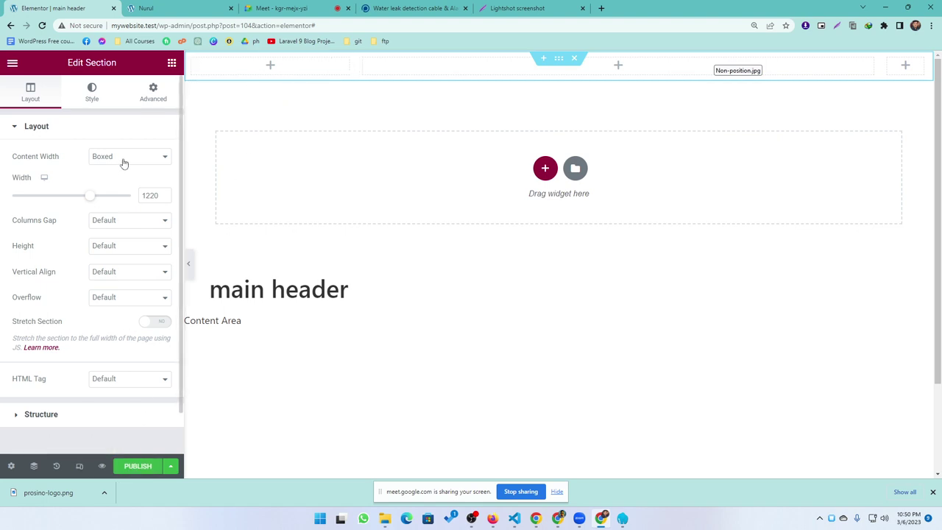
pyautogui.click(138, 466)
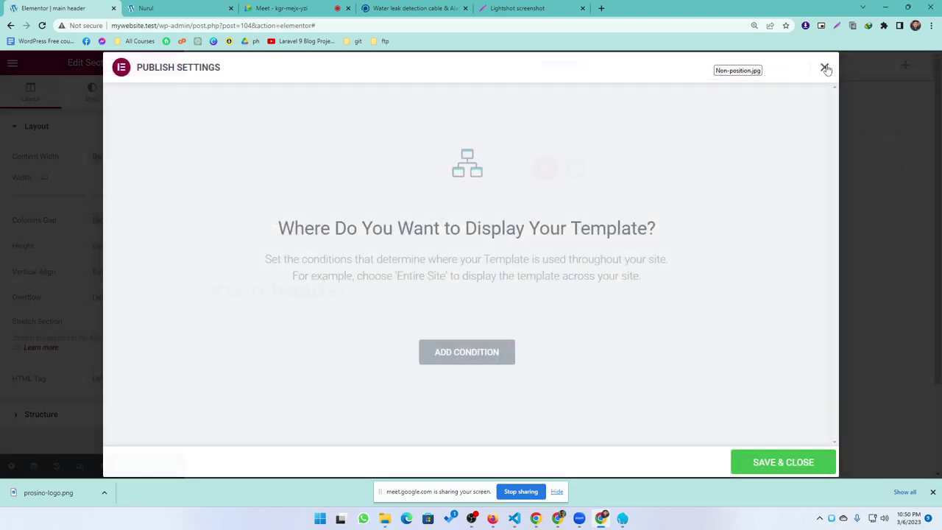
pyautogui.click(826, 67)
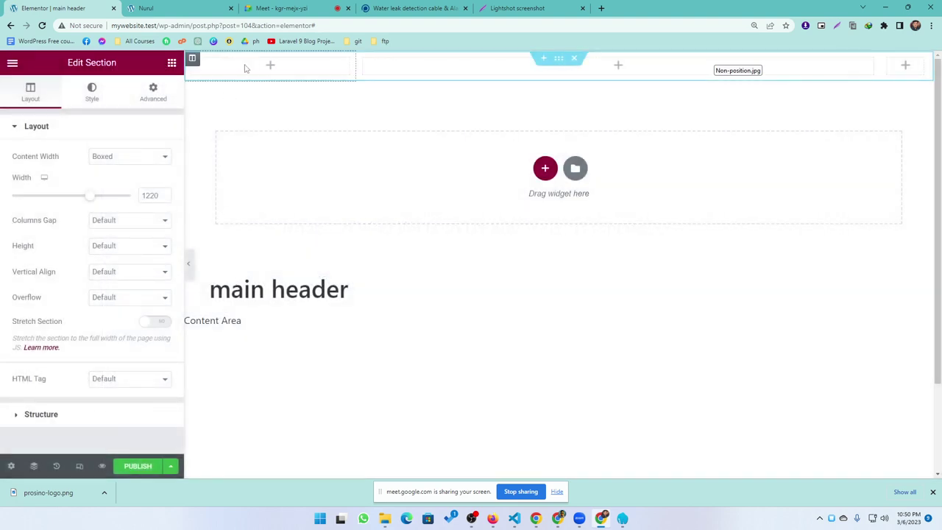
# Find the Image widget in the widget library and place it in the section's first column
pyautogui.click(171, 63)
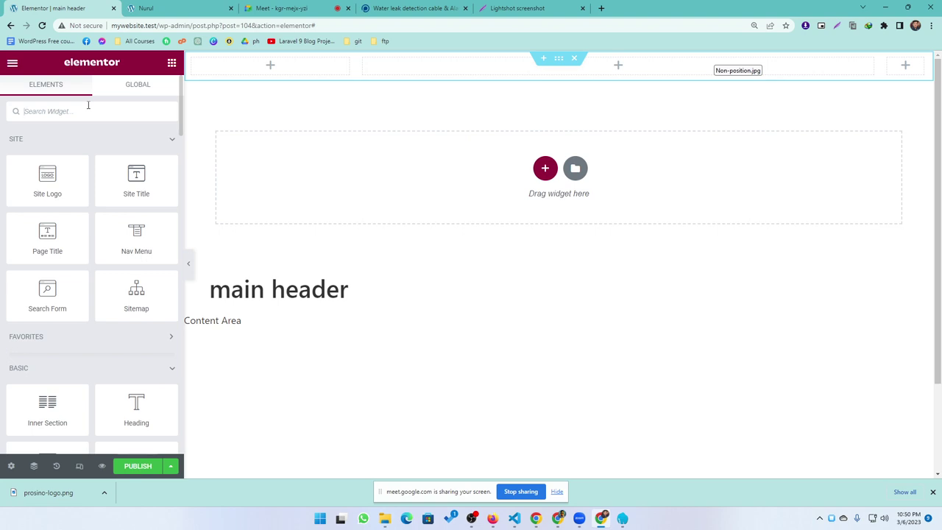
pyautogui.click(87, 105)
pyautogui.write('log')
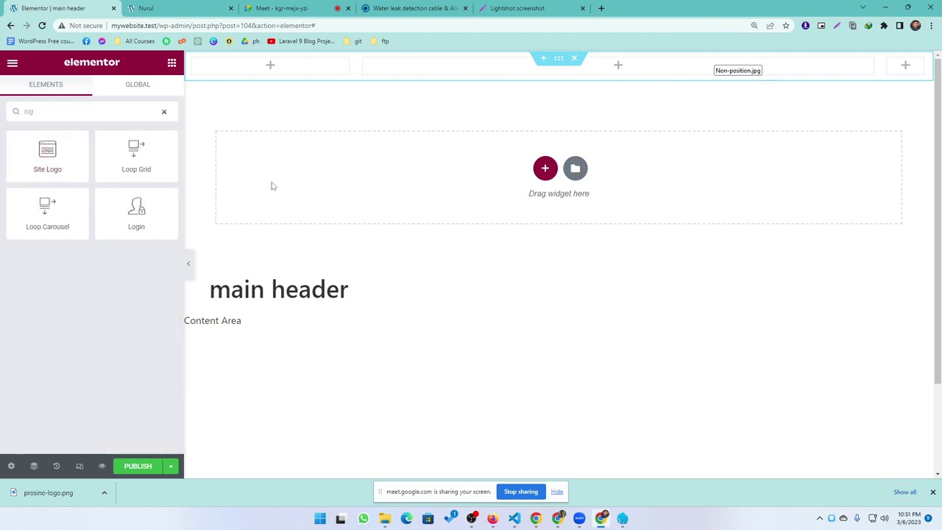
pyautogui.click(165, 113)
pyautogui.write('img')
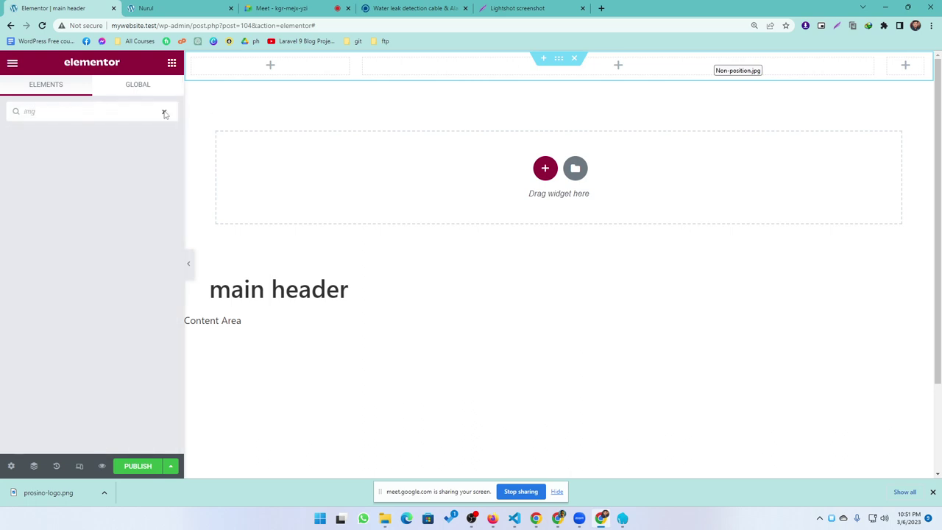
pyautogui.press('BackSpace')
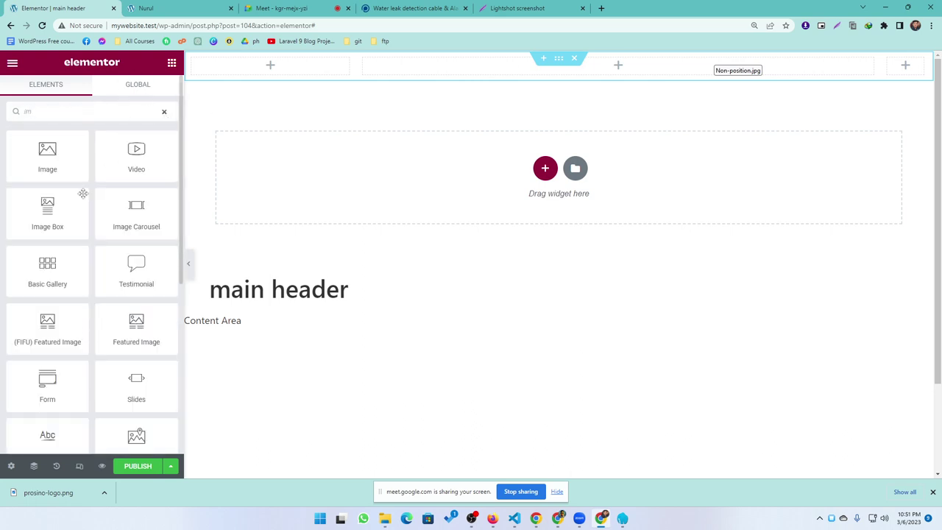
pyautogui.moveTo(47, 154); pyautogui.dragTo(243, 69)
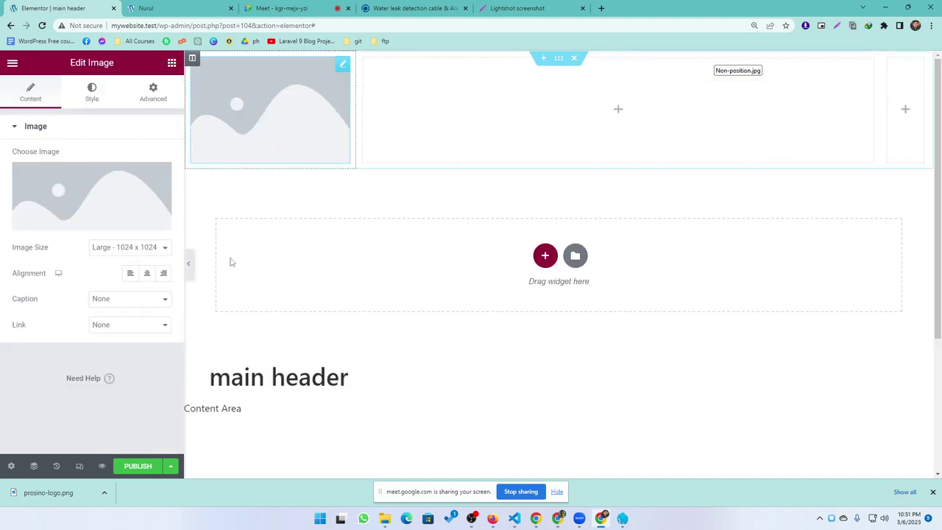
# Upload prosino-logo.png to the media library and insert it as the widget's image
pyautogui.click(82, 203)
pyautogui.moveTo(45, 500); pyautogui.dragTo(358, 332)
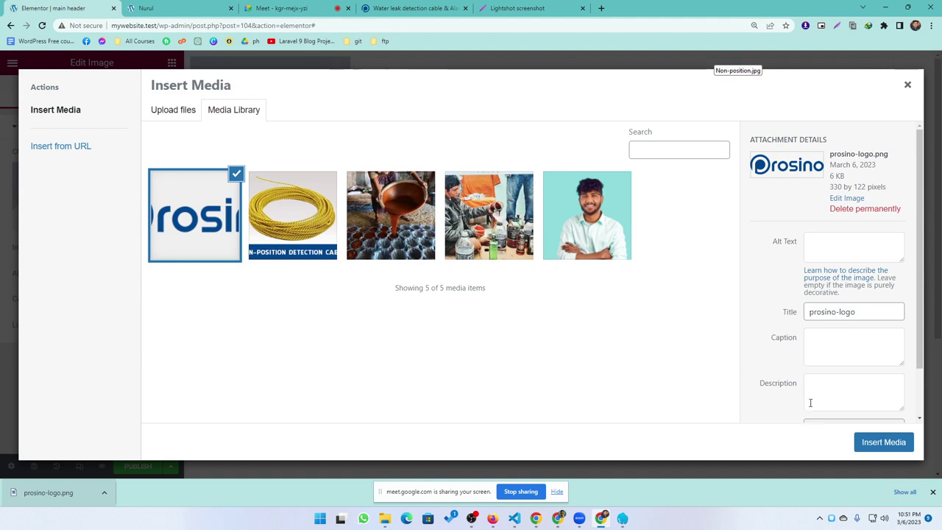
pyautogui.click(883, 446)
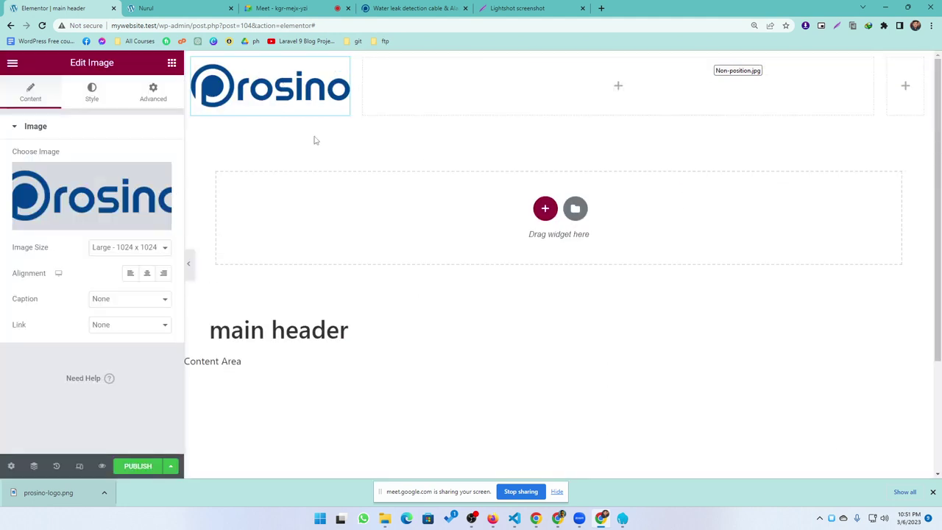
# Narrow the logo column further and set the logo image's width to 71%
pyautogui.moveTo(356, 92); pyautogui.dragTo(311, 83)
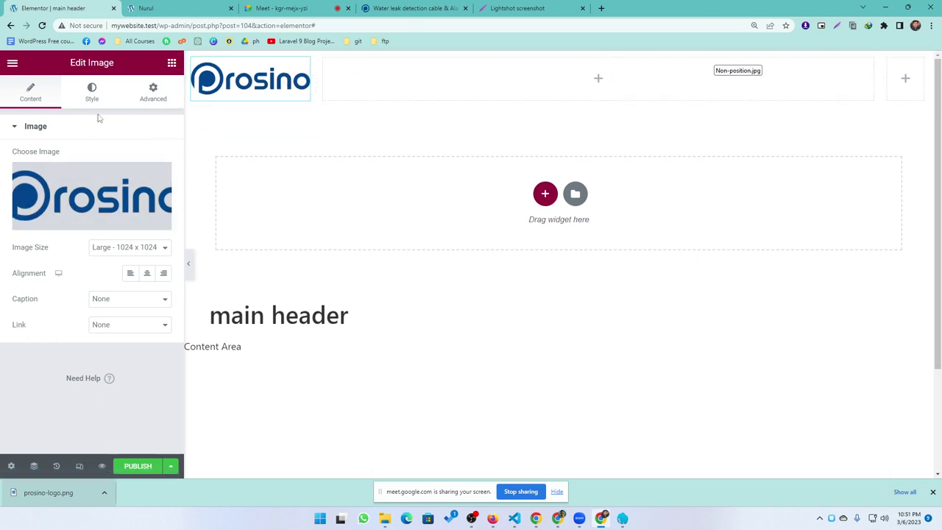
pyautogui.click(91, 94)
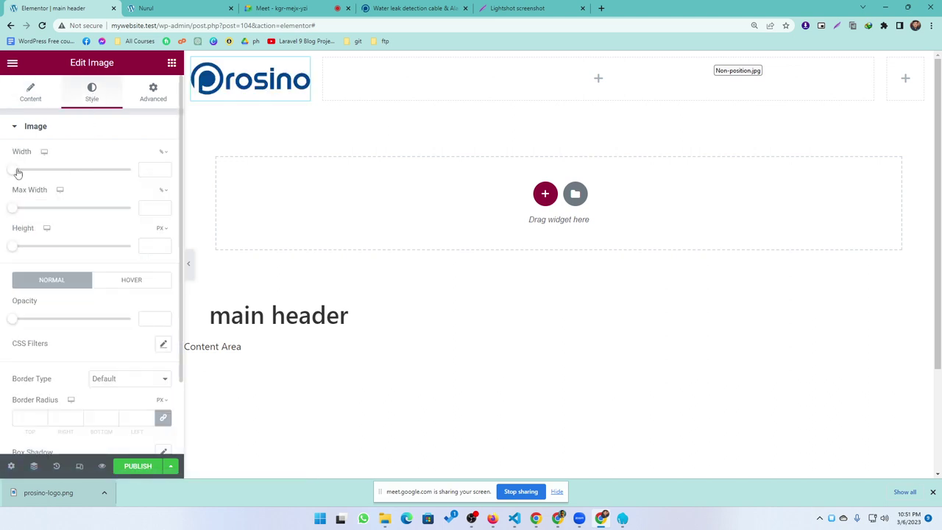
pyautogui.moveTo(18, 172); pyautogui.dragTo(96, 184)
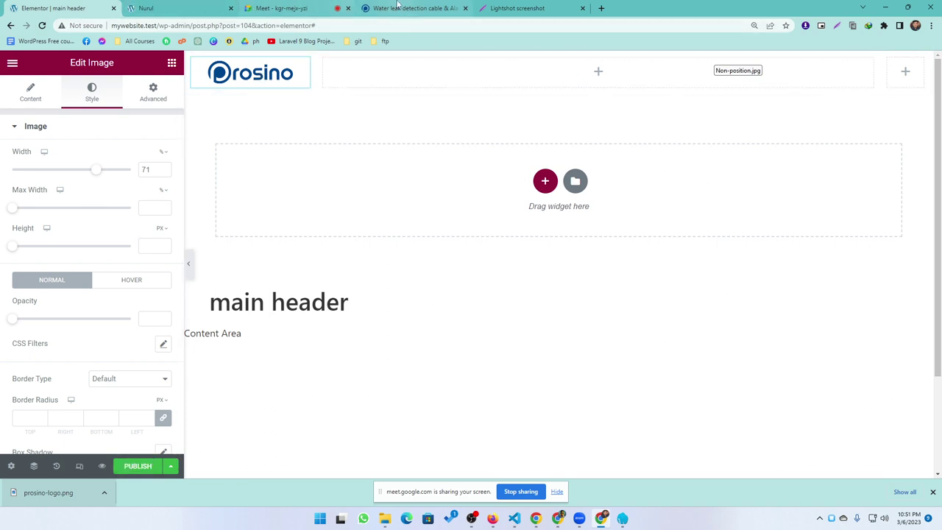
# Check the logo's link on the Prosino site, then copy the address mywebsite.test/ from the Elementor page's URL
pyautogui.click(401, 8)
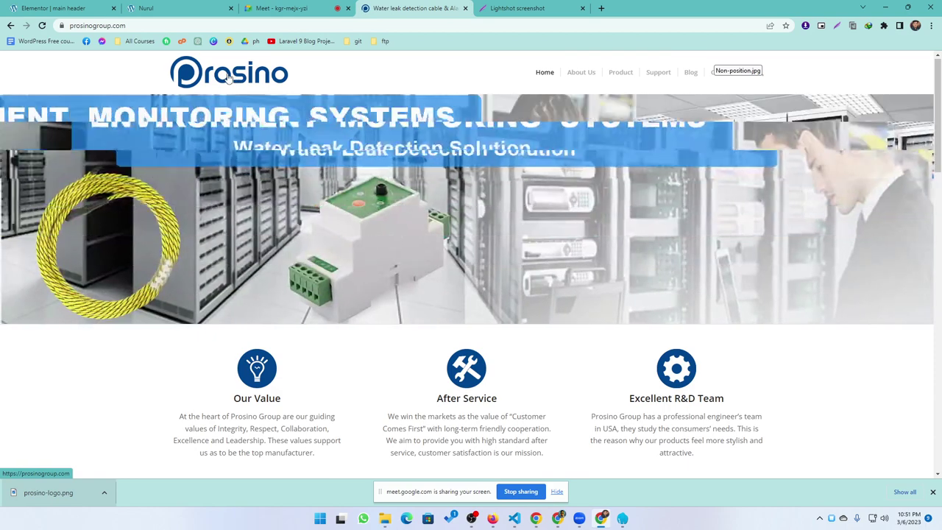
pyautogui.click(73, 8)
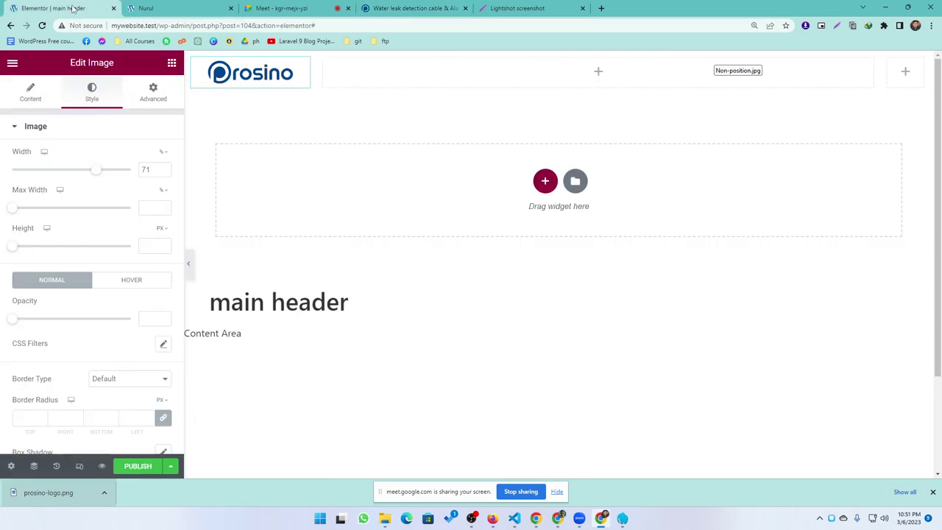
pyautogui.moveTo(161, 25); pyautogui.dragTo(109, 25)
pyautogui.hotkey('ctrl', 'c')
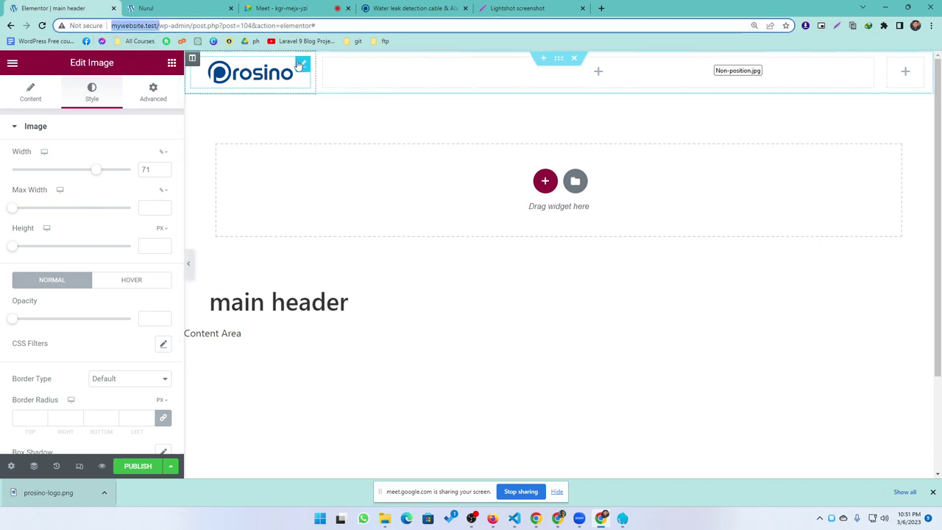
pyautogui.click(305, 63)
pyautogui.scroll(-2, 44, 397)
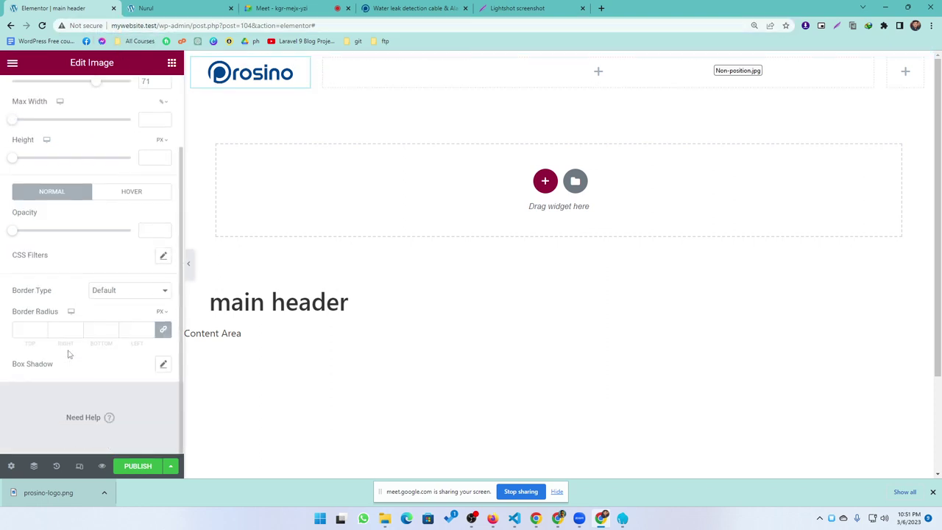
pyautogui.scroll(2, 66, 184)
pyautogui.click(33, 95)
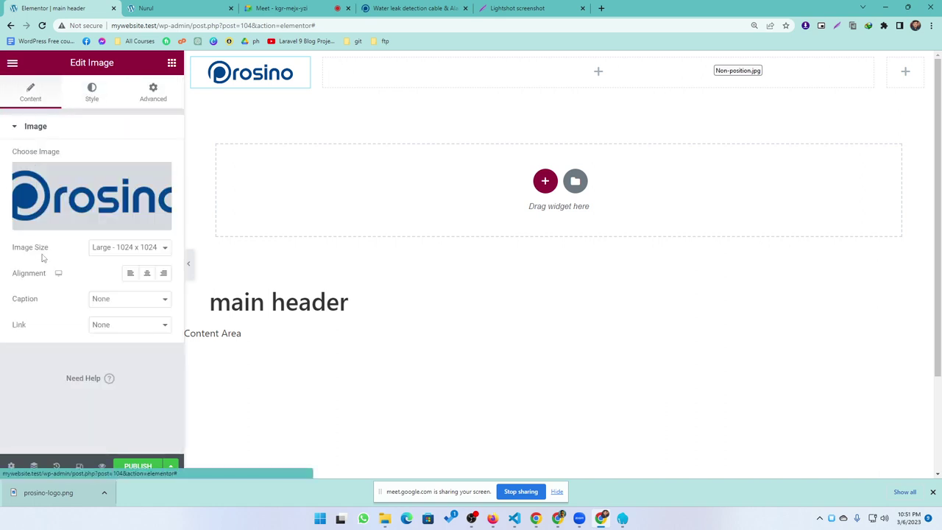
pyautogui.click(106, 326)
pyautogui.click(109, 347)
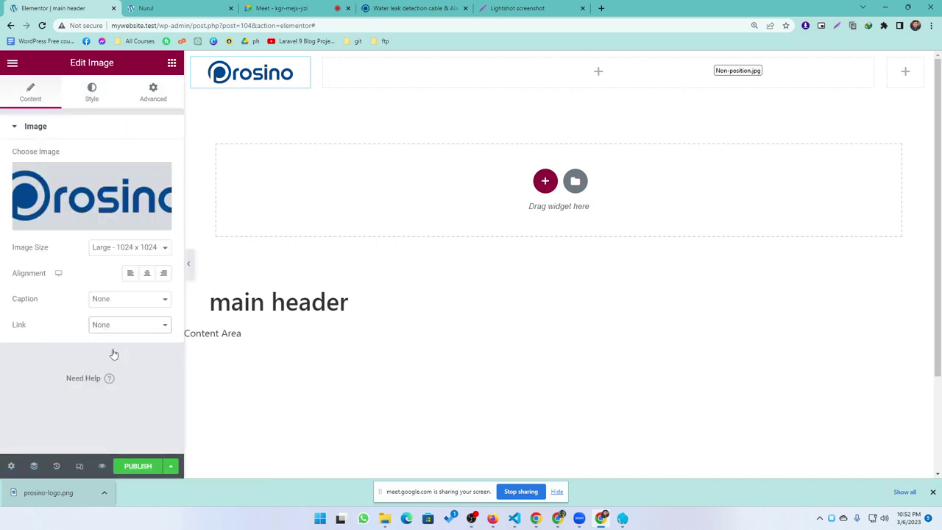
pyautogui.click(115, 327)
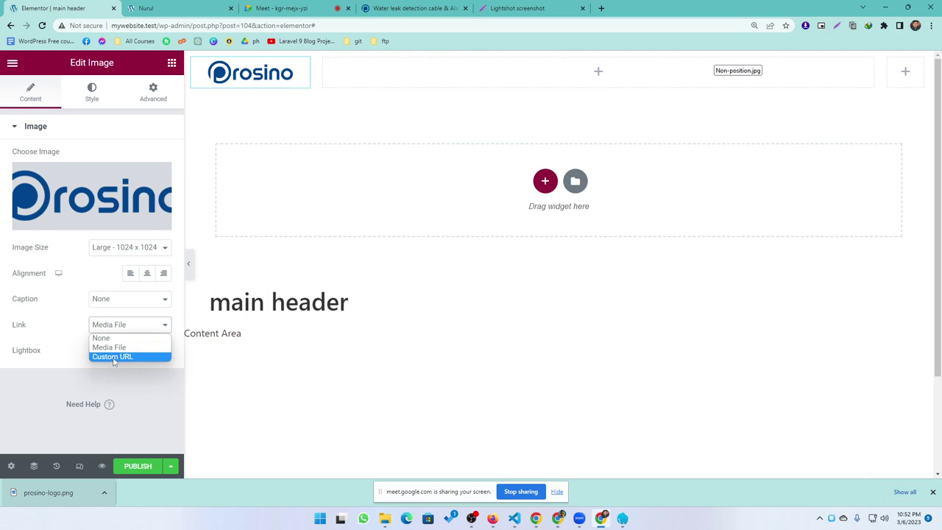
pyautogui.click(114, 358)
pyautogui.hotkey('ctrl', 'v')
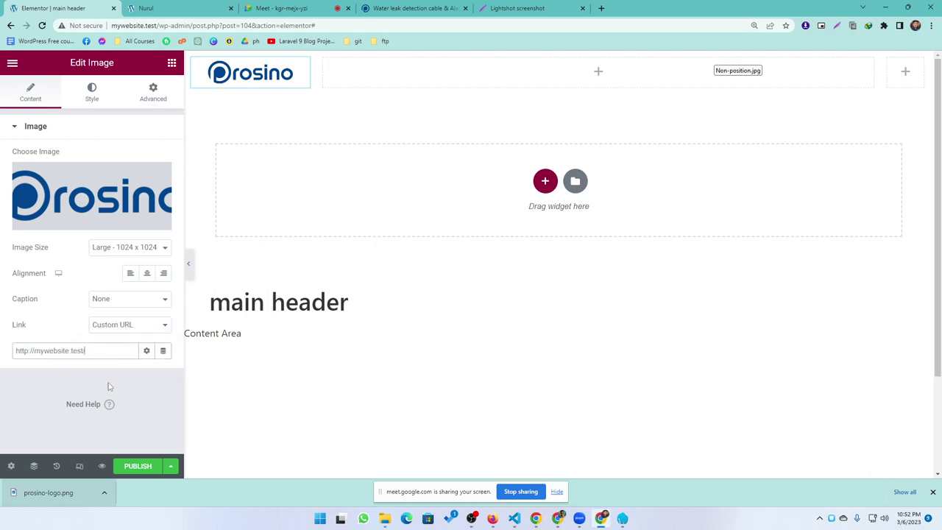
# Add a Nav Menu widget to the empty middle column of the header
pyautogui.click(137, 466)
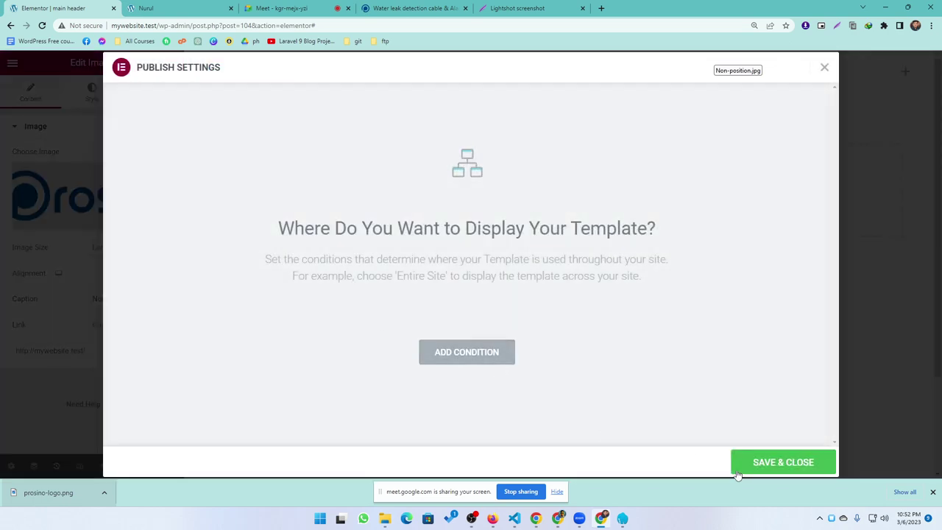
pyautogui.click(823, 66)
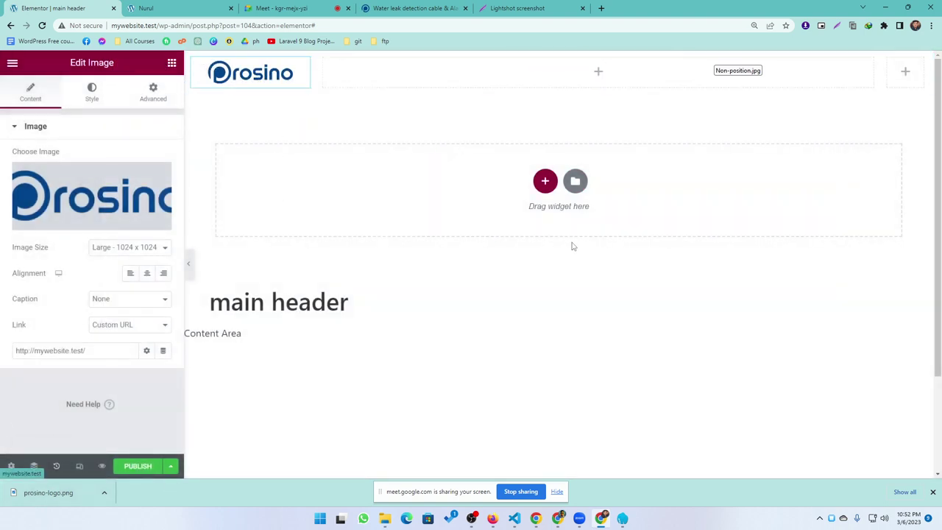
pyautogui.click(596, 72)
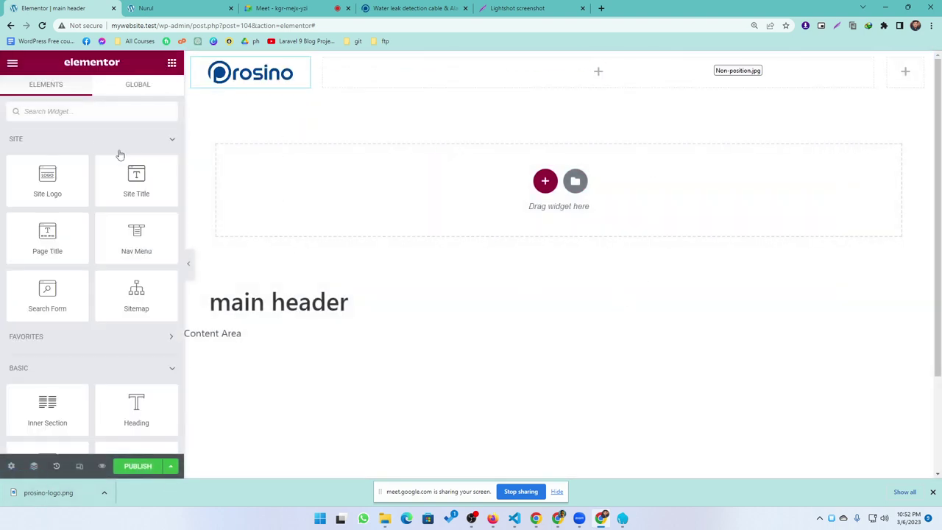
pyautogui.click(89, 114)
pyautogui.write('nav')
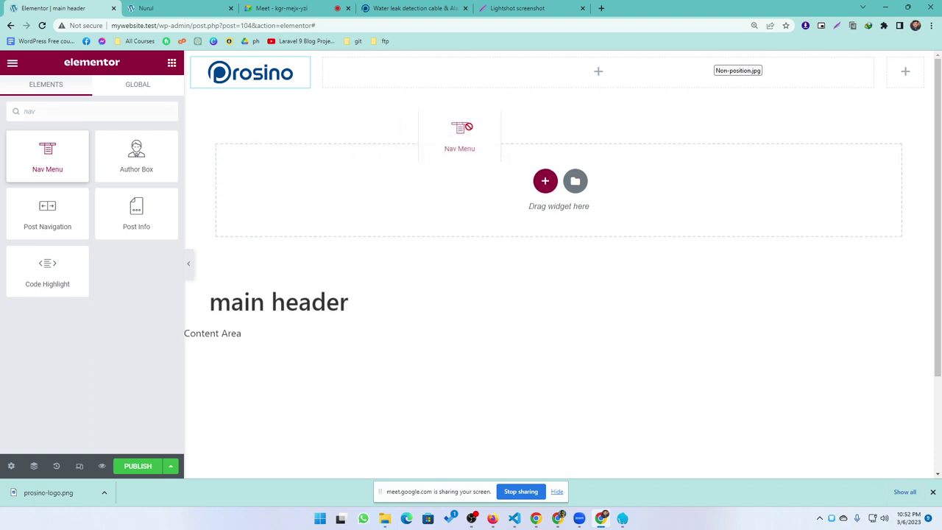
pyautogui.moveTo(464, 131); pyautogui.dragTo(501, 83)
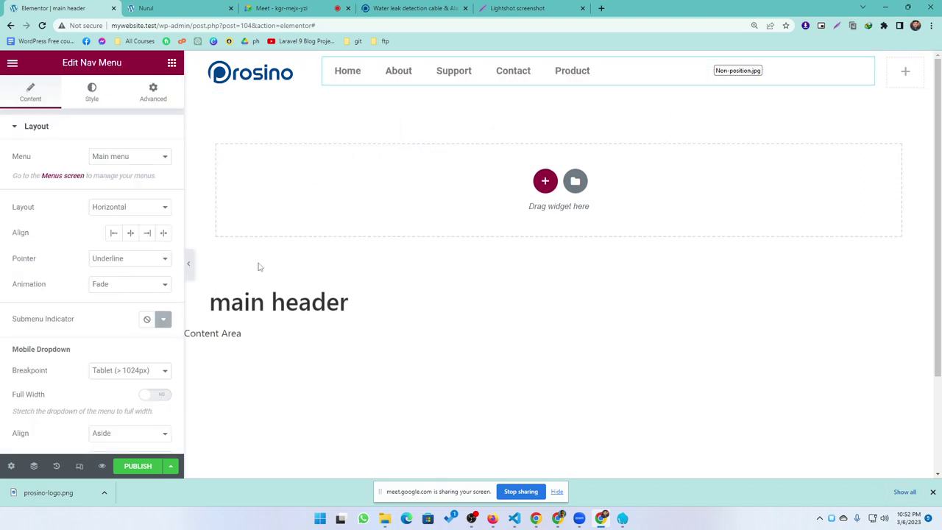
# Check which menus the Nav Menu widget offers, then open the Menus page in the site's WordPress admin
pyautogui.click(124, 159)
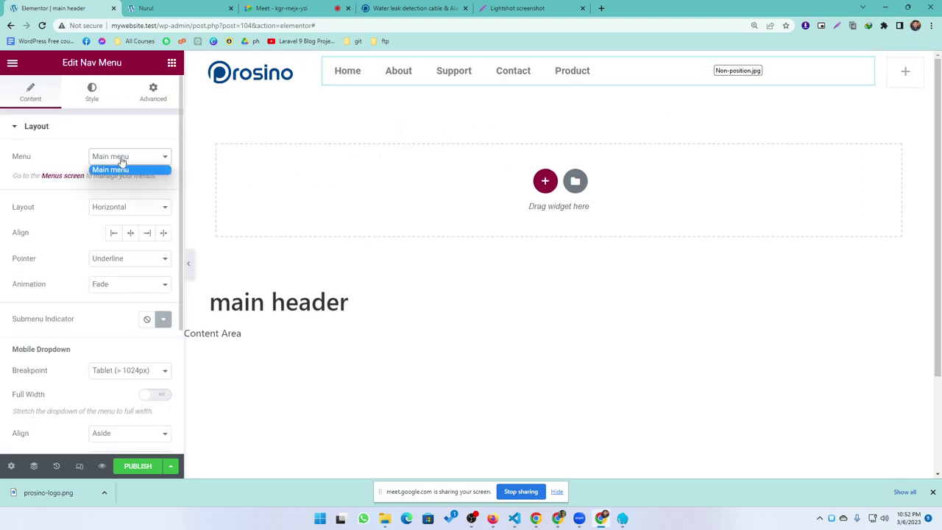
pyautogui.click(168, 7)
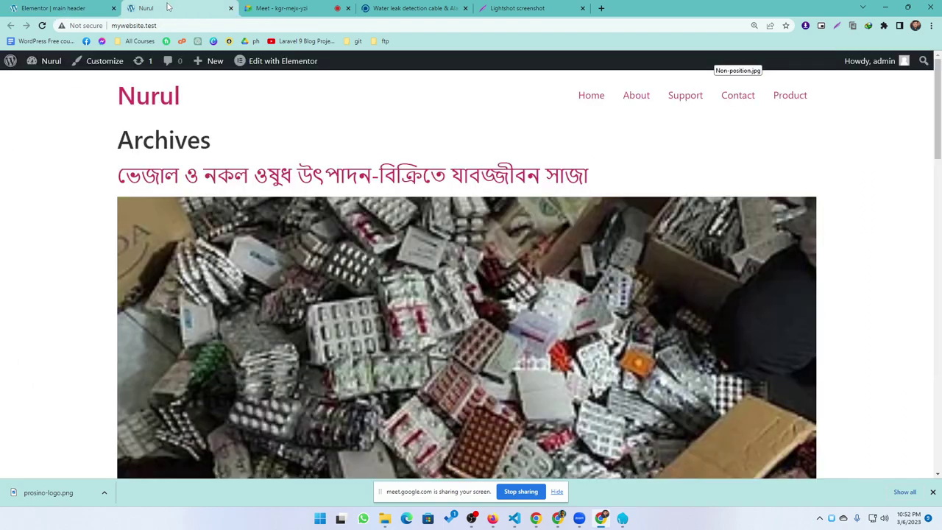
pyautogui.moveTo(14, 65)
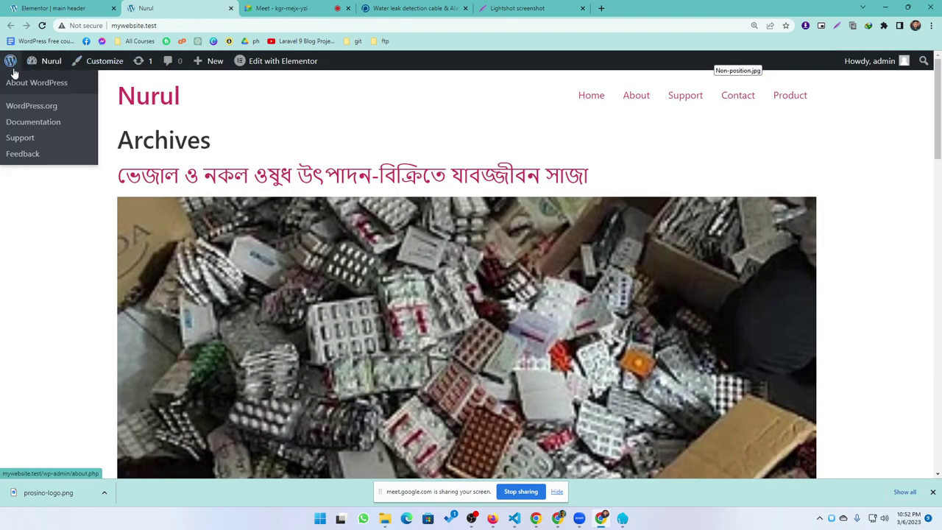
pyautogui.moveTo(49, 64)
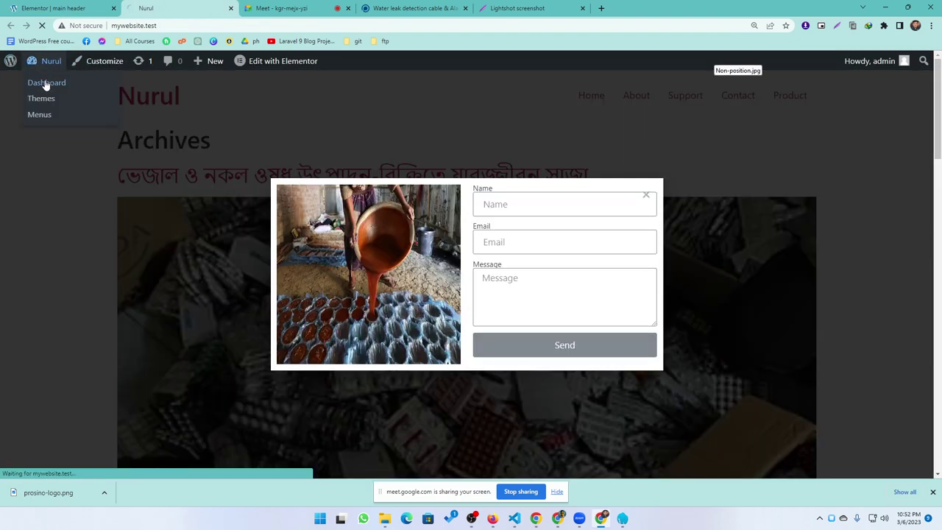
pyautogui.click(46, 84)
pyautogui.moveTo(29, 343)
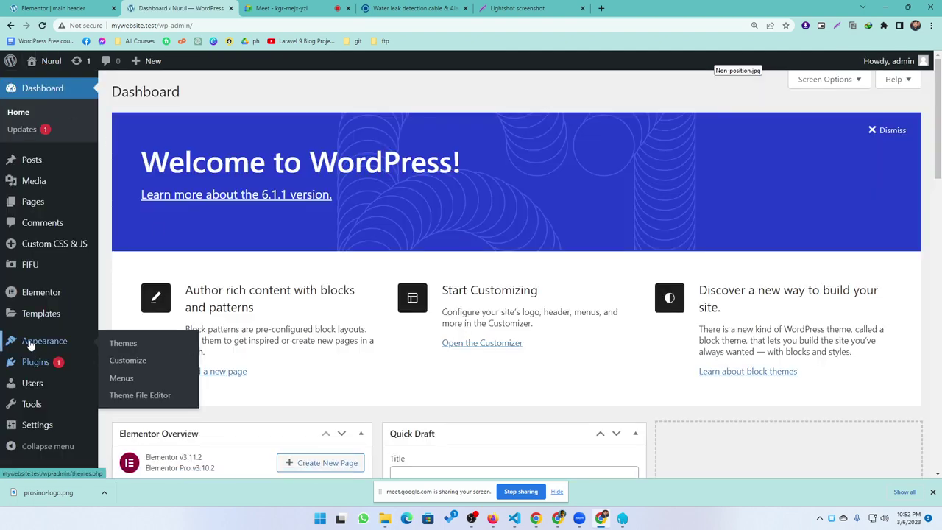
pyautogui.click(122, 378)
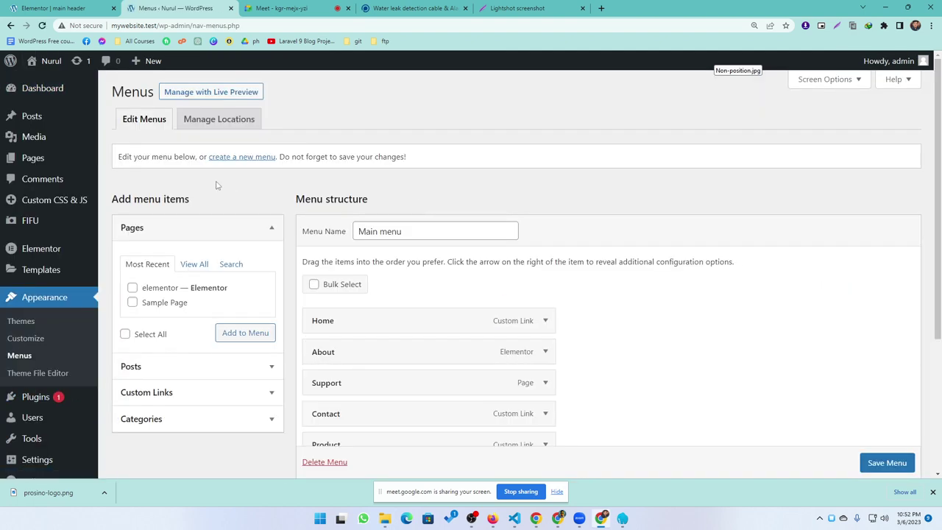
# Create a new WordPress menu named sgsgsg
pyautogui.click(230, 158)
pyautogui.click(387, 234)
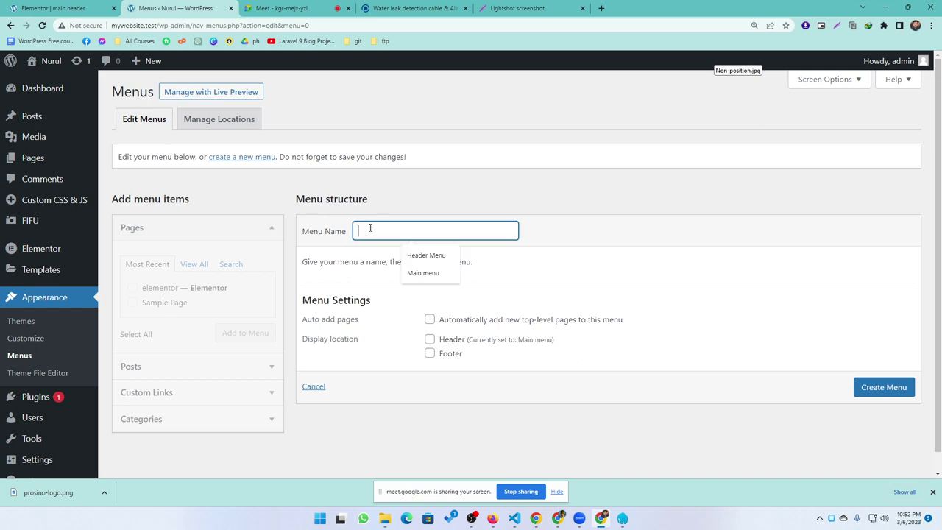
pyautogui.write('sgsgsg')
pyautogui.click(883, 388)
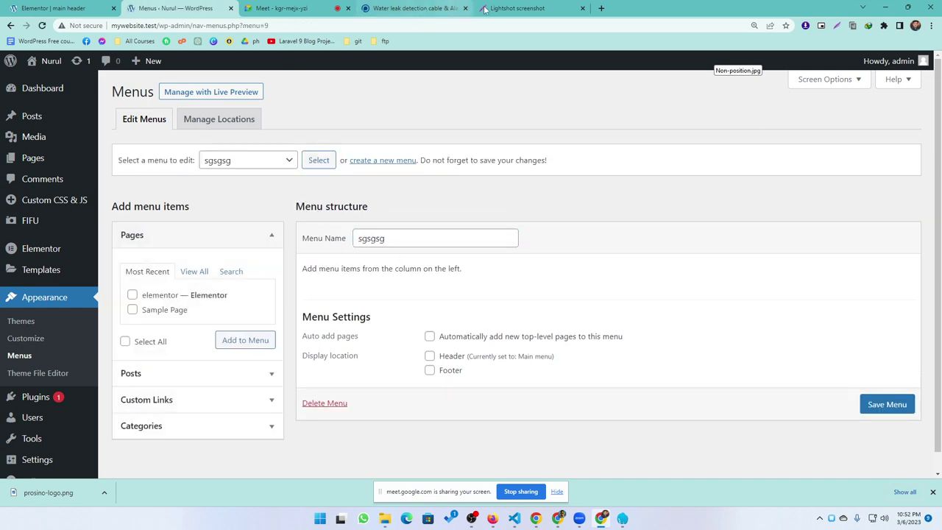
# Return to the Elementor template, keep Main menu as the widget's menu and align its items to the right
pyautogui.click(67, 9)
pyautogui.click(118, 157)
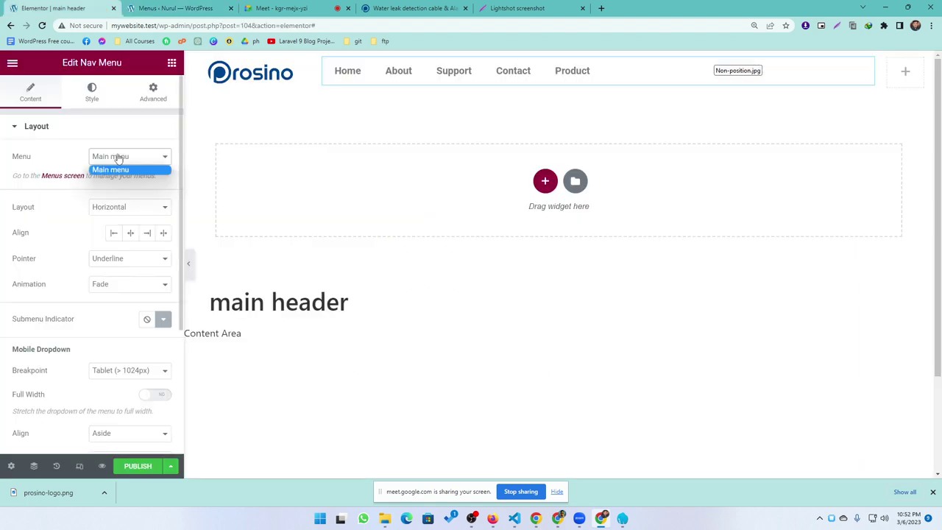
pyautogui.click(61, 264)
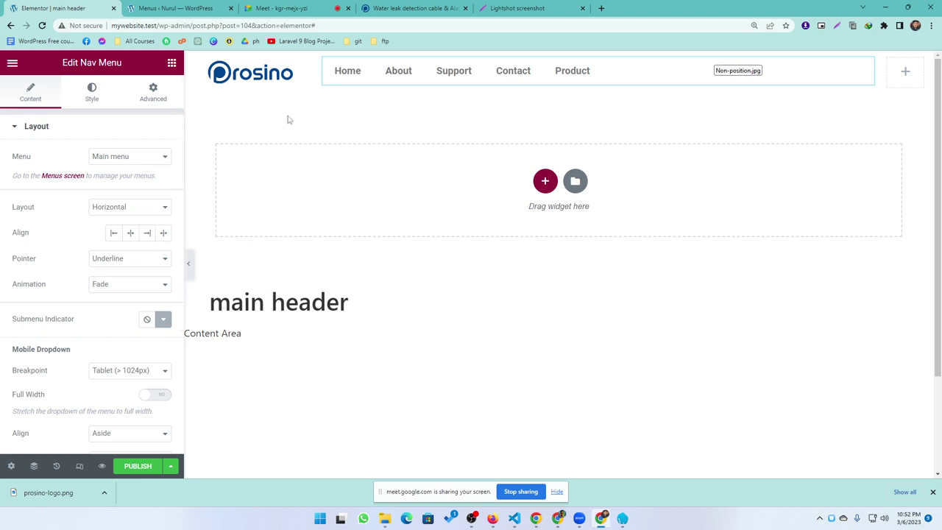
pyautogui.click(147, 232)
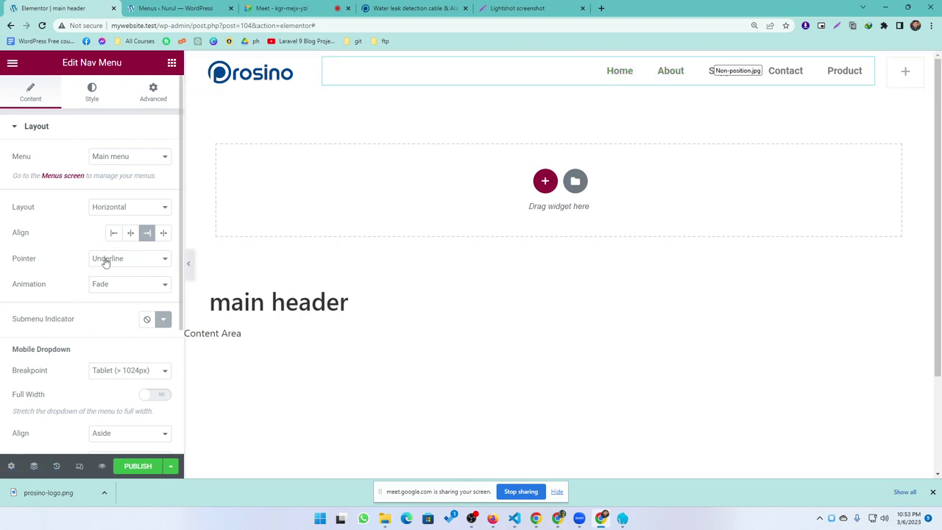
# Check the menu's hover effect on the Prosino site and set the Nav Menu's pointer to None
pyautogui.click(105, 262)
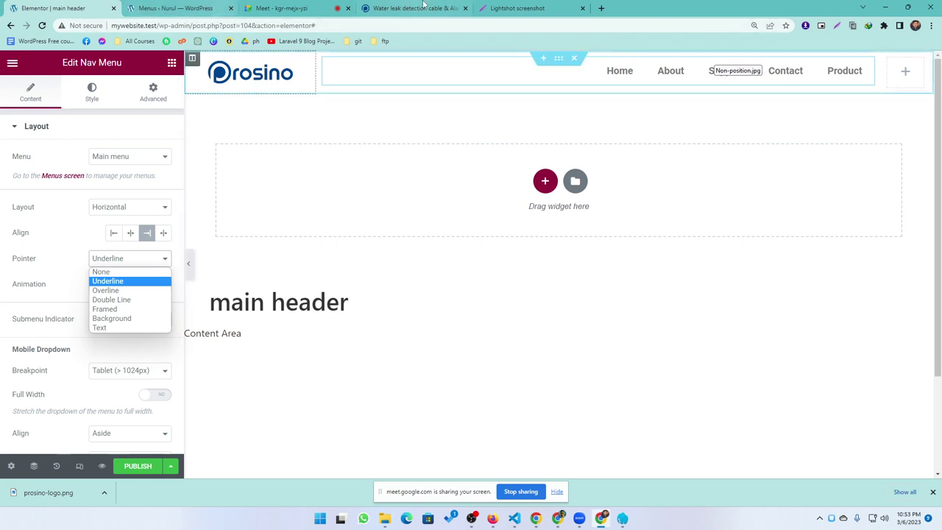
pyautogui.click(438, 8)
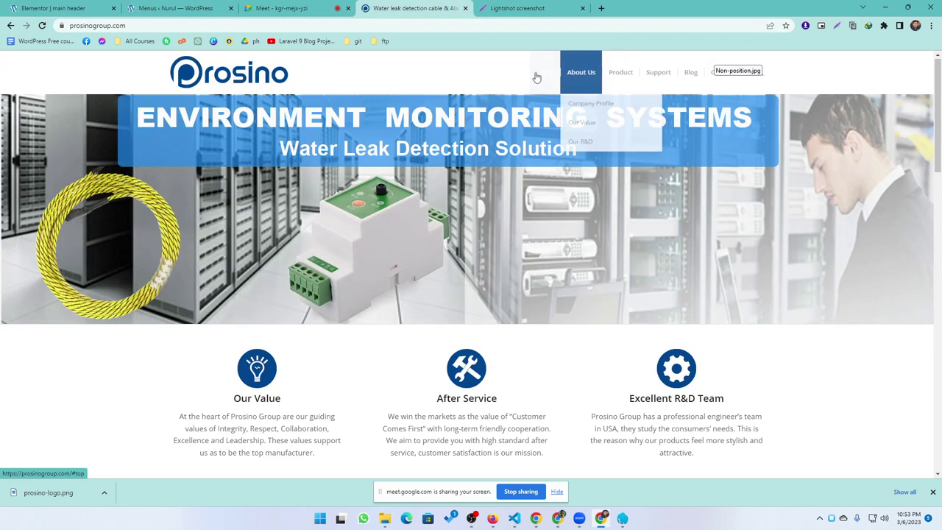
pyautogui.click(59, 8)
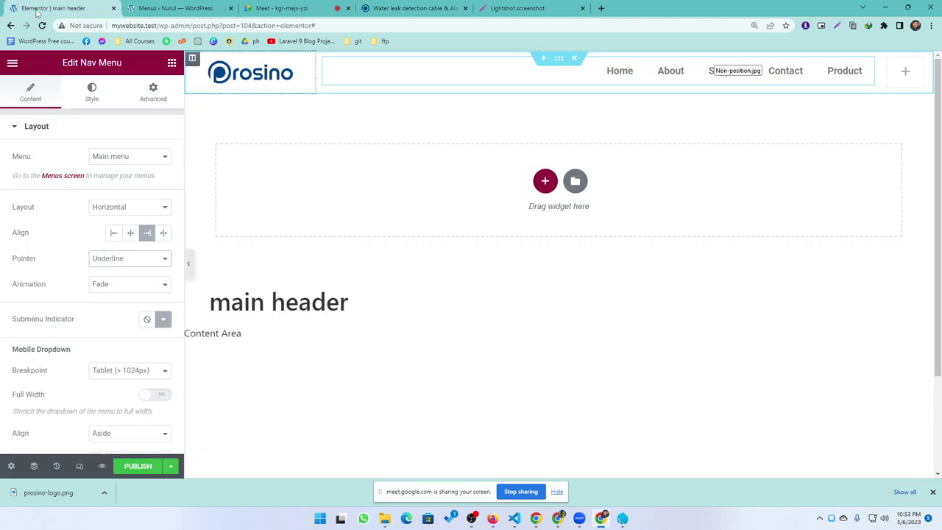
pyautogui.click(122, 263)
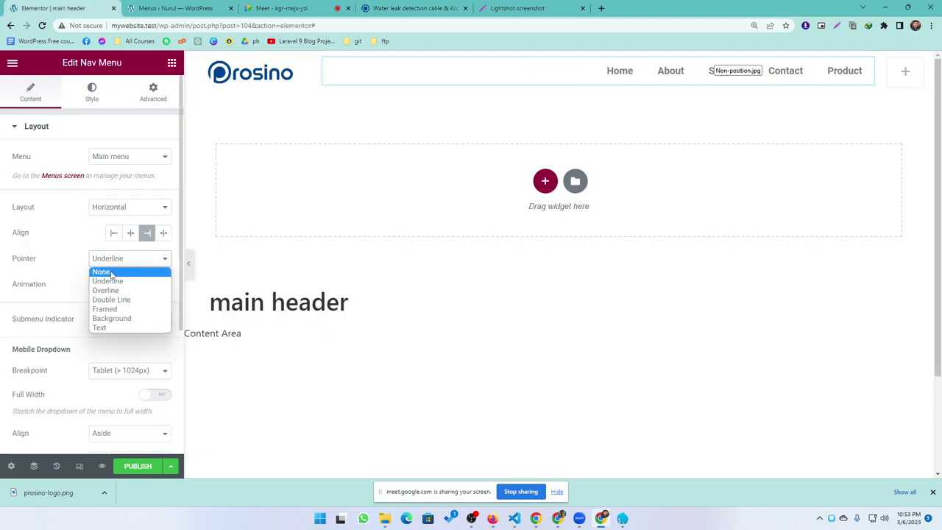
pyautogui.click(106, 271)
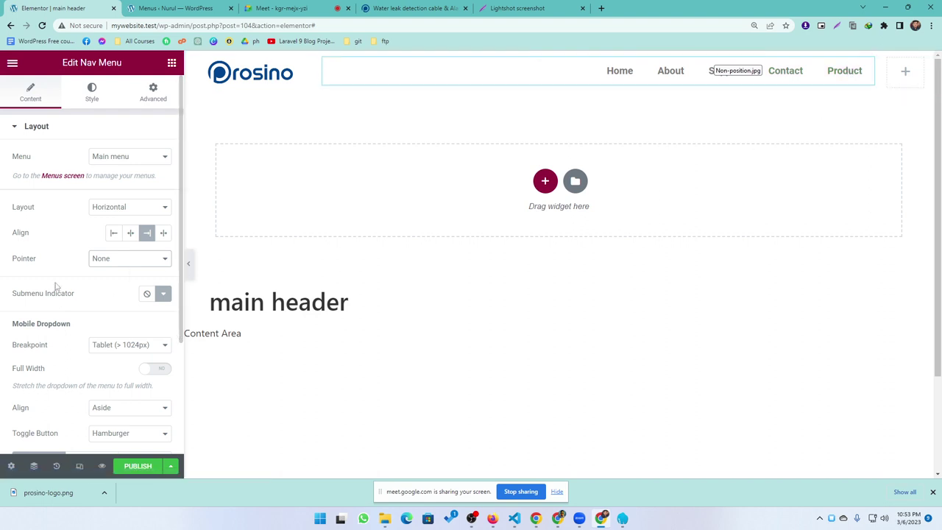
# Compare the Prosino site's navigation with the Nav Menu's submenu indicator and mobile dropdown settings
pyautogui.scroll(-1, 45, 280)
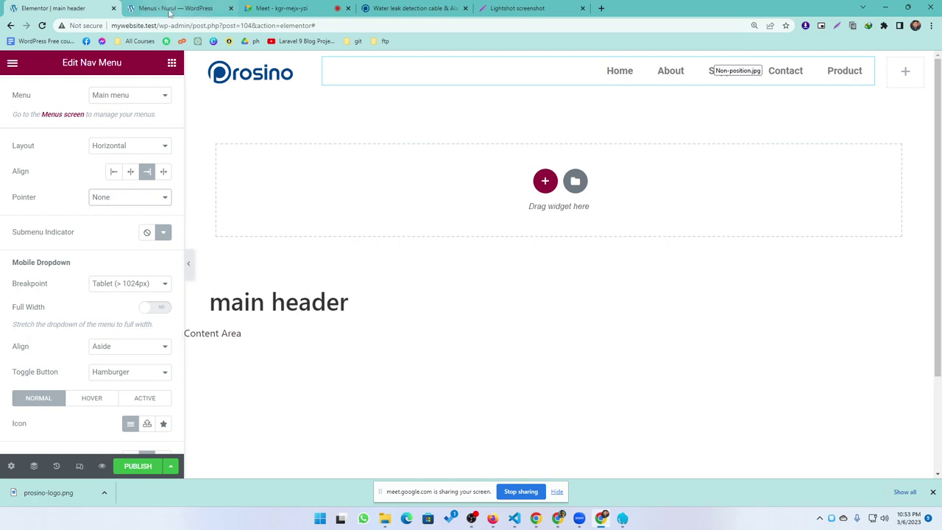
pyautogui.click(169, 9)
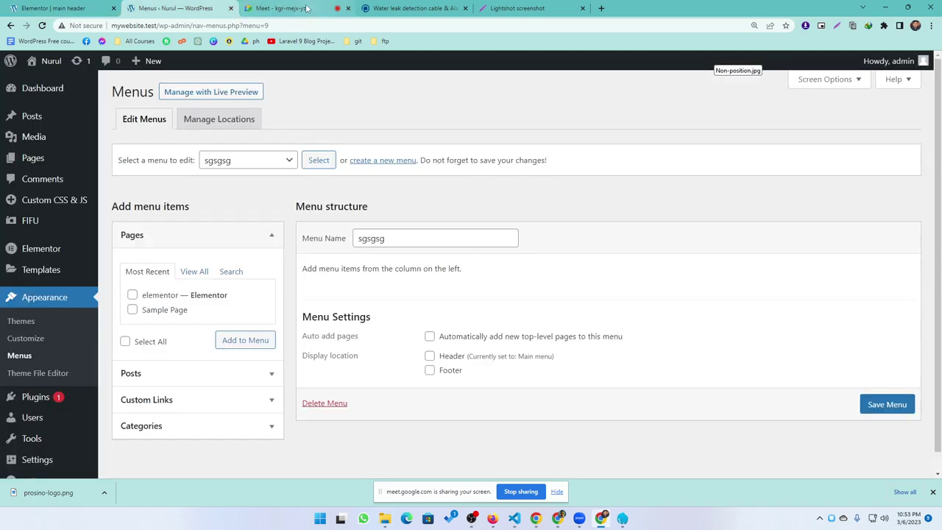
pyautogui.click(307, 8)
pyautogui.click(412, 8)
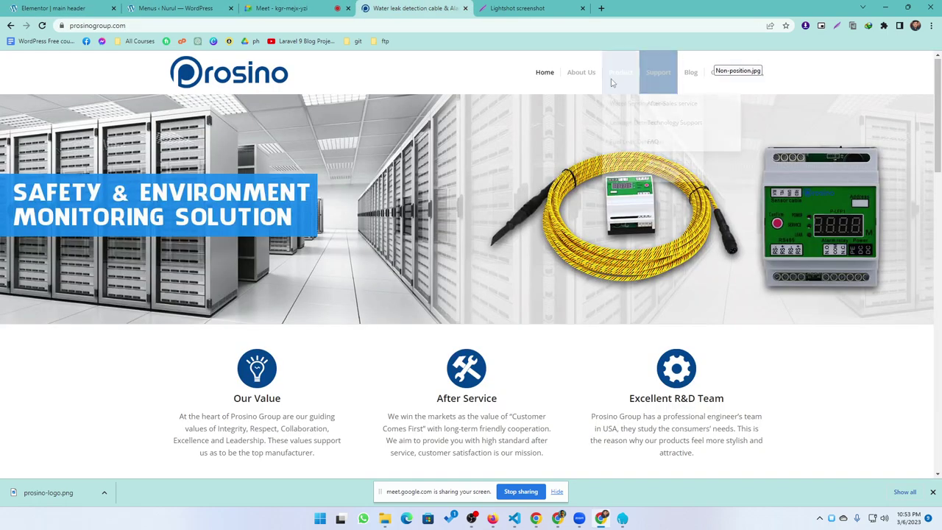
pyautogui.click(33, 7)
pyautogui.scroll(-2, 62, 233)
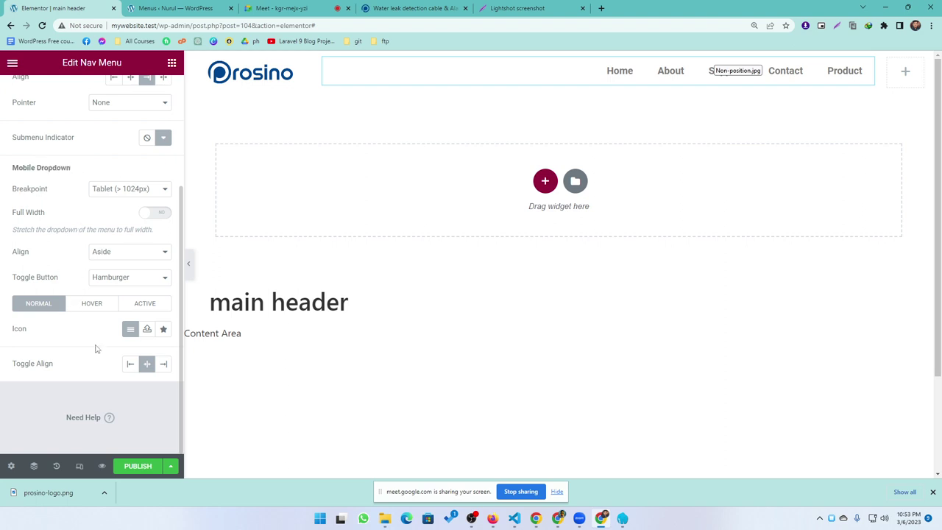
pyautogui.scroll(3, 31, 284)
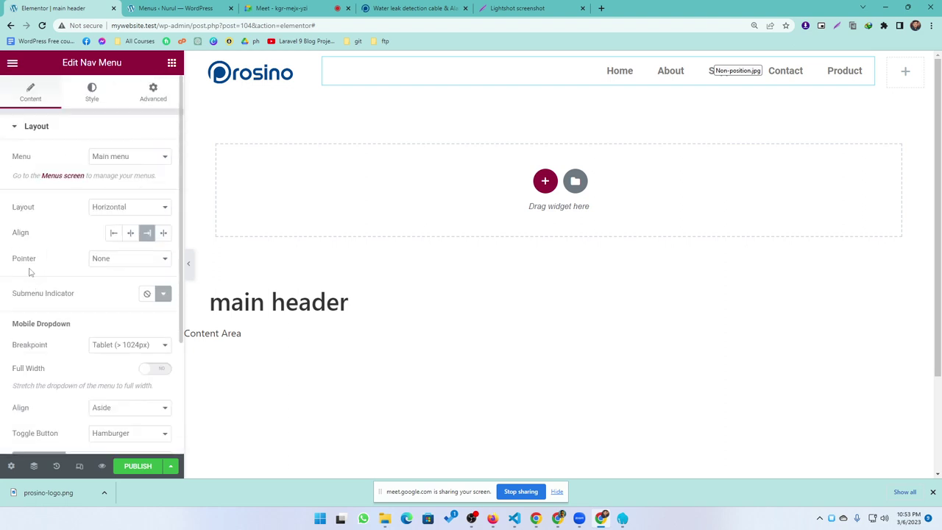
# Open the Nav Menu widget's style settings and inspect the Prosino site's Home menu item in the browser developer tools
pyautogui.click(91, 94)
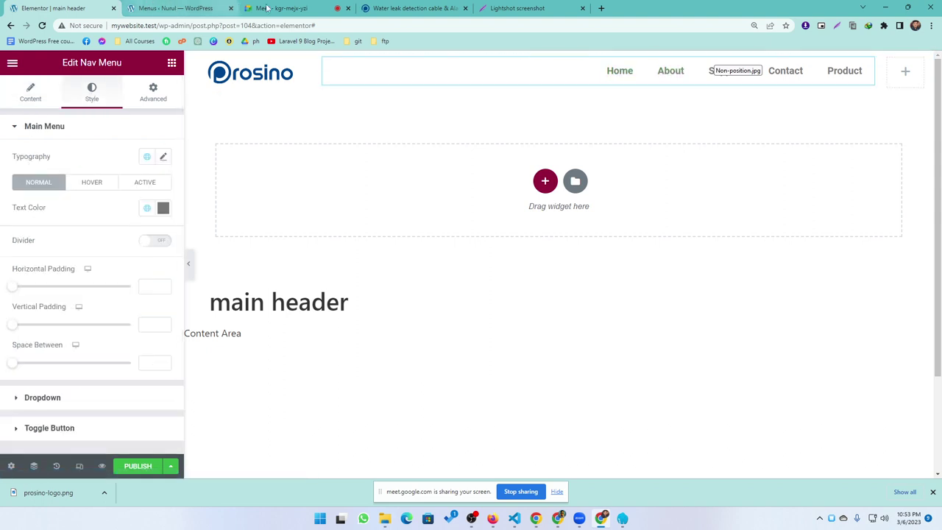
pyautogui.click(393, 8)
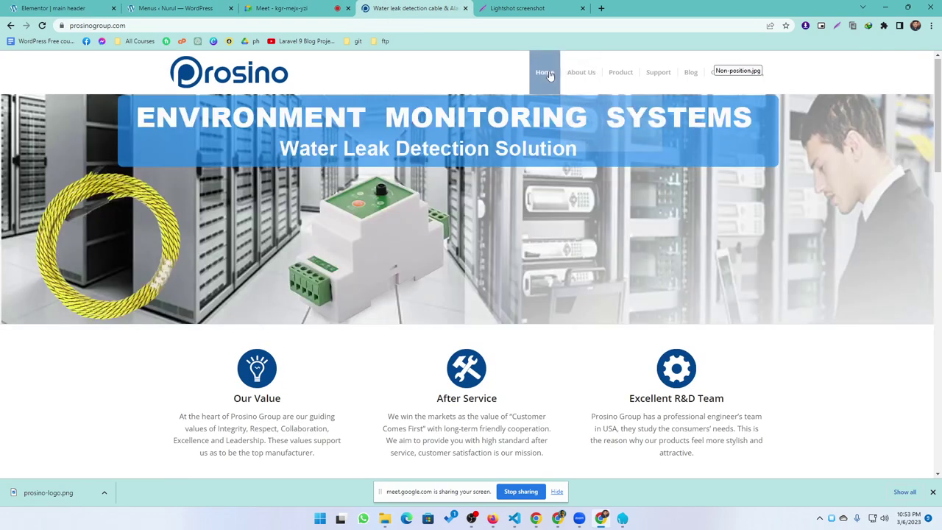
pyautogui.rightClick(548, 74)
pyautogui.click(585, 187)
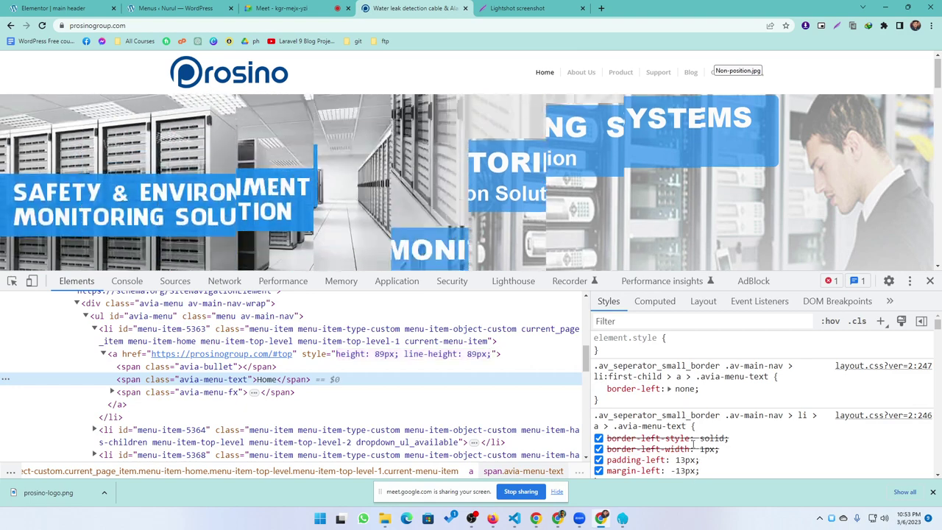
# Examine the CSS rules of the Home menu text for its font, size, weight and color
pyautogui.scroll(-1, 677, 412)
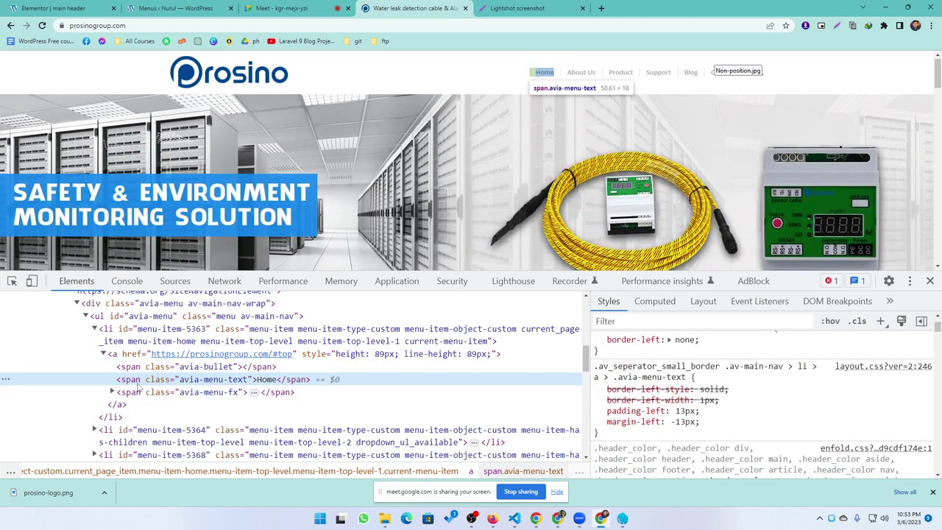
pyautogui.scroll(-3, 648, 432)
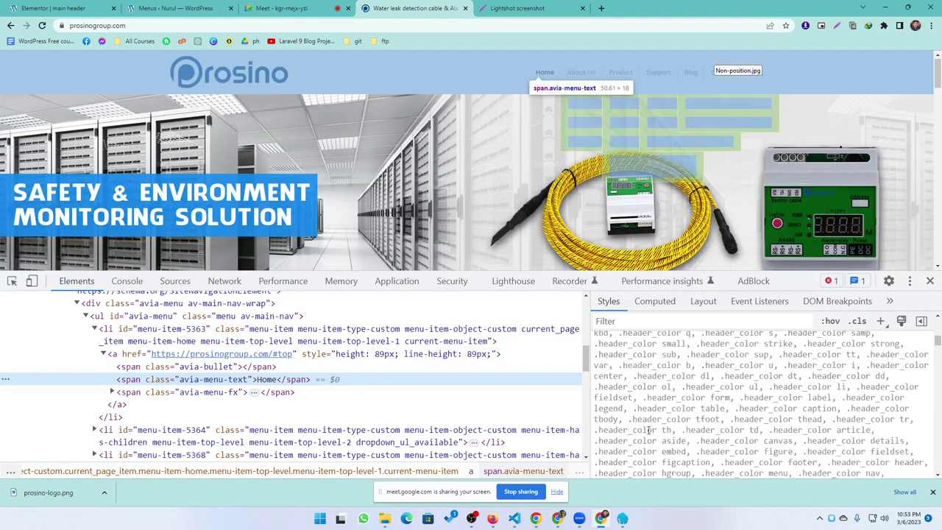
pyautogui.scroll(-3, 648, 433)
pyautogui.scroll(2, 644, 427)
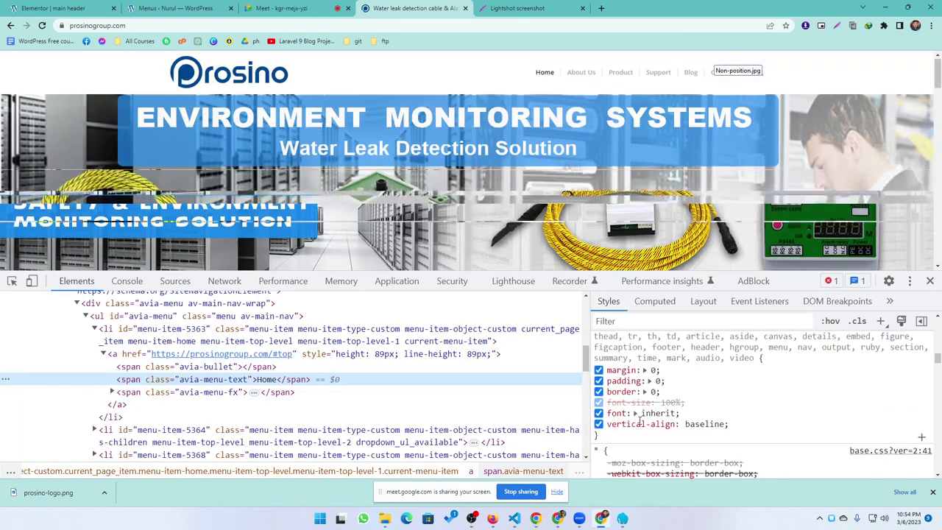
pyautogui.scroll(-1, 638, 423)
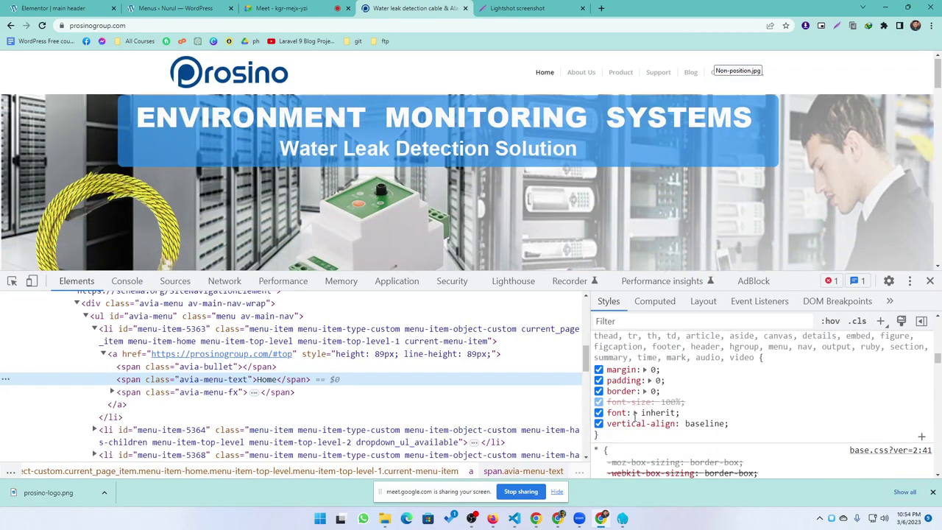
pyautogui.scroll(2, 672, 437)
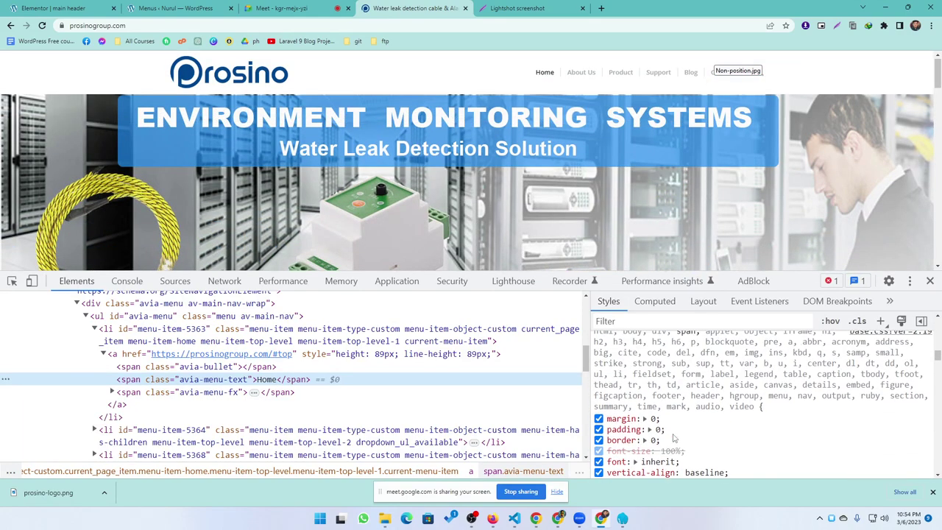
pyautogui.scroll(10, 674, 438)
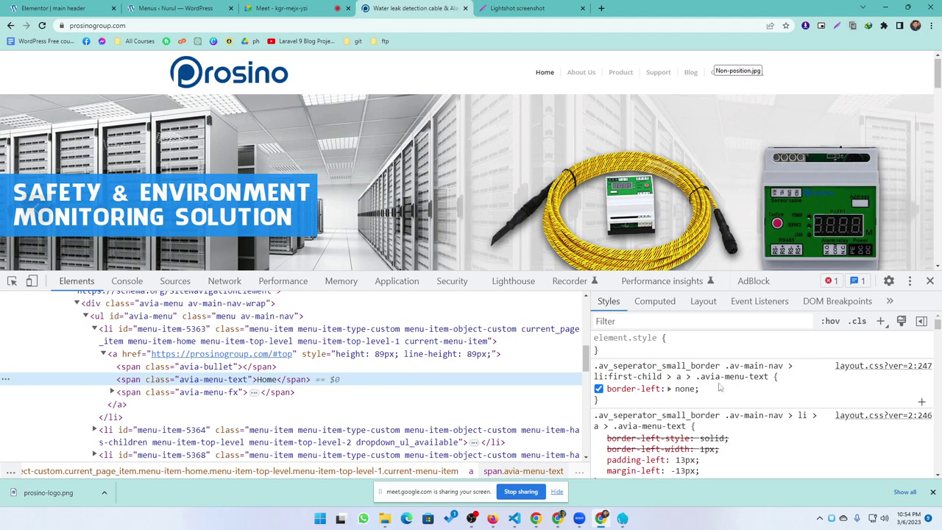
pyautogui.scroll(-5, 745, 409)
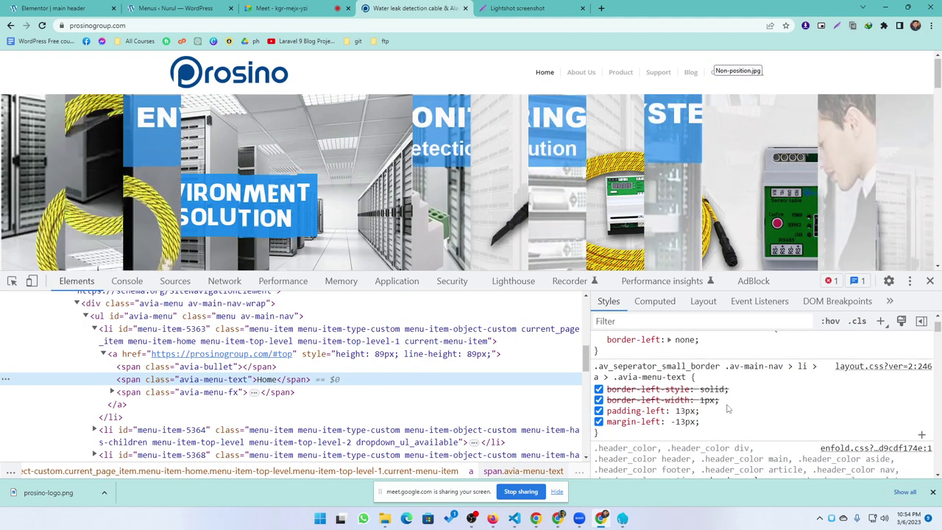
pyautogui.scroll(-6, 714, 403)
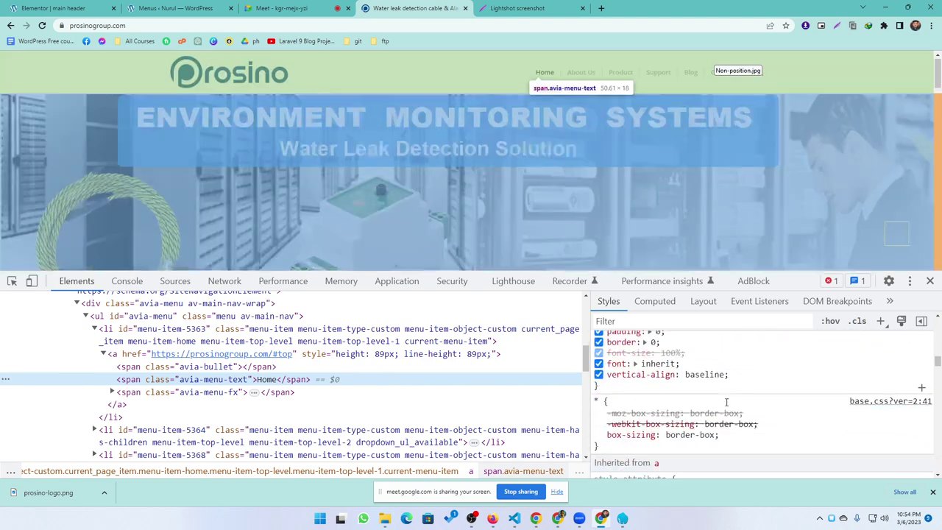
pyautogui.scroll(-5, 699, 399)
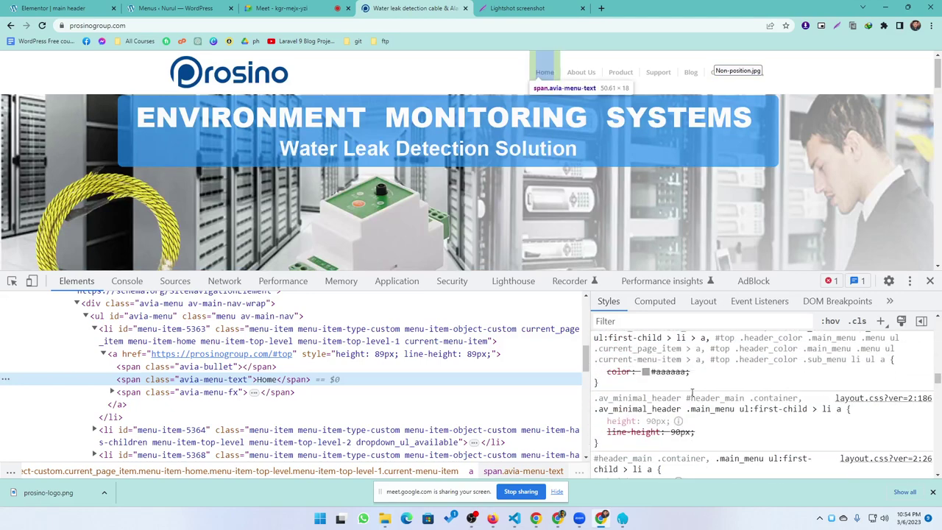
pyautogui.scroll(-3, 677, 414)
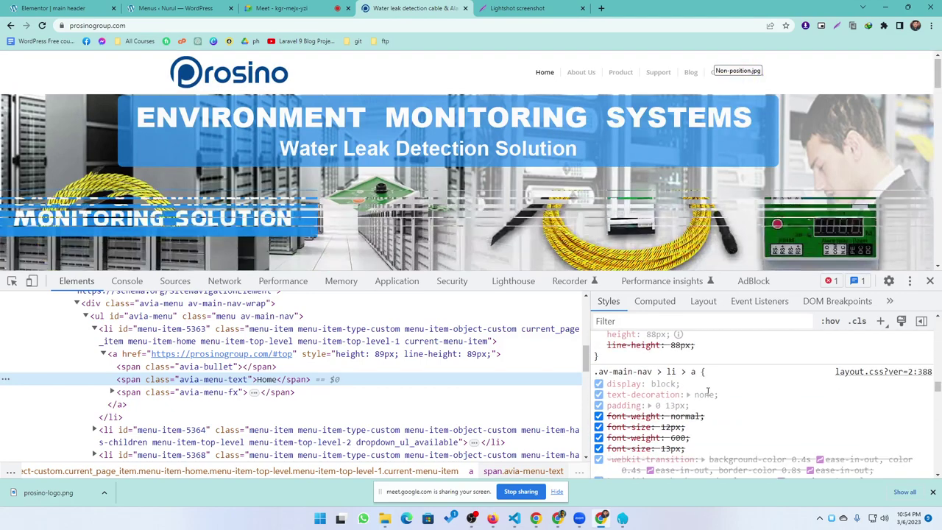
pyautogui.scroll(-5, 696, 398)
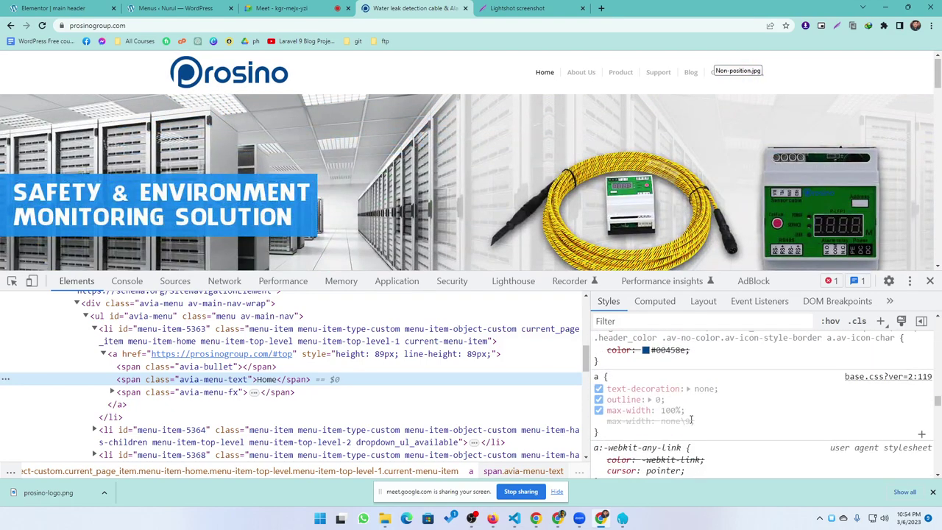
pyautogui.scroll(-3, 691, 420)
# Inspect the paragraph under Our Value on the Prosino site and look through its CSS rules for the font
pyautogui.scroll(-4, 258, 228)
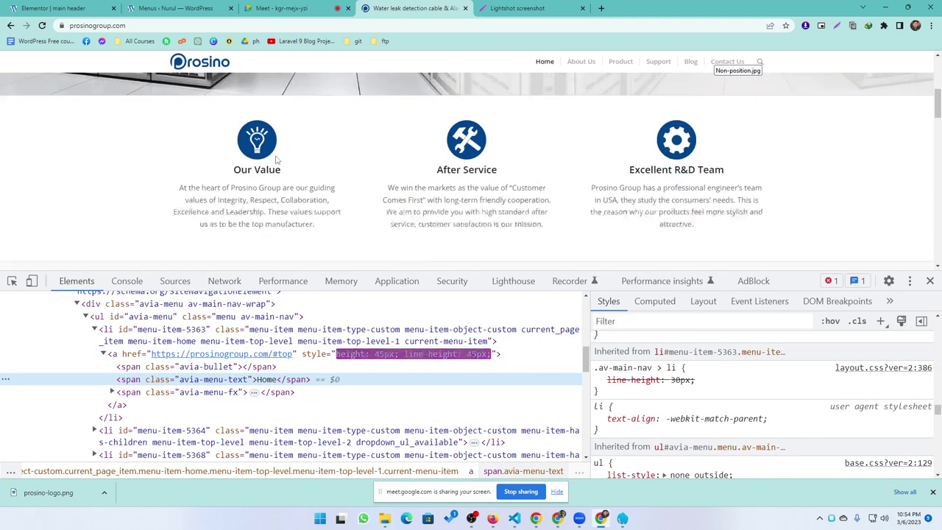
pyautogui.scroll(-2, 257, 191)
pyautogui.scroll(1, 245, 196)
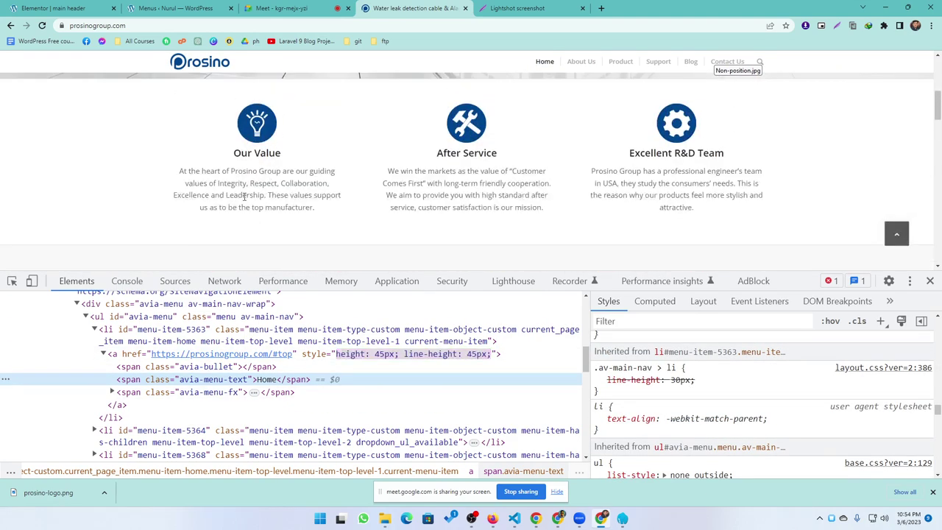
pyautogui.click(12, 282)
pyautogui.click(247, 187)
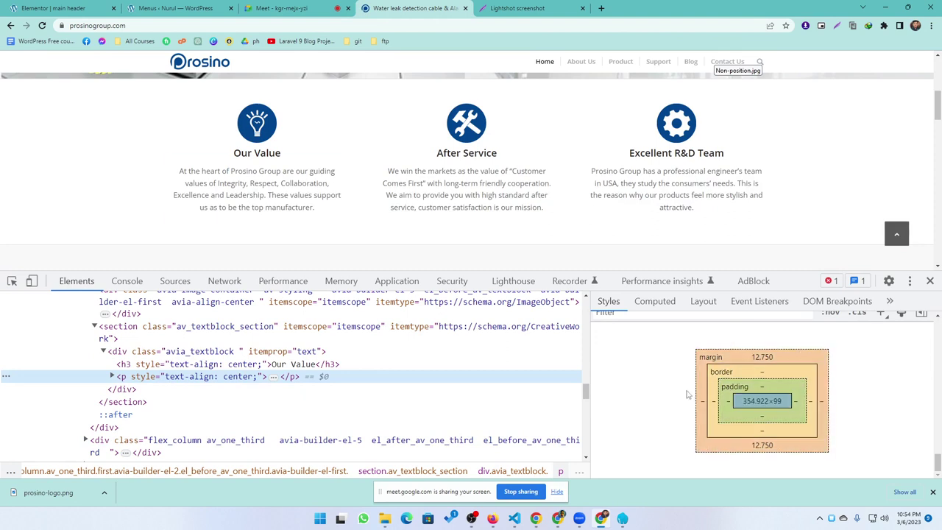
pyautogui.scroll(5, 632, 377)
pyautogui.scroll(-3, 675, 388)
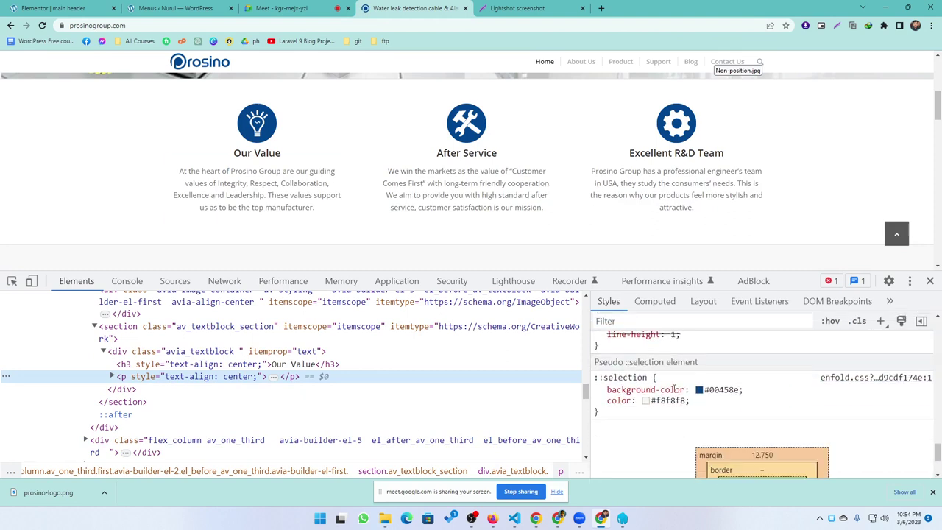
# Search Google for "font finder extension" in a new browser tab and open the sponsored free font identifier Chrome extension
pyautogui.click(601, 8)
pyautogui.write('font')
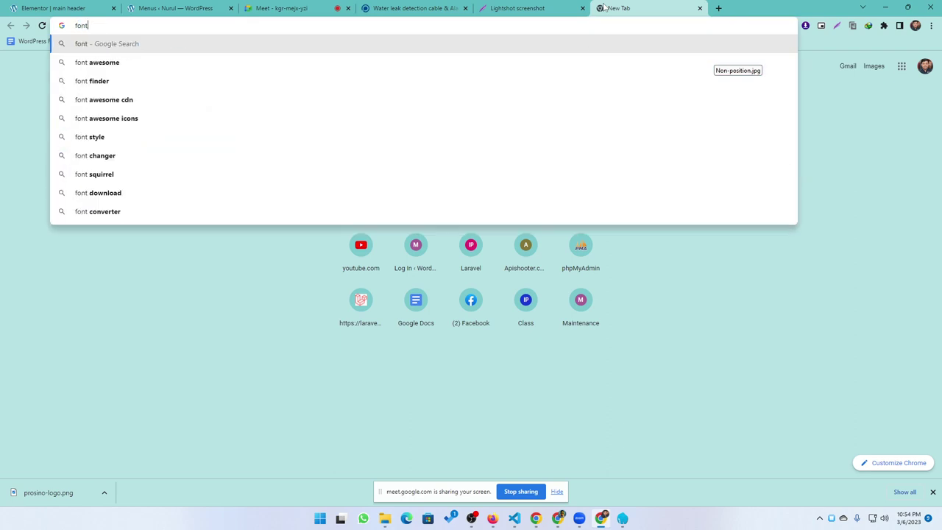
pyautogui.write(' finder')
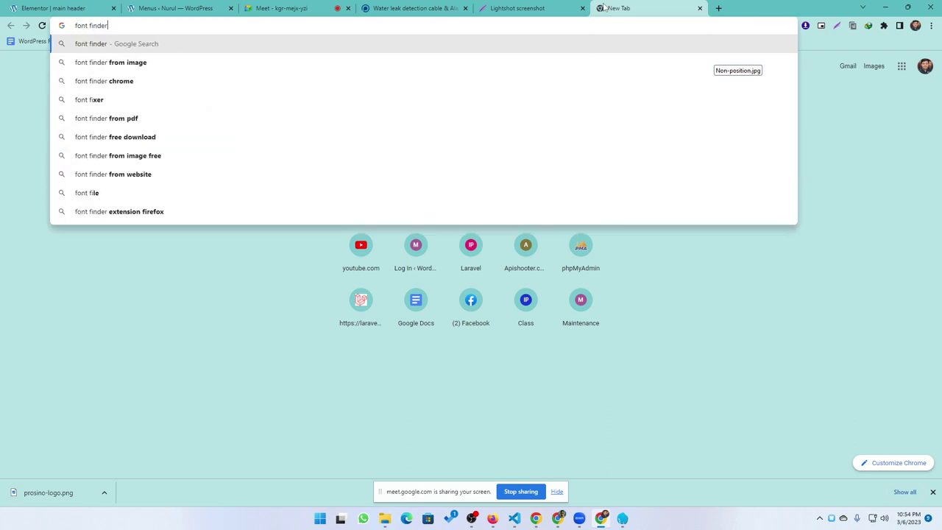
pyautogui.press('Return')
pyautogui.click(157, 73)
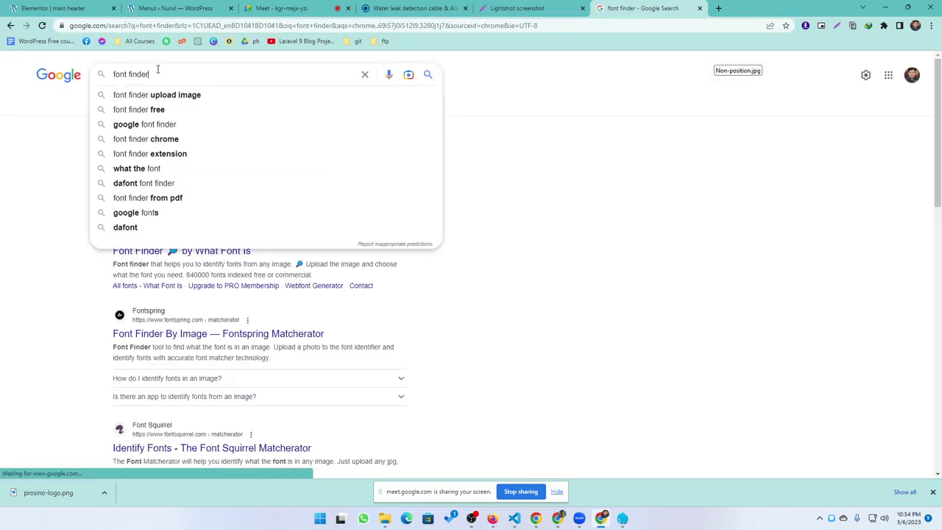
pyautogui.write('ex')
pyautogui.click(169, 100)
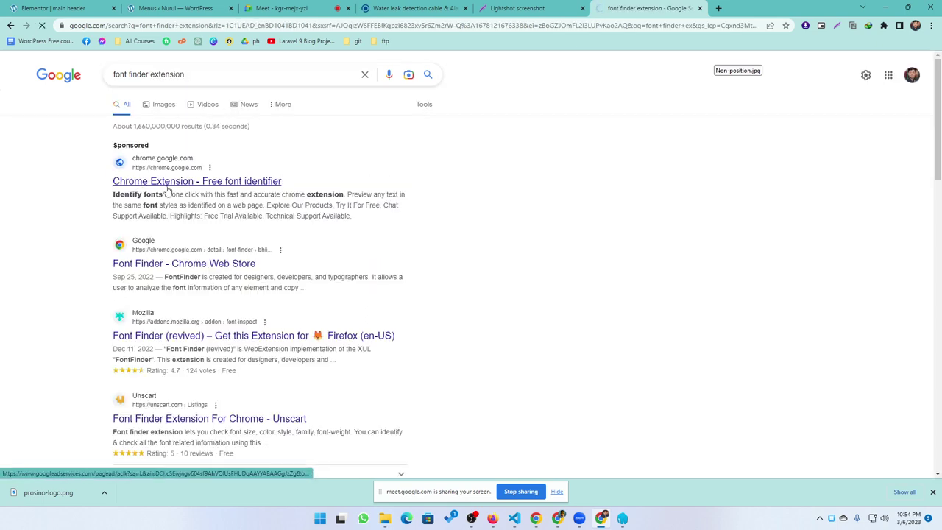
pyautogui.click(168, 189)
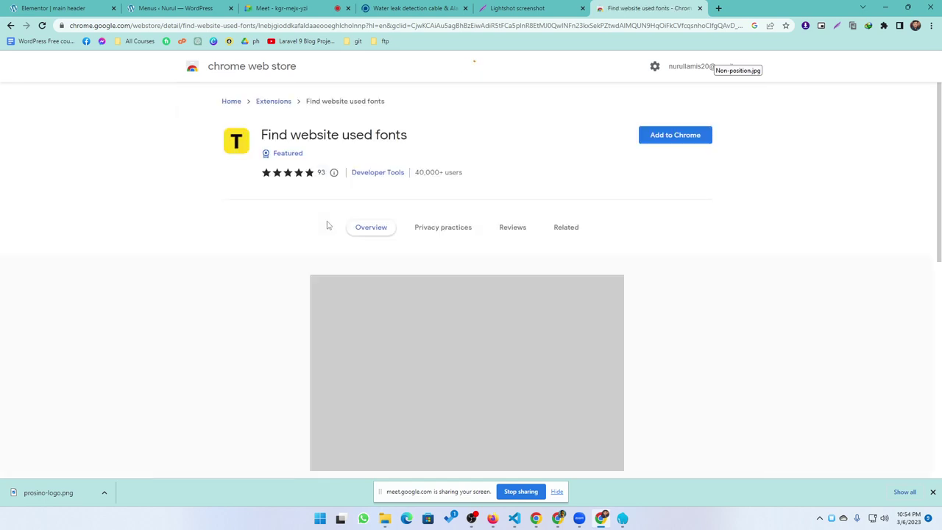
# Add the Find website used fonts extension to Chrome and toggle its pin in the extensions list
pyautogui.click(699, 136)
pyautogui.click(487, 108)
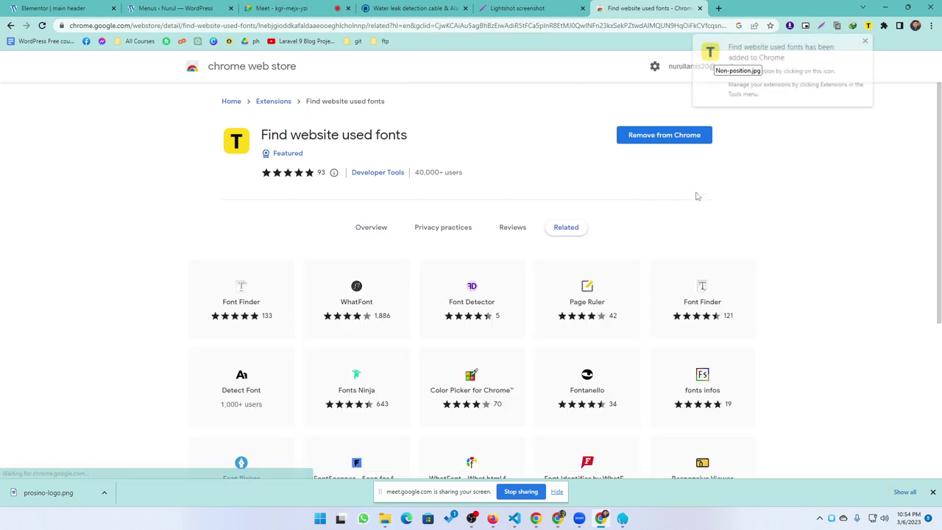
pyautogui.click(883, 25)
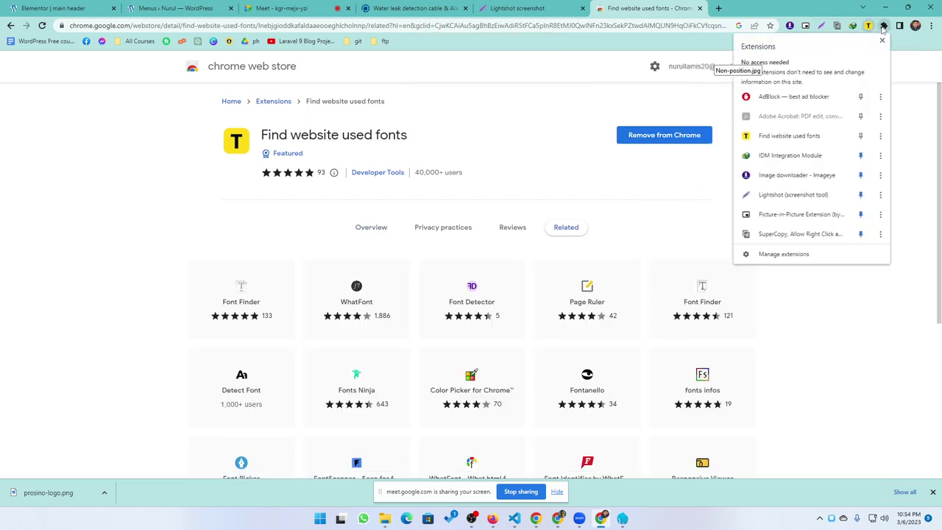
pyautogui.click(861, 137)
# Try the Find website used fonts extension on the Home menu item of the Prosino site
pyautogui.click(393, 8)
pyautogui.scroll(5, 510, 76)
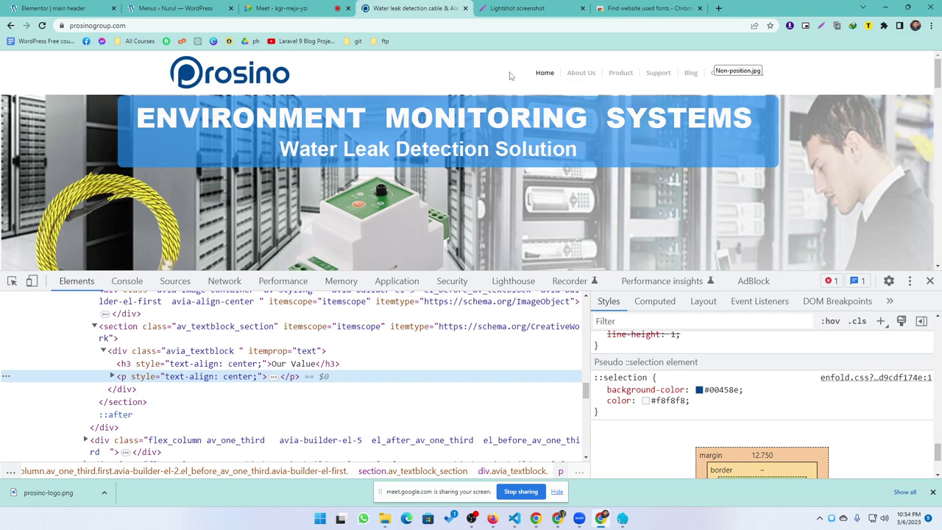
pyautogui.click(867, 26)
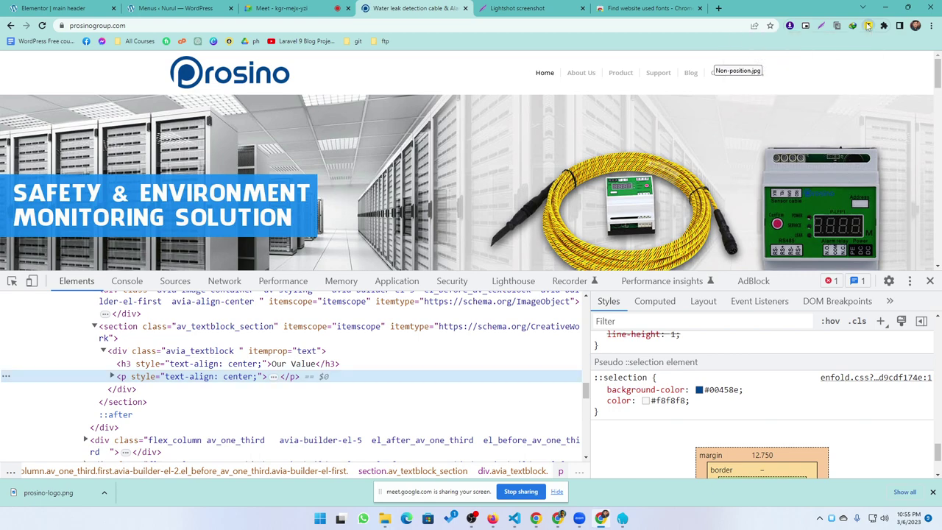
pyautogui.click(545, 79)
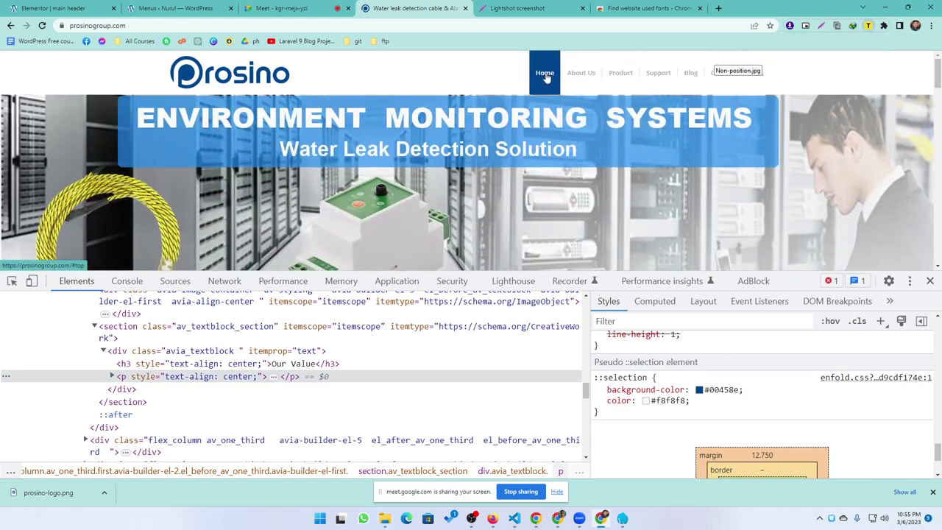
# Search the Chrome Web Store for "fond finder" and open the Font Finder extension's page
pyautogui.click(633, 8)
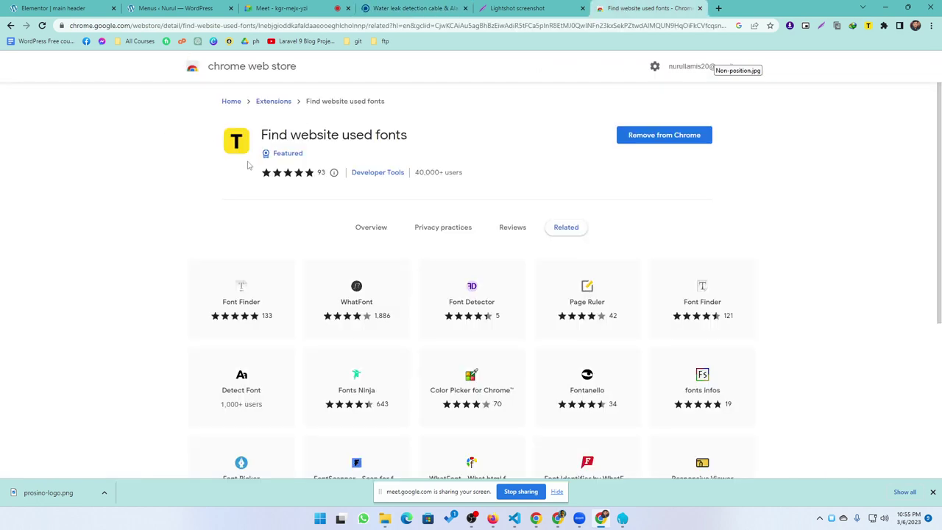
pyautogui.click(238, 74)
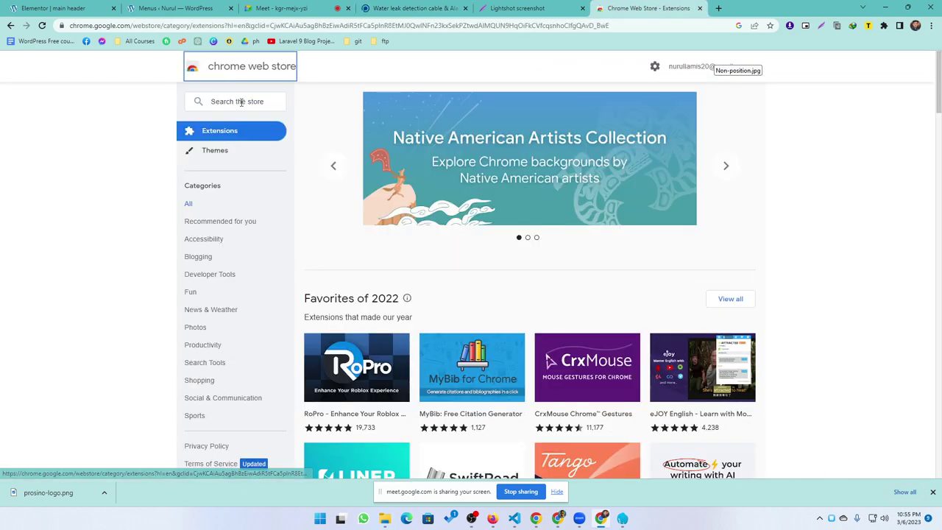
pyautogui.click(242, 102)
pyautogui.write('fond')
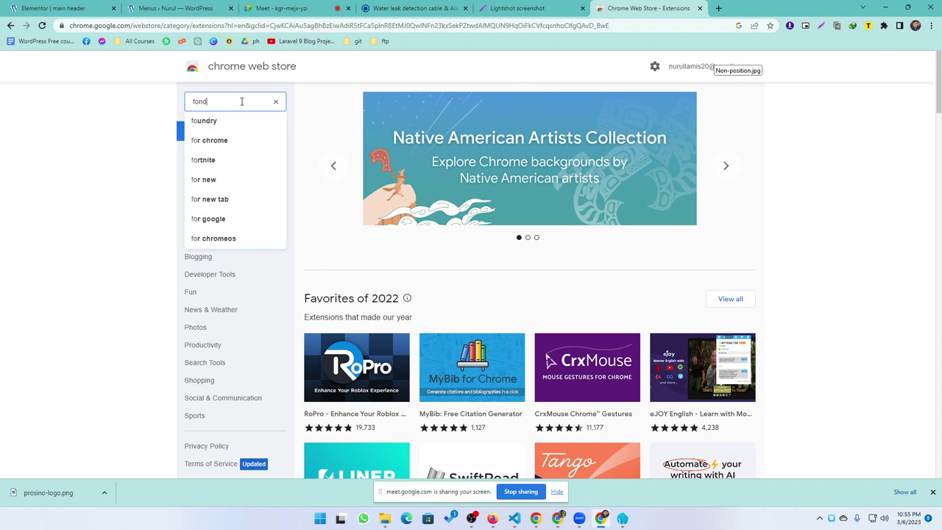
pyautogui.write(' finder')
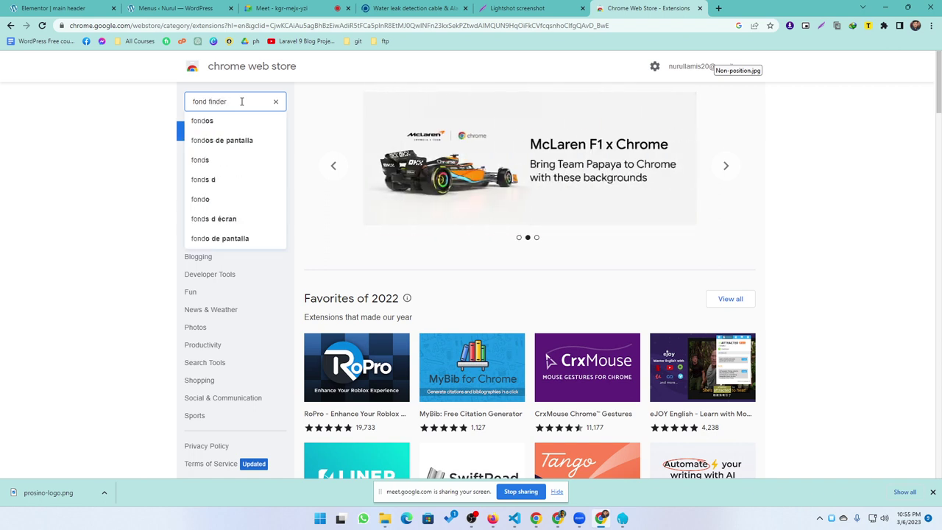
pyautogui.press('Return')
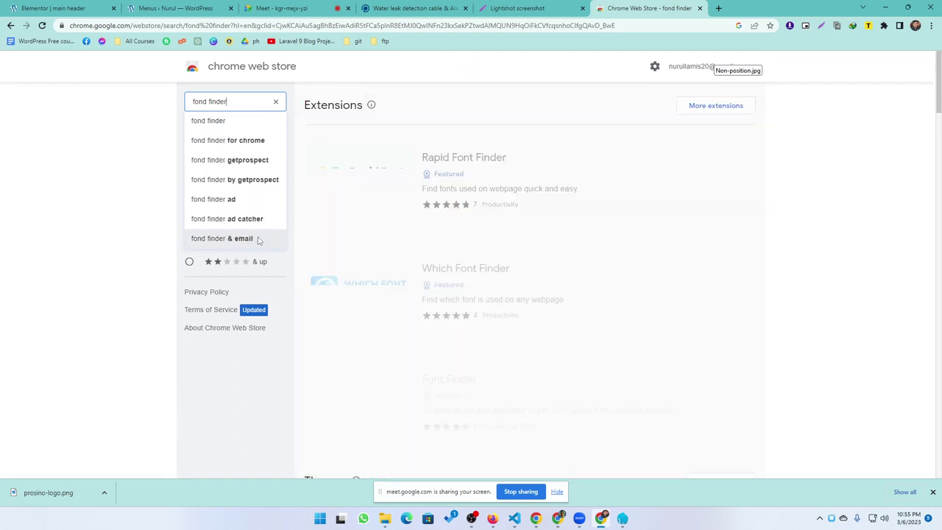
pyautogui.scroll(-2, 543, 345)
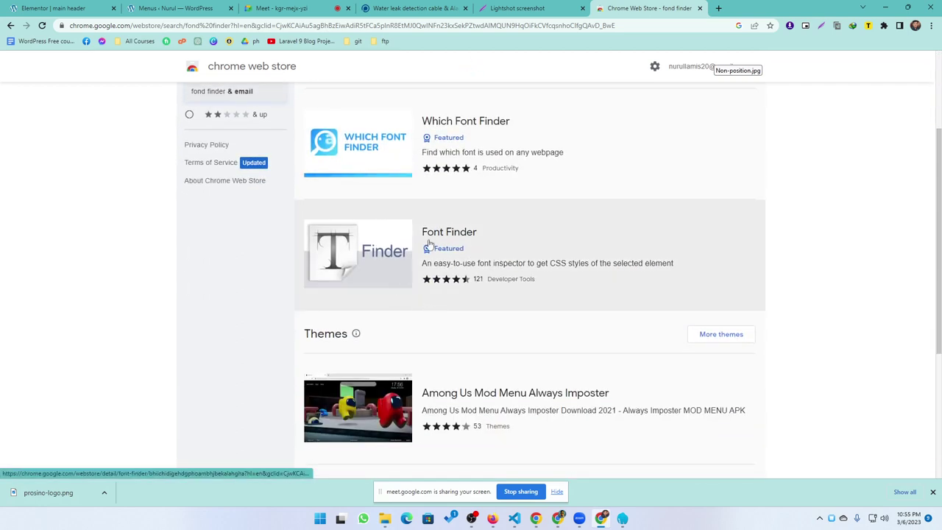
pyautogui.click(444, 230)
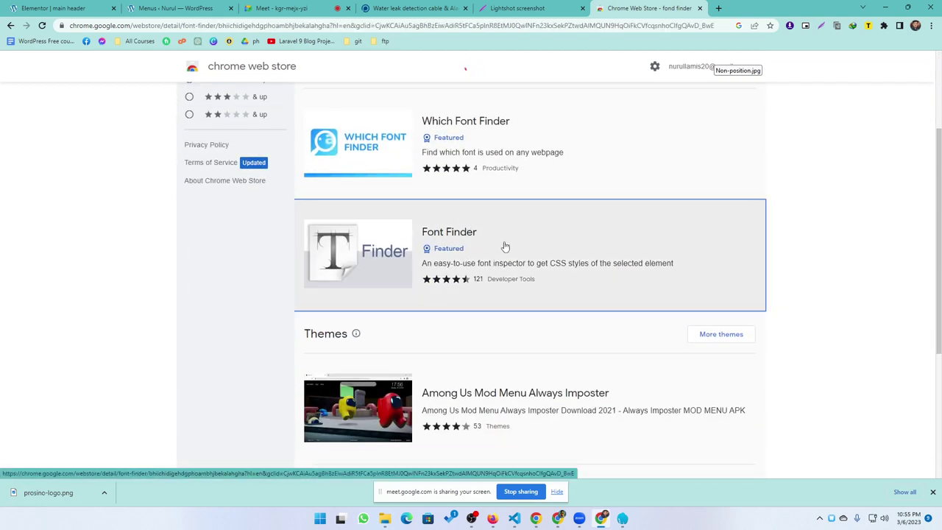
# Add the Font Finder extension to Chrome and pin it to the browser's toolbar
pyautogui.click(679, 138)
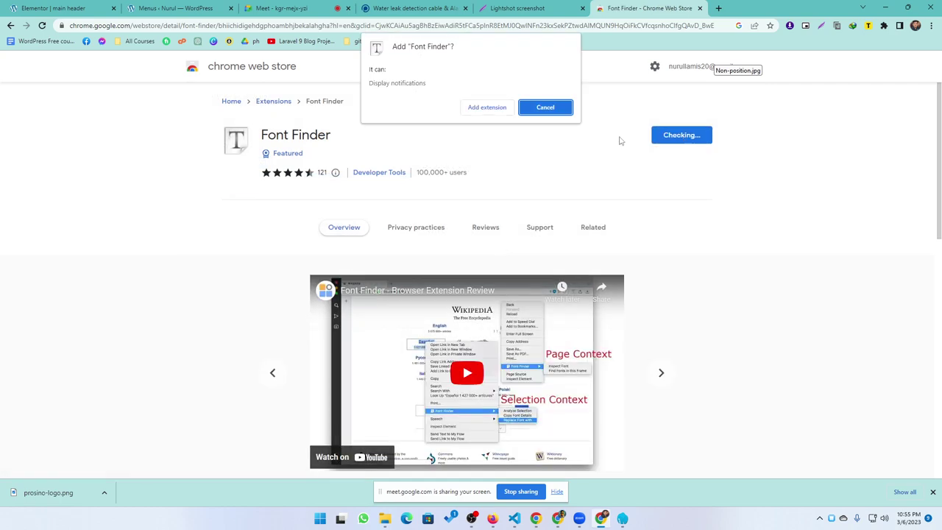
pyautogui.click(484, 109)
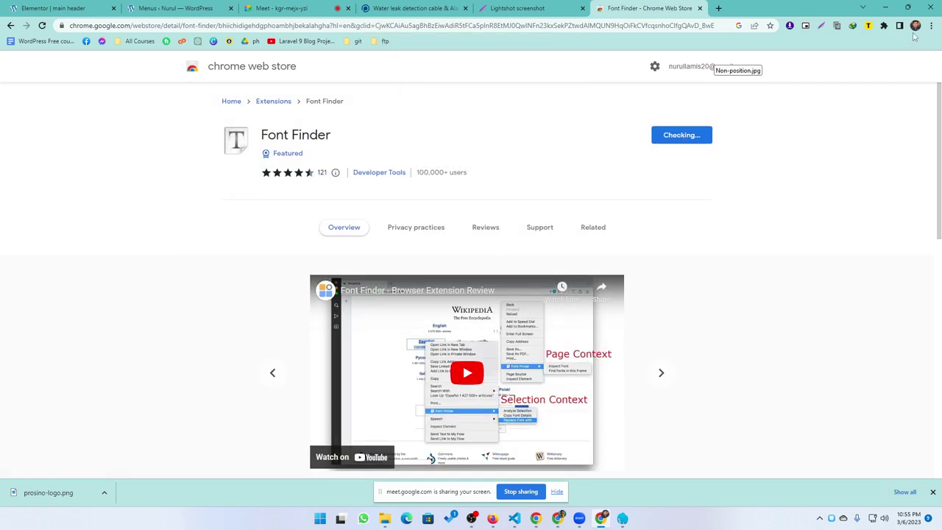
pyautogui.click(883, 27)
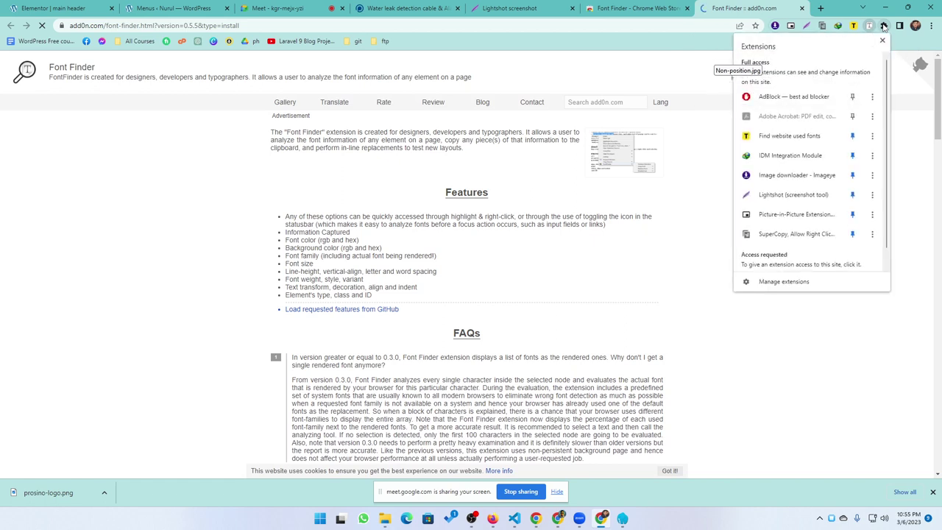
pyautogui.scroll(-1, 799, 227)
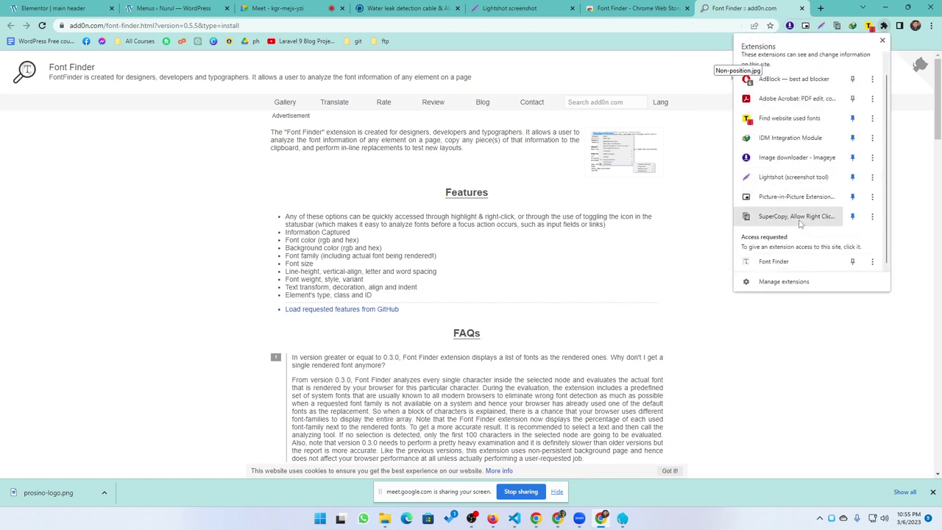
pyautogui.click(852, 261)
pyautogui.click(903, 84)
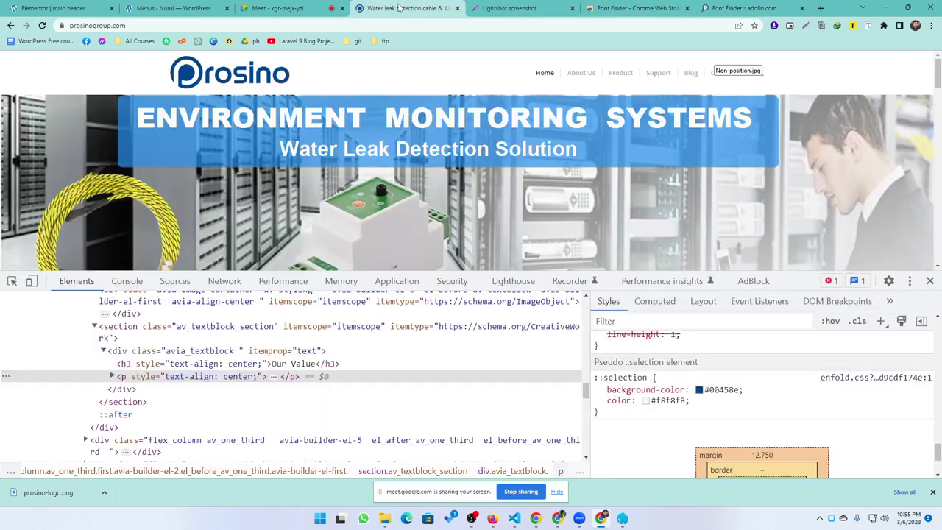
# Inspect the Home menu item on the Prosino site with Font Finder to identify its font
pyautogui.click(409, 8)
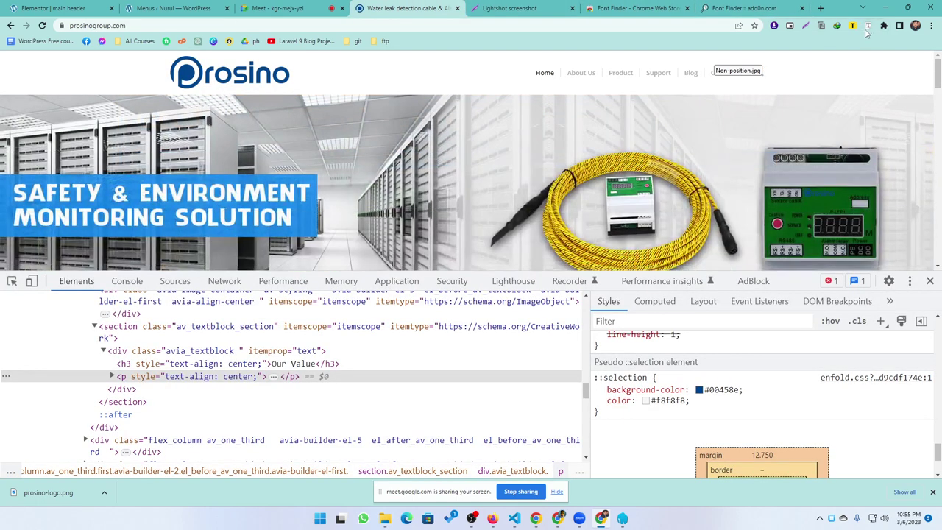
pyautogui.click(869, 26)
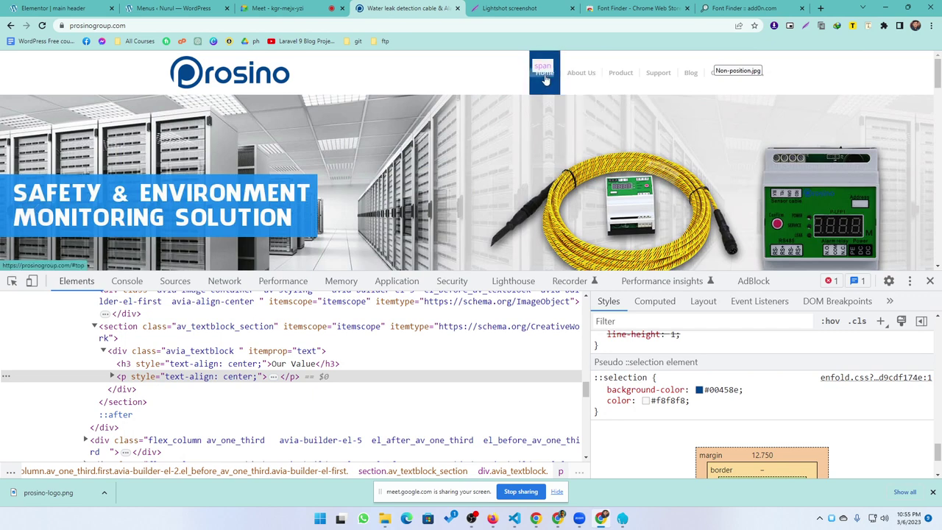
pyautogui.click(545, 80)
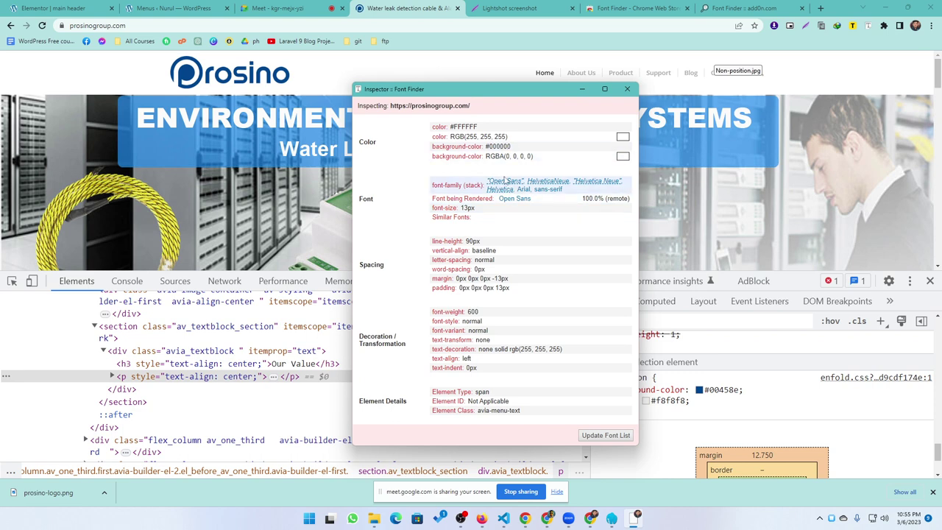
# Return to the main header template in Elementor and set the Main Menu typography family to Open Sans
pyautogui.click(171, 9)
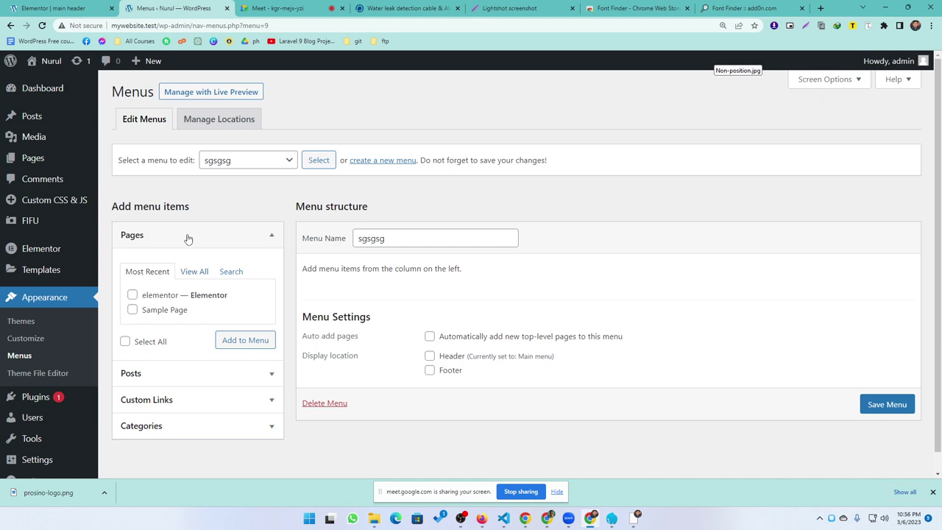
pyautogui.click(66, 9)
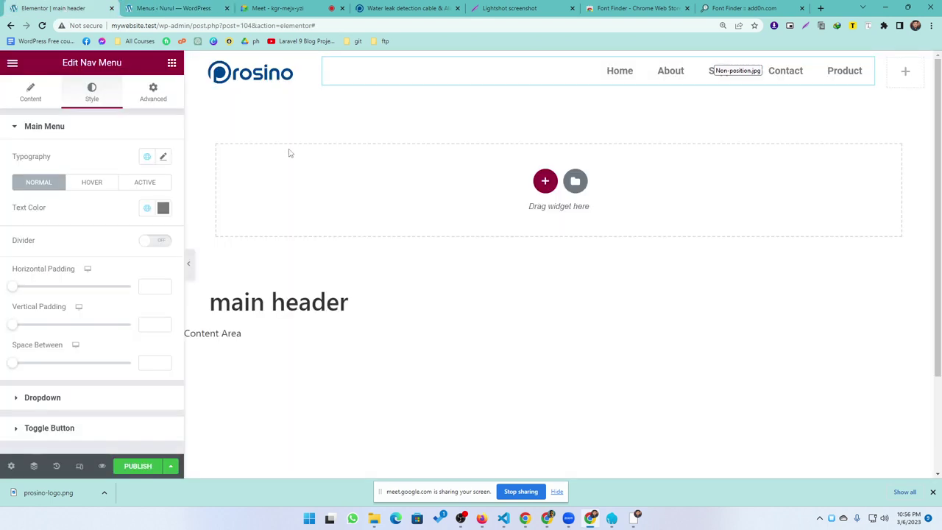
pyautogui.click(165, 158)
pyautogui.click(124, 214)
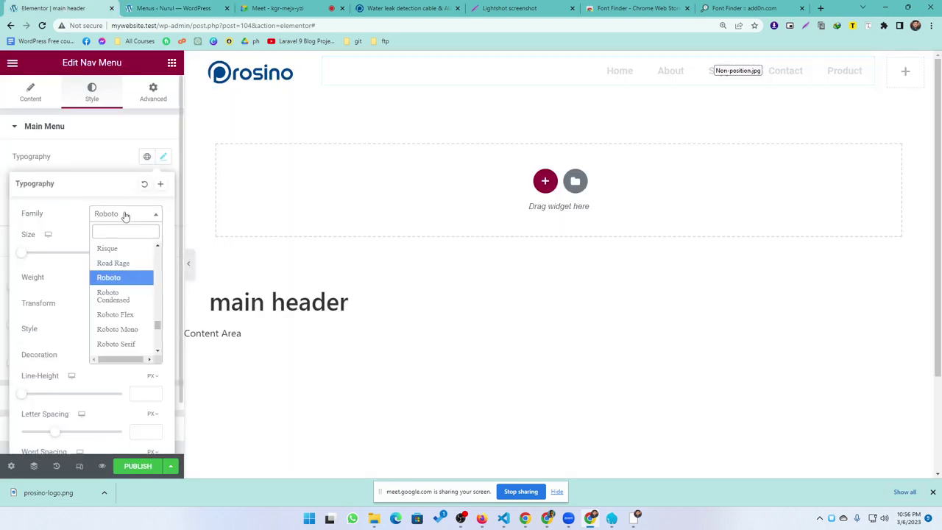
pyautogui.write('ope')
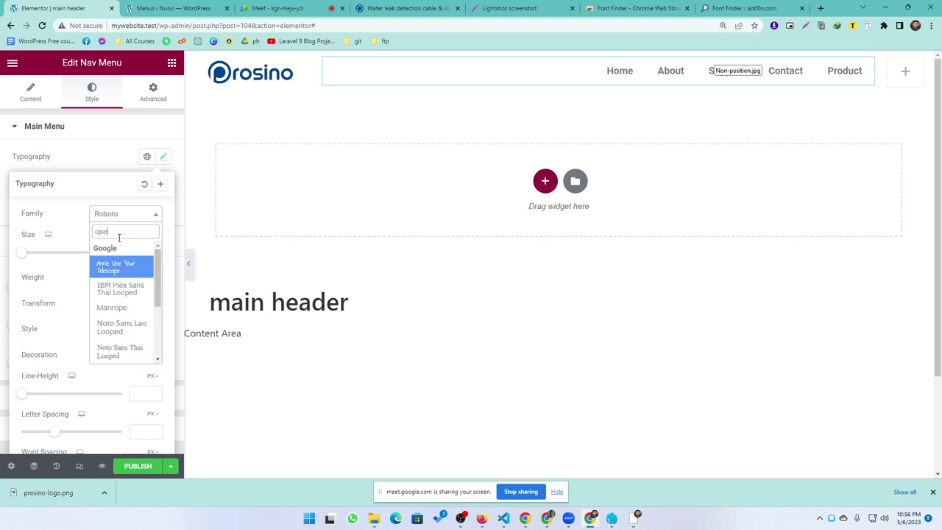
pyautogui.write('n')
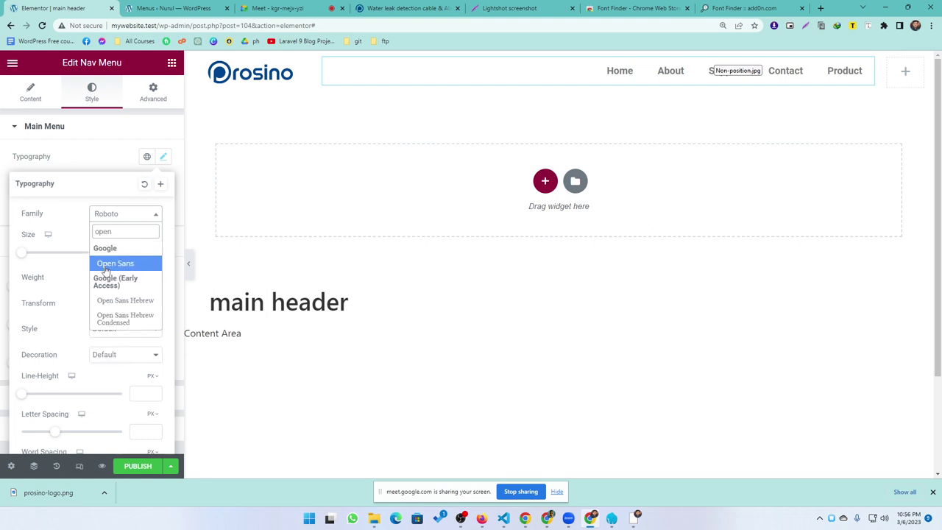
pyautogui.click(106, 265)
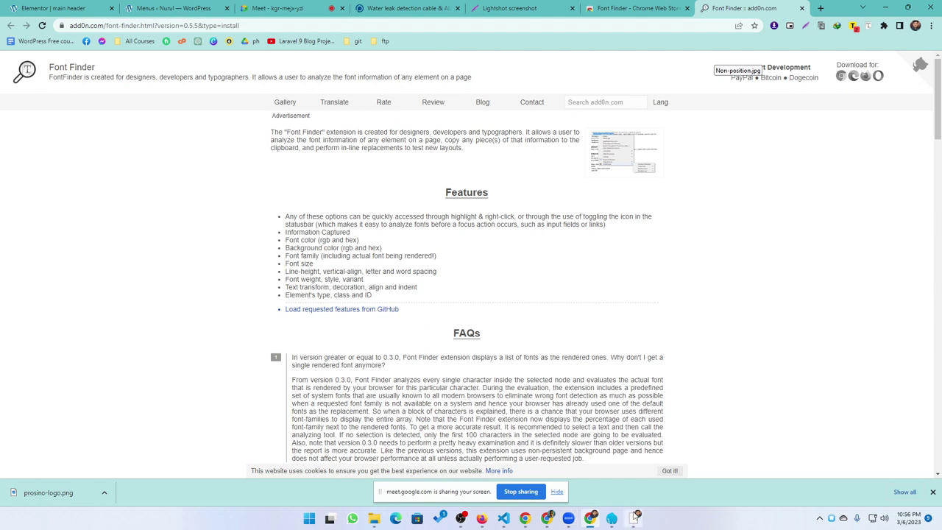
# Check the Home menu item's font size and weight in the Font Finder inspector over the Prosino site
pyautogui.click(636, 516)
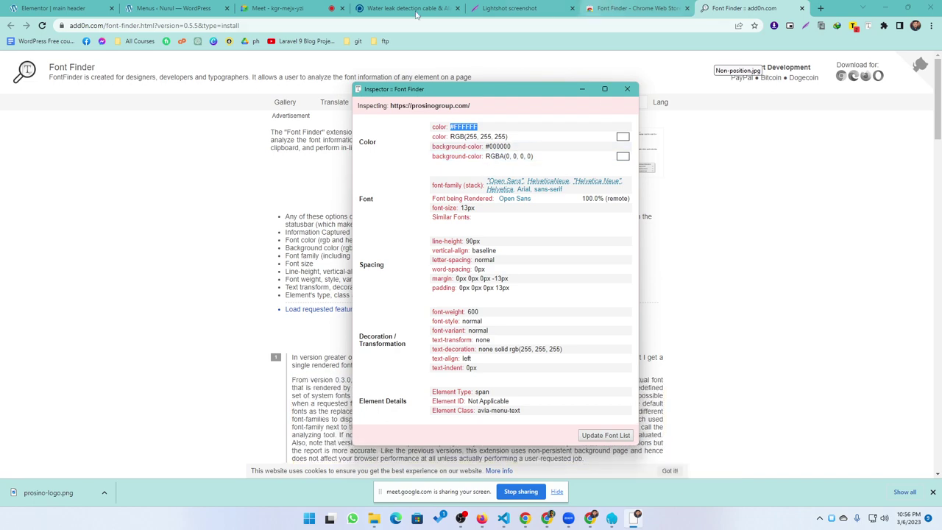
pyautogui.click(166, 8)
pyautogui.click(53, 8)
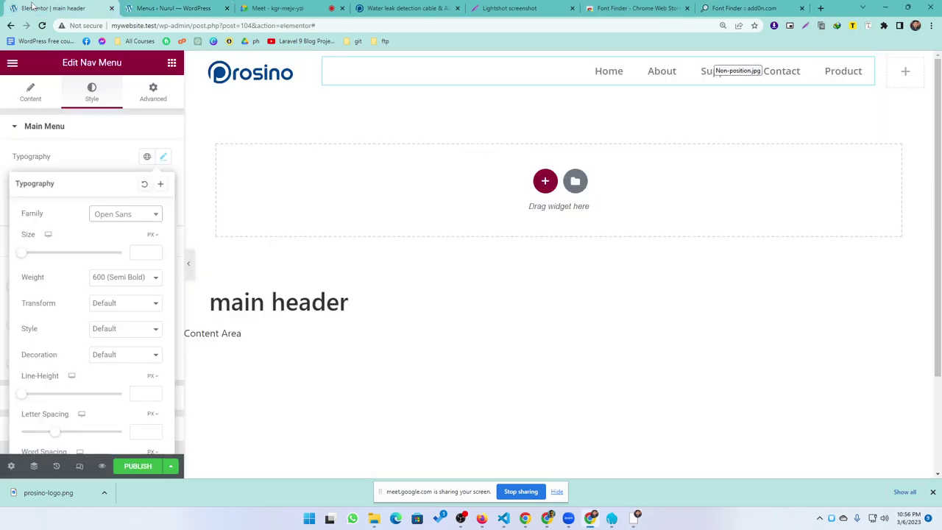
pyautogui.click(407, 8)
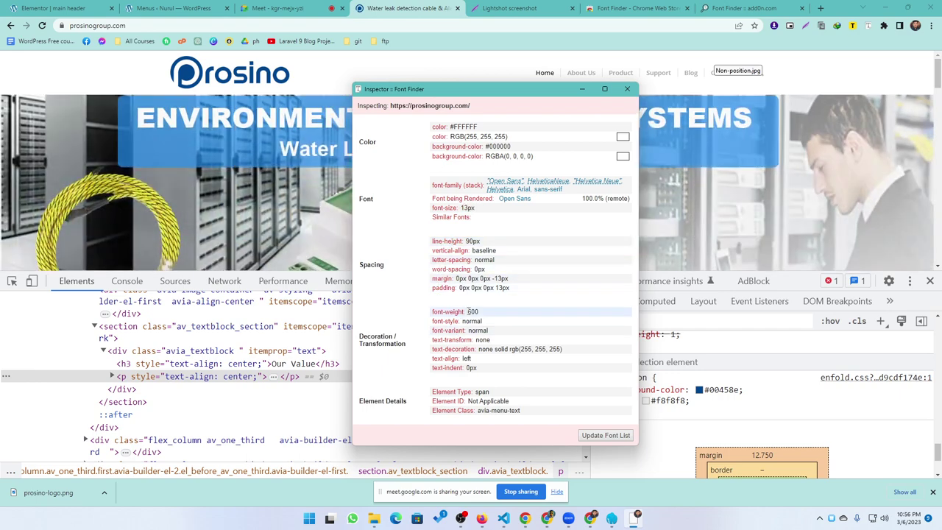
# Set the Main Menu typography size to 13 px in Elementor, and dismiss the publish settings without adding a display condition
pyautogui.click(50, 10)
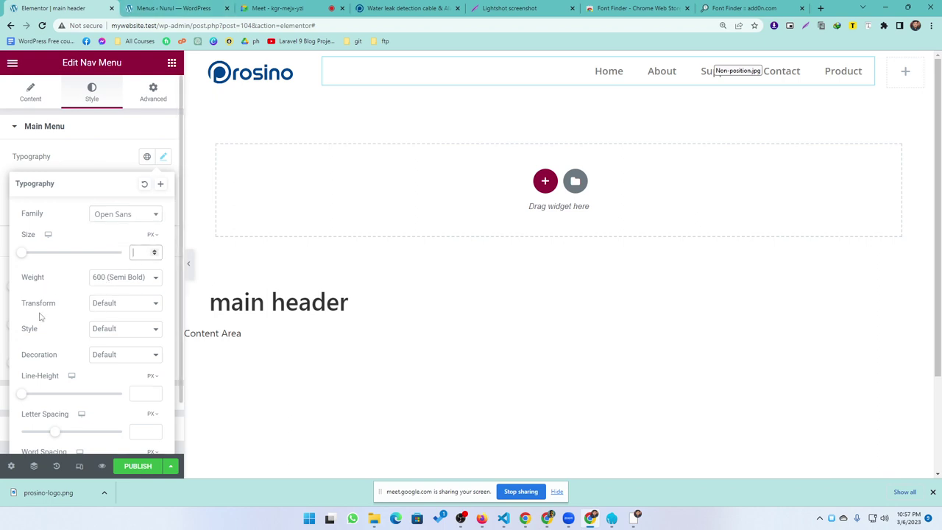
pyautogui.scroll(-1, 90, 315)
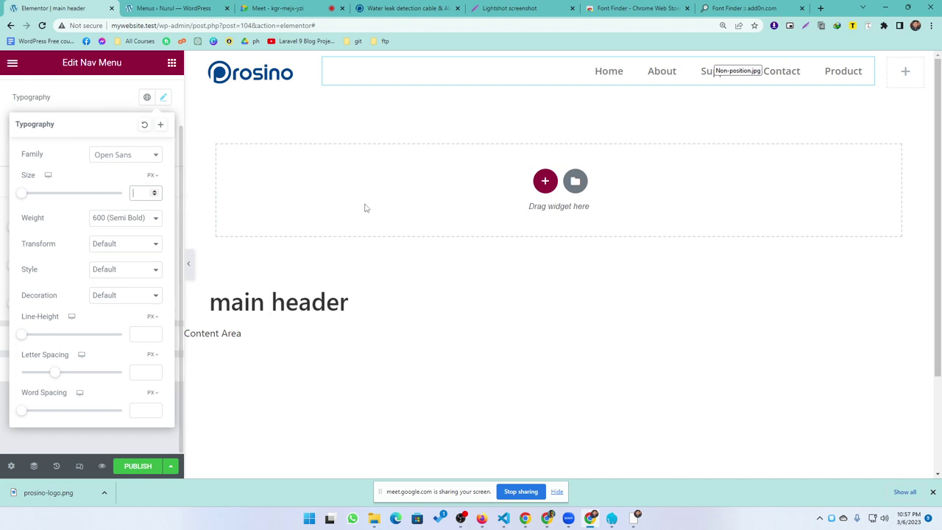
pyautogui.click(139, 194)
pyautogui.write('12')
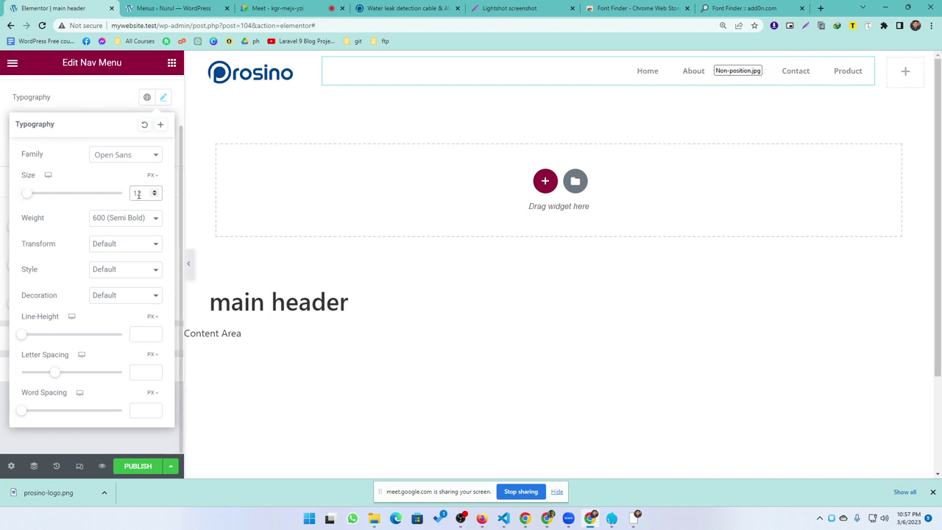
pyautogui.press('BackSpace')
pyautogui.write('3')
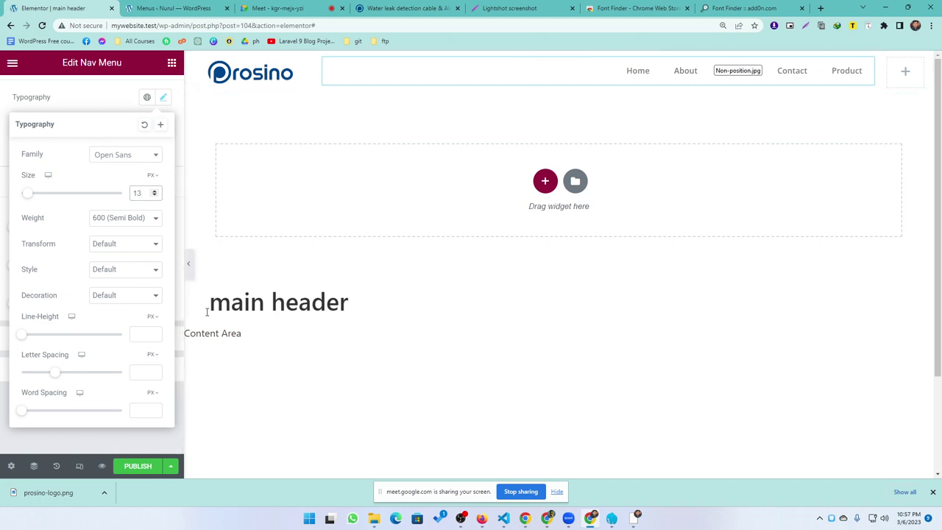
pyautogui.click(136, 466)
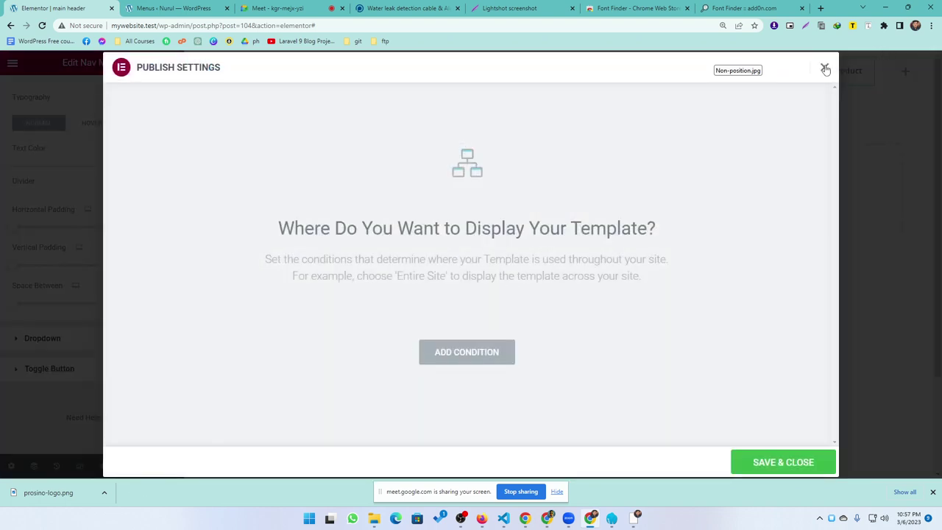
pyautogui.click(825, 69)
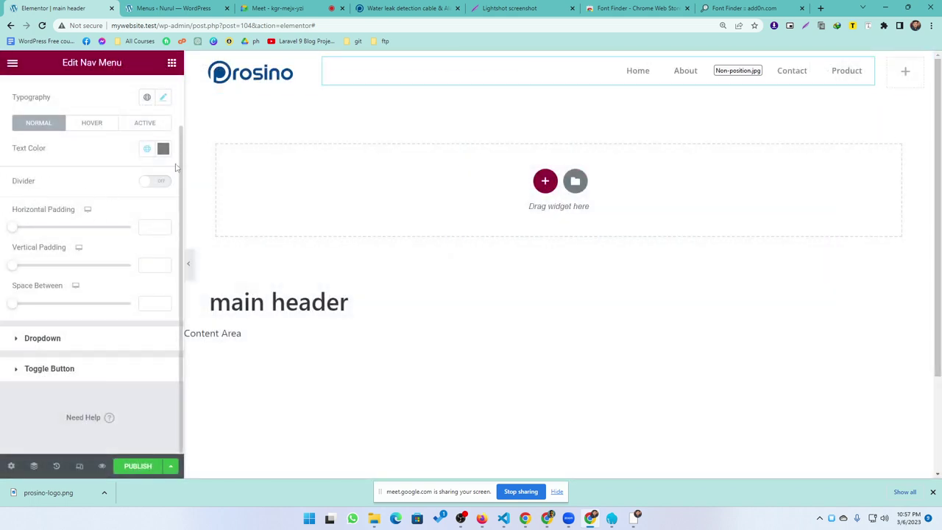
# Compare with the Prosino site's menu and turn on the divider between the Main Menu items in Elementor
pyautogui.click(380, 11)
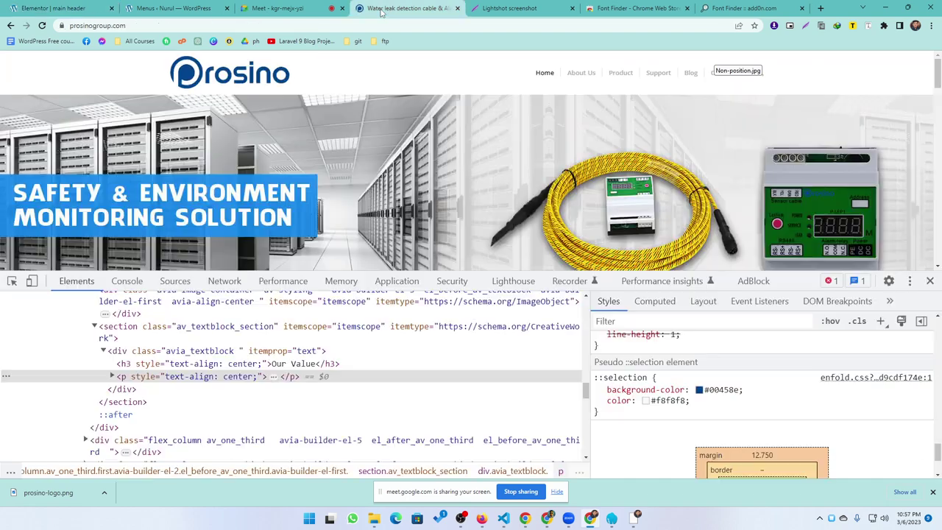
pyautogui.click(43, 9)
pyautogui.click(157, 181)
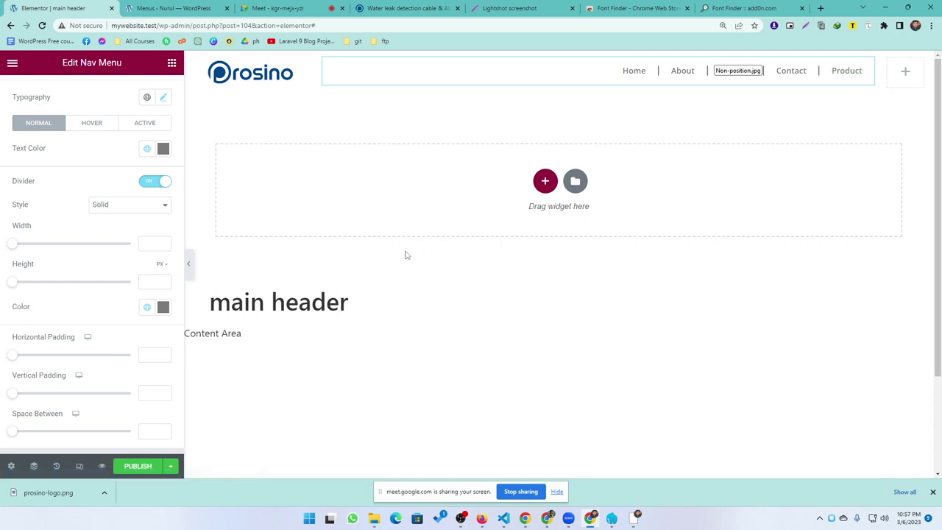
# Inspect the About Us menu item on the Prosino site and examine its text and avia-bullet span styles for the divider's border settings
pyautogui.click(396, 9)
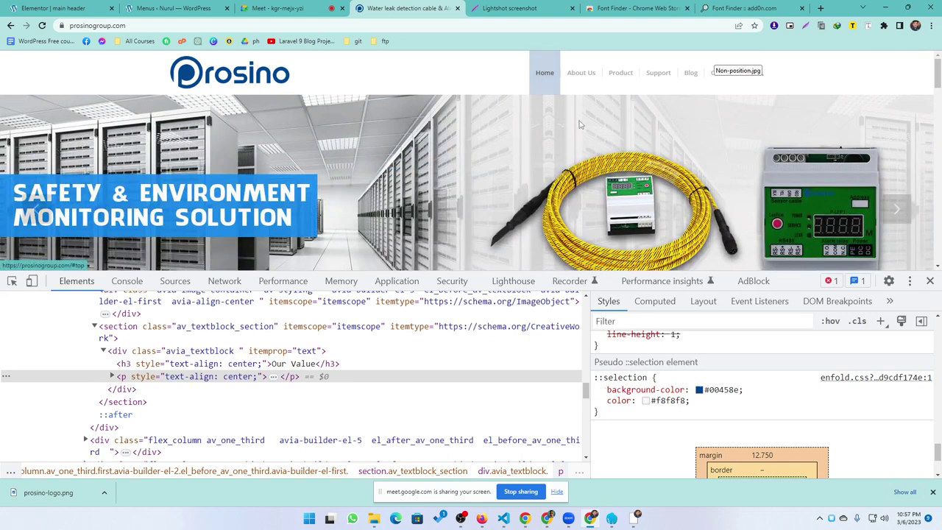
pyautogui.moveTo(580, 72)
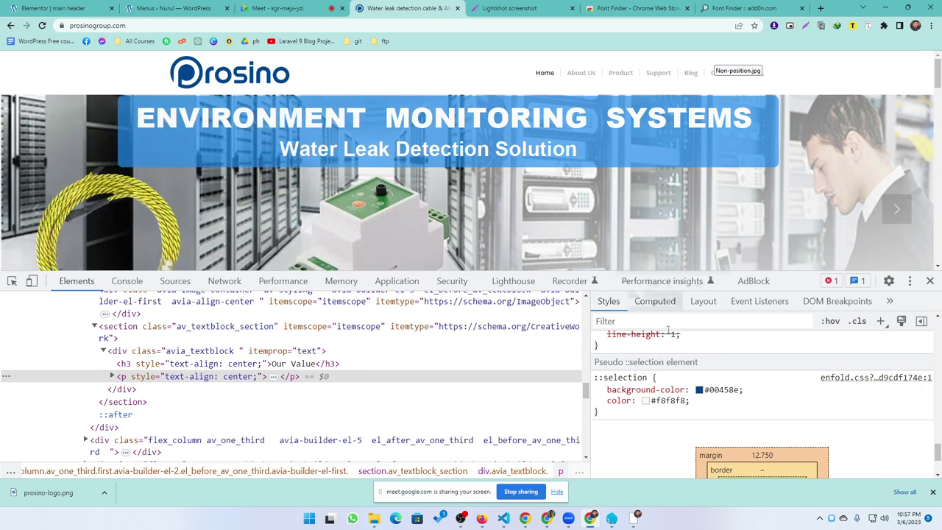
pyautogui.click(12, 281)
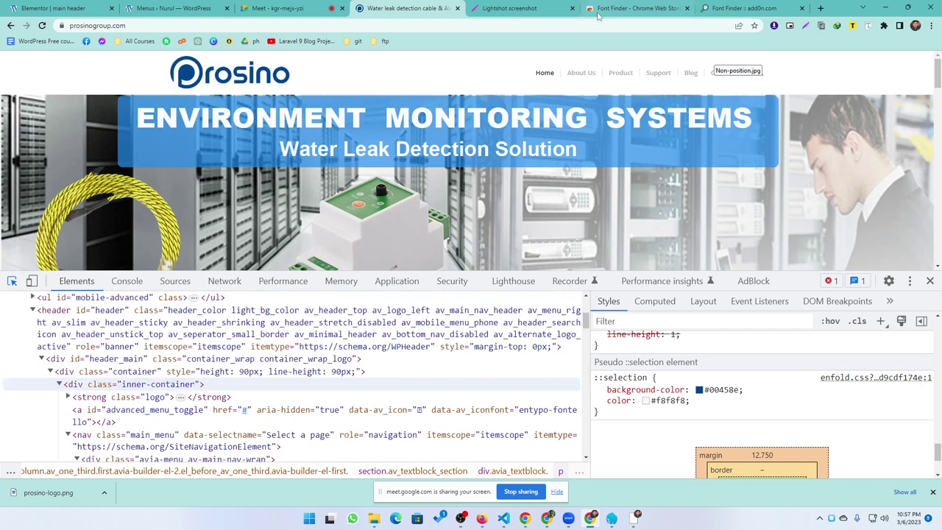
pyautogui.click(580, 77)
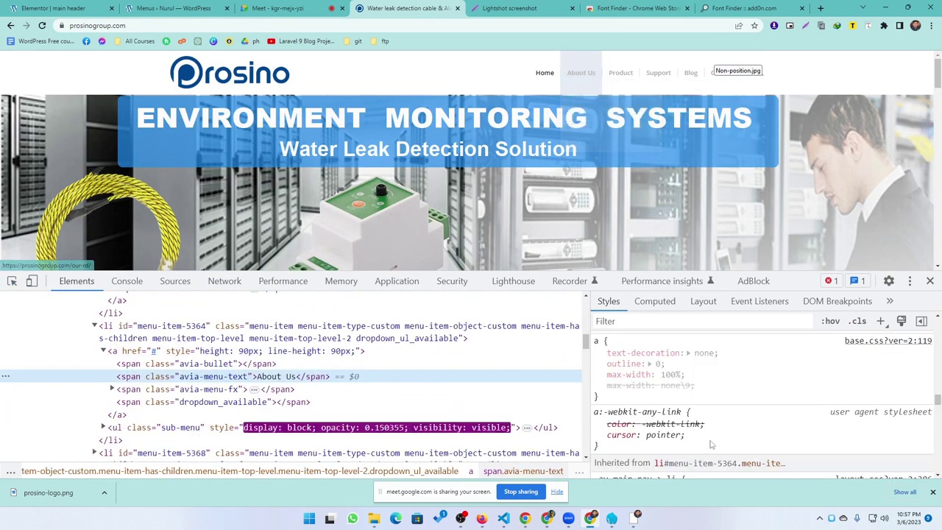
pyautogui.scroll(-1, 725, 419)
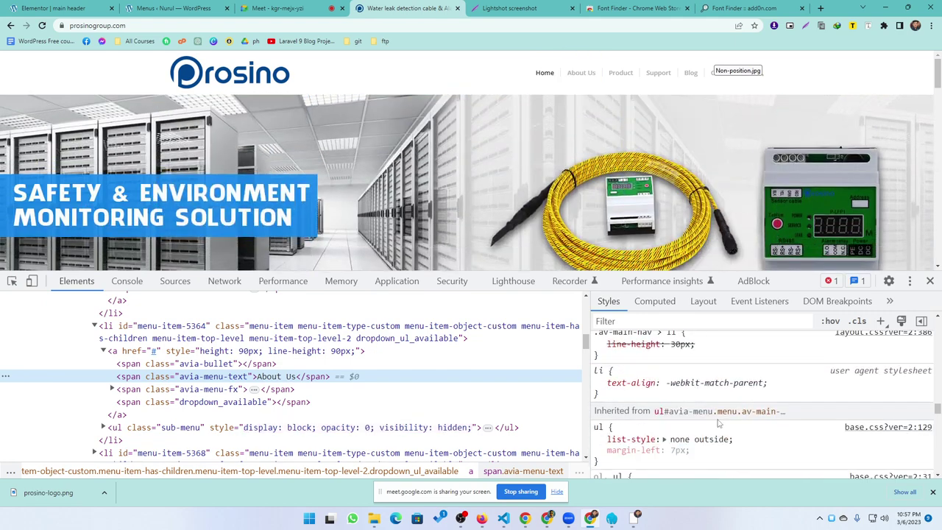
pyautogui.scroll(-5, 695, 421)
pyautogui.scroll(-6, 717, 419)
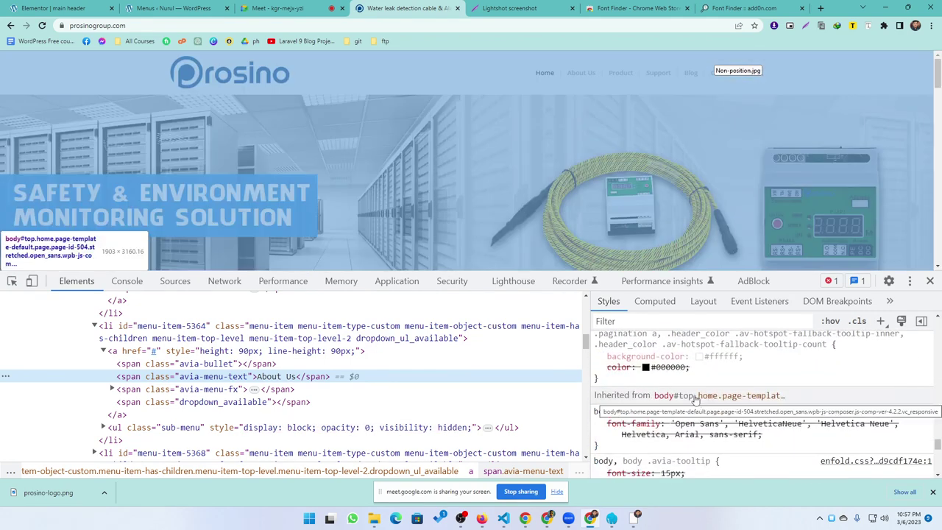
pyautogui.scroll(-4, 696, 401)
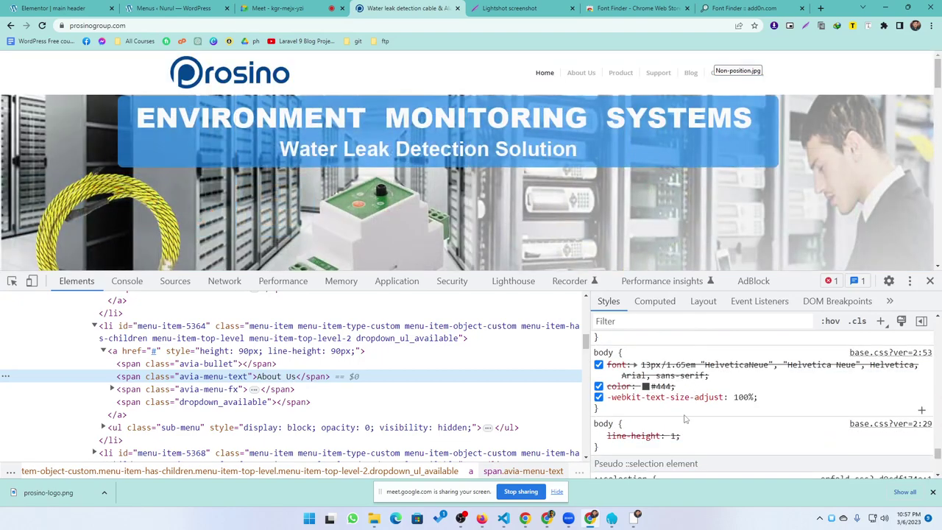
pyautogui.scroll(10, 681, 412)
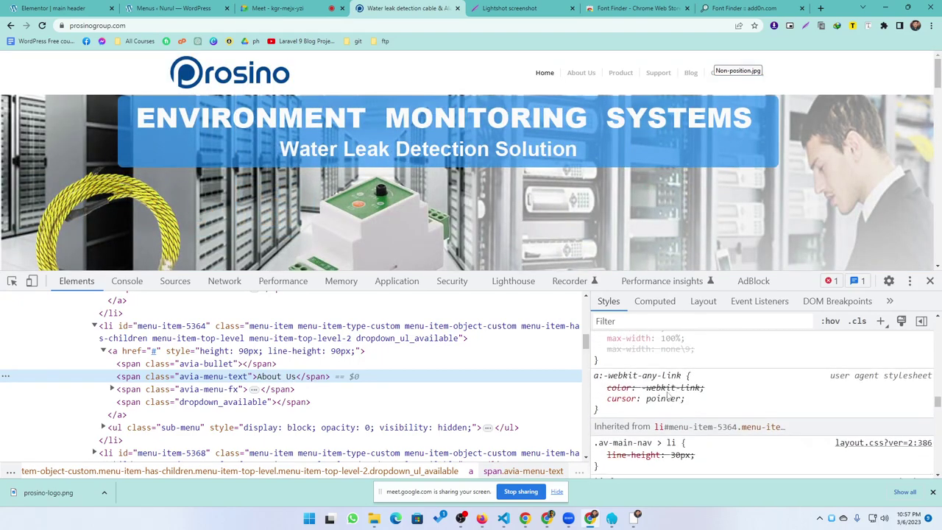
pyautogui.scroll(5, 668, 396)
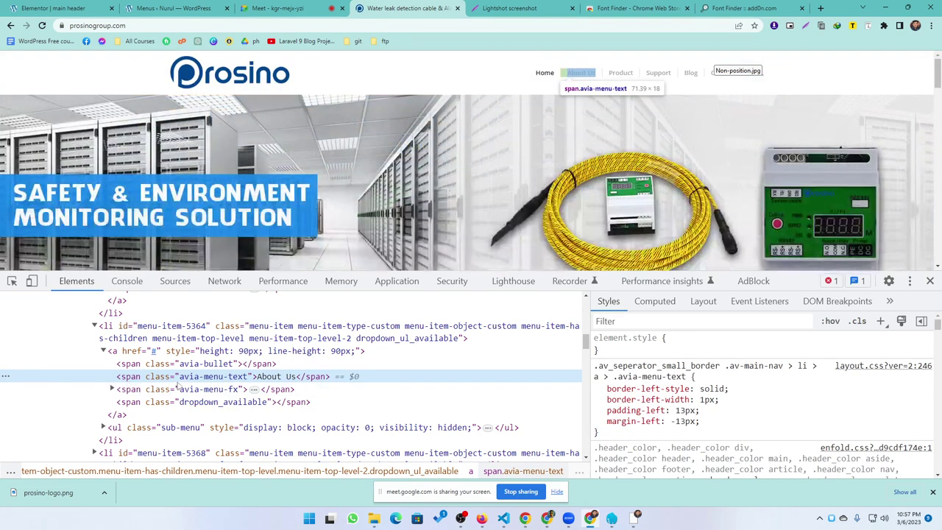
pyautogui.click(217, 364)
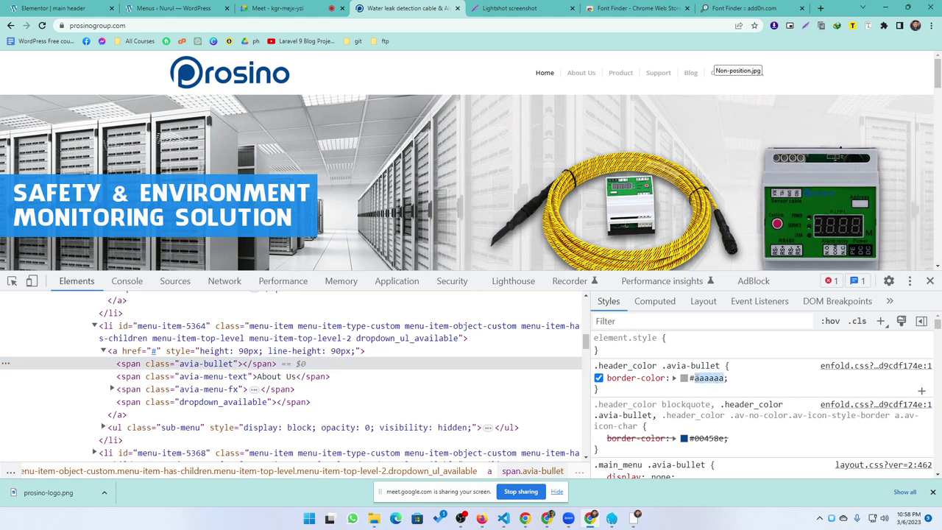
# Set the Main Menu's normal text colour to #aaa in Elementor, and dismiss the publish settings without adding a display condition
pyautogui.click(42, 6)
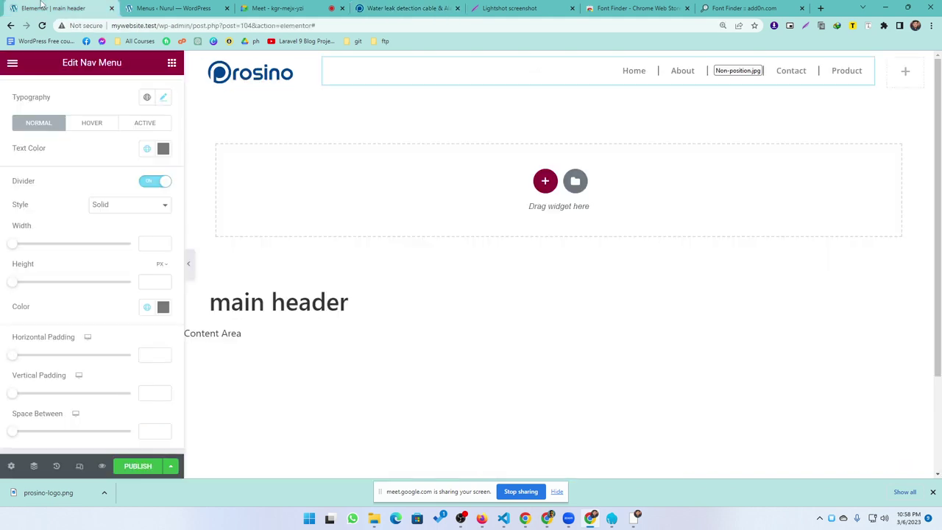
pyautogui.click(162, 148)
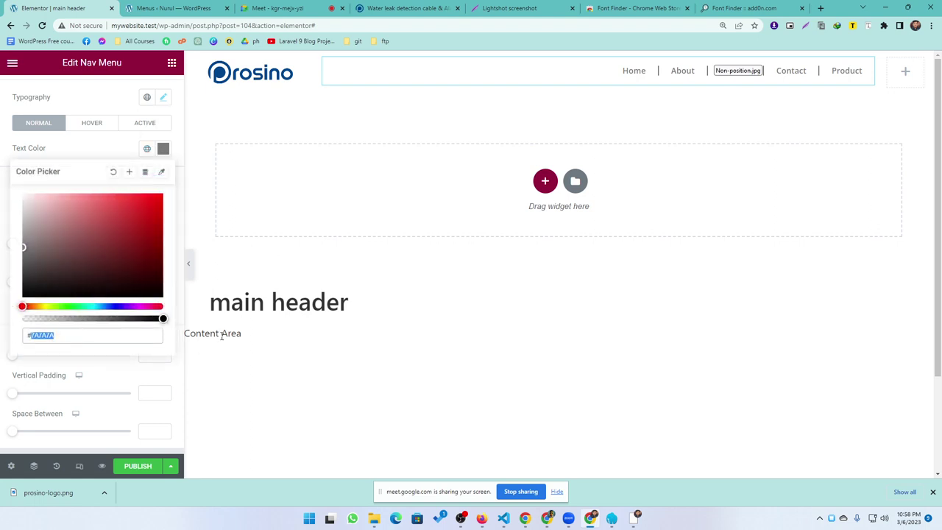
pyautogui.write('#aaa')
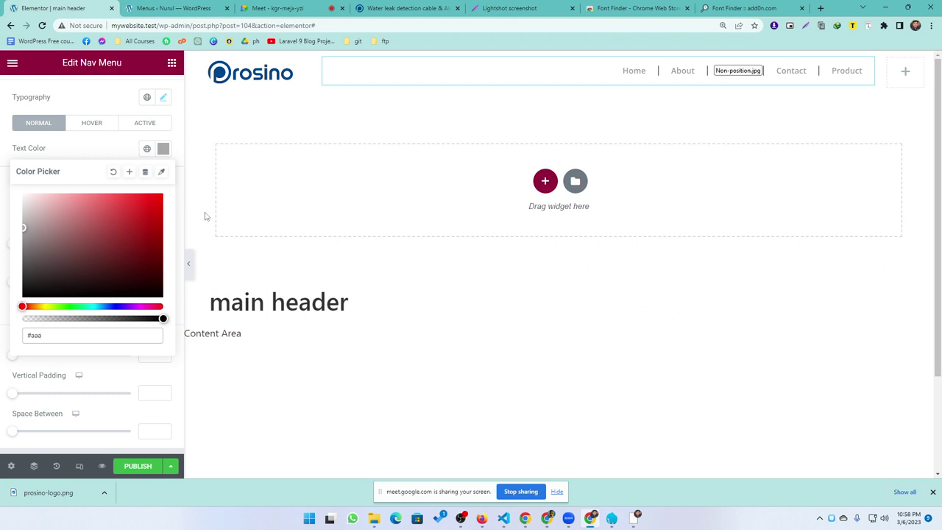
pyautogui.click(85, 156)
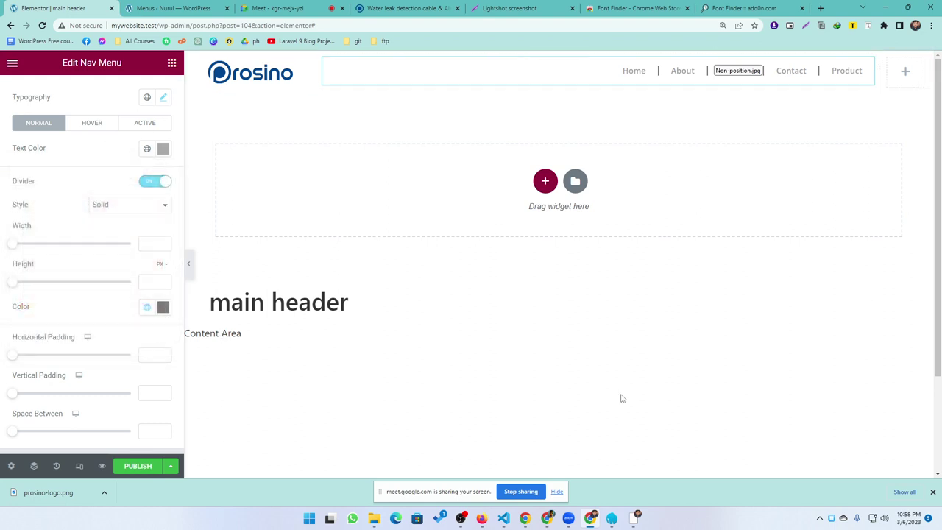
pyautogui.click(133, 468)
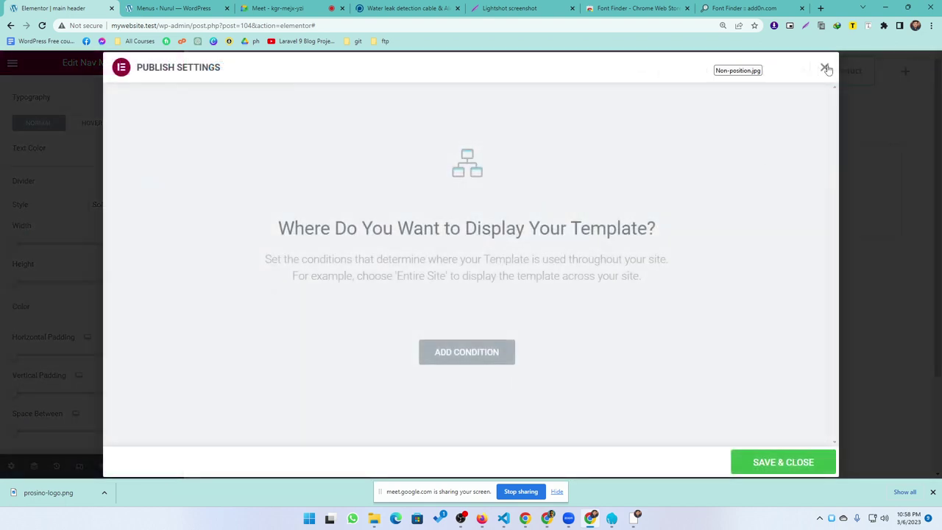
pyautogui.click(825, 69)
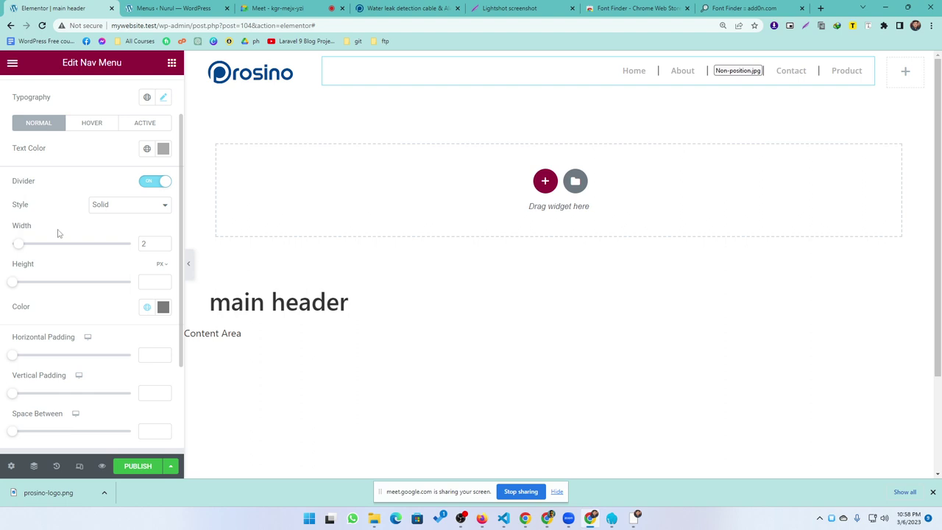
# Set the Main Menu divider's width to 1 and its height to 11 px
pyautogui.click(164, 247)
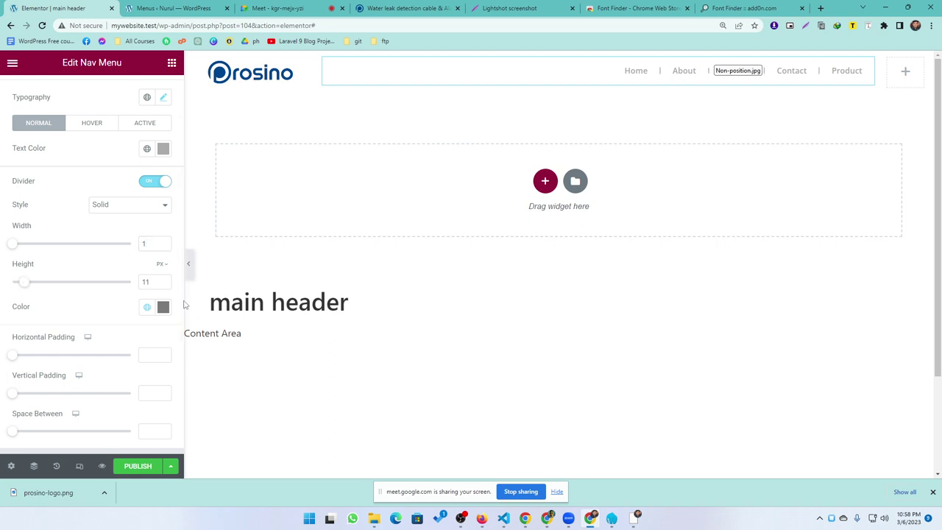
pyautogui.scroll(-3, 22, 287)
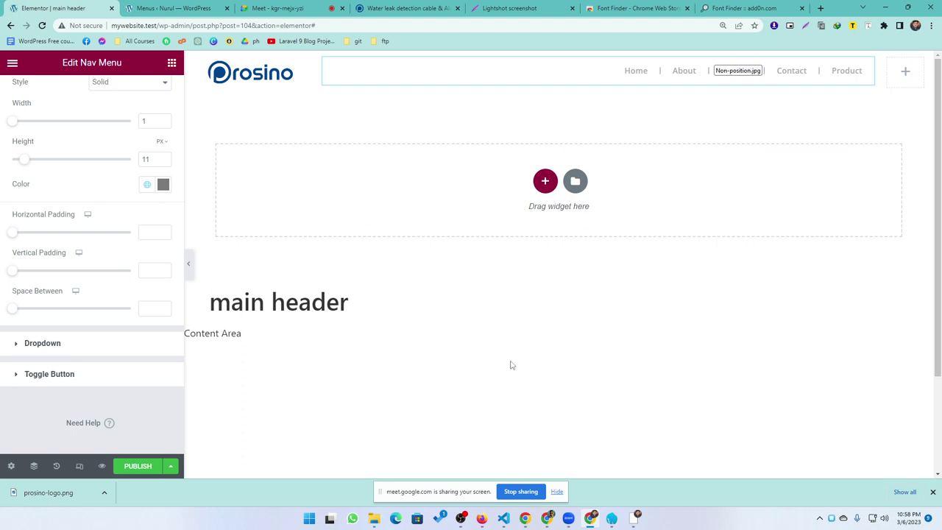
# Capture a page region with Lightshot, draw red horizontal and vertical arrows to illustrate the padding directions, and discard the capture
pyautogui.click(805, 25)
pyautogui.moveTo(232, 167); pyautogui.dragTo(911, 372)
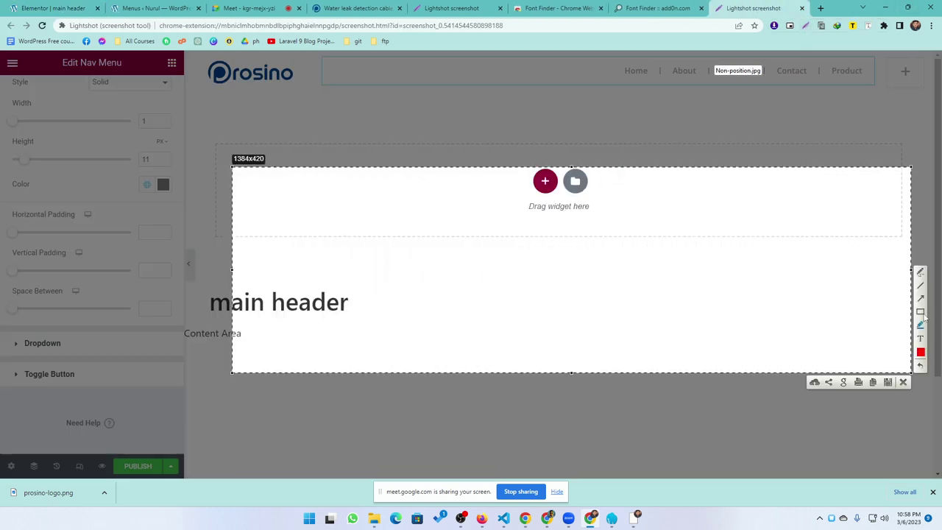
pyautogui.moveTo(321, 216); pyautogui.dragTo(698, 219)
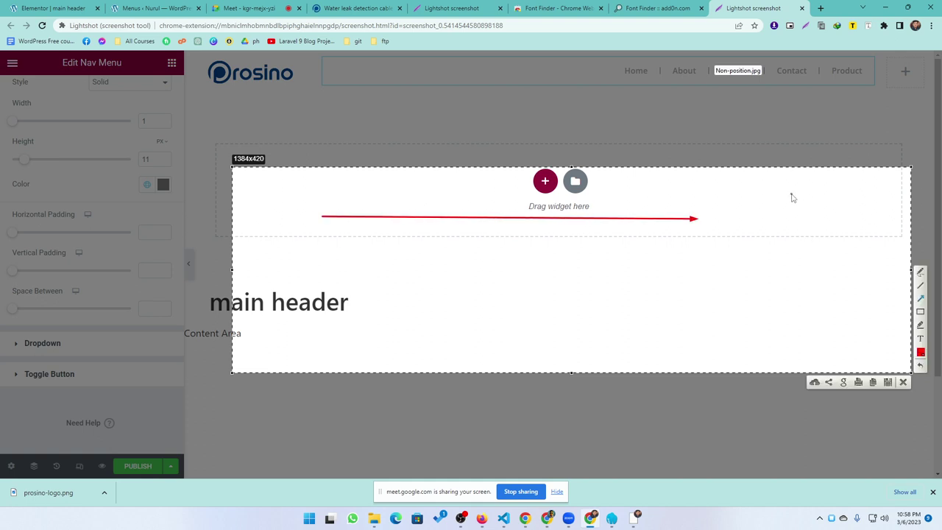
pyautogui.moveTo(791, 196)
pyautogui.mouseDown()
pyautogui.moveTo(814, 312)
pyautogui.moveTo(796, 319)
pyautogui.mouseUp()
pyautogui.moveTo(651, 72); pyautogui.dragTo(667, 74)
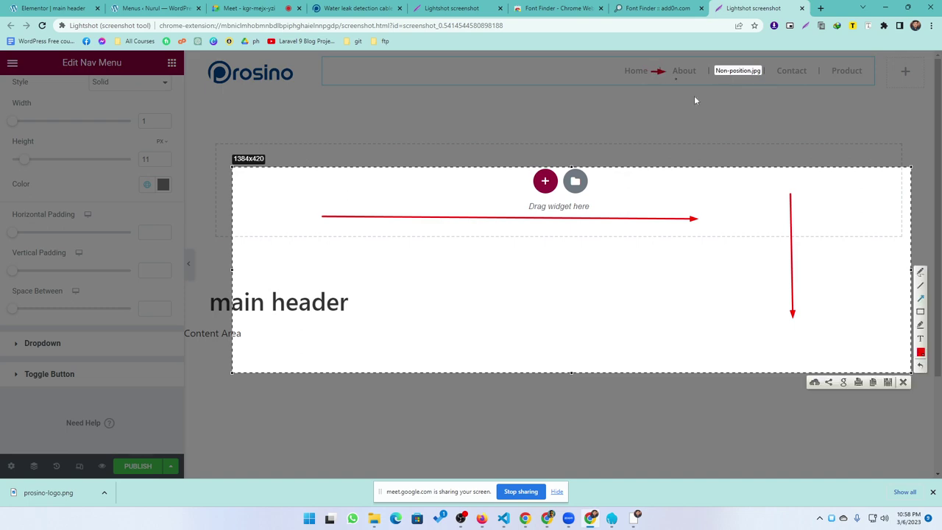
pyautogui.click(903, 383)
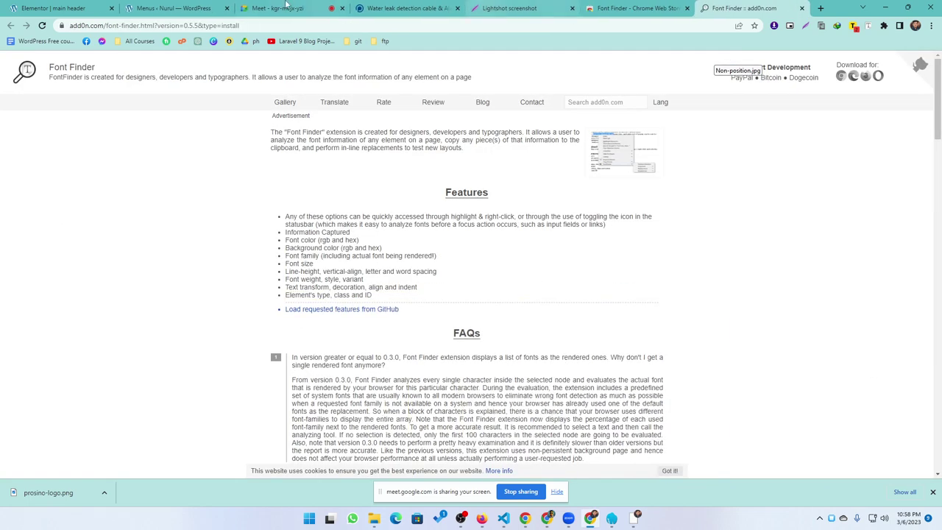
# Set the Main Menu's horizontal padding to 16, vertical padding to 3 and space between to 5 in Elementor
pyautogui.hotkey('ctrl', '1')
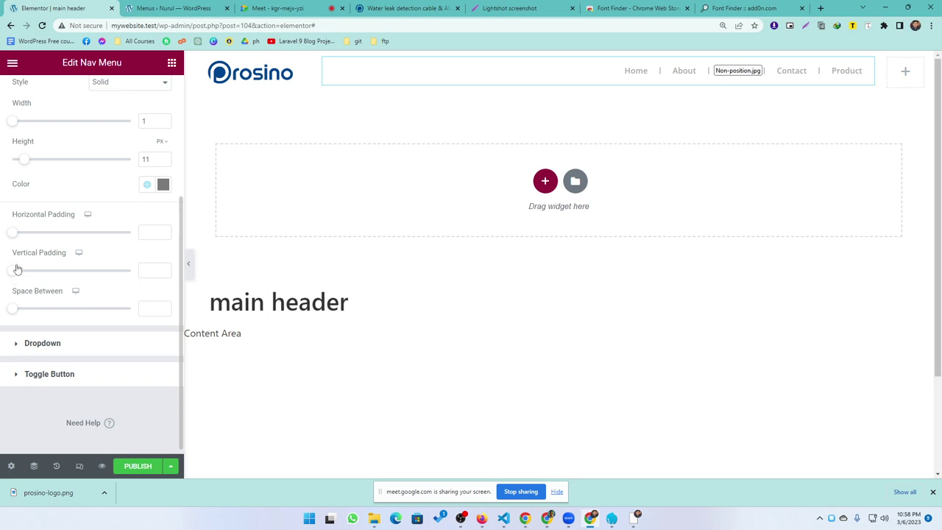
pyautogui.moveTo(13, 233); pyautogui.dragTo(50, 233)
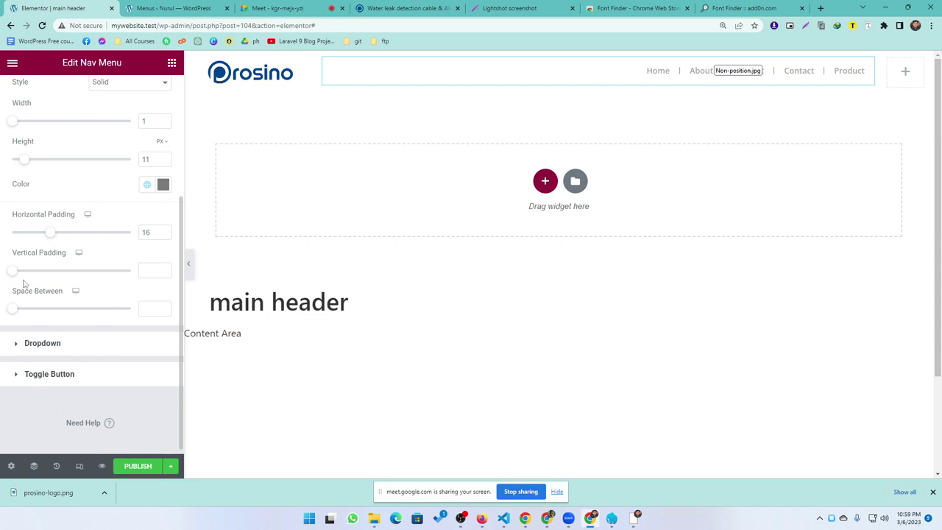
pyautogui.moveTo(14, 314)
pyautogui.mouseDown()
pyautogui.moveTo(48, 316)
pyautogui.moveTo(20, 316)
pyautogui.mouseUp()
pyautogui.moveTo(11, 270)
pyautogui.mouseDown()
pyautogui.moveTo(149, 272)
pyautogui.moveTo(19, 277)
pyautogui.mouseUp()
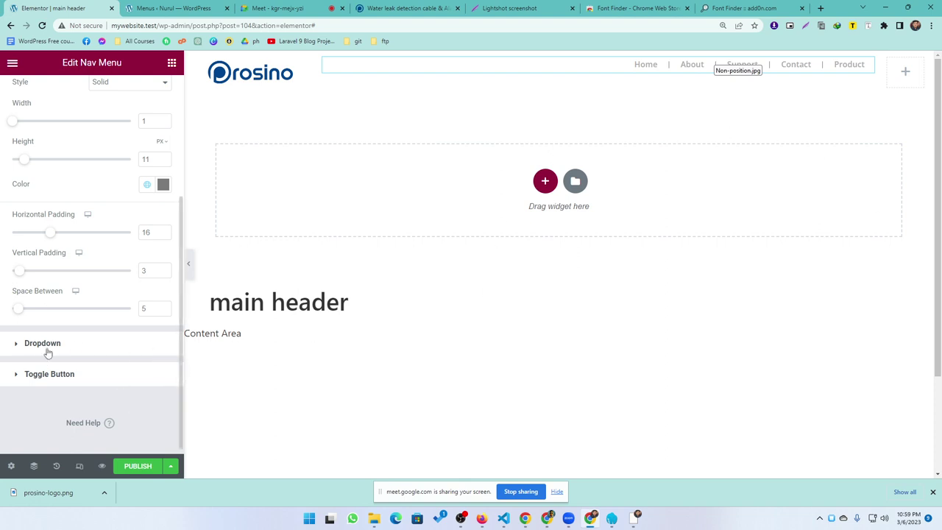
# Set the Main Menu's hover text colour to #FFFFFF
pyautogui.scroll(5, 63, 255)
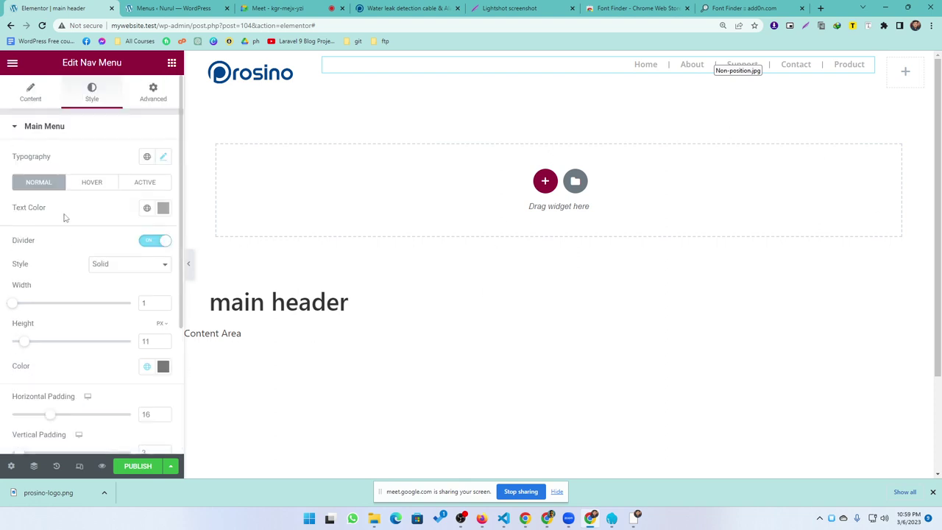
pyautogui.click(153, 94)
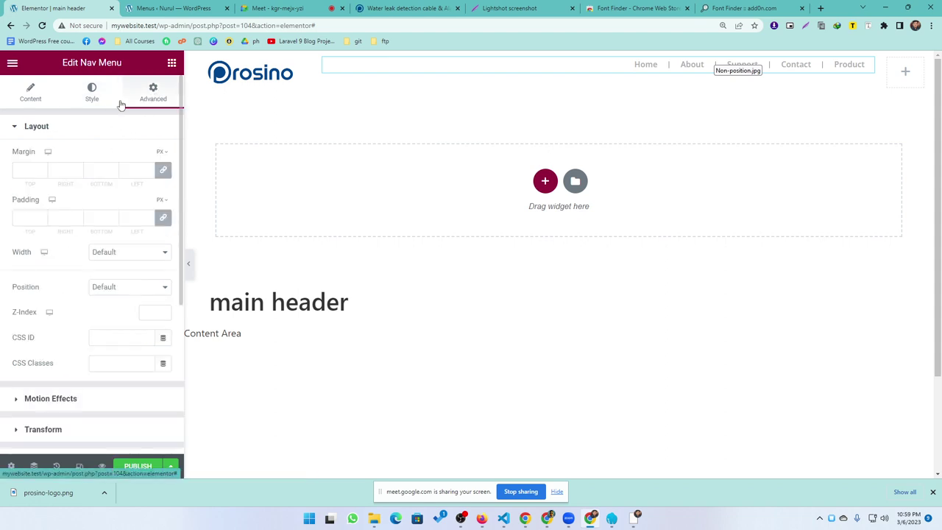
pyautogui.click(91, 94)
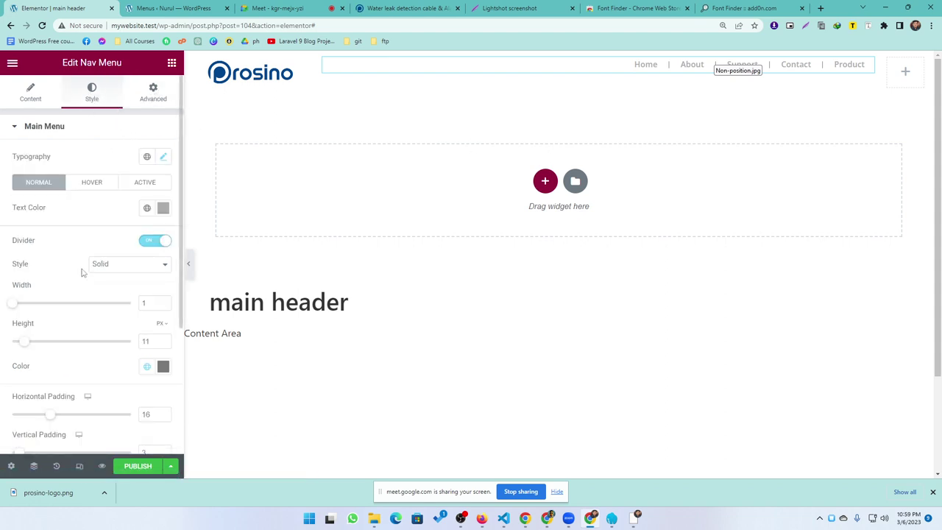
pyautogui.scroll(-3, 82, 265)
pyautogui.scroll(3, 66, 265)
pyautogui.click(90, 185)
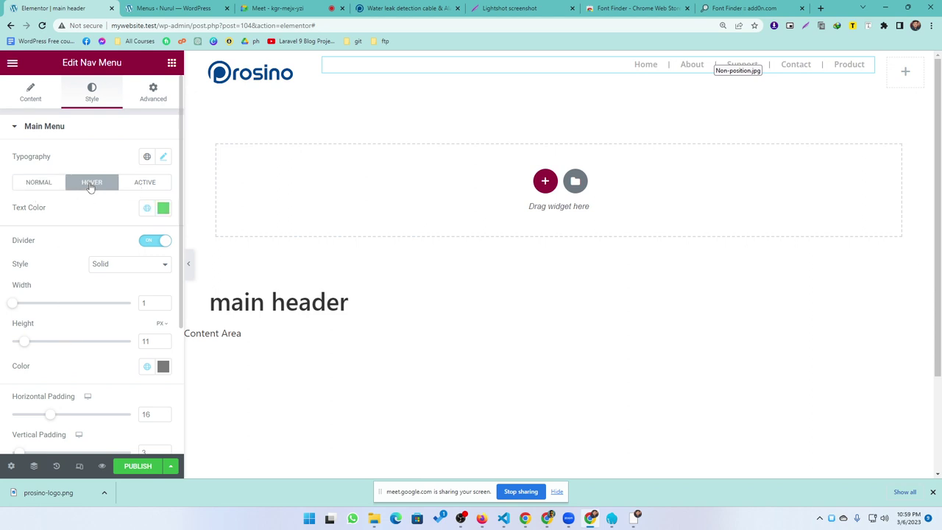
pyautogui.click(164, 209)
pyautogui.click(30, 254)
pyautogui.moveTo(29, 253); pyautogui.dragTo(2, 243)
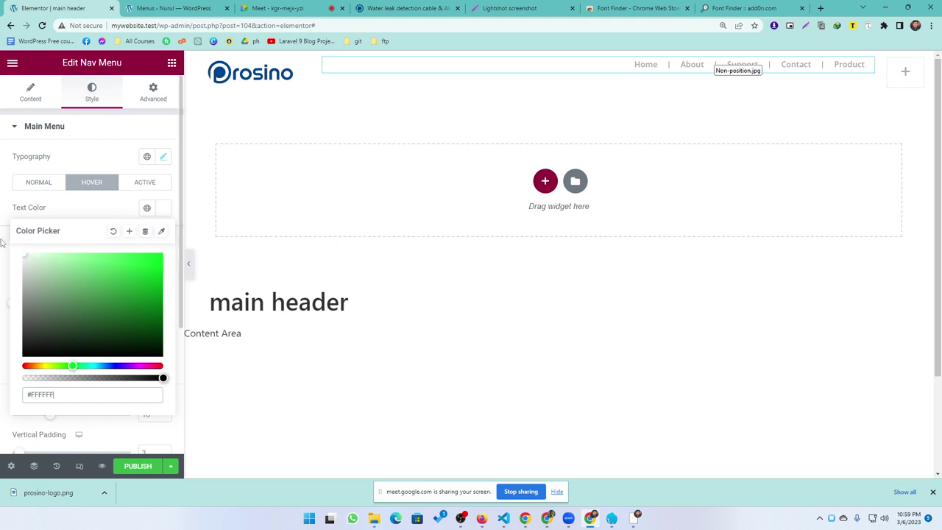
pyautogui.click(76, 168)
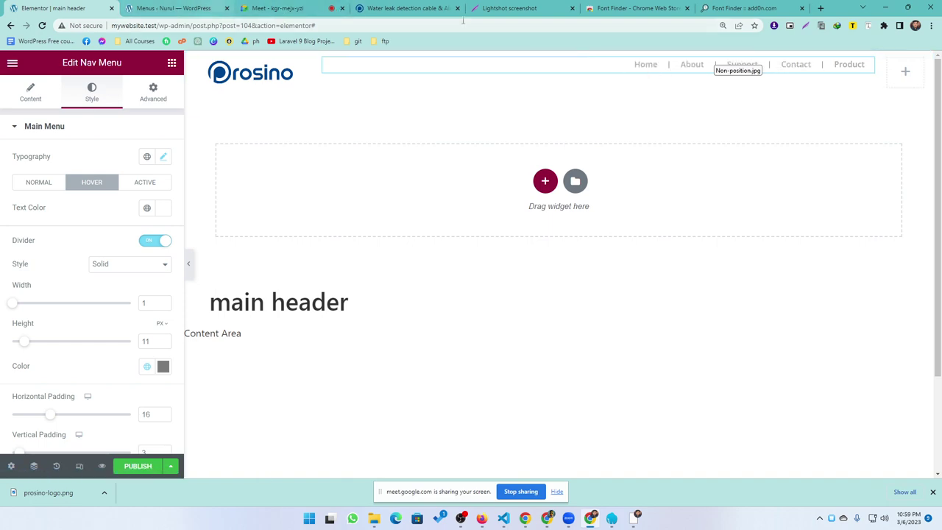
# Check the menu on the Prosino site, and review the Main Menu's divider, spacing, active and hover settings in Elementor
pyautogui.click(423, 13)
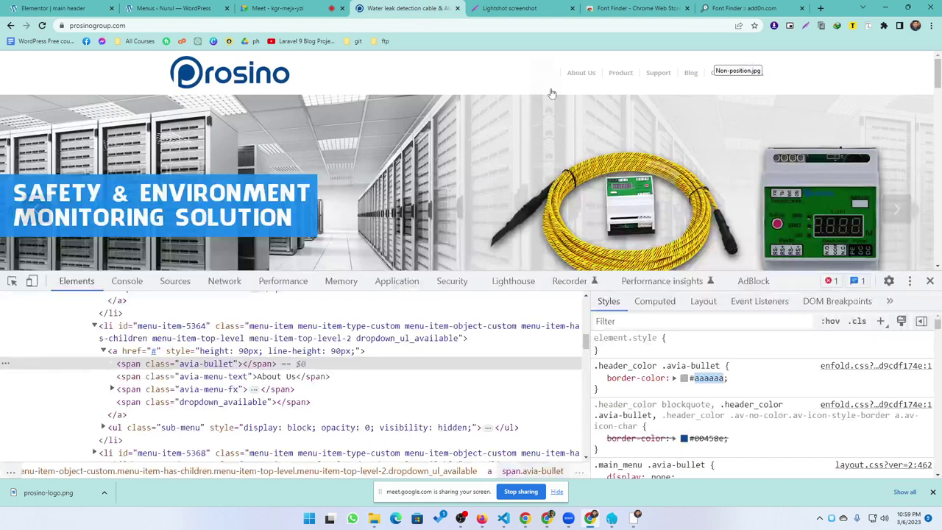
pyautogui.click(55, 8)
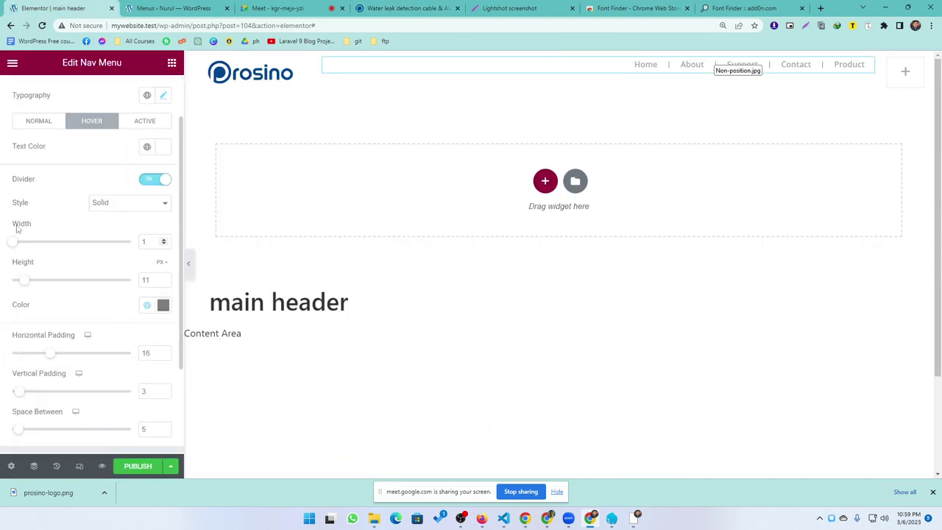
pyautogui.scroll(1, 68, 220)
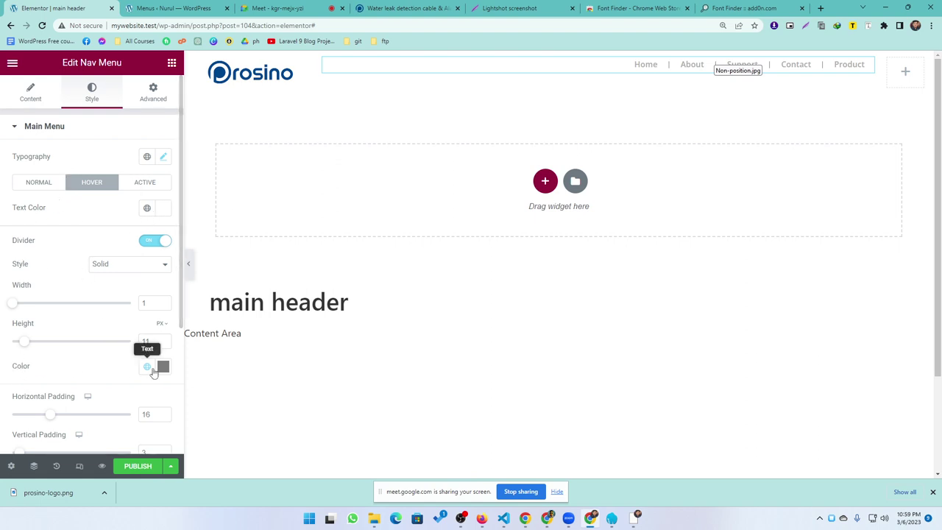
pyautogui.scroll(-1, 92, 359)
pyautogui.scroll(-1, 88, 346)
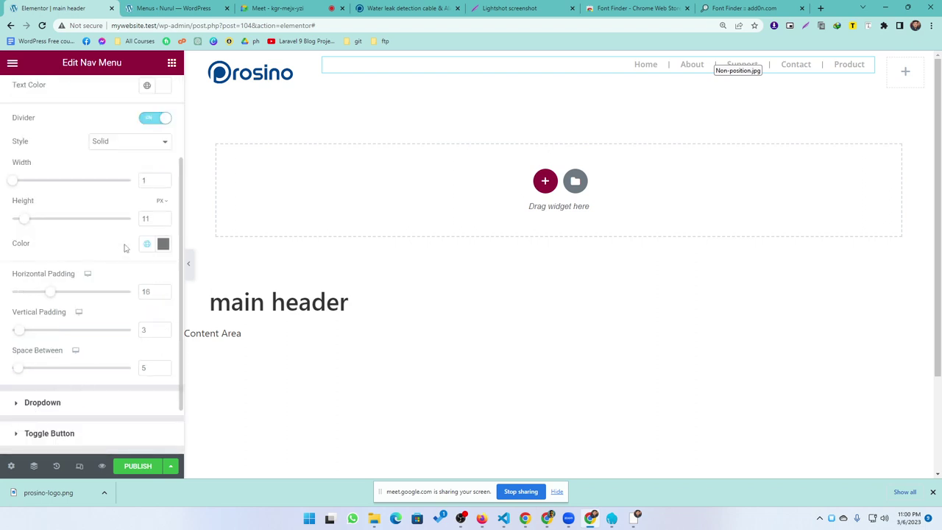
pyautogui.scroll(2, 124, 250)
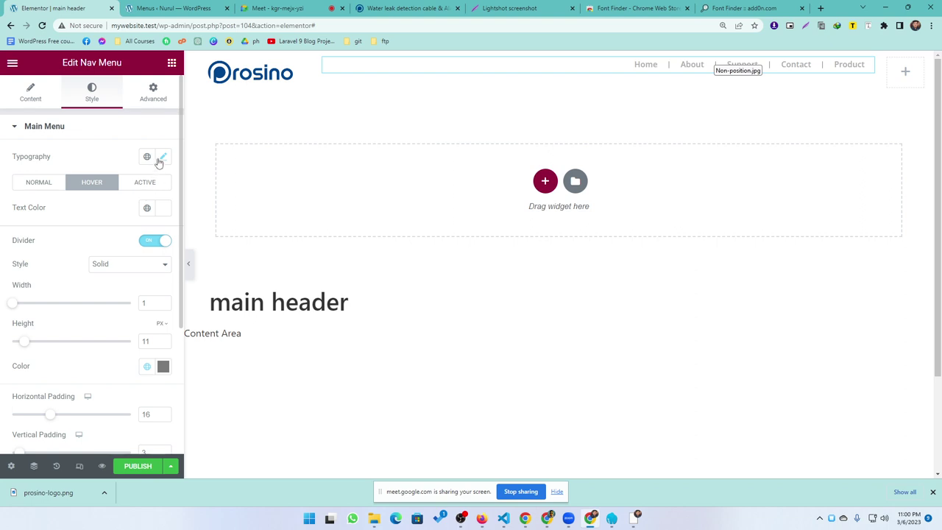
pyautogui.scroll(-1, 133, 245)
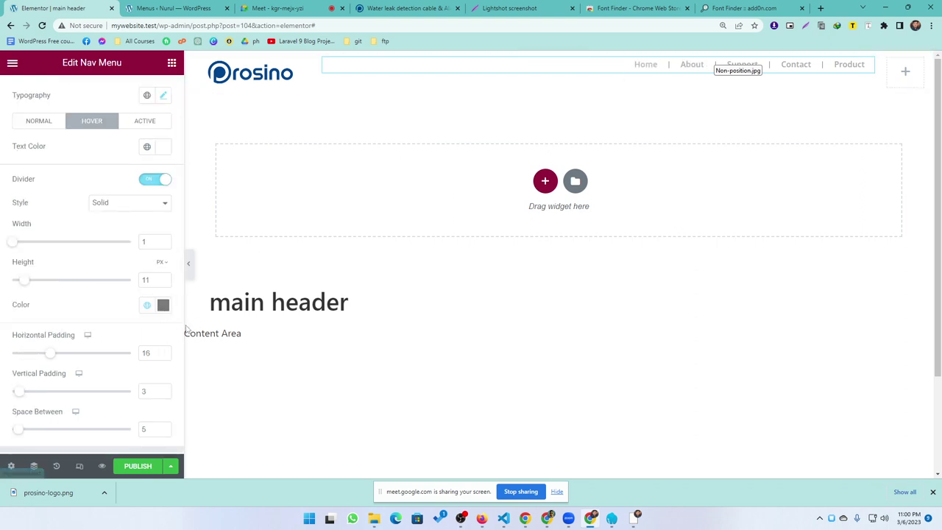
pyautogui.click(109, 204)
pyautogui.click(111, 212)
pyautogui.scroll(-1, 88, 309)
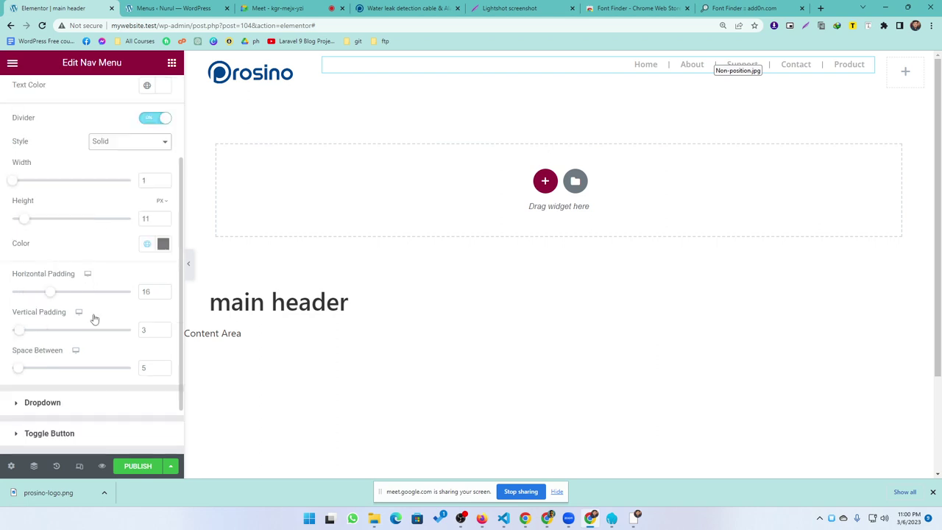
pyautogui.scroll(-1, 95, 298)
pyautogui.scroll(3, 74, 359)
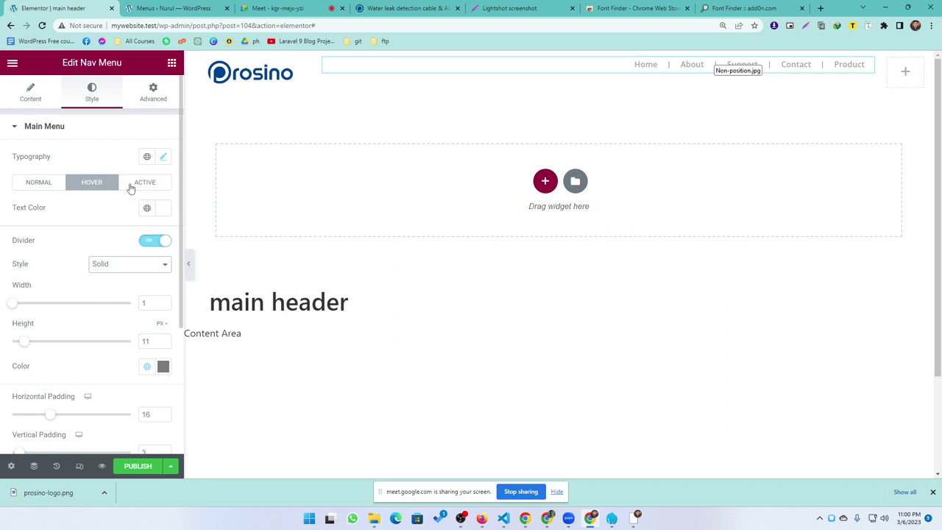
pyautogui.click(144, 184)
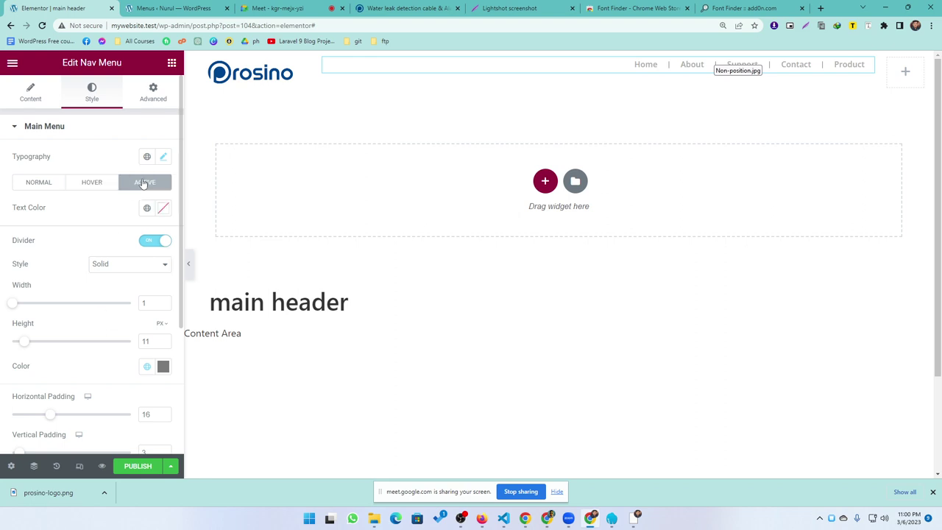
pyautogui.click(89, 183)
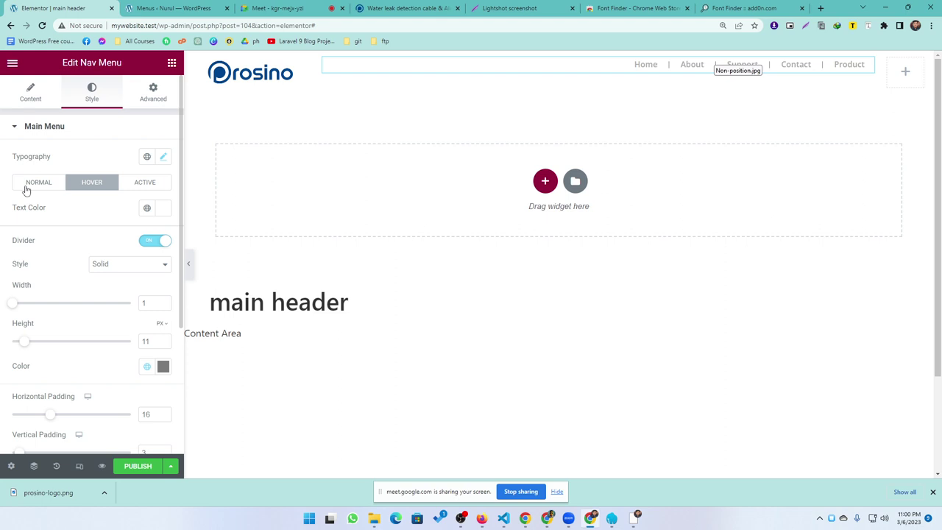
# Turn the Main Menu divider off and back on to compare the menu with and without it
pyautogui.click(159, 242)
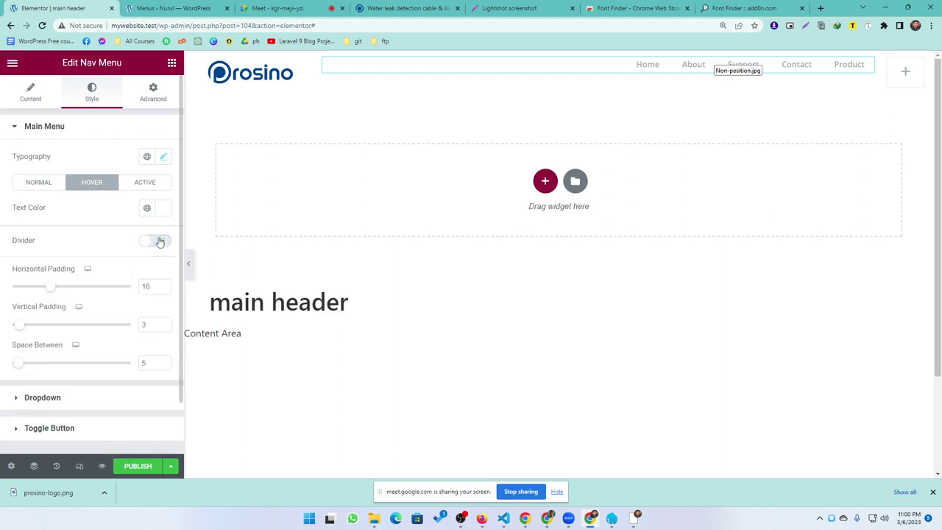
pyautogui.click(159, 242)
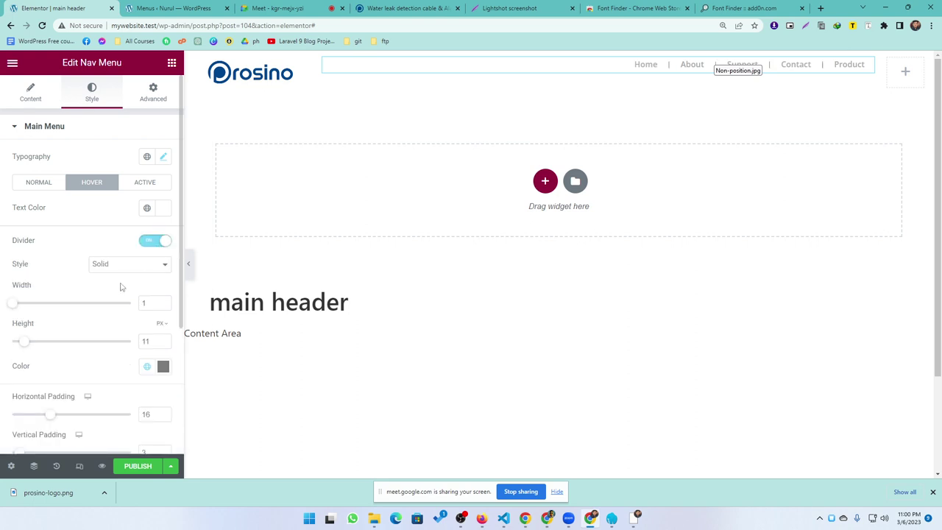
pyautogui.scroll(-2, 114, 296)
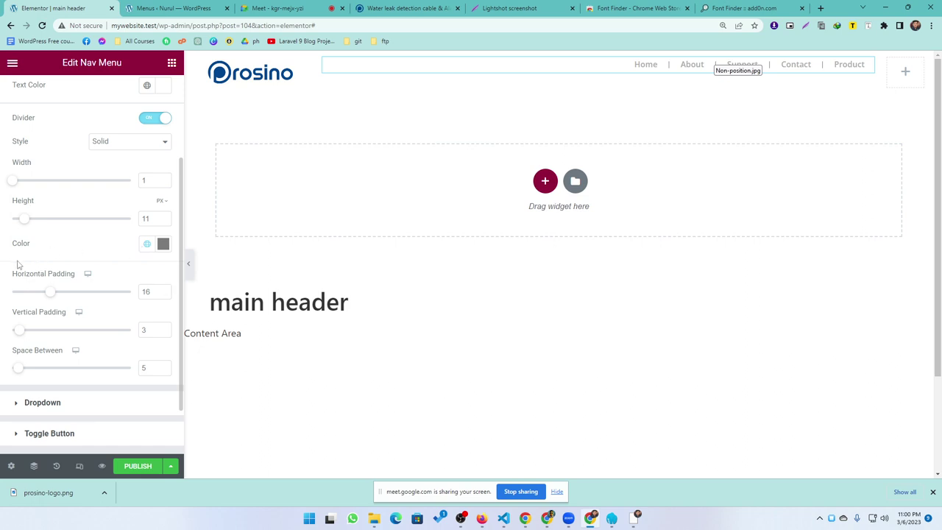
pyautogui.scroll(-1, 96, 297)
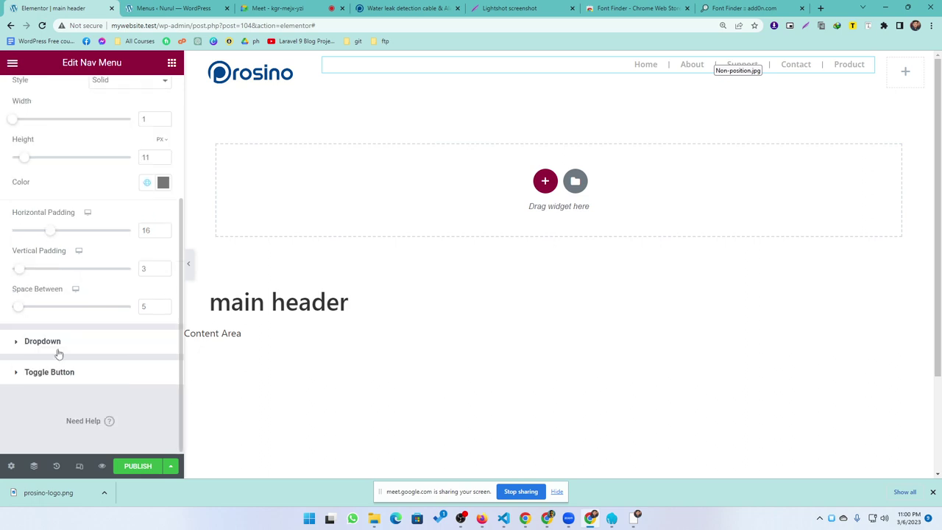
# Review the Dropdown's normal, hover and active style settings, and the Main Menu's hover, divider and spacing settings
pyautogui.click(68, 345)
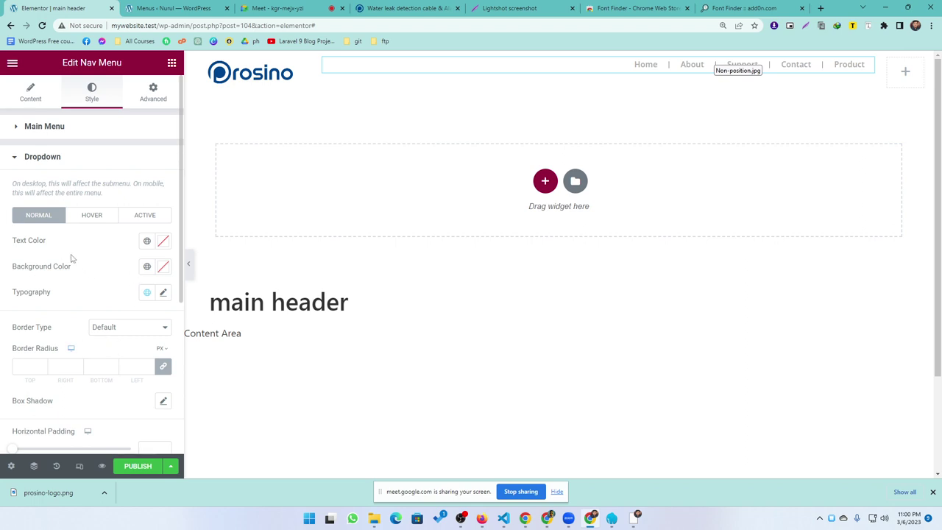
pyautogui.click(91, 215)
pyautogui.click(140, 218)
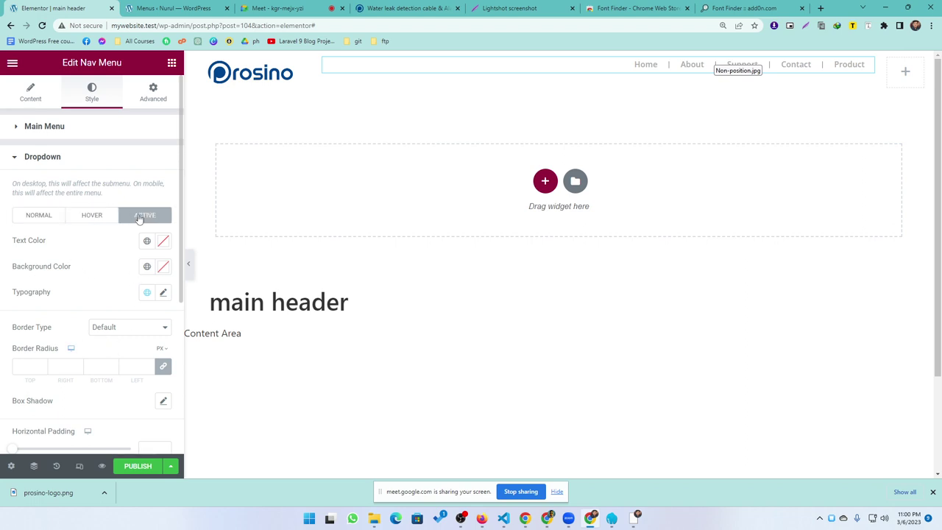
pyautogui.click(40, 216)
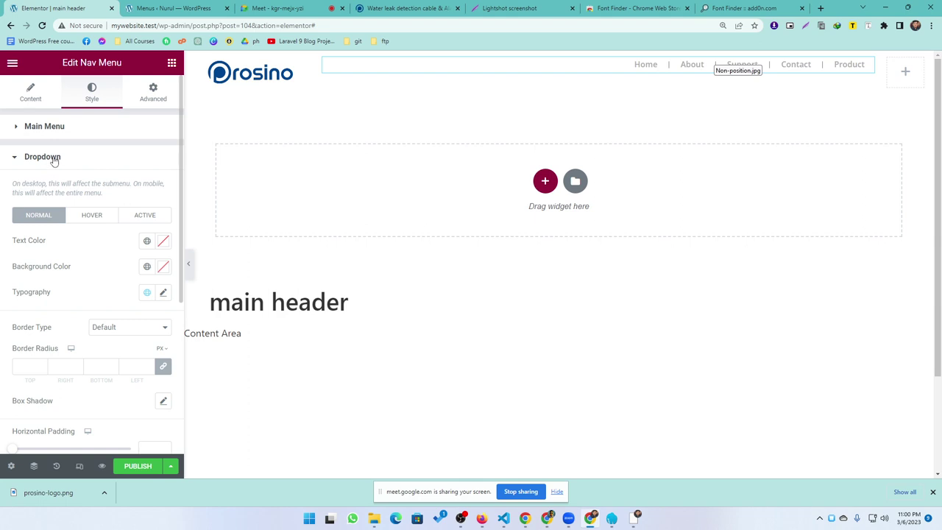
pyautogui.click(50, 129)
pyautogui.click(90, 184)
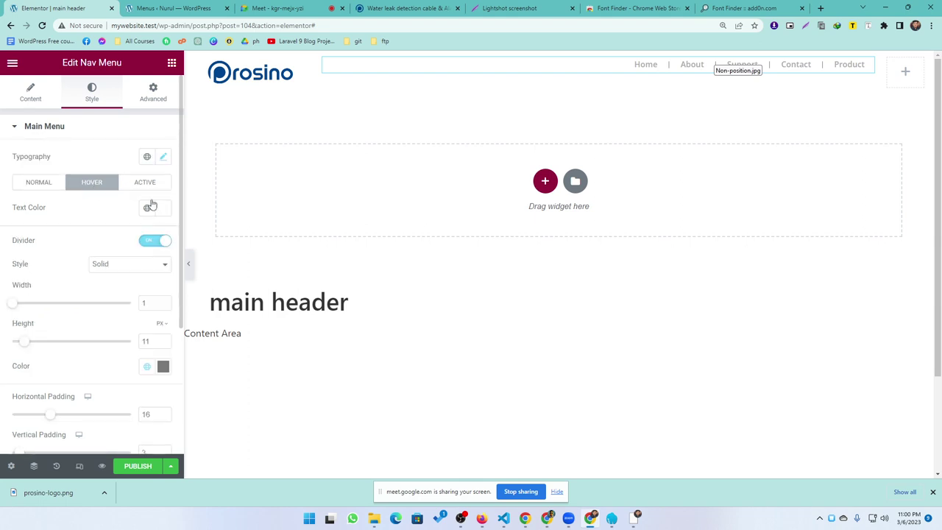
pyautogui.scroll(-3, 84, 317)
pyautogui.scroll(3, 88, 309)
pyautogui.scroll(-3, 125, 329)
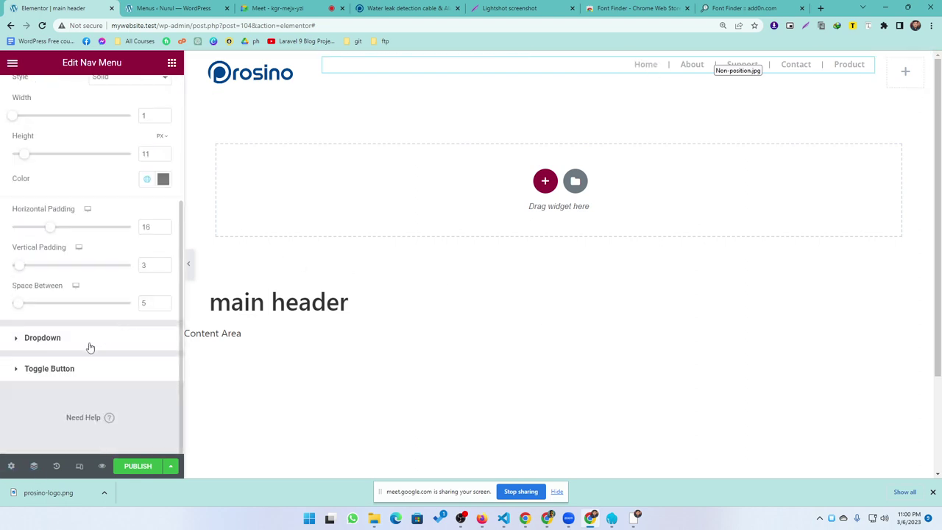
# Set the Dropdown's normal background colour to #A84040 and check the submenus on the Prosino site for comparison
pyautogui.click(44, 338)
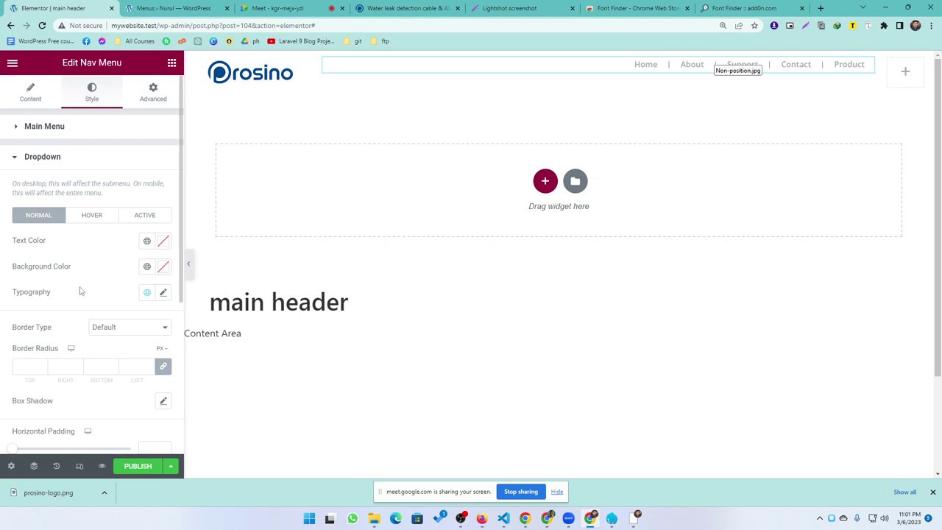
pyautogui.click(162, 266)
pyautogui.click(109, 346)
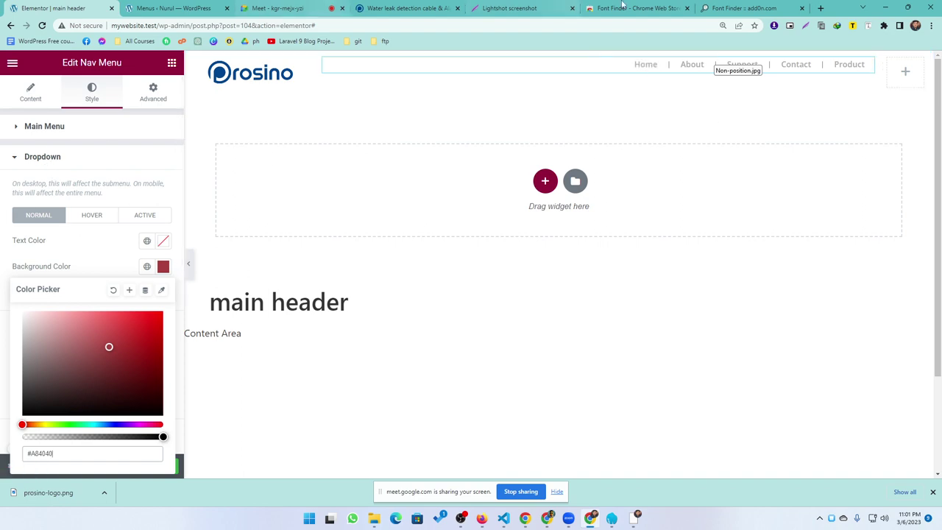
pyautogui.click(397, 8)
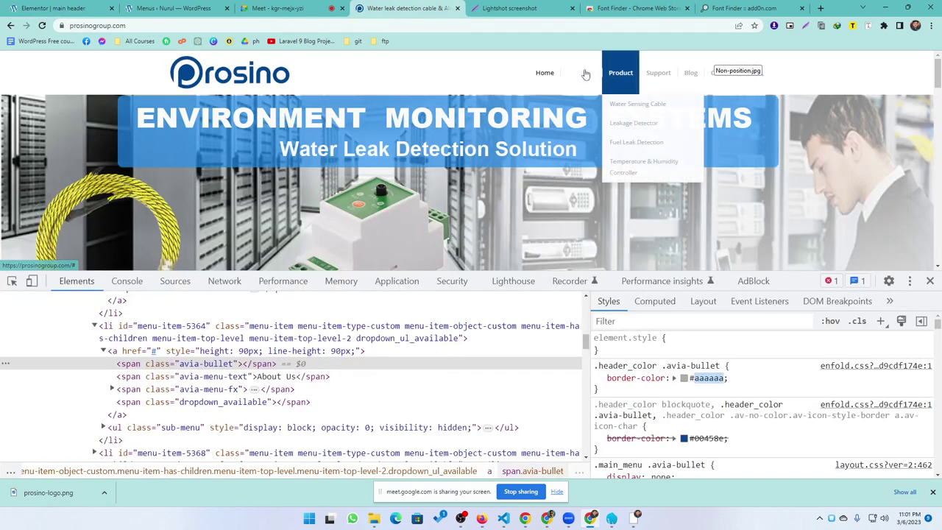
pyautogui.moveTo(580, 73)
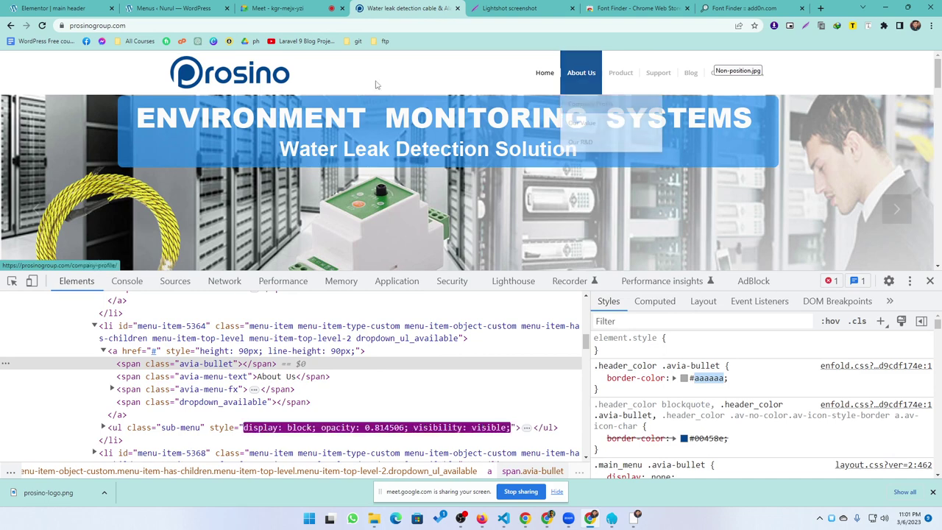
pyautogui.click(46, 9)
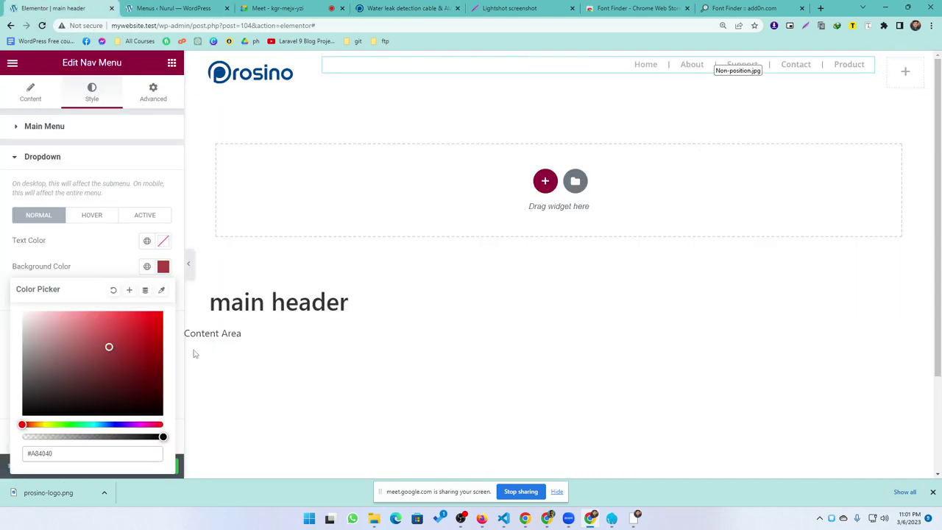
pyautogui.click(70, 246)
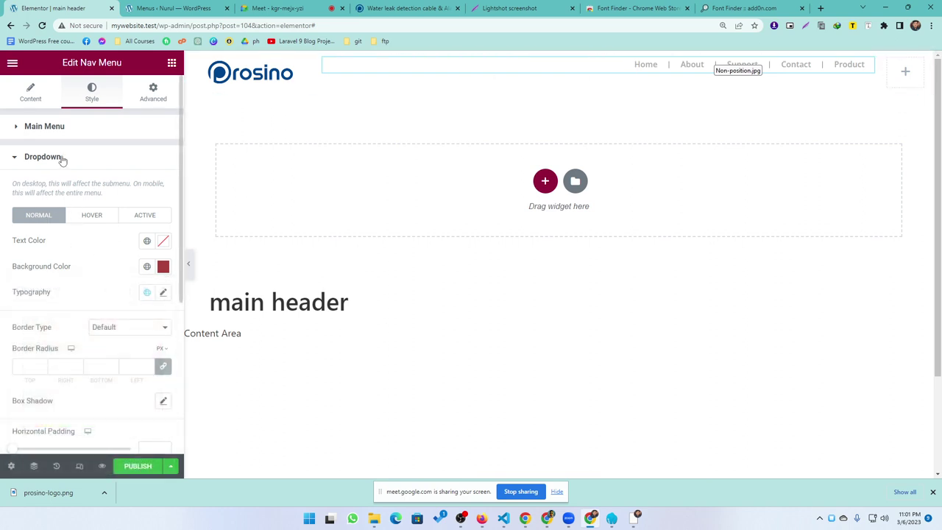
# Review the Main Menu's normal, hover and active text colours along with its divider and padding settings
pyautogui.click(57, 129)
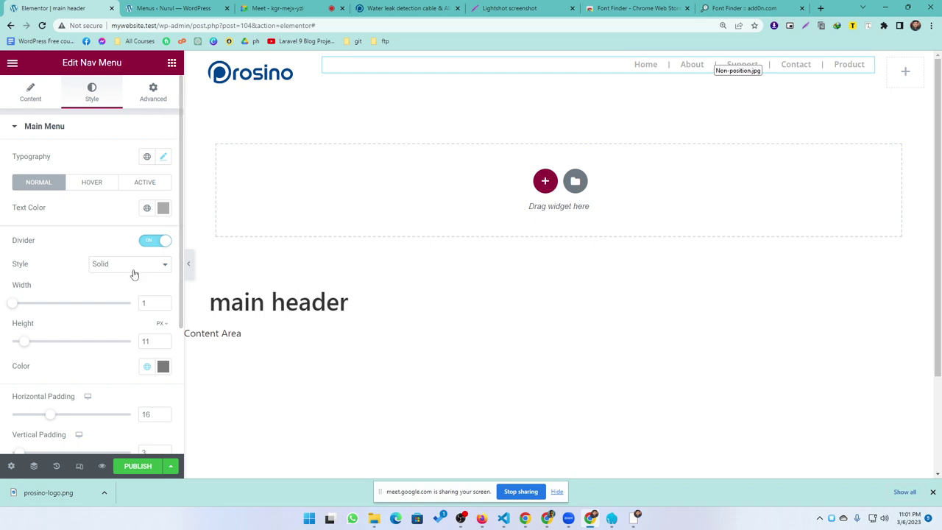
pyautogui.scroll(-3, 87, 294)
pyautogui.scroll(3, 89, 294)
pyautogui.click(92, 182)
pyautogui.click(159, 182)
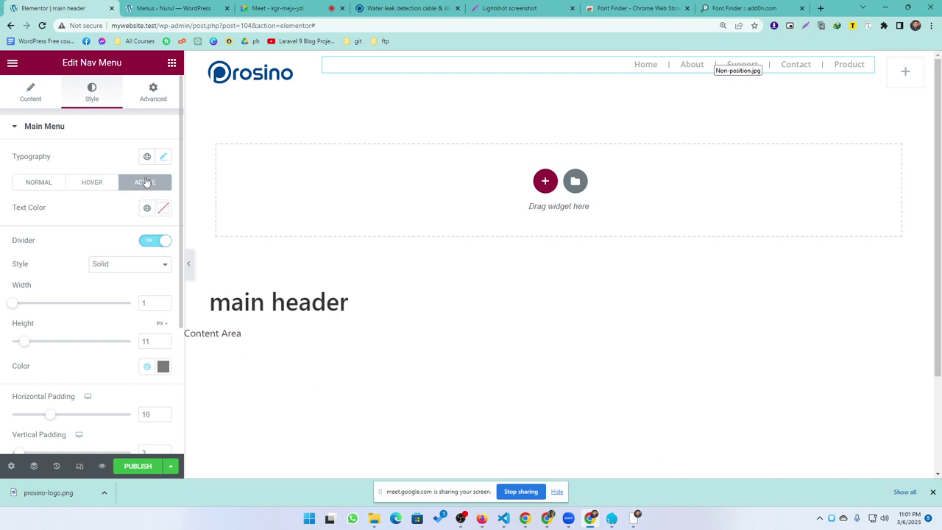
pyautogui.click(35, 183)
pyautogui.click(90, 184)
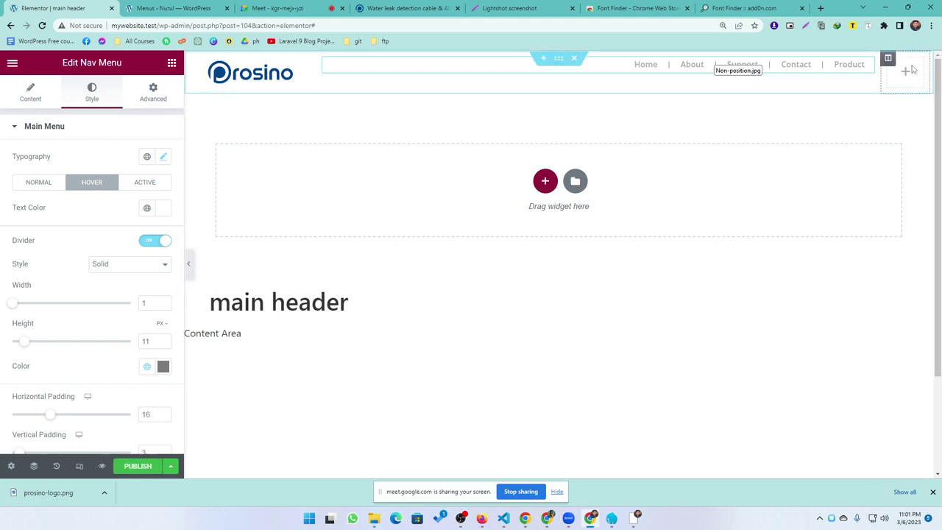
# Add a Search Form widget to the empty header column beside the navigation menu
pyautogui.click(171, 63)
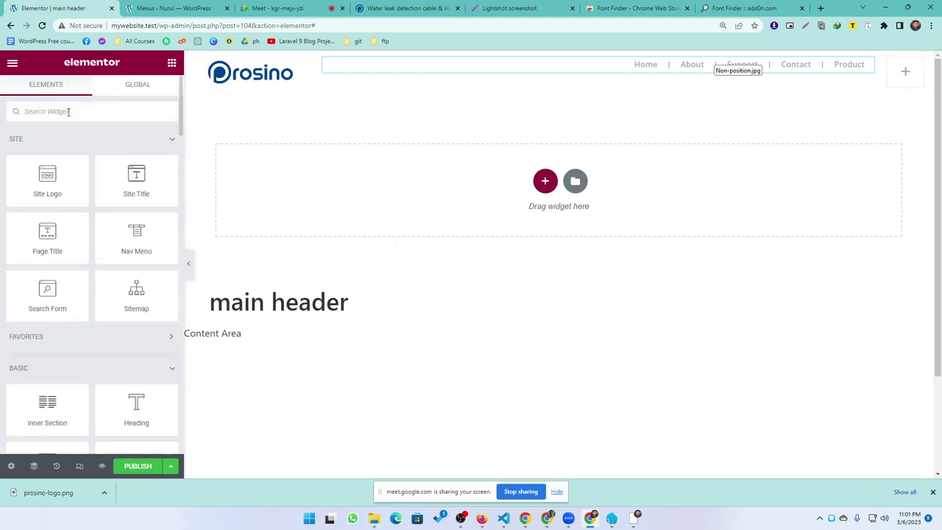
pyautogui.click(69, 111)
pyautogui.write('sear')
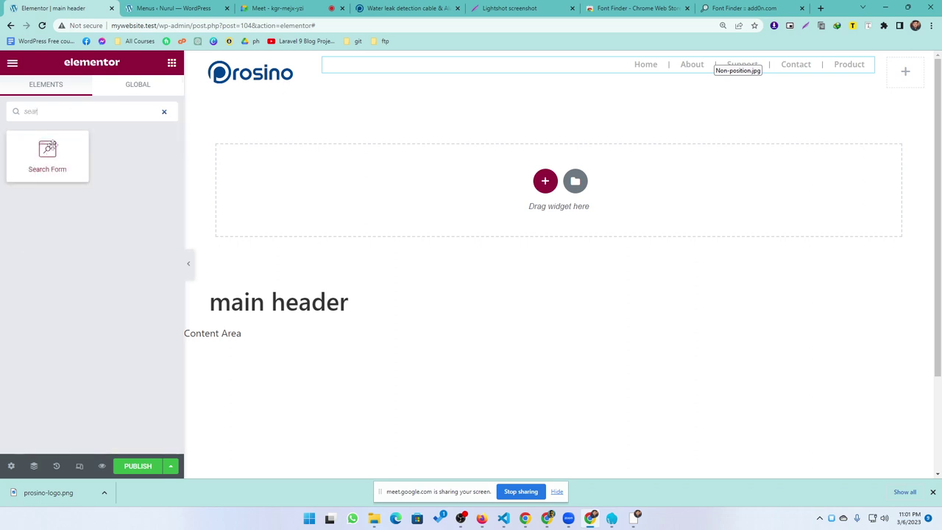
pyautogui.moveTo(52, 145); pyautogui.dragTo(905, 74)
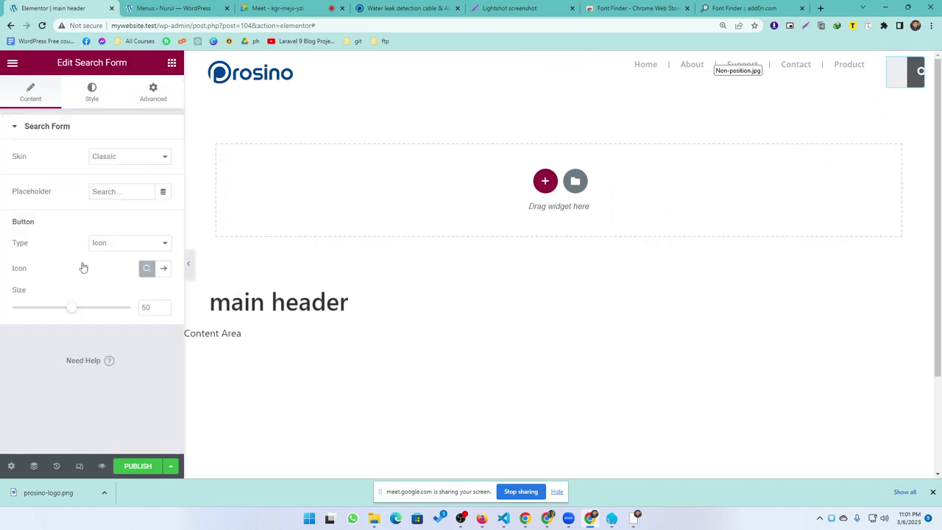
# Try the Minimal skin on the Search Form with its size reduced to 2
pyautogui.click(114, 157)
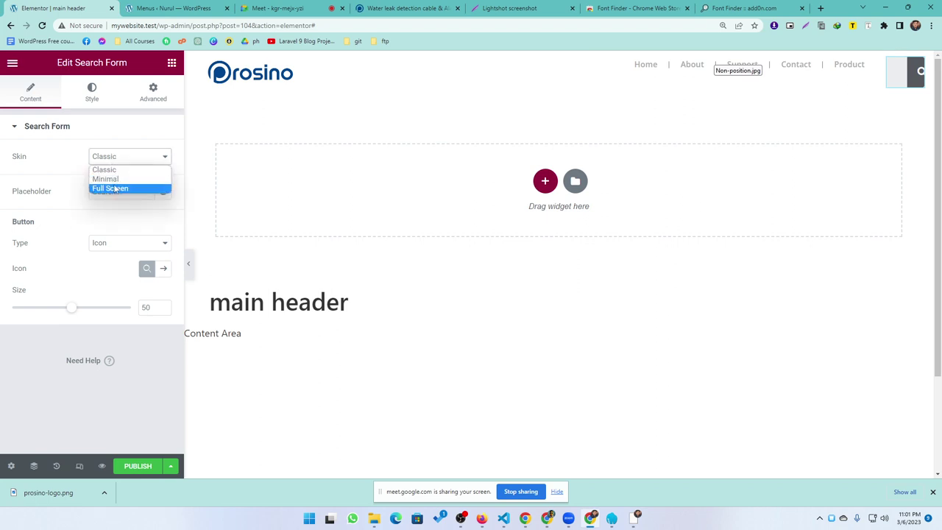
pyautogui.click(115, 180)
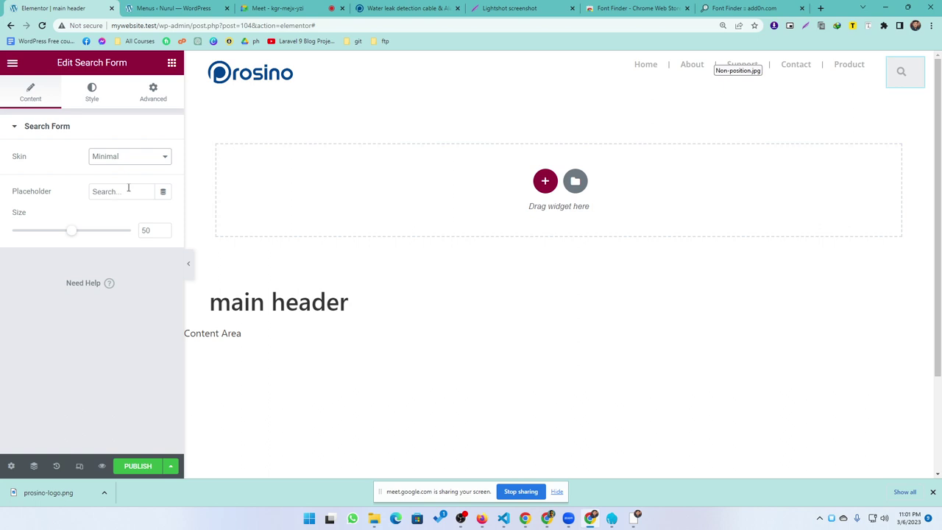
pyautogui.moveTo(71, 236); pyautogui.dragTo(17, 233)
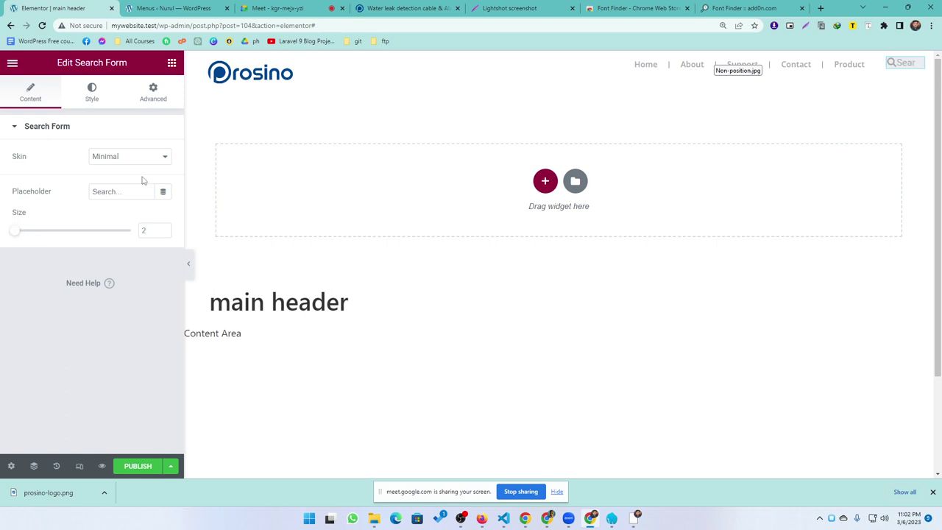
# Clear the Search Form's placeholder, switch its skin to Full Screen and set the toggle size to 17
pyautogui.moveTo(124, 194); pyautogui.dragTo(63, 196)
pyautogui.press('BackSpace')
pyautogui.click(121, 163)
pyautogui.click(106, 189)
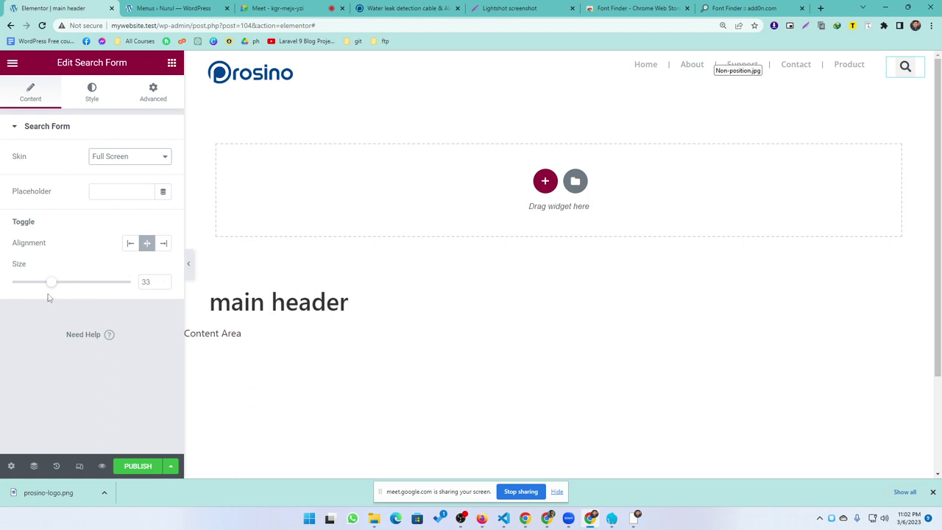
pyautogui.moveTo(47, 284); pyautogui.dragTo(33, 289)
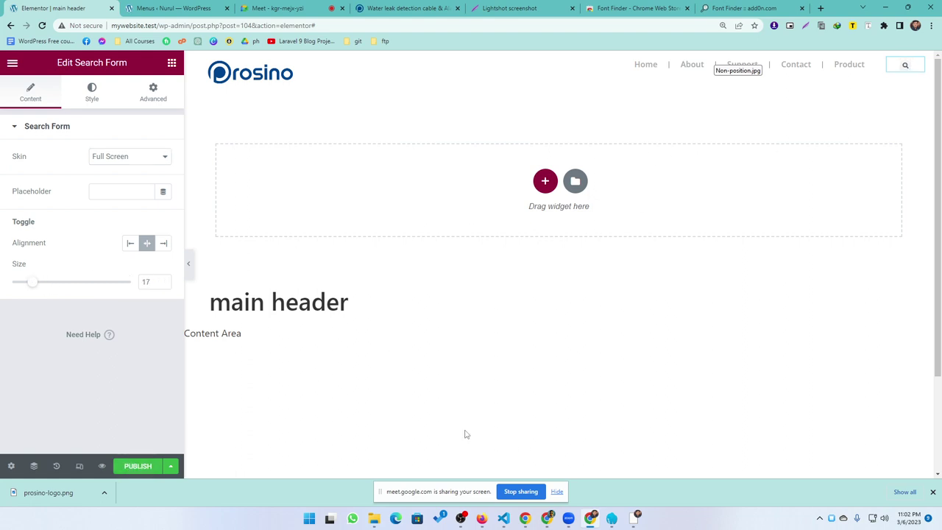
pyautogui.click(468, 338)
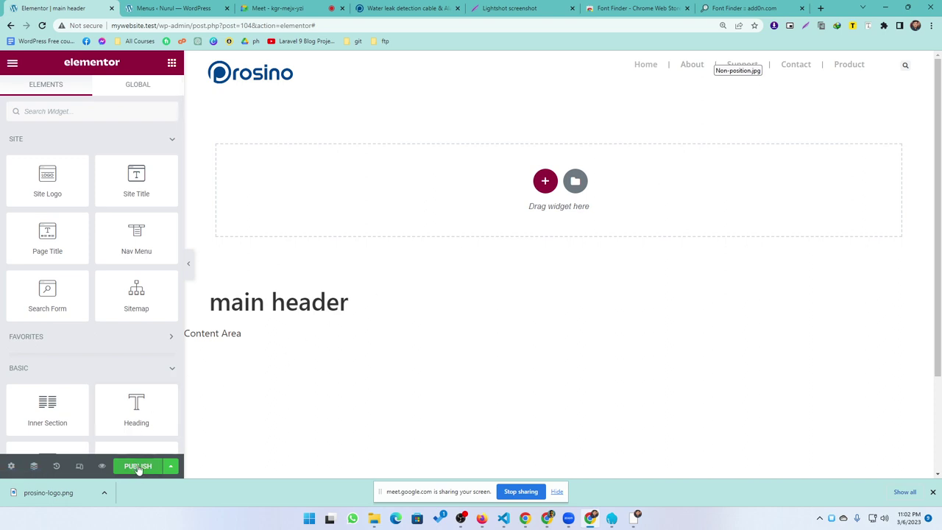
# Publish the header template with a display condition that includes the Entire Site
pyautogui.click(138, 466)
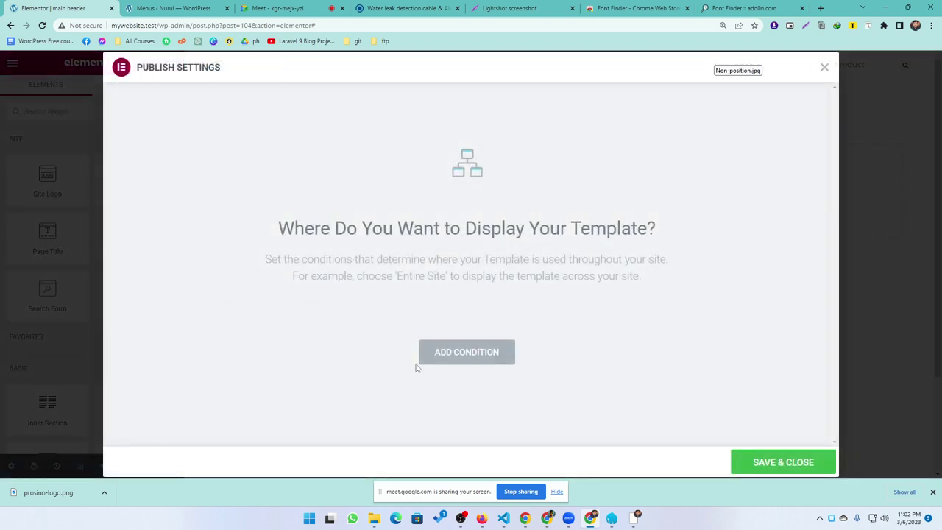
pyautogui.click(498, 358)
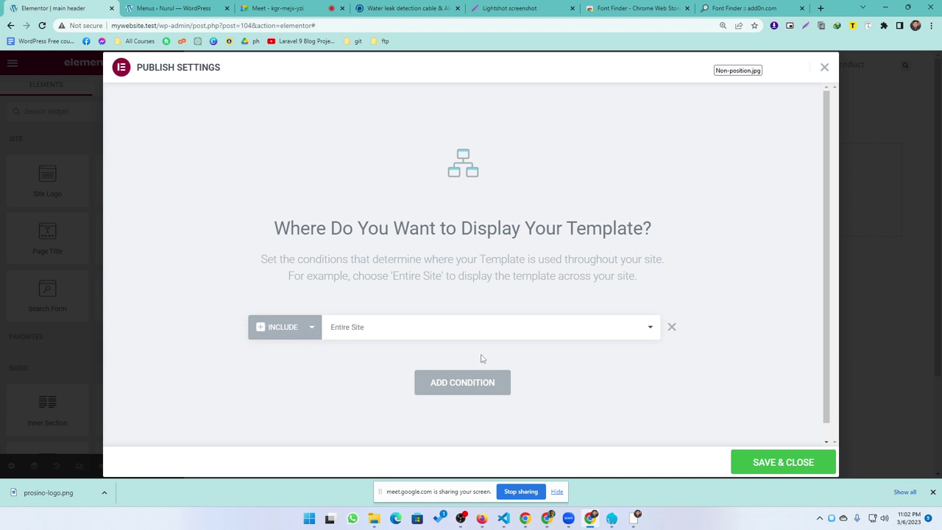
pyautogui.click(343, 331)
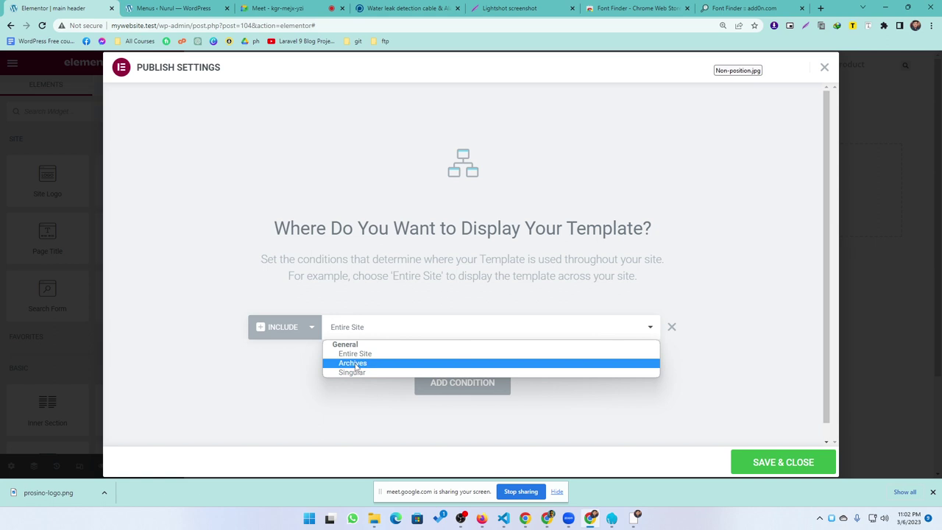
pyautogui.click(266, 366)
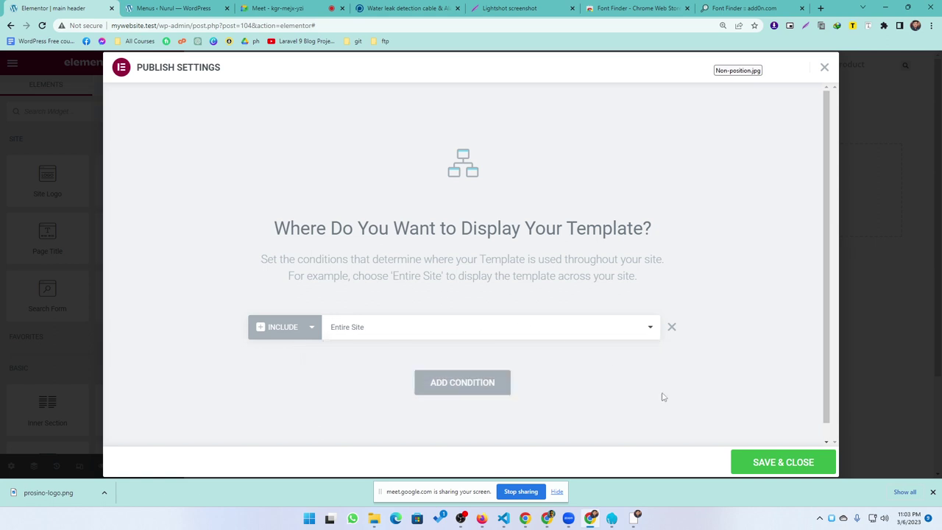
pyautogui.click(773, 464)
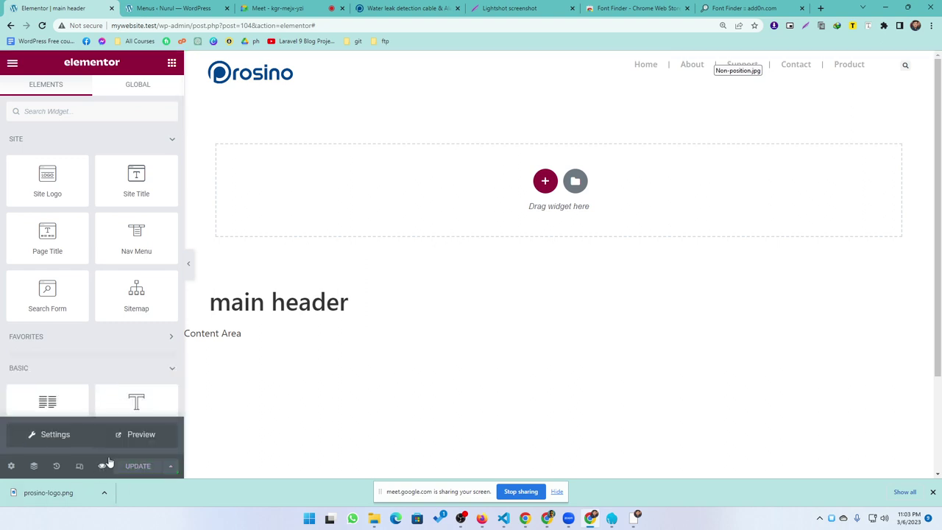
# Open the WordPress site's front end in a new tab from the Menus admin page to check the published header
pyautogui.click(138, 8)
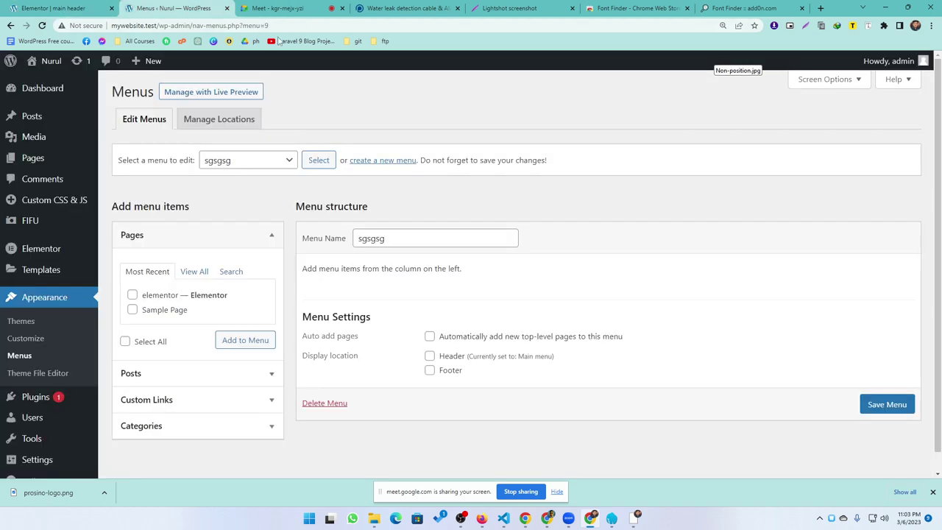
pyautogui.click(406, 8)
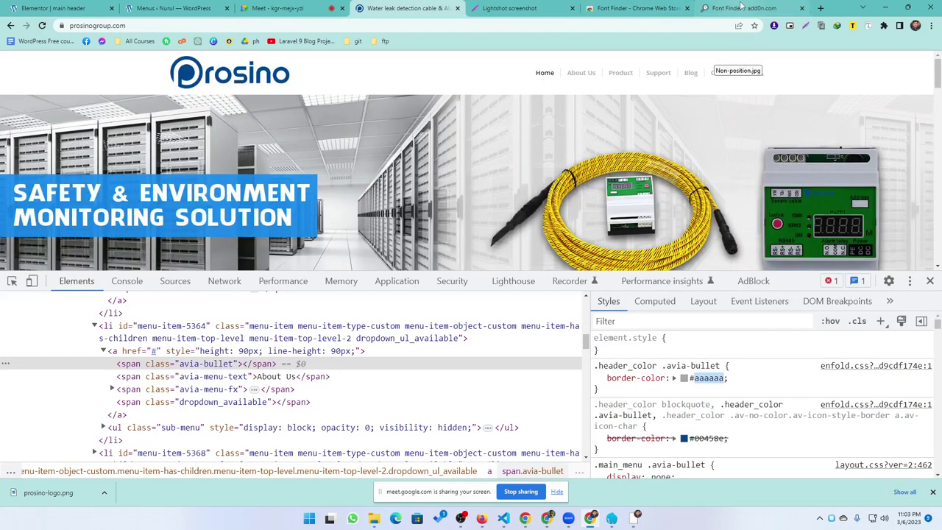
pyautogui.click(173, 8)
pyautogui.moveTo(37, 65)
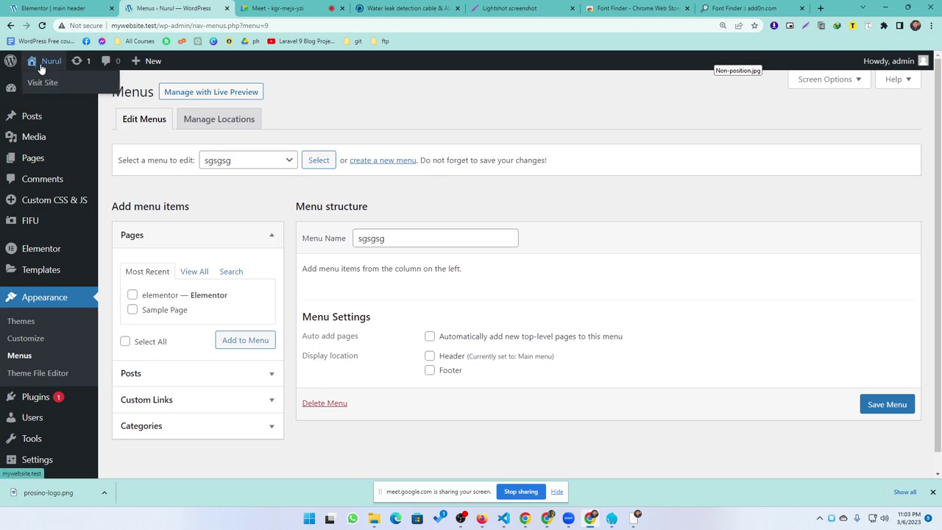
pyautogui.rightClick(42, 83)
pyautogui.click(76, 89)
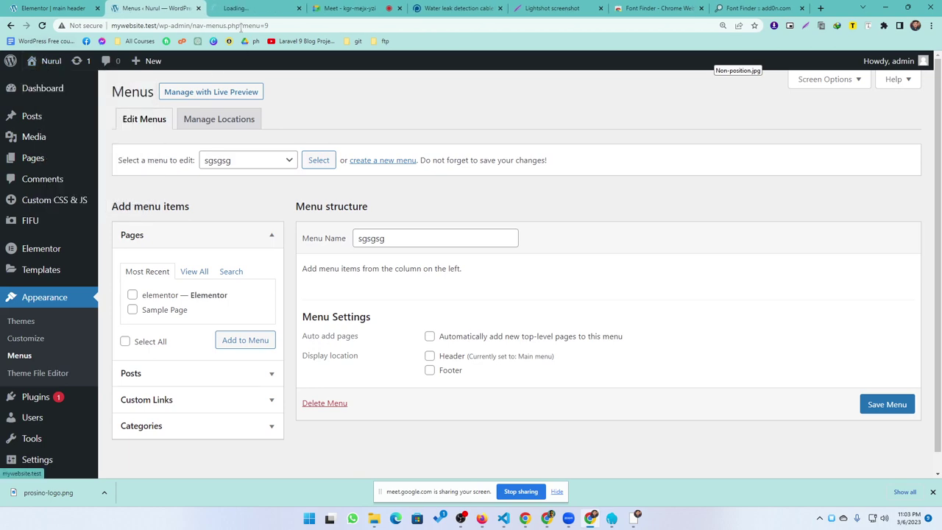
pyautogui.click(229, 8)
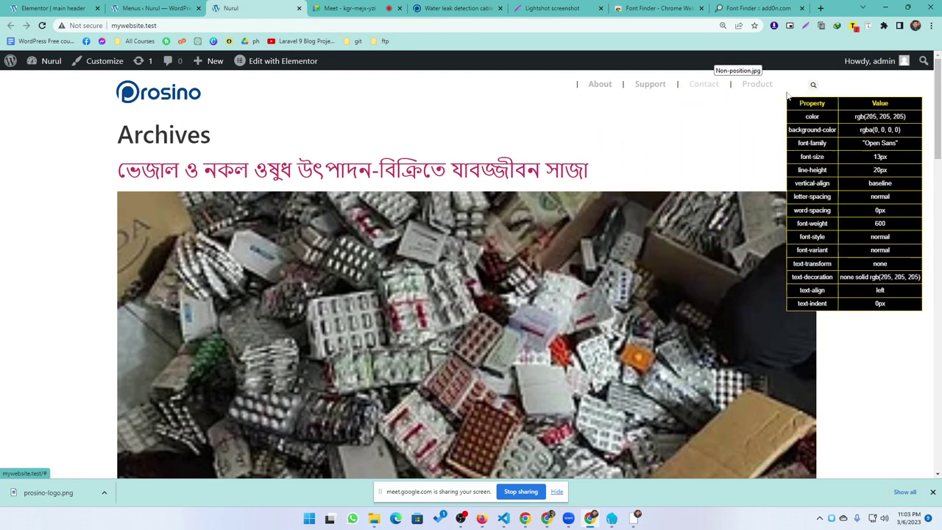
# Unpin the "Find website used fonts" extension and remove it from Chrome
pyautogui.press('Escape')
pyautogui.click(854, 27)
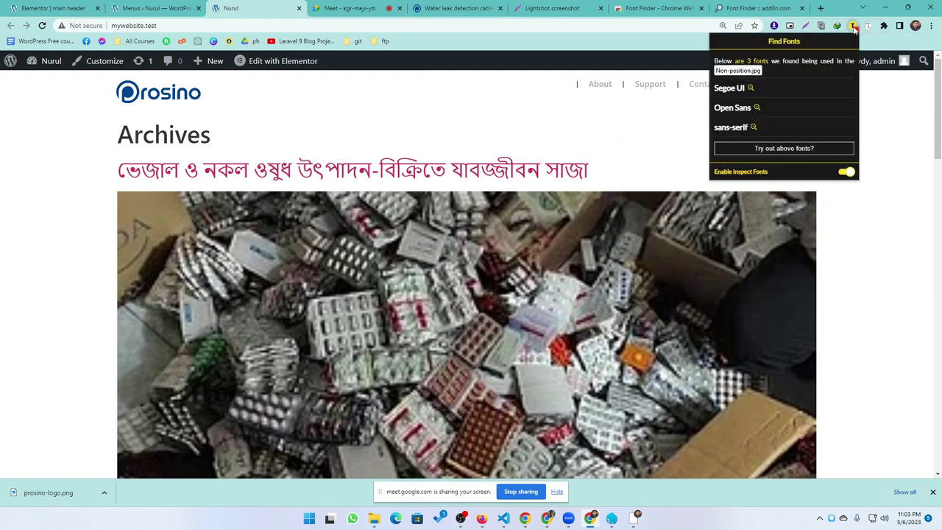
pyautogui.rightClick(854, 26)
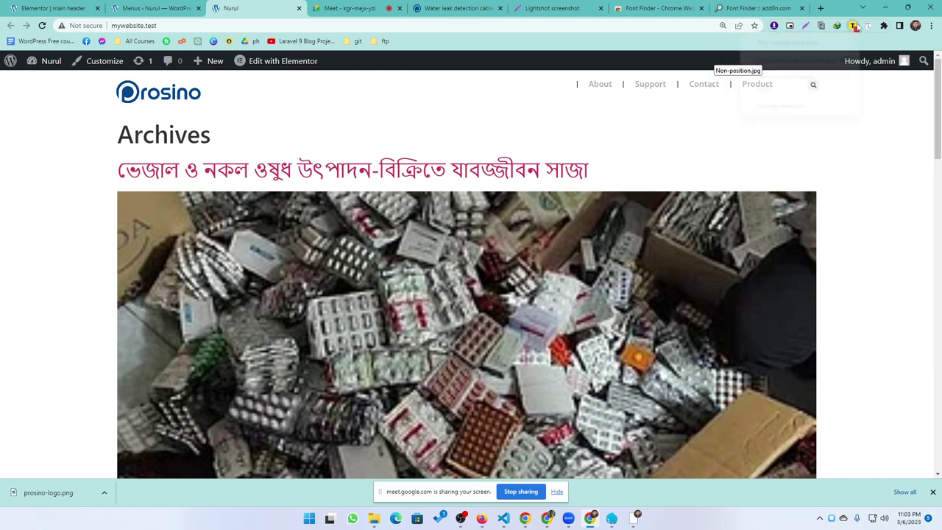
pyautogui.click(769, 88)
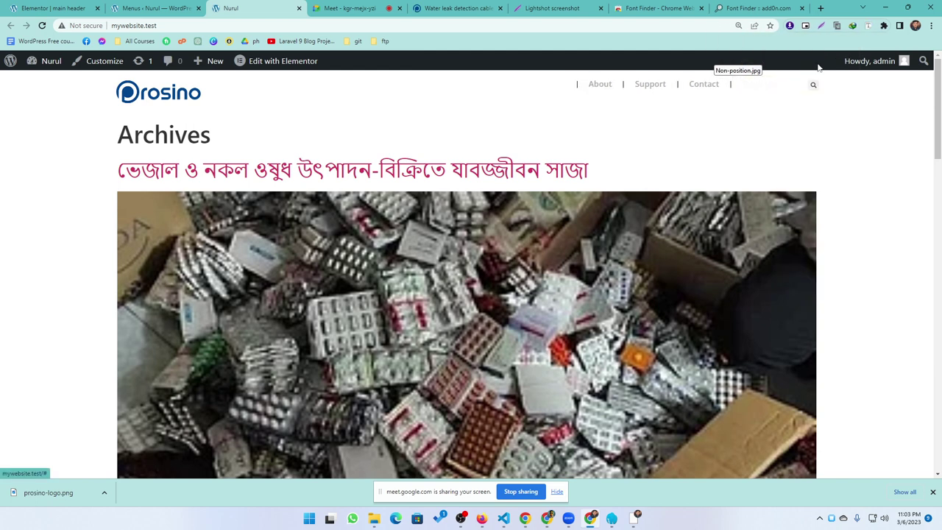
pyautogui.click(884, 26)
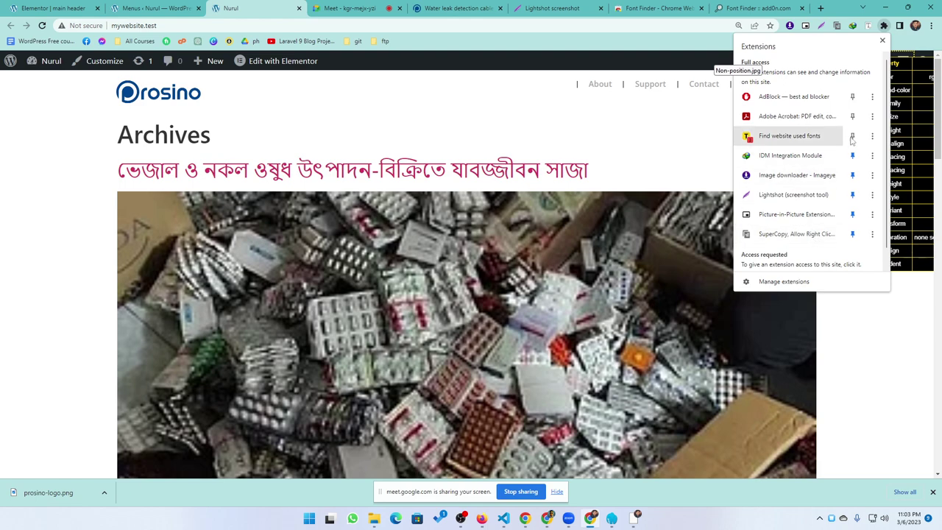
pyautogui.click(872, 136)
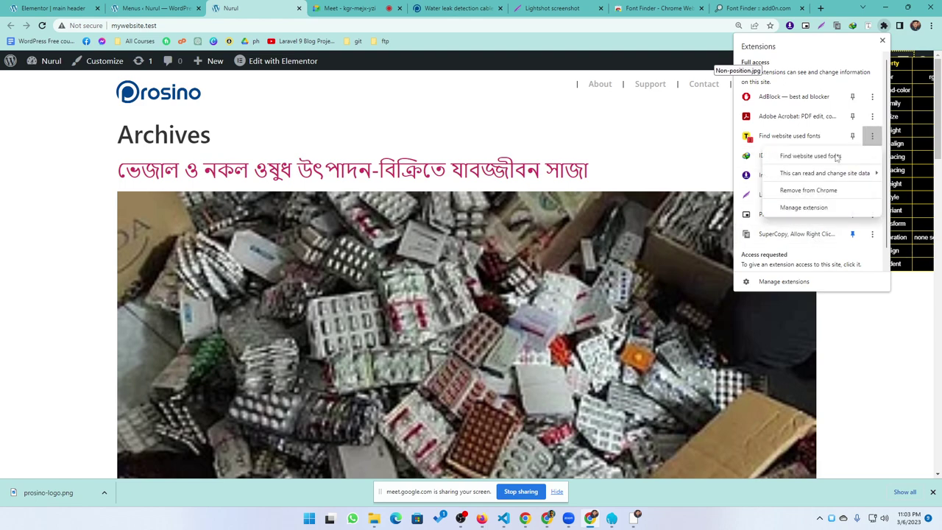
pyautogui.click(802, 190)
pyautogui.click(806, 99)
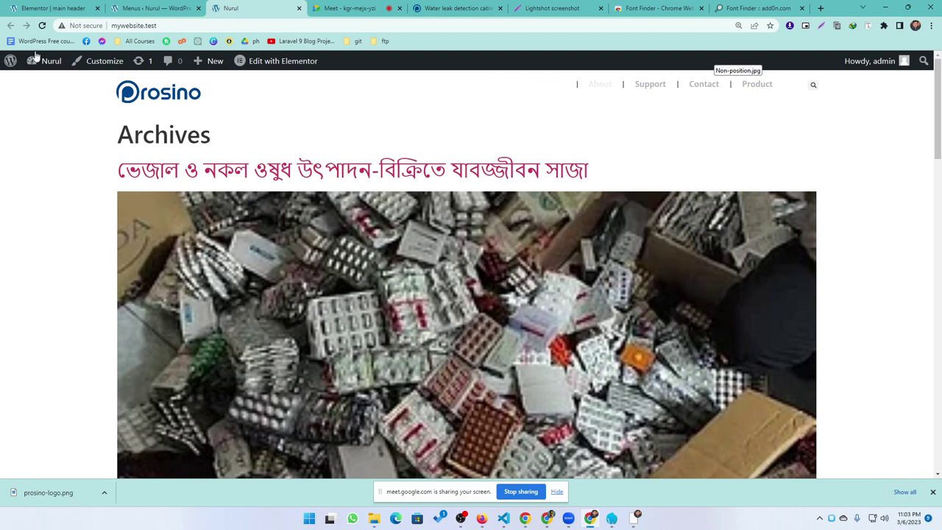
# Reload the site's front page and inspect the list element of the About menu item
pyautogui.click(46, 27)
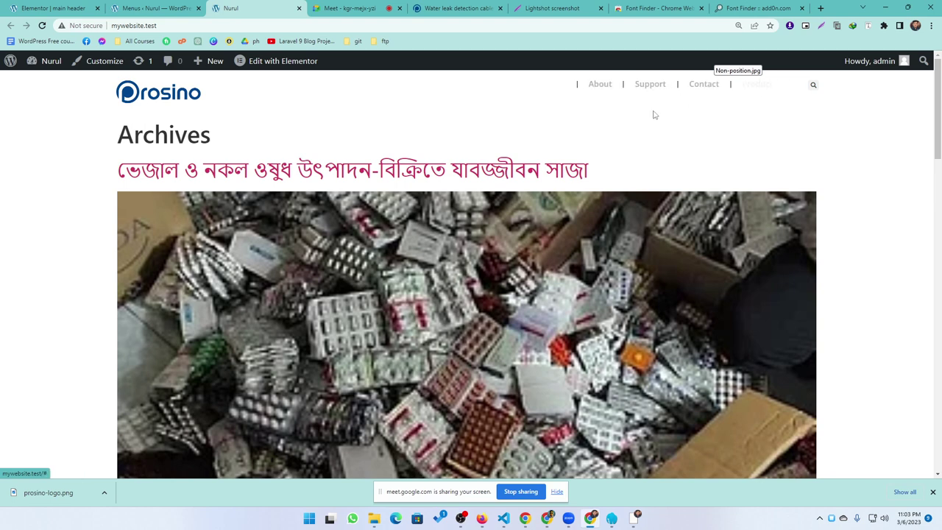
pyautogui.rightClick(595, 89)
pyautogui.click(622, 203)
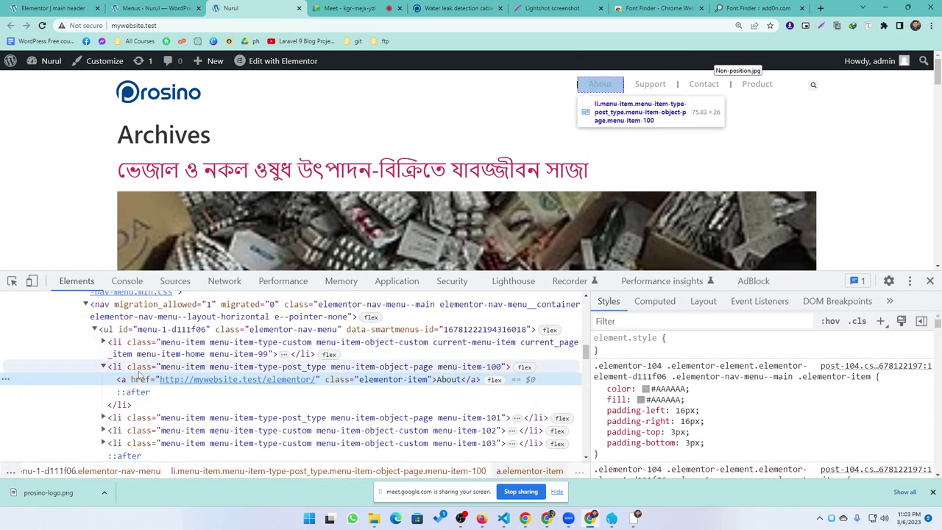
pyautogui.click(140, 370)
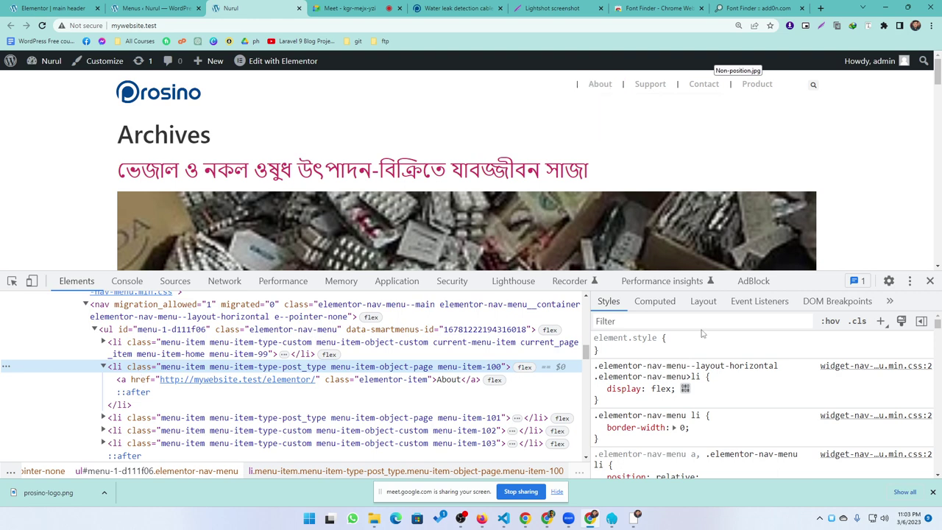
# Add a style rule for the About list element with its background set to red
pyautogui.click(880, 321)
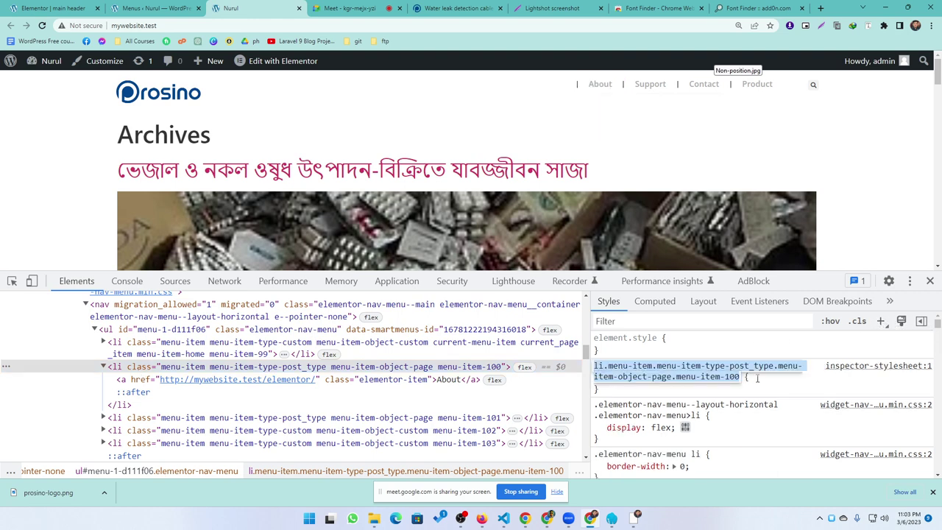
pyautogui.press('Return')
pyautogui.write('background')
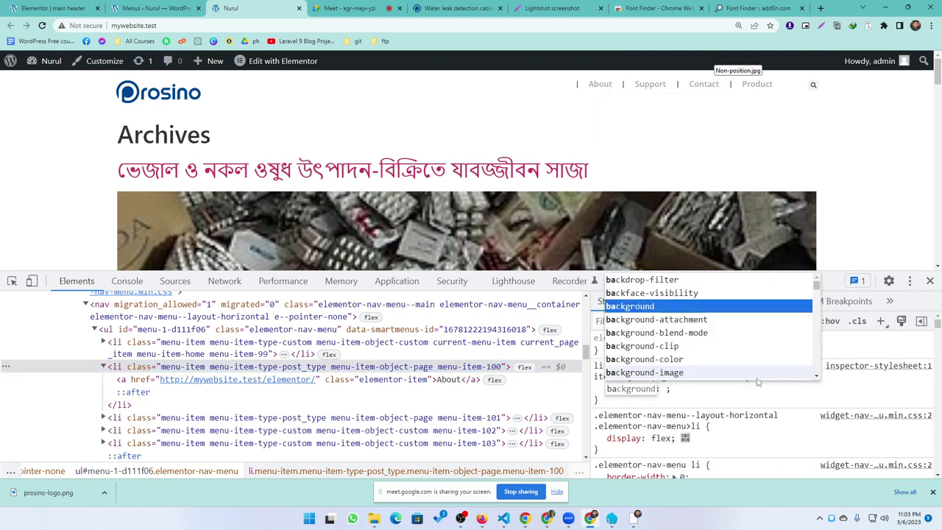
pyautogui.press('Tab')
pyautogui.write('red')
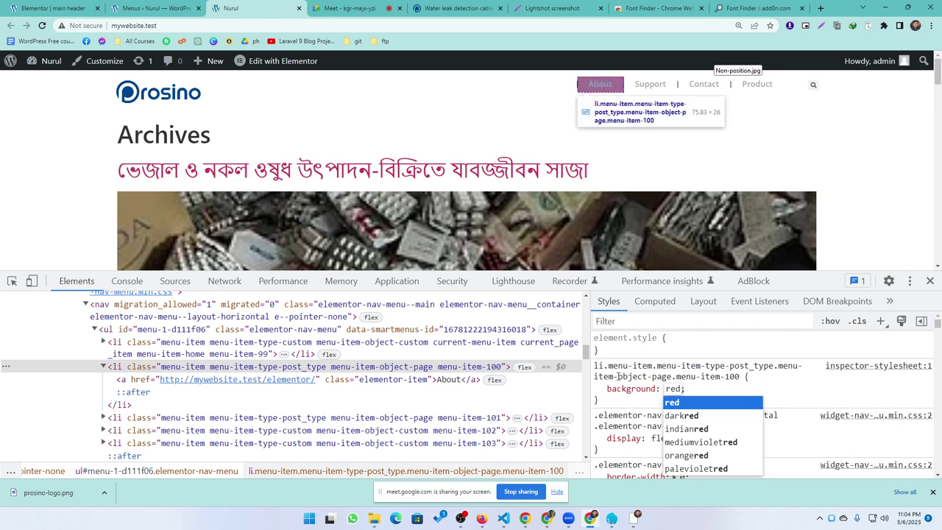
# Force the :hover state on the About list element and add a second style rule for it
pyautogui.click(831, 321)
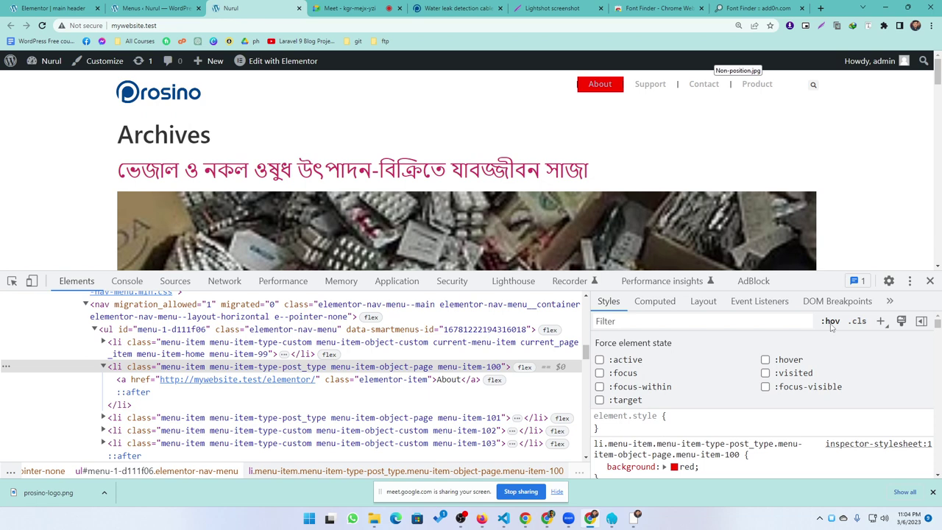
pyautogui.click(765, 360)
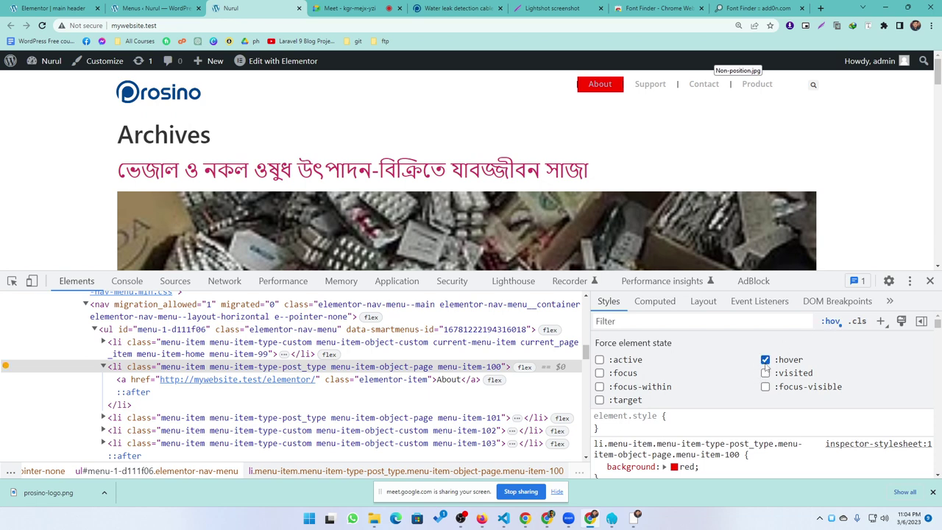
pyautogui.click(883, 323)
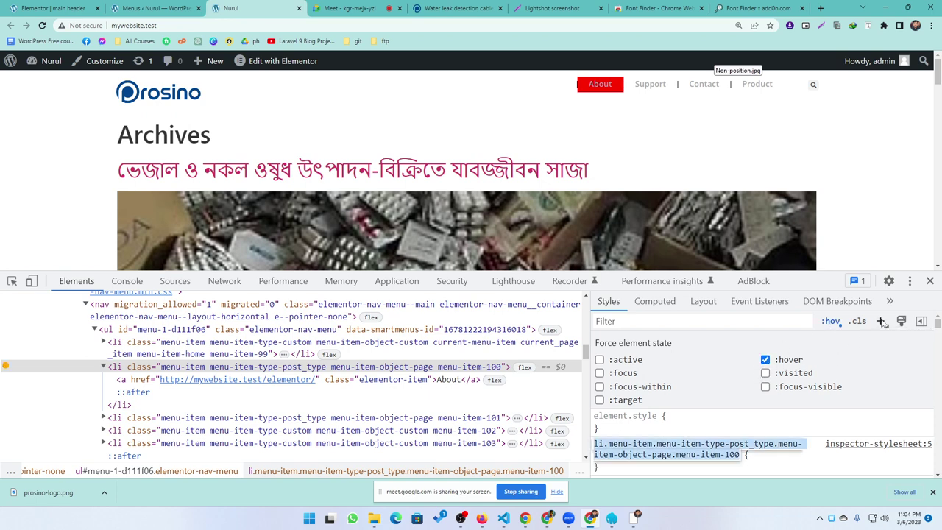
pyautogui.click(765, 360)
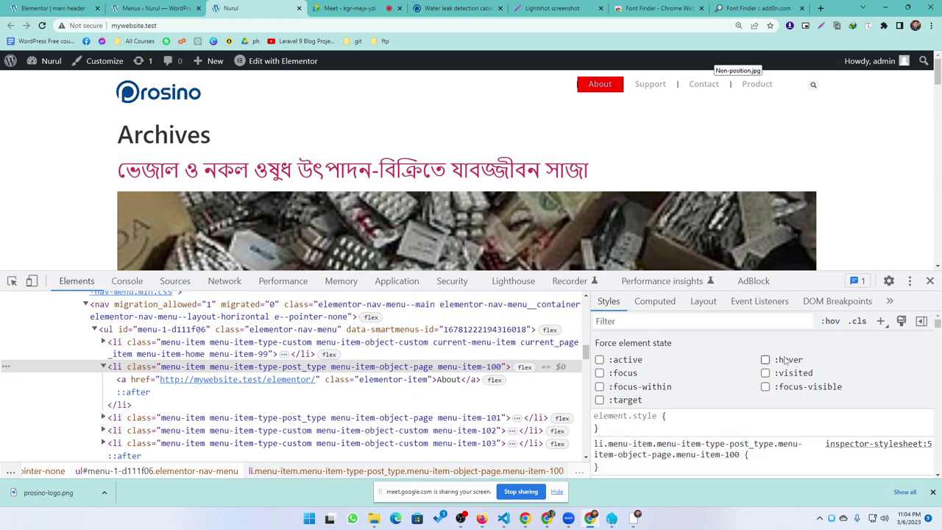
pyautogui.click(784, 360)
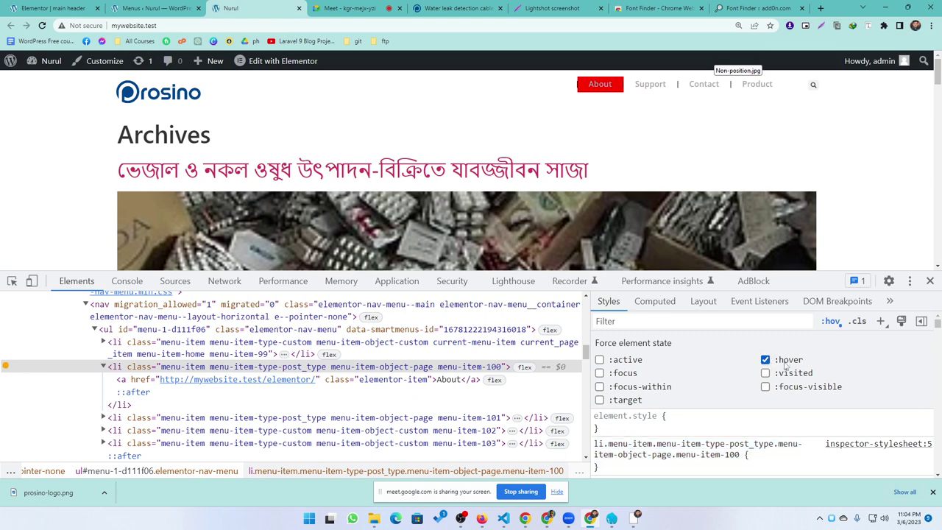
# Disable the red background declaration in the About list element's first added style rule
pyautogui.click(681, 465)
pyautogui.write('background: red;')
pyautogui.press('Return')
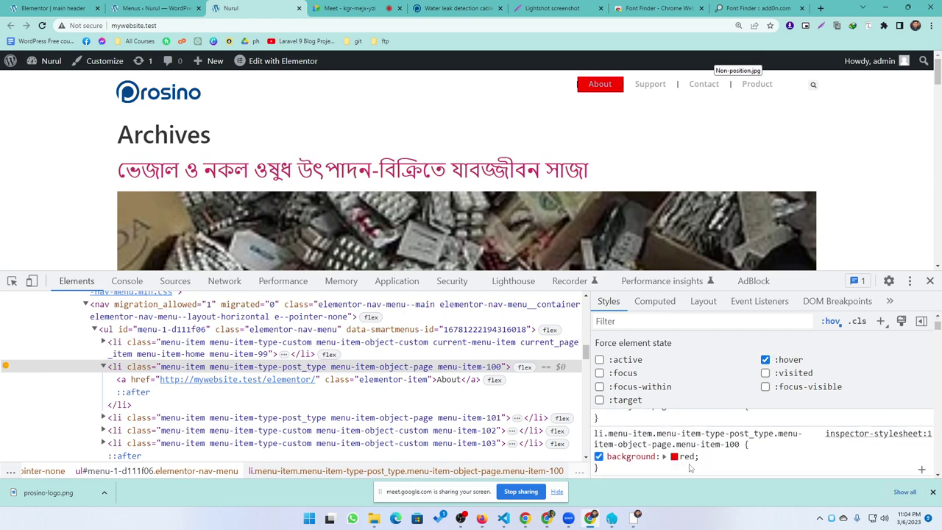
pyautogui.click(599, 457)
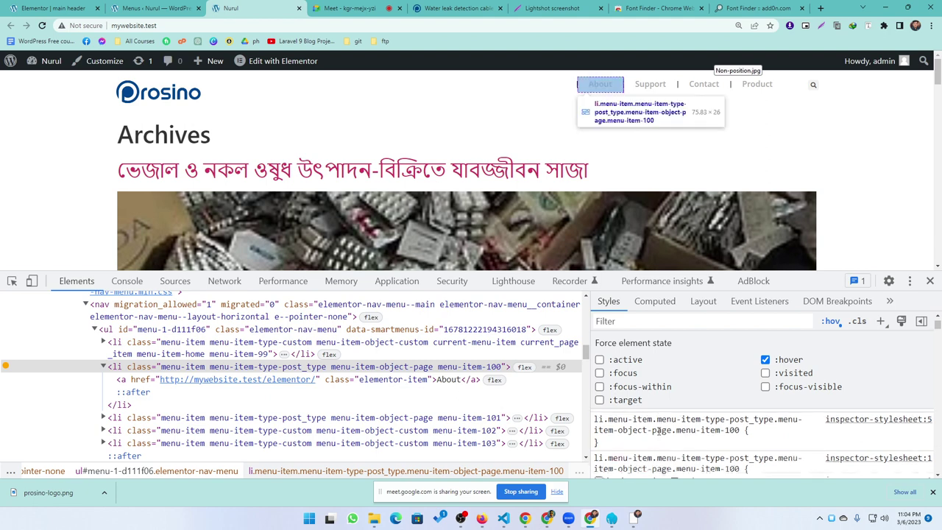
# Select the Home menu item's list element and append :hover to the selector of its .elementor-nav-menu>li flex rule
pyautogui.scroll(2, 168, 379)
pyautogui.scroll(2, 168, 380)
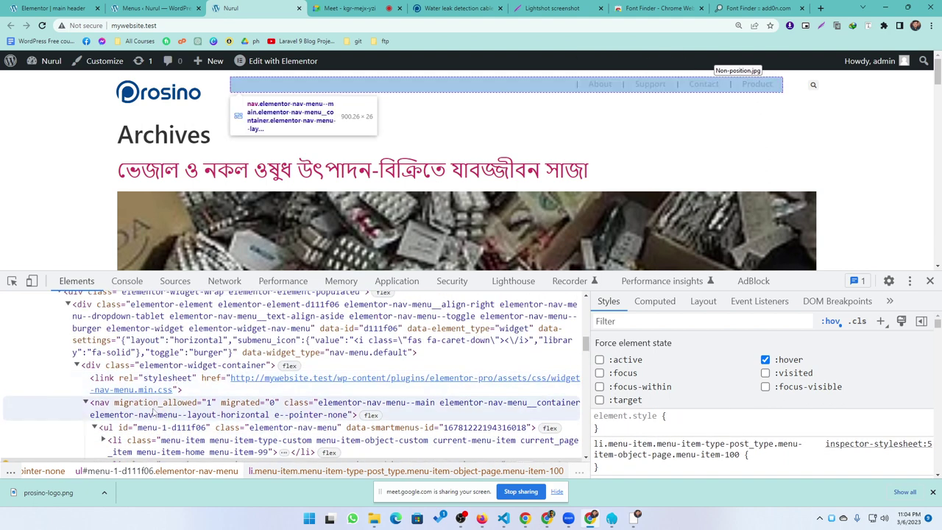
pyautogui.scroll(-2, 158, 390)
pyautogui.click(147, 396)
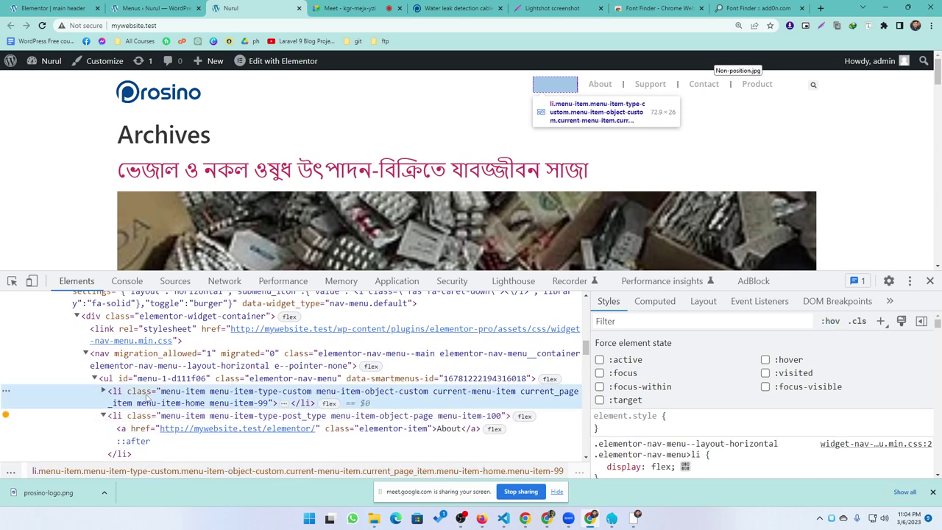
pyautogui.click(699, 456)
pyautogui.press('End')
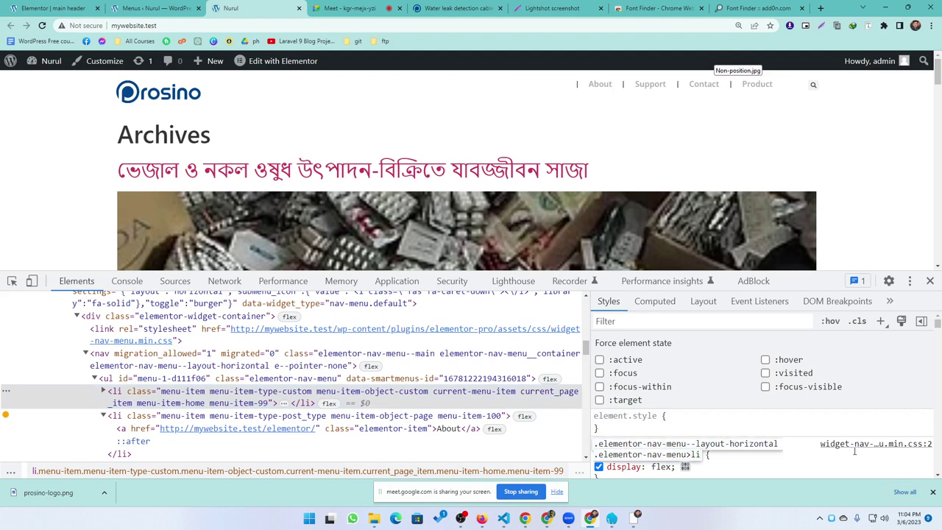
pyautogui.write(':hover')
pyautogui.press('Return')
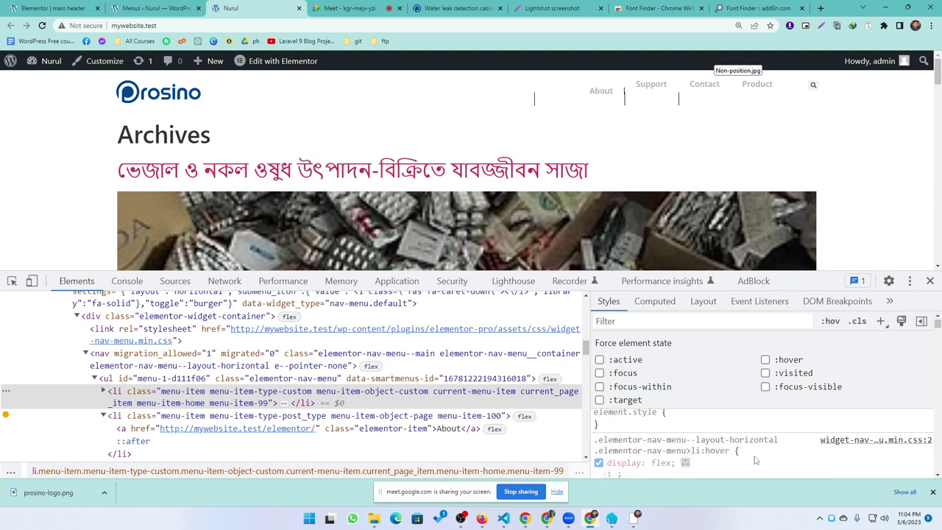
# Add a background declaration to the li:hover rule, trying red before setting it to blue
pyautogui.write('ba')
pyautogui.press('Tab')
pyautogui.write('r')
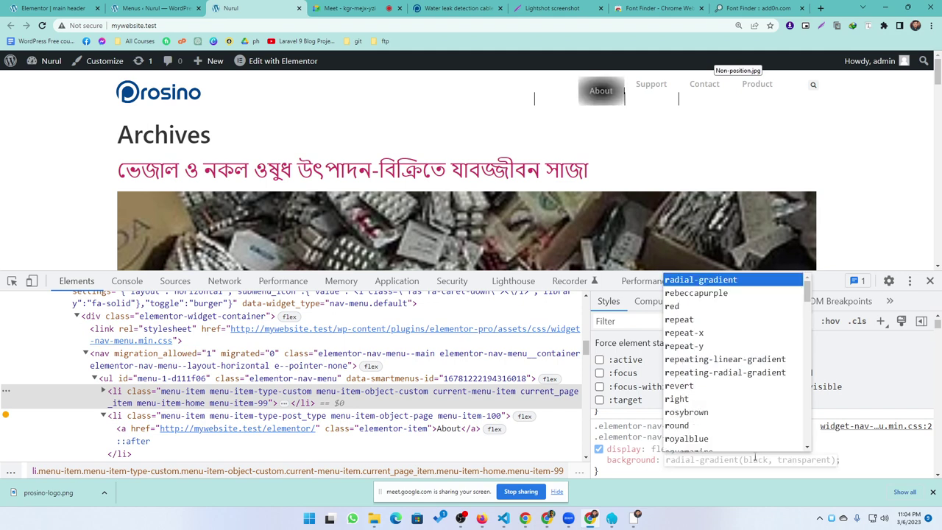
pyautogui.write('ed')
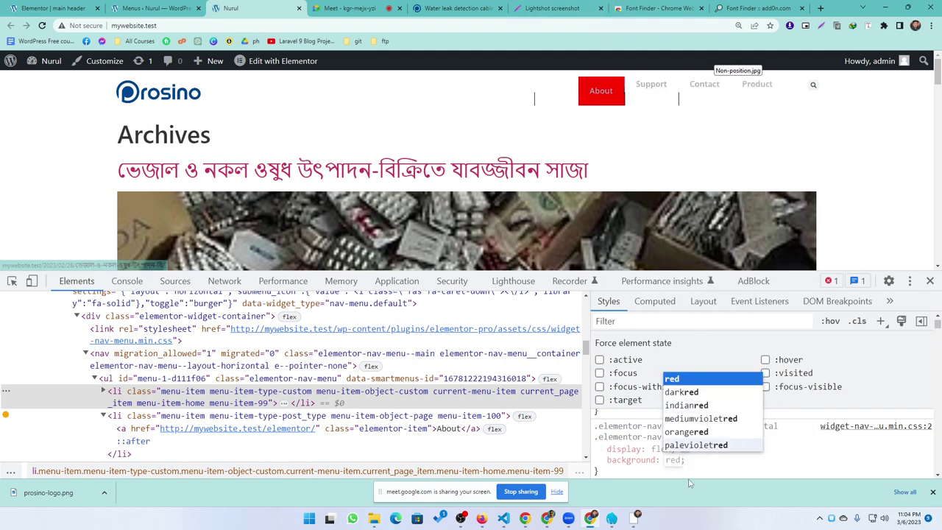
pyautogui.press('BackSpace')
pyautogui.press('BackSpace')
pyautogui.press('BackSpace')
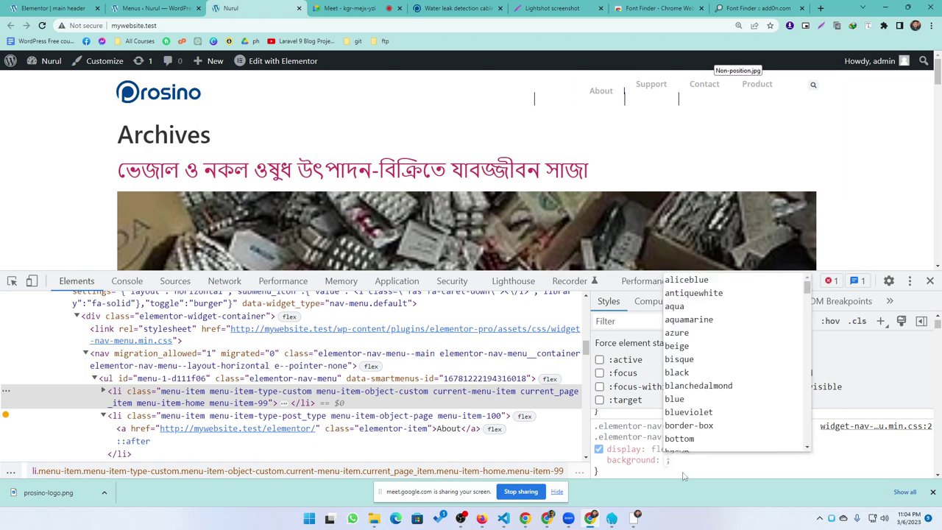
pyautogui.write('blue')
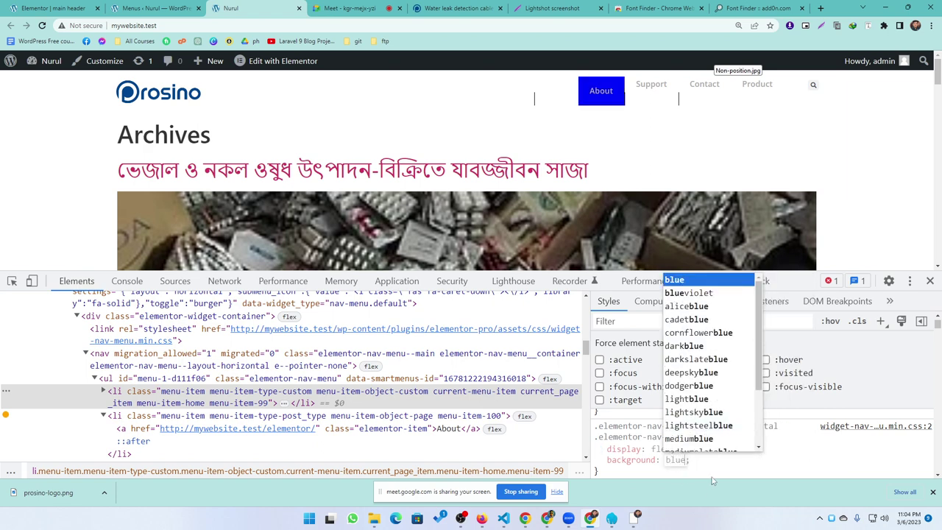
pyautogui.press('Return')
# Copy the complete li:hover rule from the element's styles
pyautogui.scroll(-3, 732, 458)
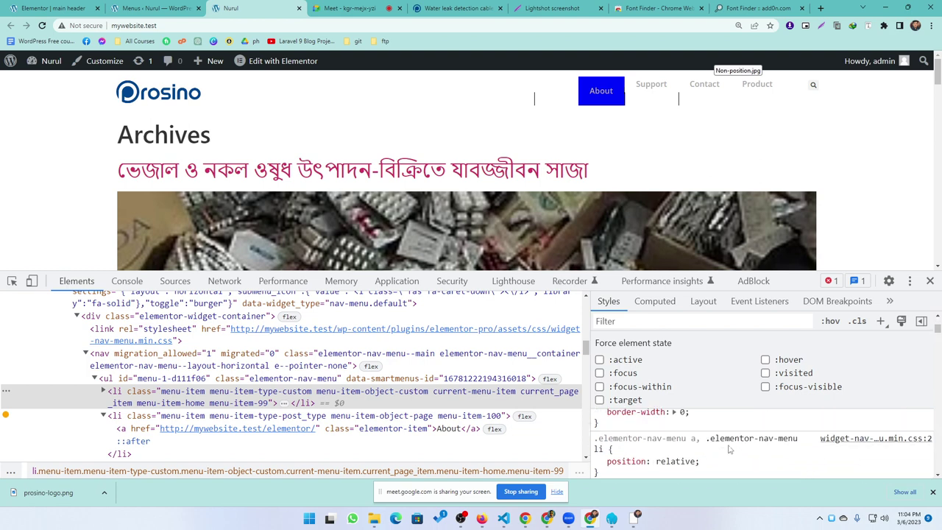
pyautogui.scroll(3, 729, 460)
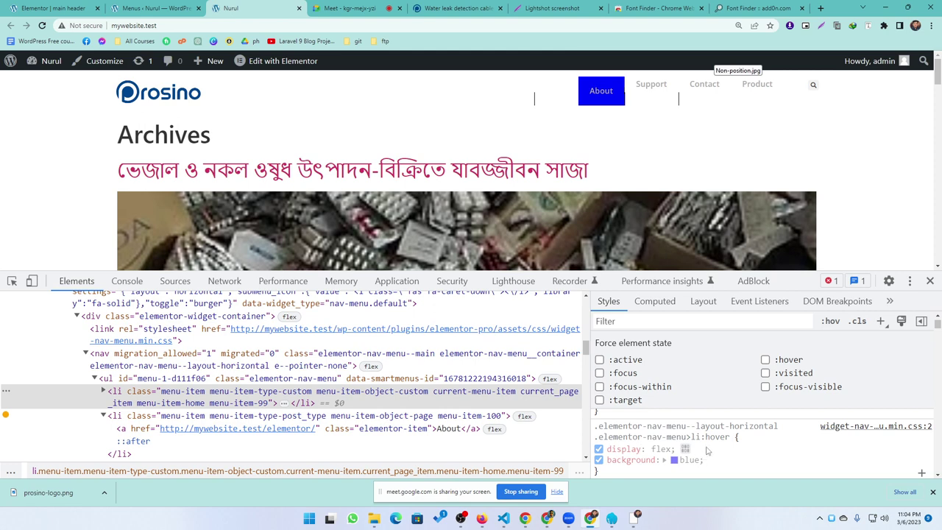
pyautogui.rightClick(719, 465)
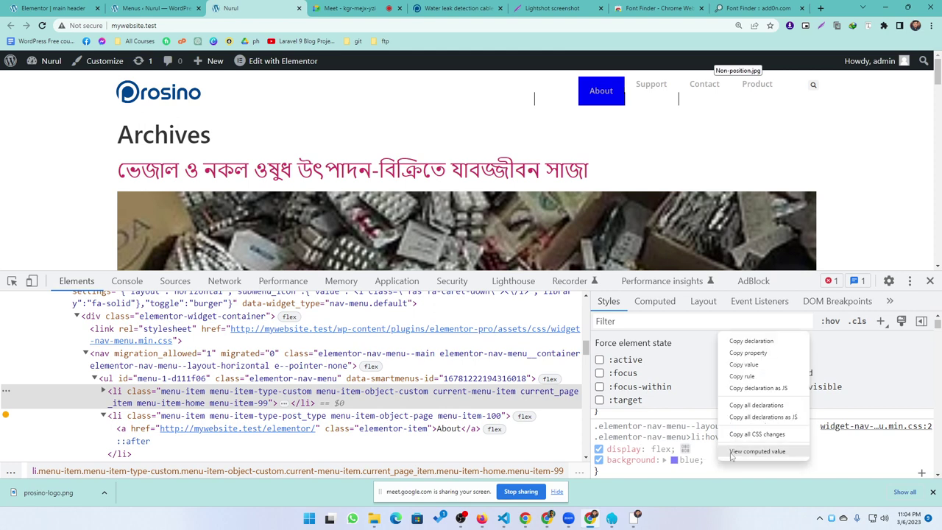
pyautogui.click(749, 378)
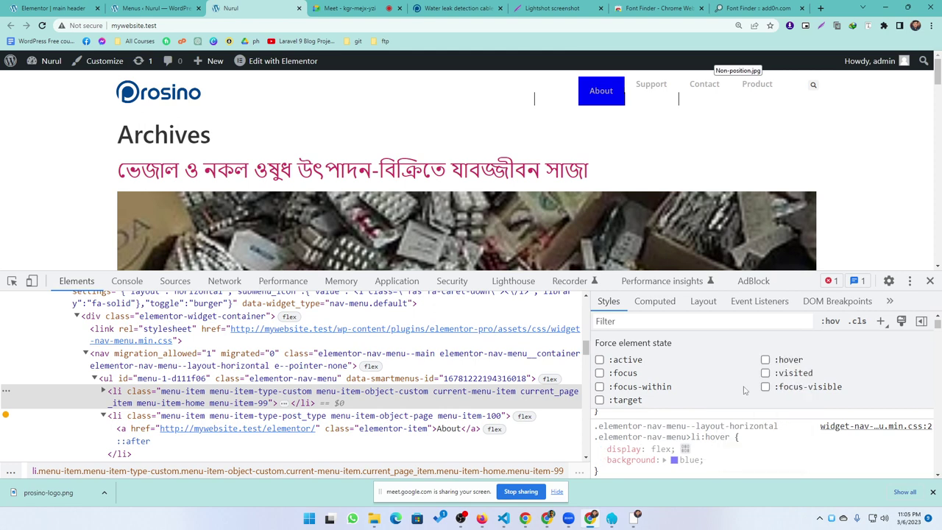
# Open the existing "custom css" entry under Custom CSS & JS in the WordPress admin for editing
pyautogui.click(56, 8)
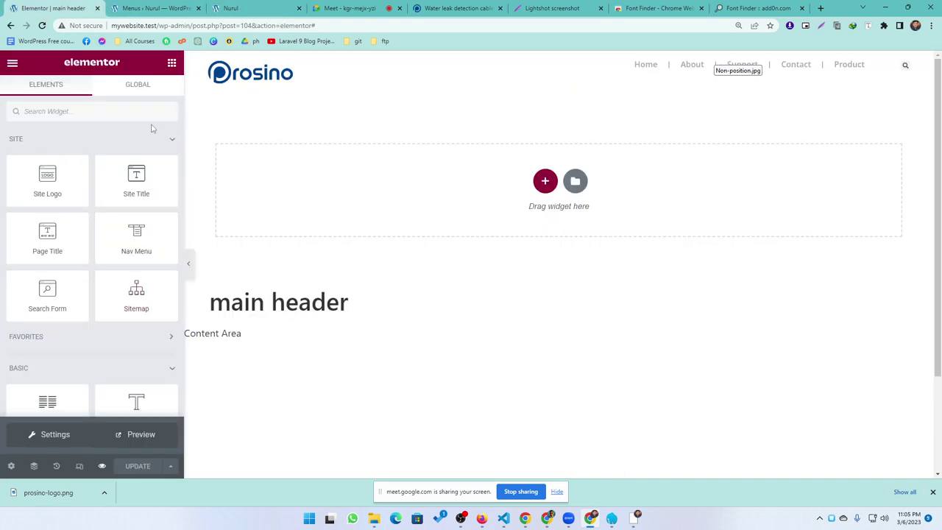
pyautogui.click(153, 8)
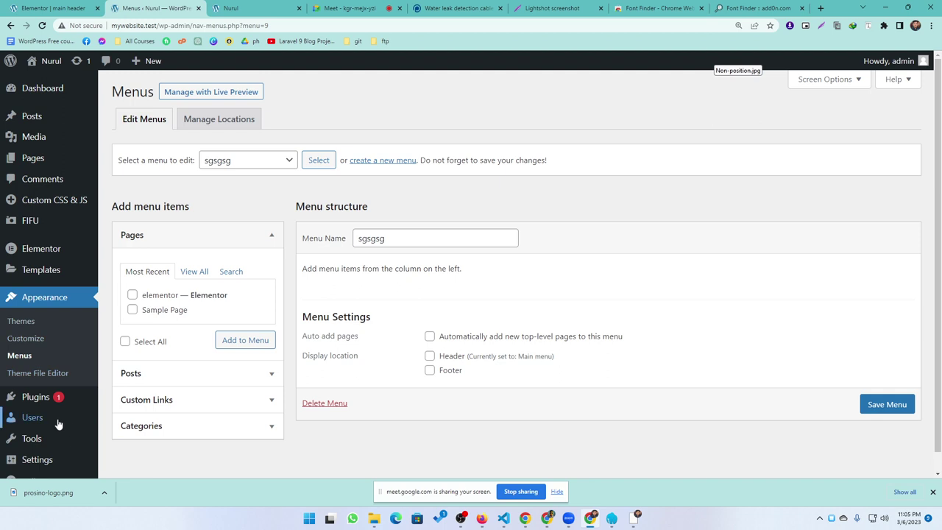
pyautogui.click(103, 197)
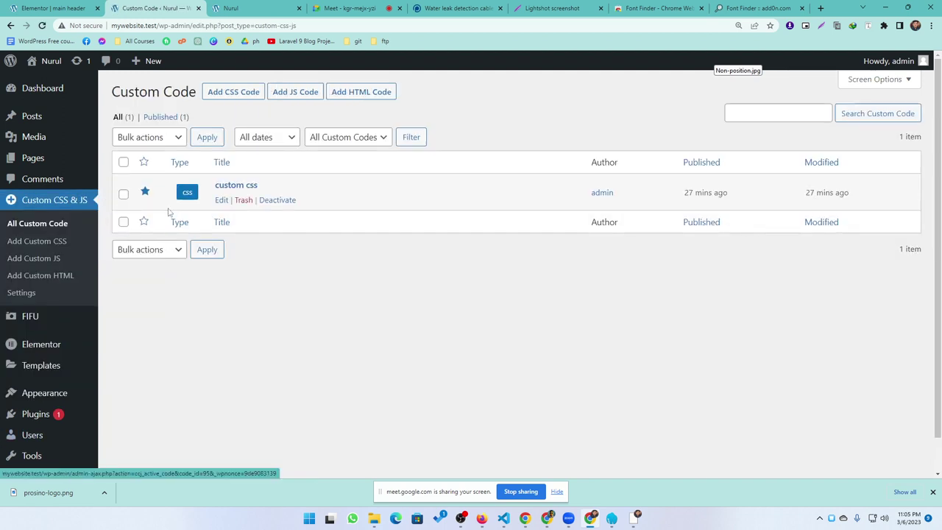
pyautogui.click(220, 200)
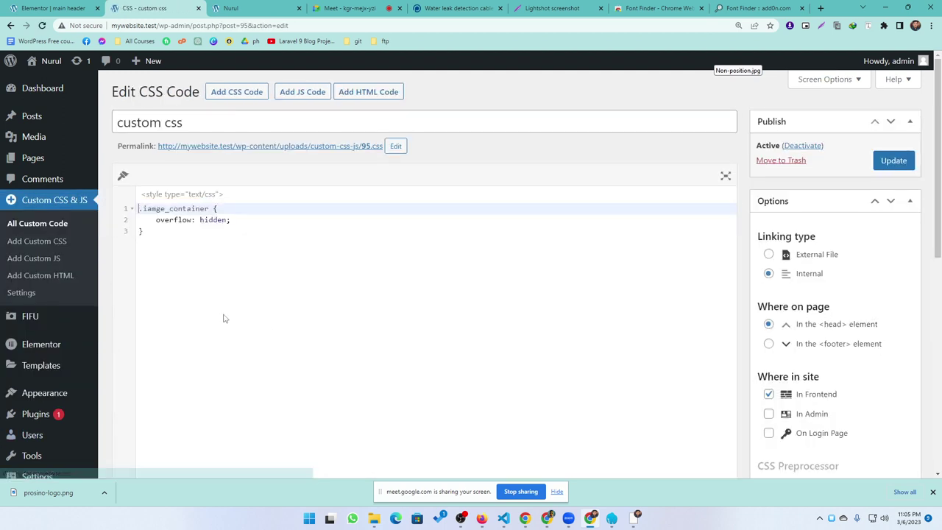
# Paste the copied li:hover rule below the .iamge_container rule and update the custom CSS
pyautogui.press('Return')
pyautogui.hotkey('ctrl', 'v')
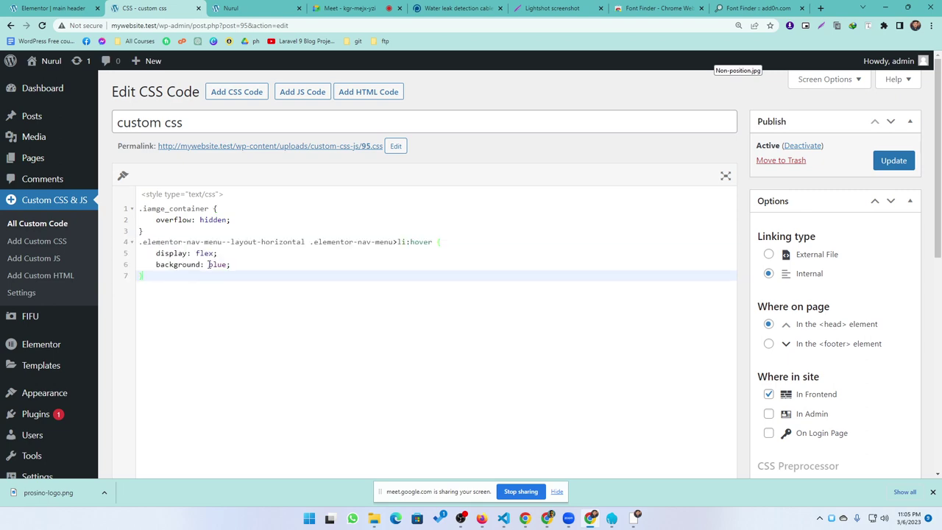
pyautogui.click(892, 169)
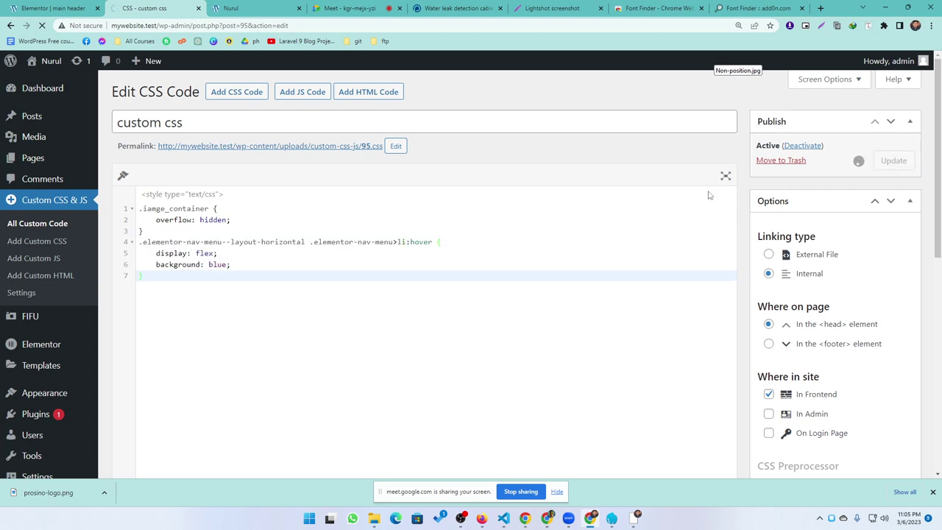
# Reload the site's front page, close the developer tools to check the menu's hover background, and open the header search
pyautogui.click(256, 9)
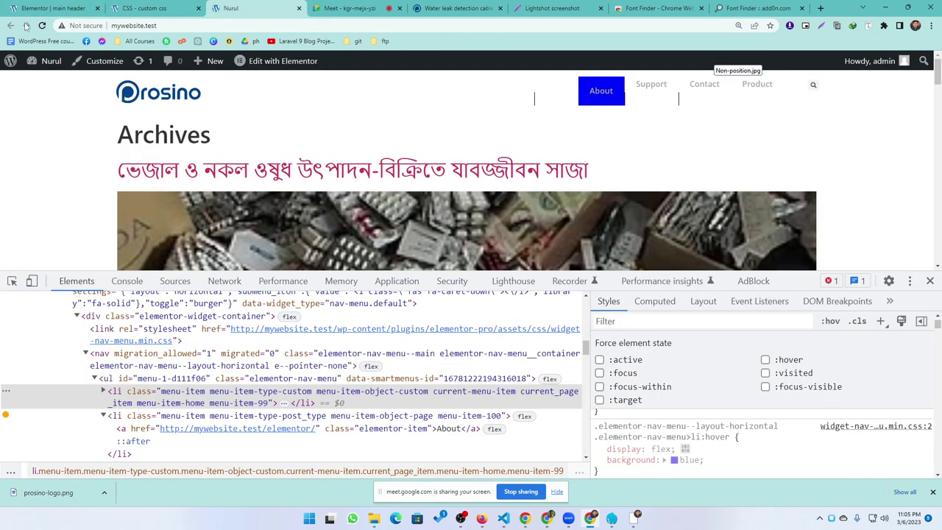
pyautogui.click(42, 25)
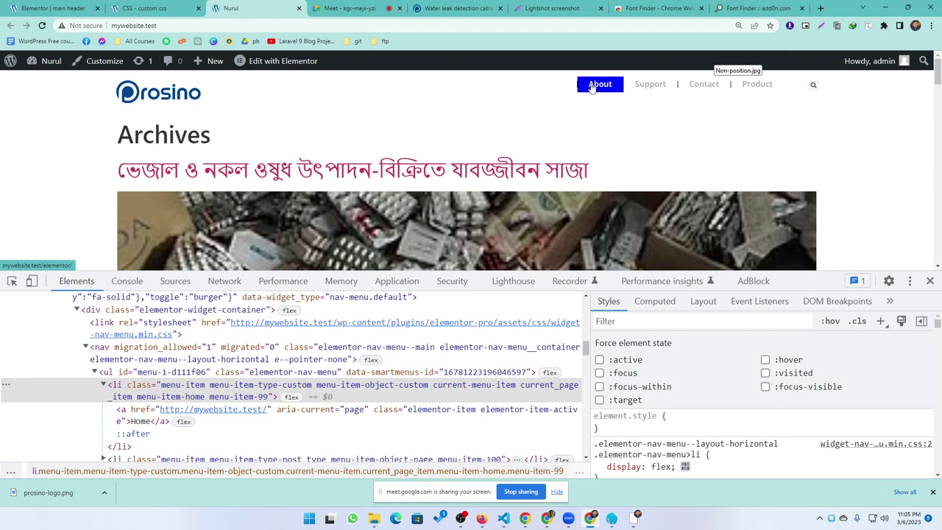
pyautogui.click(930, 281)
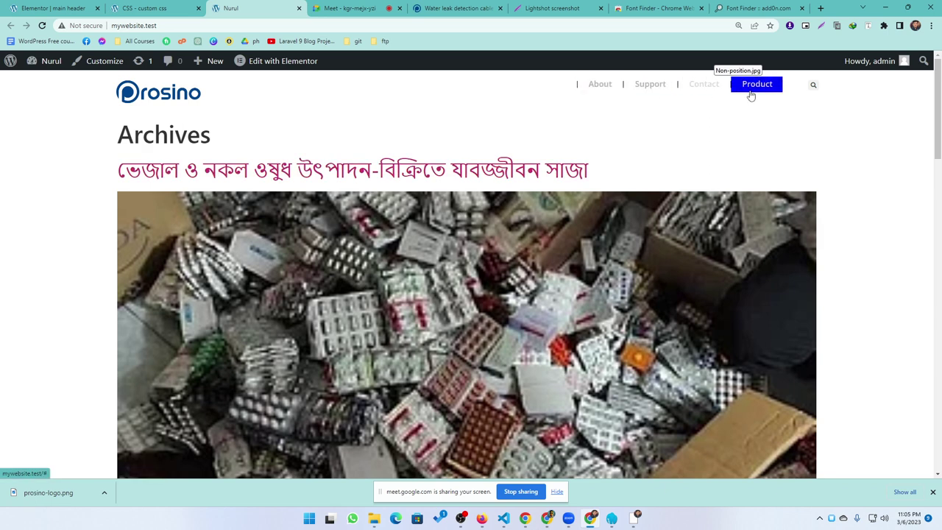
pyautogui.click(814, 86)
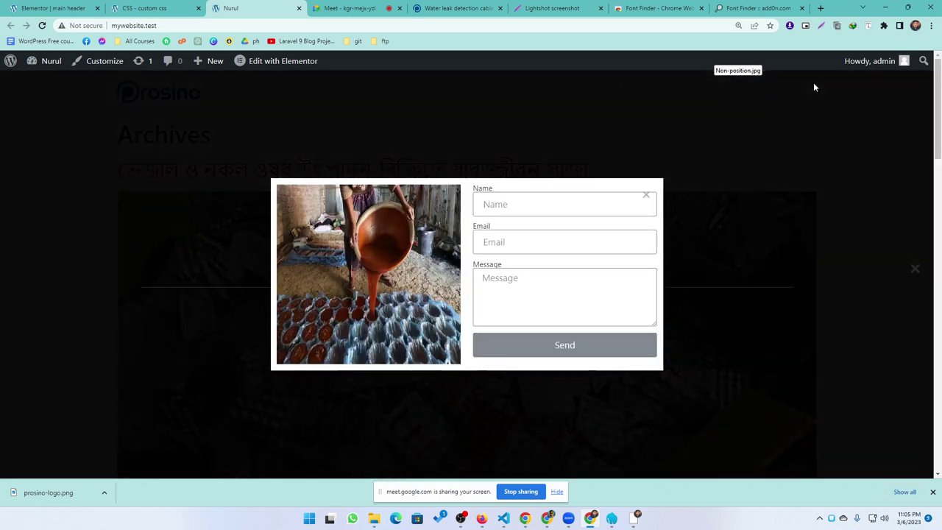
# Close the contact form popup, try the header search with "dfgg", clear the text and close the search overlay
pyautogui.click(646, 197)
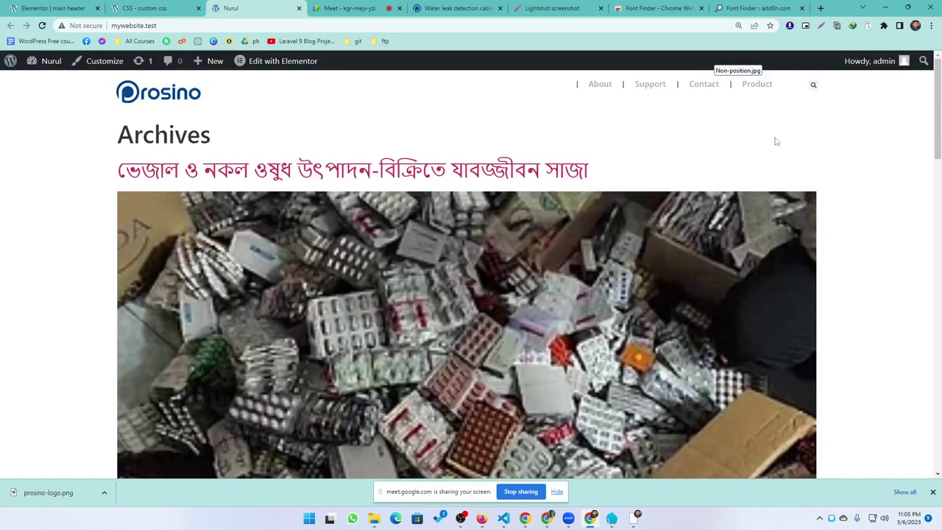
pyautogui.click(813, 85)
pyautogui.write('dfgg')
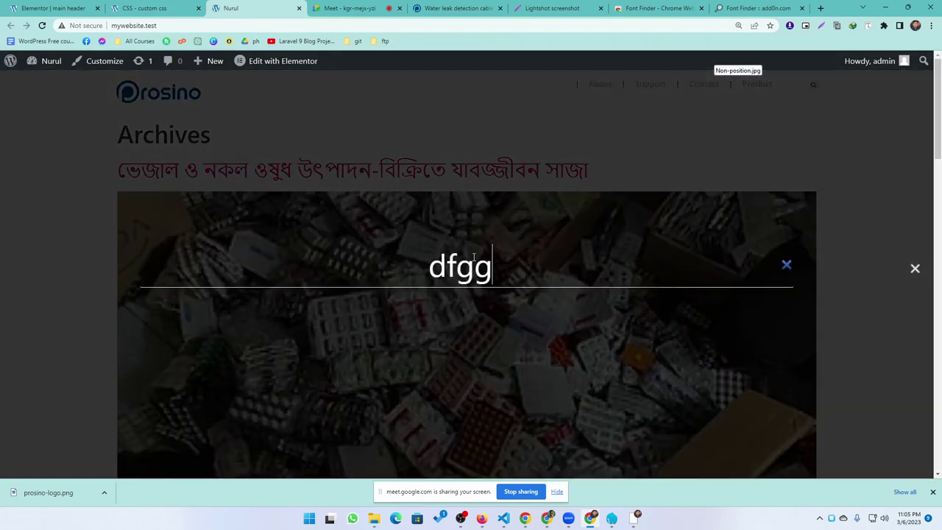
pyautogui.click(786, 266)
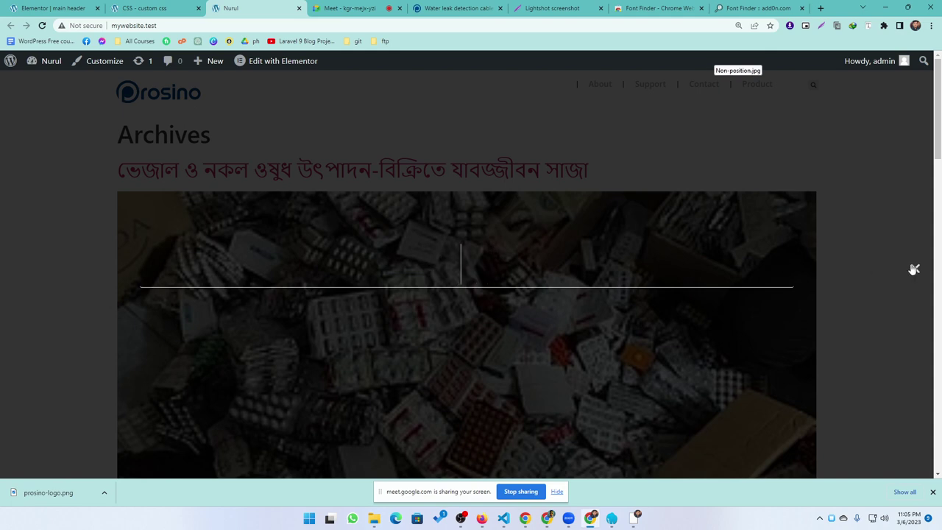
pyautogui.click(916, 271)
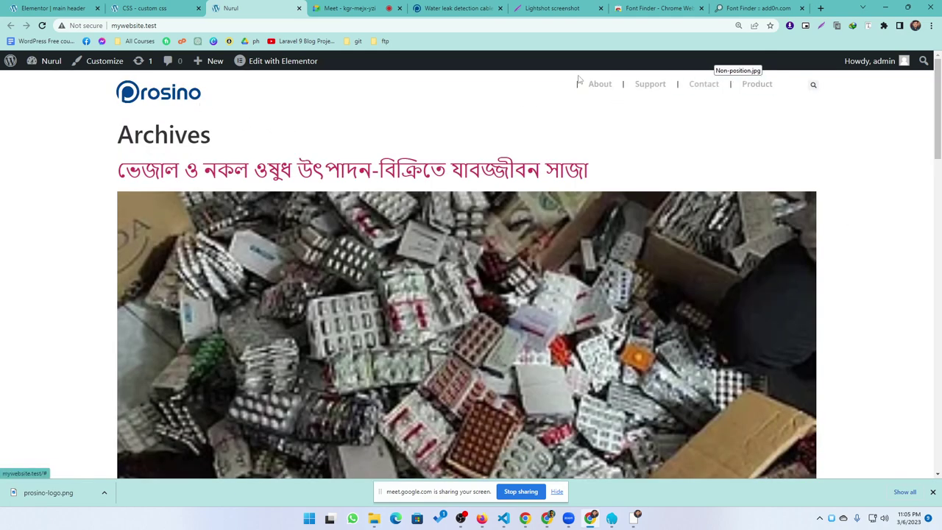
# Look through the front page's posts and compare its header menu with the one on the prosinogroup.com reference site
pyautogui.scroll(-10, 711, 141)
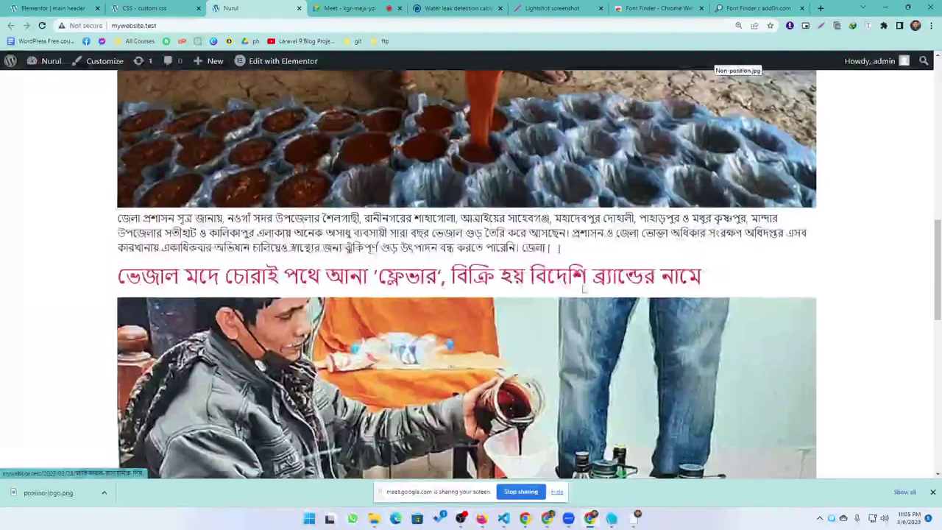
pyautogui.scroll(-10, 582, 291)
pyautogui.scroll(8, 378, 298)
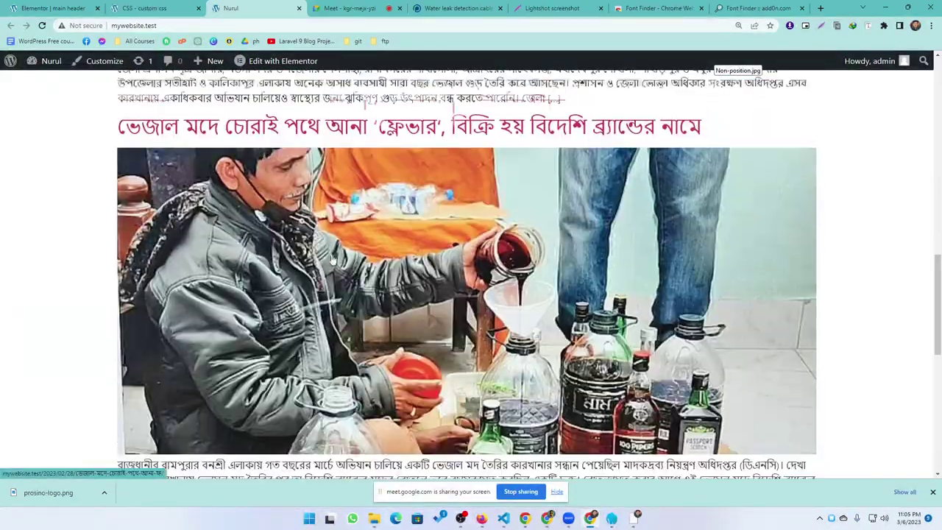
pyautogui.scroll(10, 333, 259)
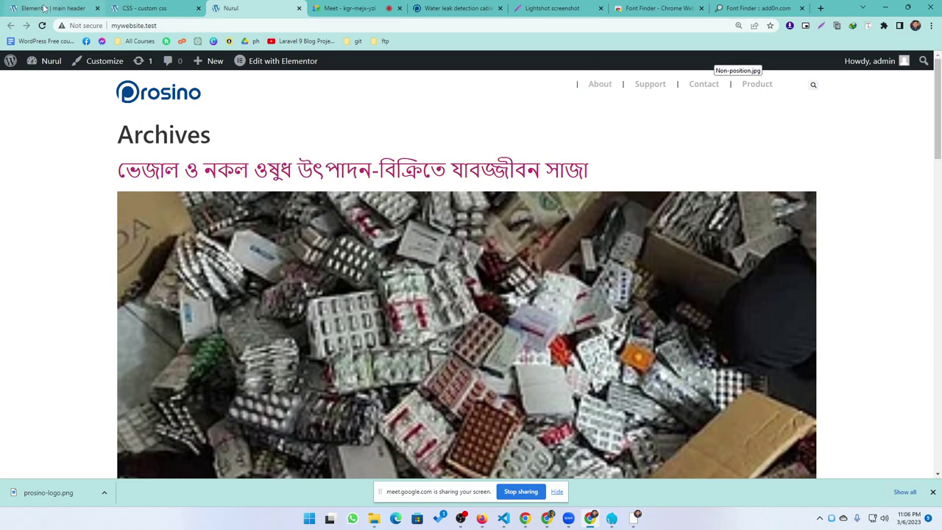
pyautogui.click(445, 8)
pyautogui.moveTo(583, 74)
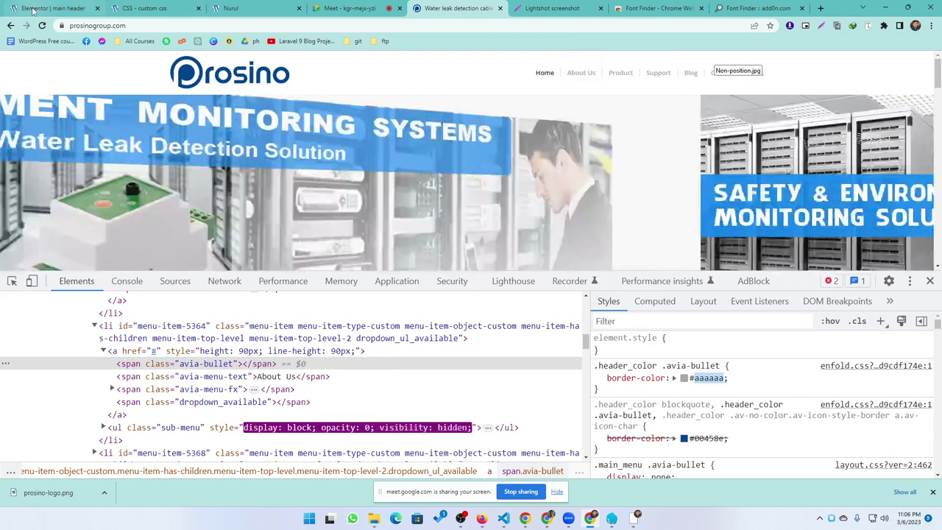
# Set the divider height of the main header's Nav Menu to 36 px in Elementor, update the header and reload the front page
pyautogui.click(32, 10)
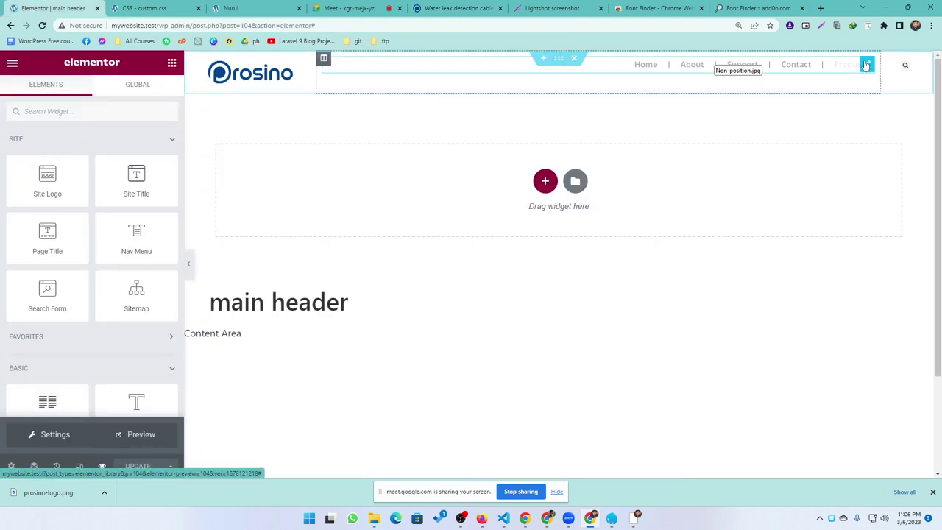
pyautogui.click(866, 65)
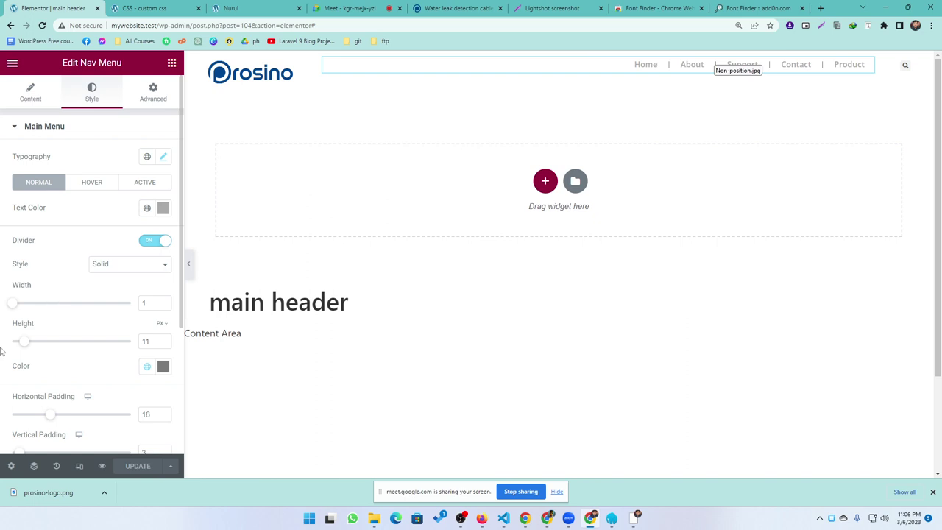
pyautogui.scroll(-1, 40, 341)
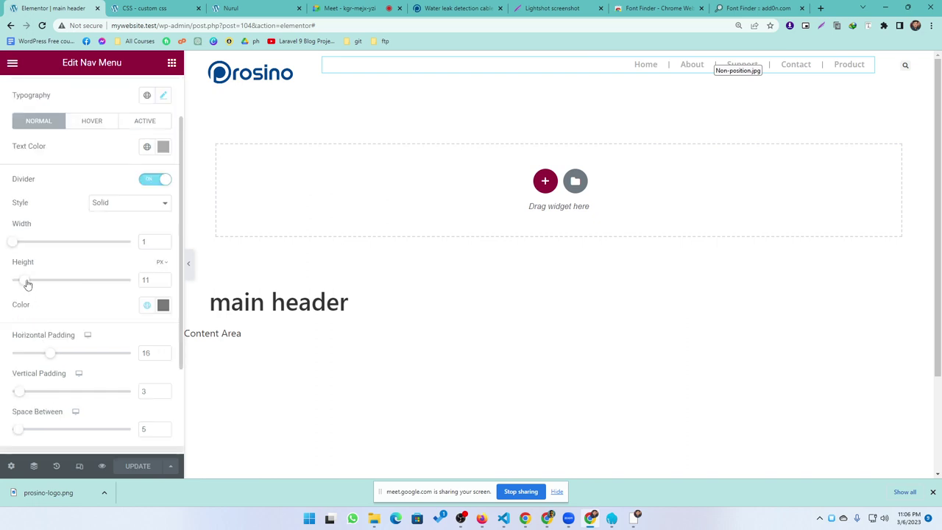
pyautogui.moveTo(27, 281); pyautogui.dragTo(53, 280)
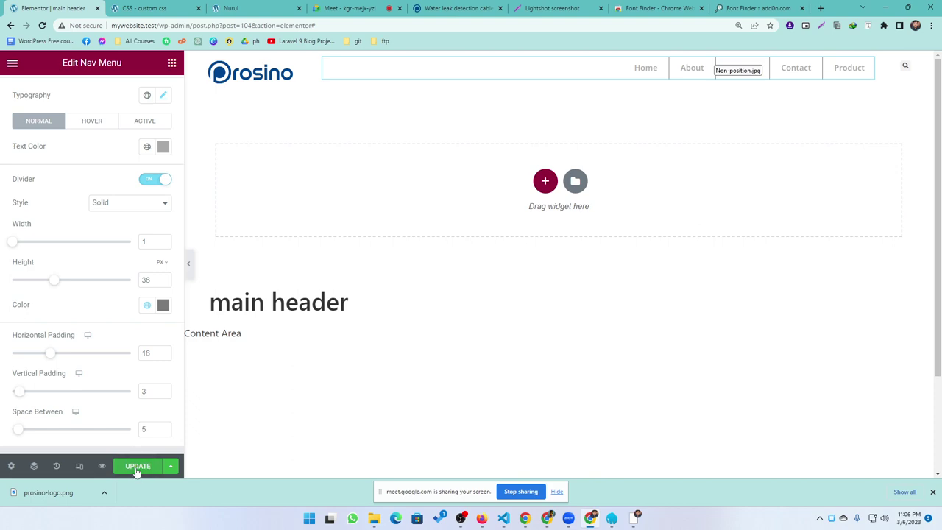
pyautogui.click(137, 465)
pyautogui.click(141, 8)
pyautogui.click(243, 8)
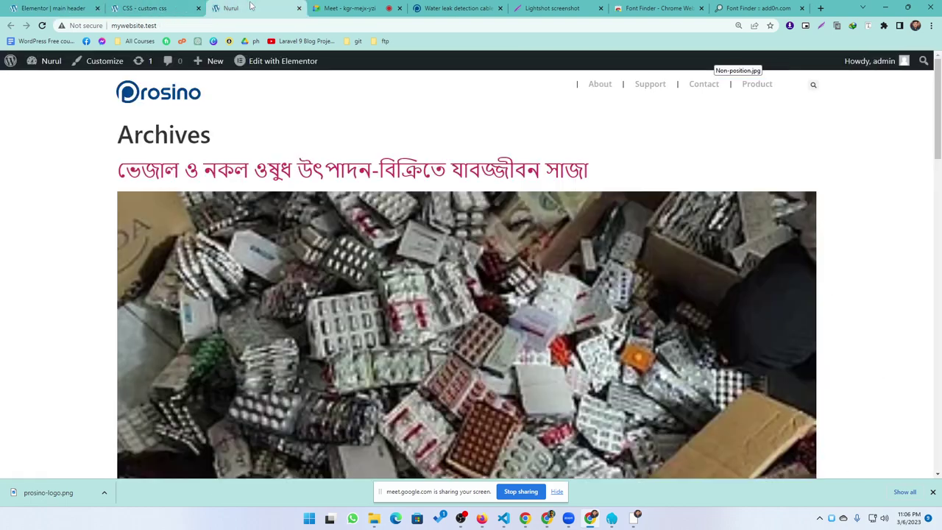
pyautogui.click(42, 27)
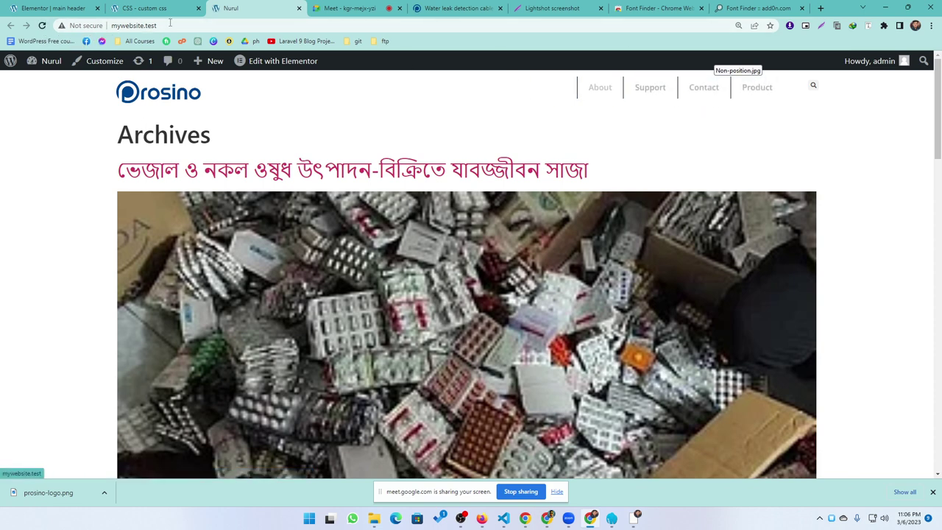
# Switch the Nav Menu's divider off in the Elementor header to compare the look, and switch it back on
pyautogui.click(48, 8)
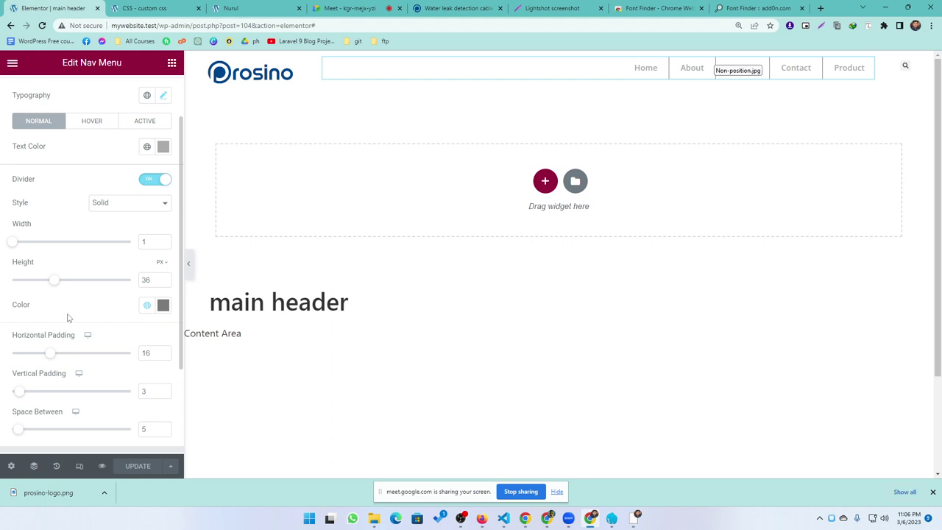
pyautogui.scroll(1, 65, 308)
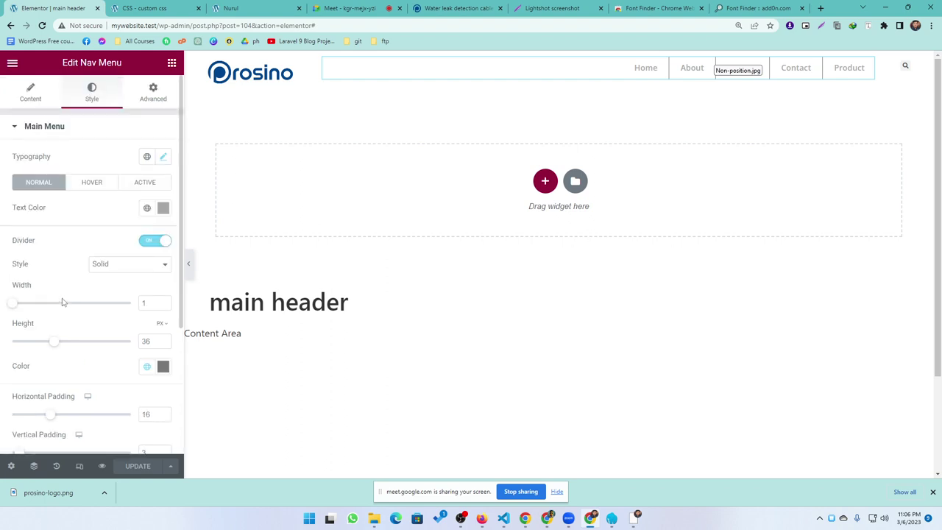
pyautogui.scroll(-1, 65, 281)
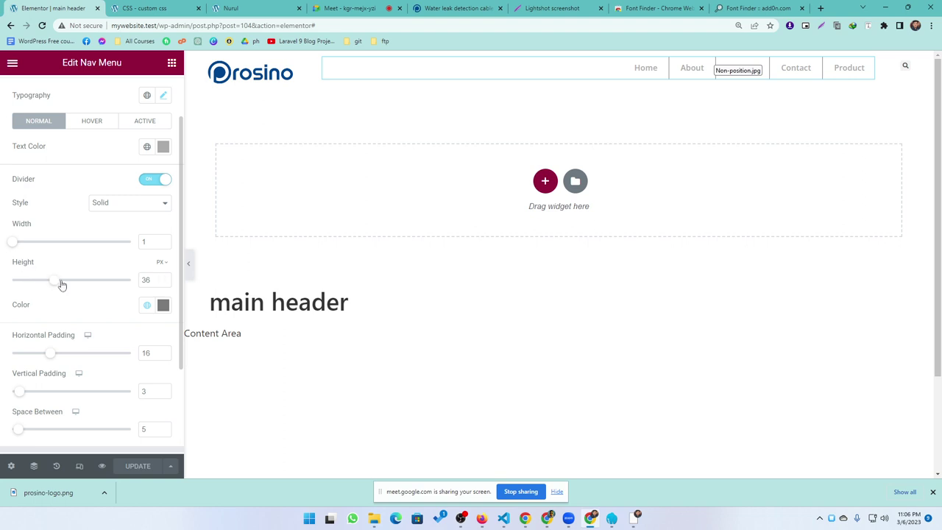
pyautogui.click(151, 183)
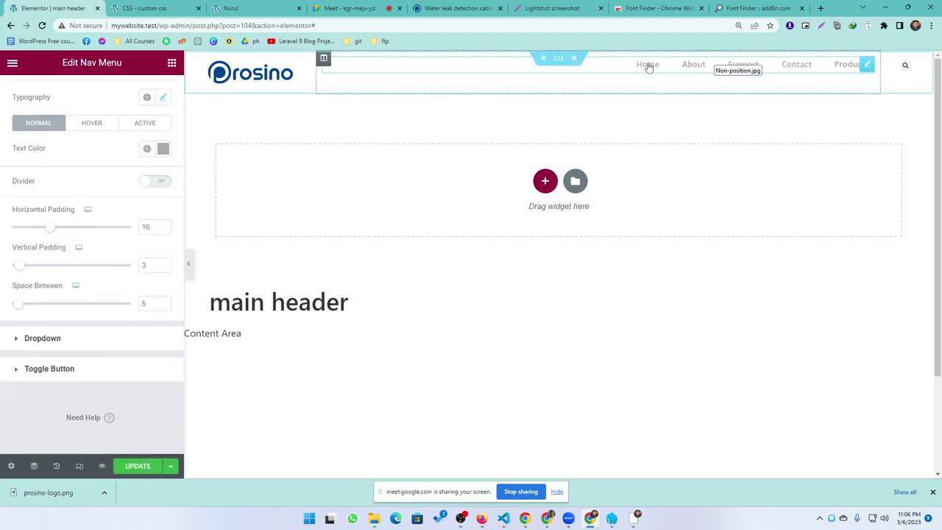
pyautogui.click(149, 182)
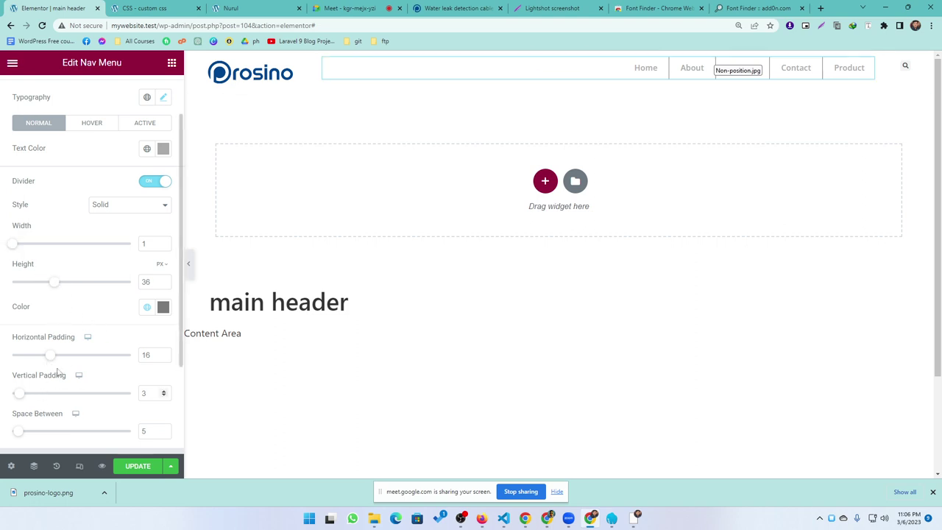
# Set the Nav Menu's divider height to 10 px and vertical padding to 15, update the header and reload the front page
pyautogui.moveTo(62, 289); pyautogui.dragTo(25, 295)
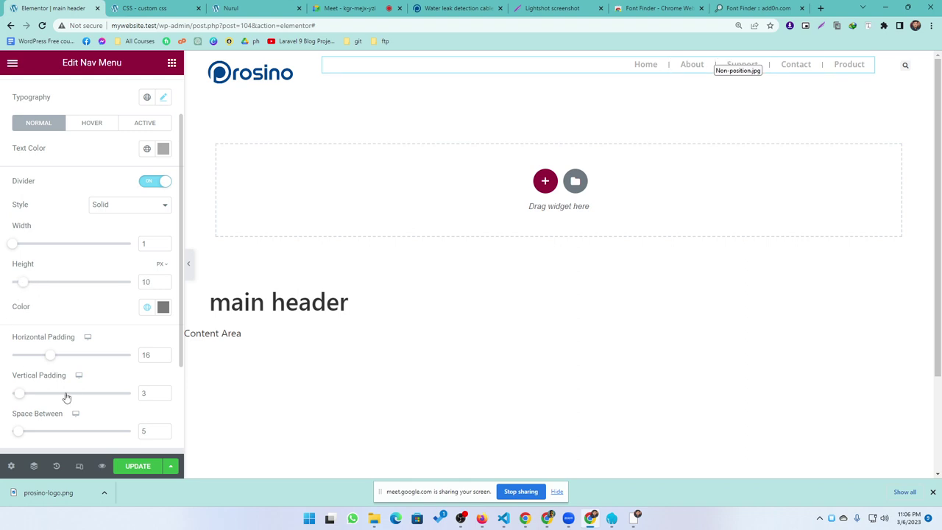
pyautogui.scroll(-1, 65, 395)
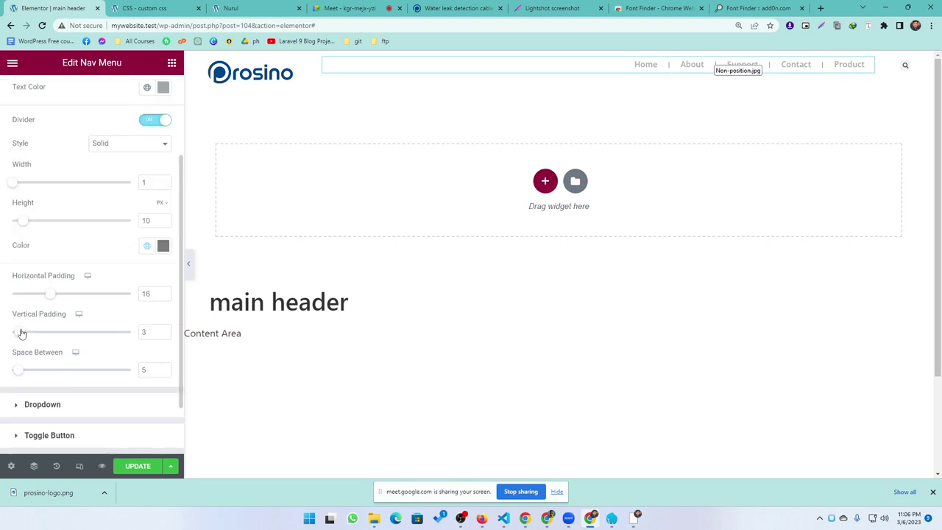
pyautogui.moveTo(21, 333); pyautogui.dragTo(51, 336)
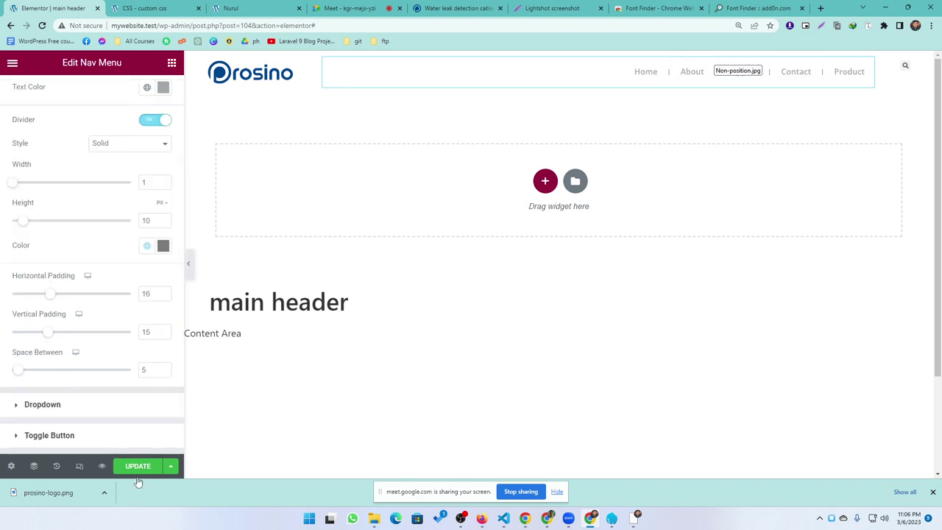
pyautogui.click(138, 466)
pyautogui.click(240, 8)
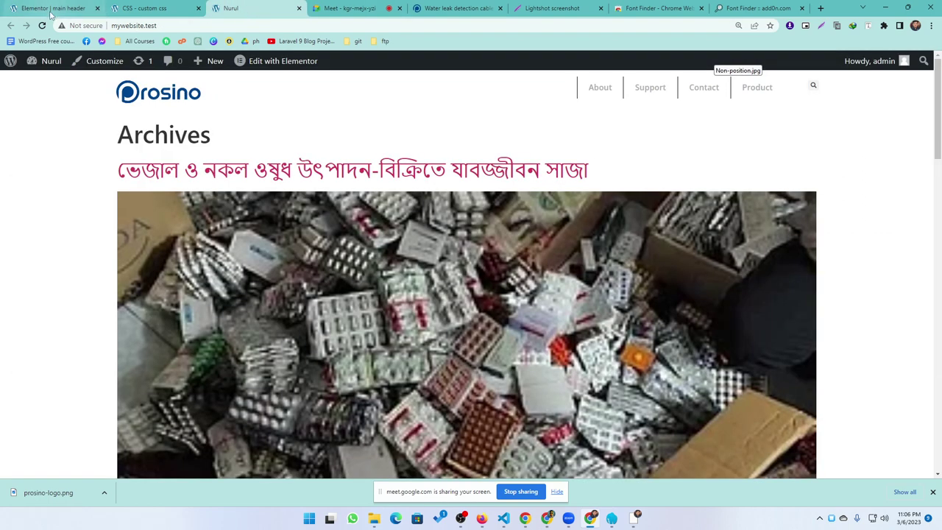
pyautogui.click(42, 25)
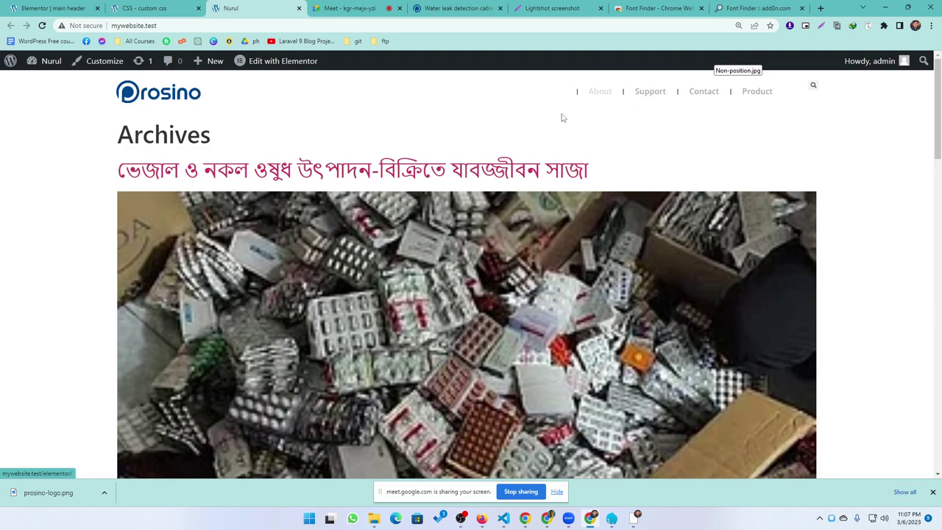
# Compare the menu's spacing and hover look on the prosinogroup.com reference site, in the Elementor editor and on the front page
pyautogui.click(462, 8)
pyautogui.moveTo(594, 81)
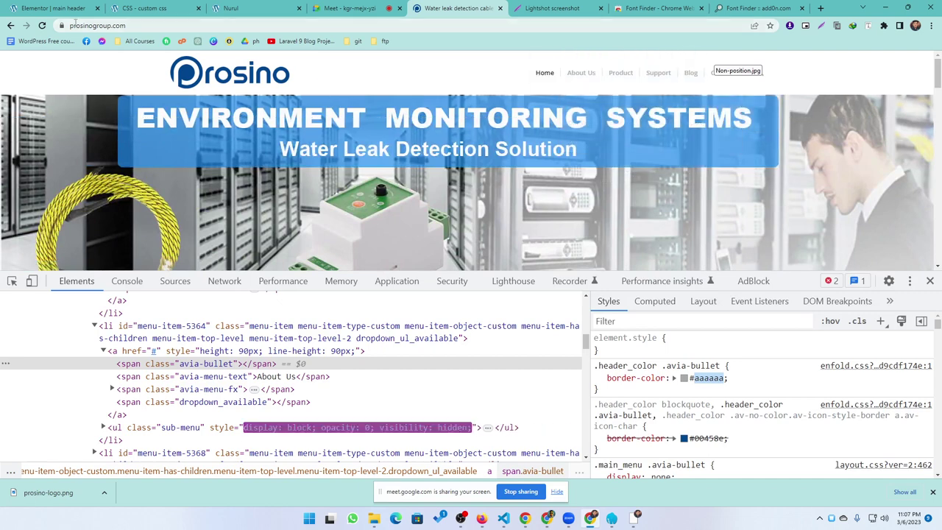
pyautogui.hotkey('ctrl', '1')
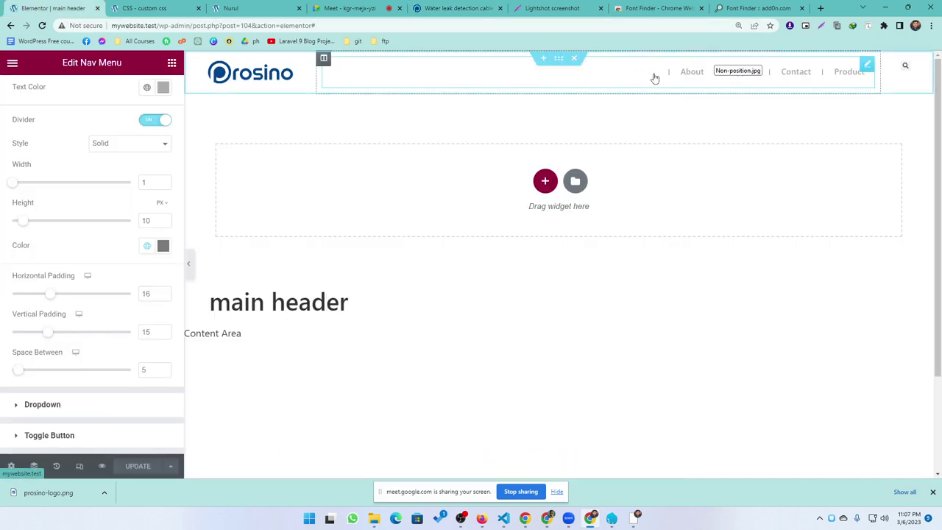
pyautogui.click(153, 8)
pyautogui.hotkey('ctrl', '3')
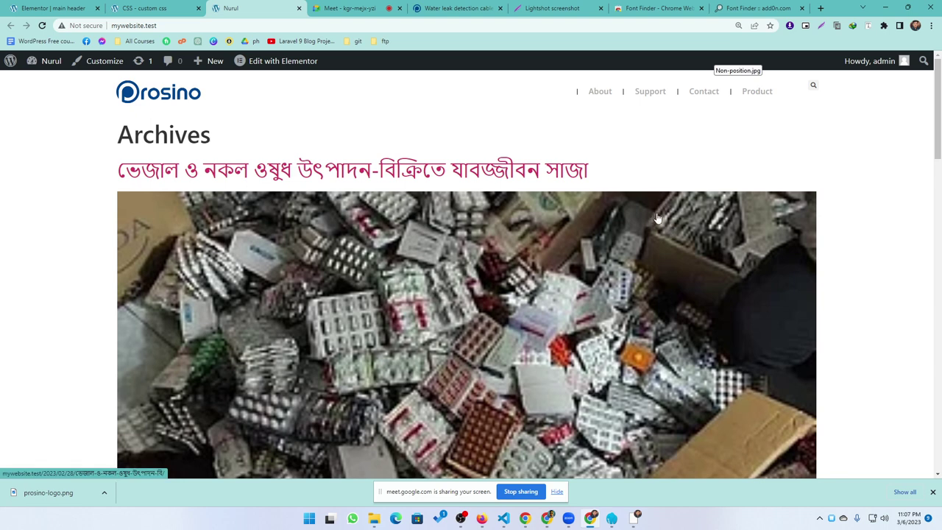
# Examine the Nav Menu's main menu style settings, including the hover and active text colors, and check the menu on the front page
pyautogui.click(61, 7)
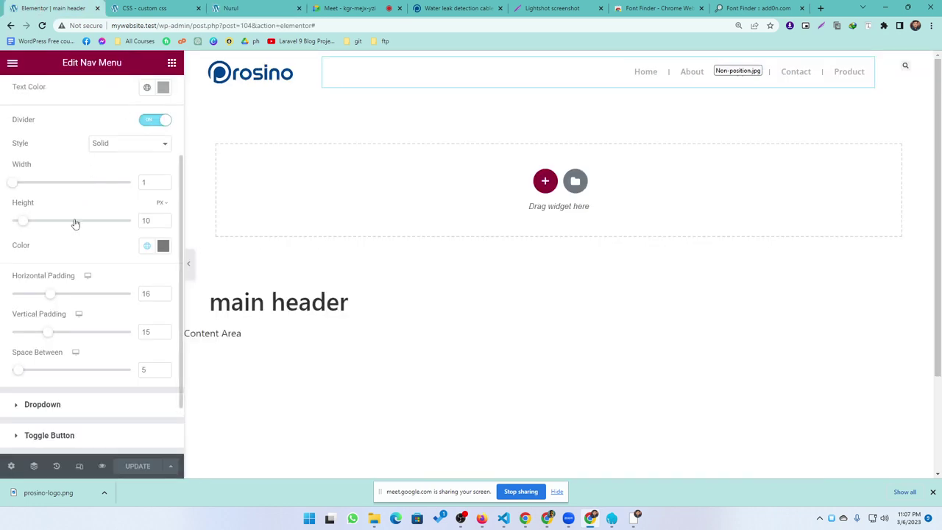
pyautogui.scroll(2, 97, 329)
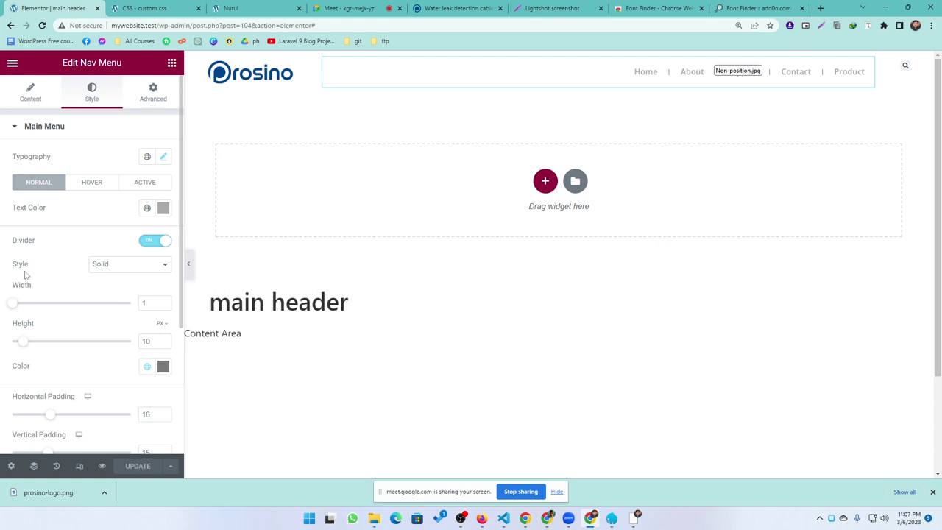
pyautogui.scroll(-1, 74, 316)
pyautogui.scroll(-1, 154, 322)
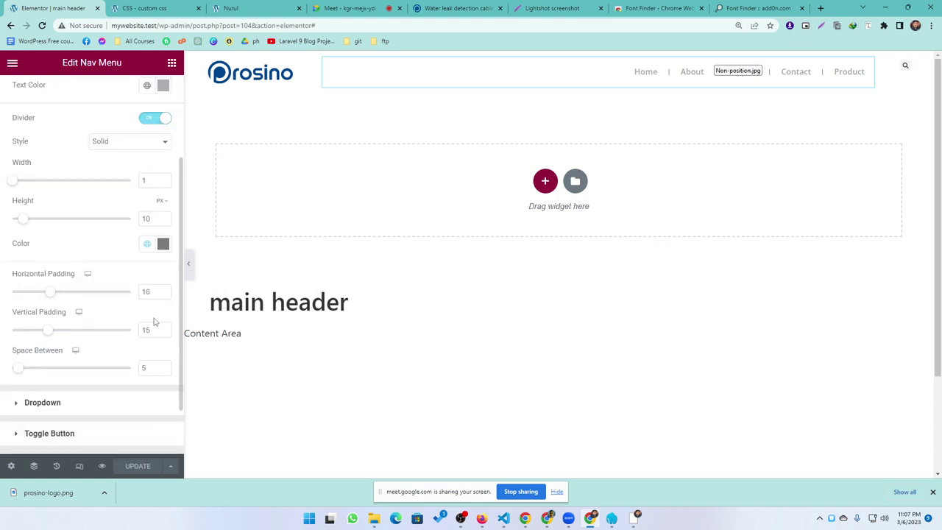
pyautogui.scroll(-1, 97, 328)
pyautogui.scroll(2, 92, 337)
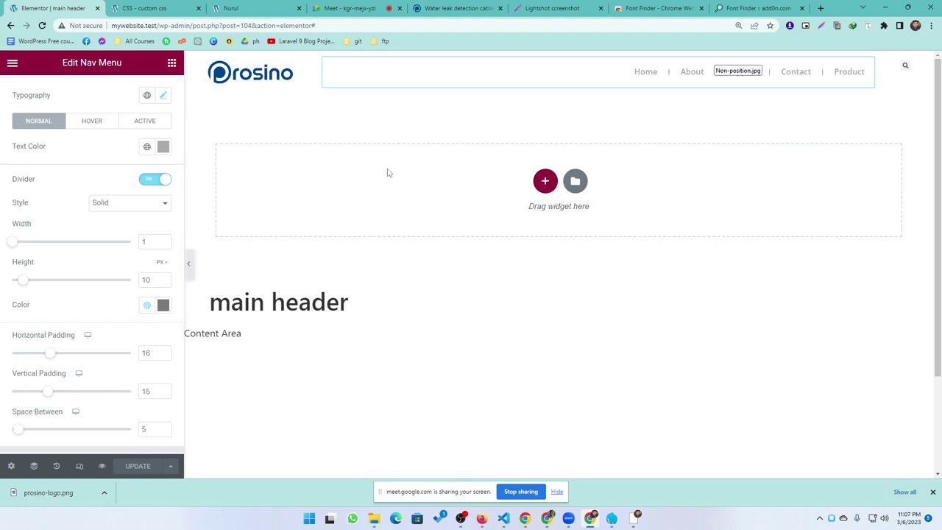
pyautogui.click(251, 8)
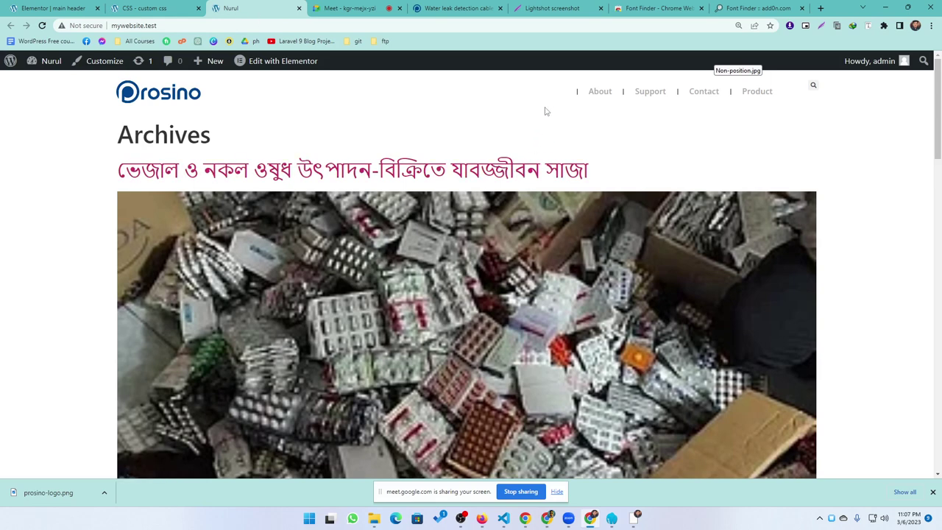
pyautogui.click(52, 7)
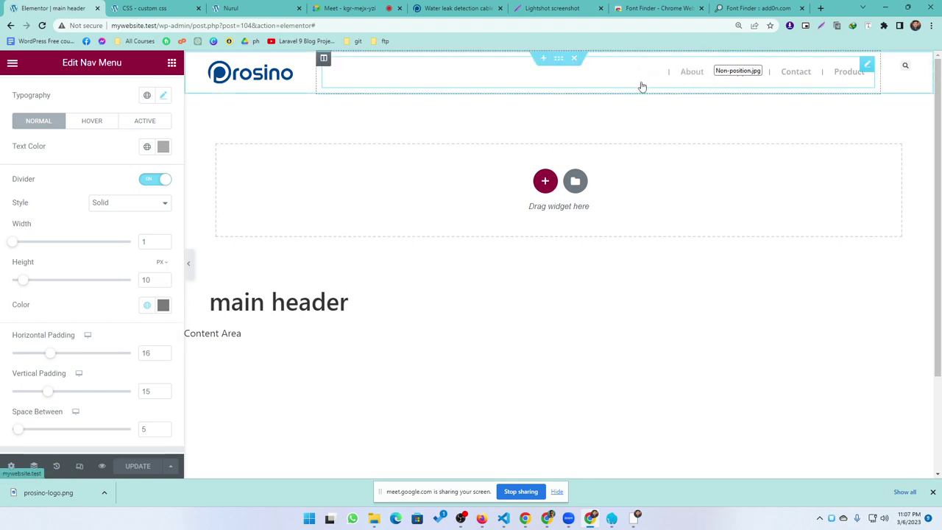
pyautogui.click(94, 125)
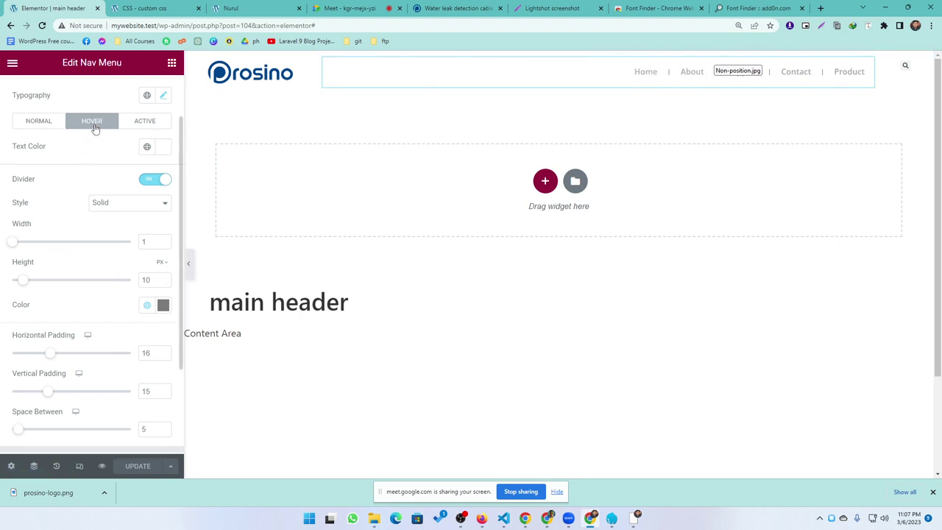
pyautogui.click(138, 125)
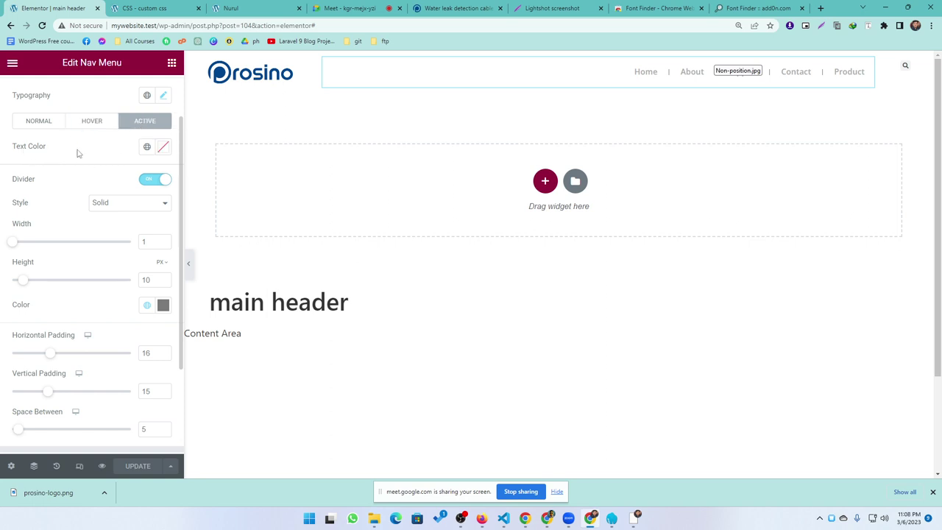
# Set the Nav Menu's active text color to #000000, update the header and reload the front page
pyautogui.click(163, 146)
pyautogui.moveTo(113, 243); pyautogui.dragTo(1, 331)
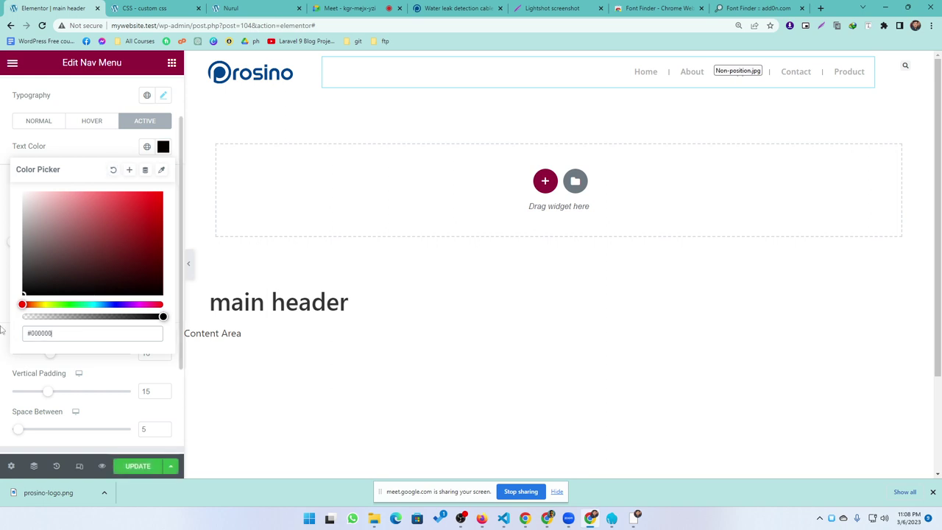
pyautogui.click(137, 466)
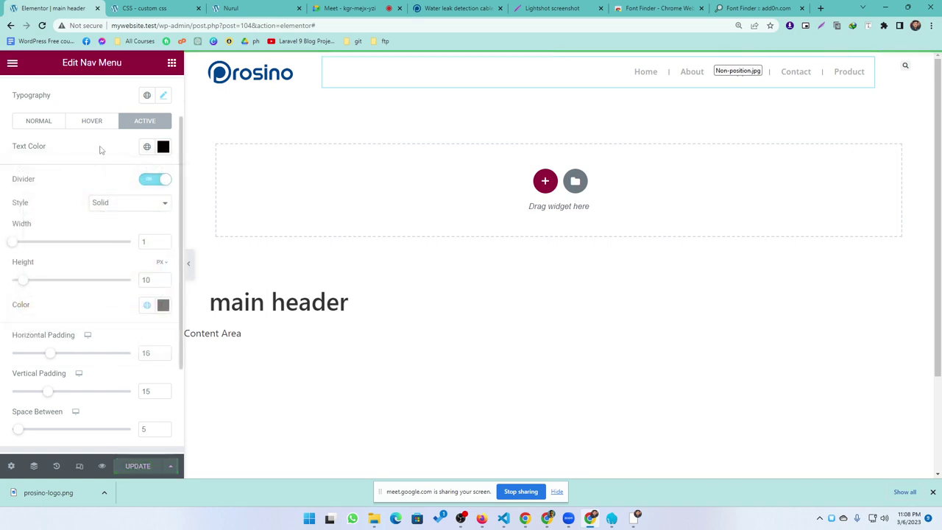
pyautogui.click(247, 9)
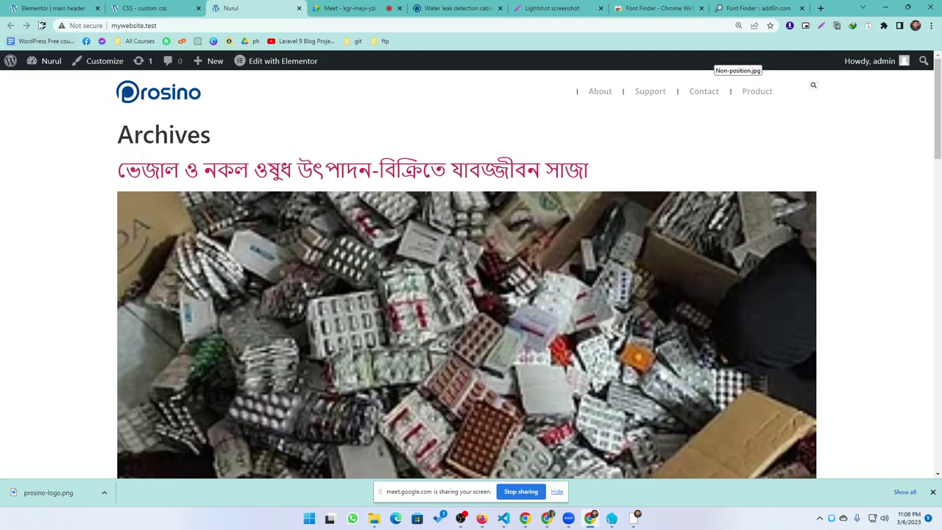
pyautogui.click(42, 25)
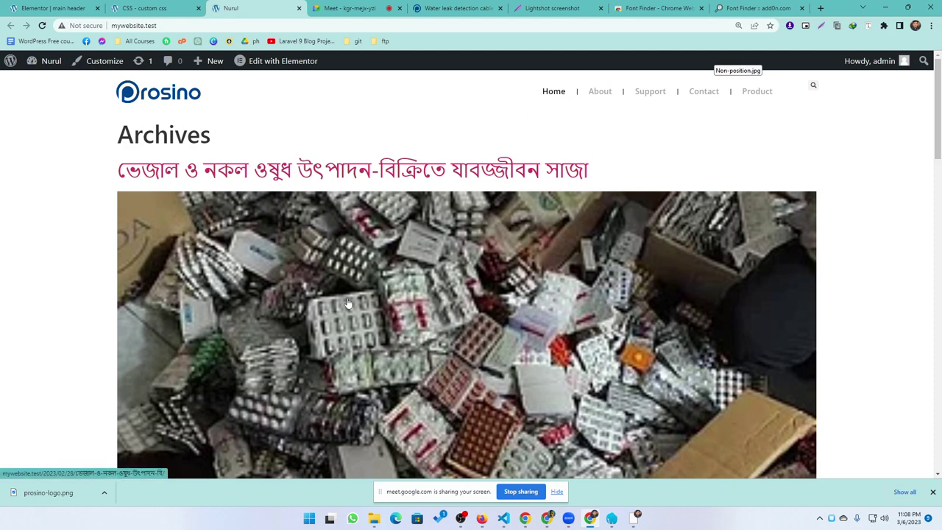
# Dismiss the contact form popup and look through the archive posts on the front page from the header down
pyautogui.moveTo(597, 172); pyautogui.dragTo(116, 171)
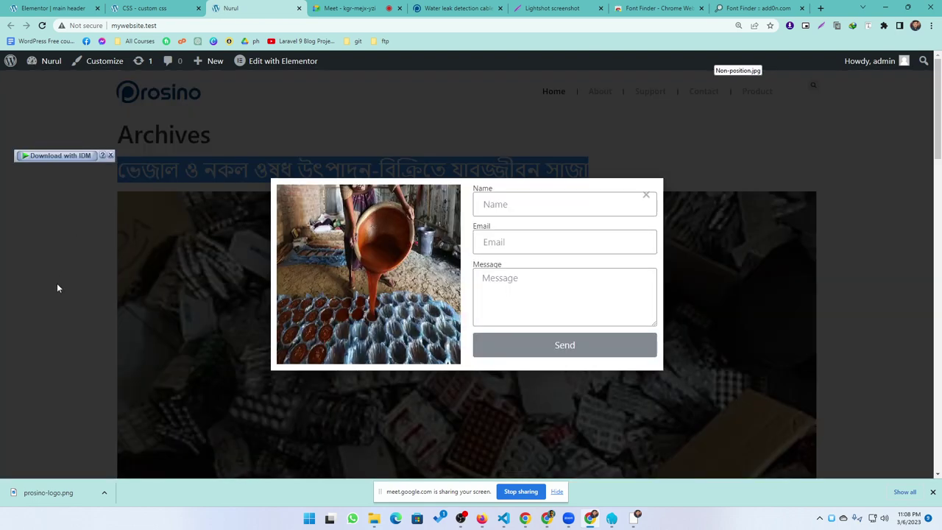
pyautogui.click(616, 149)
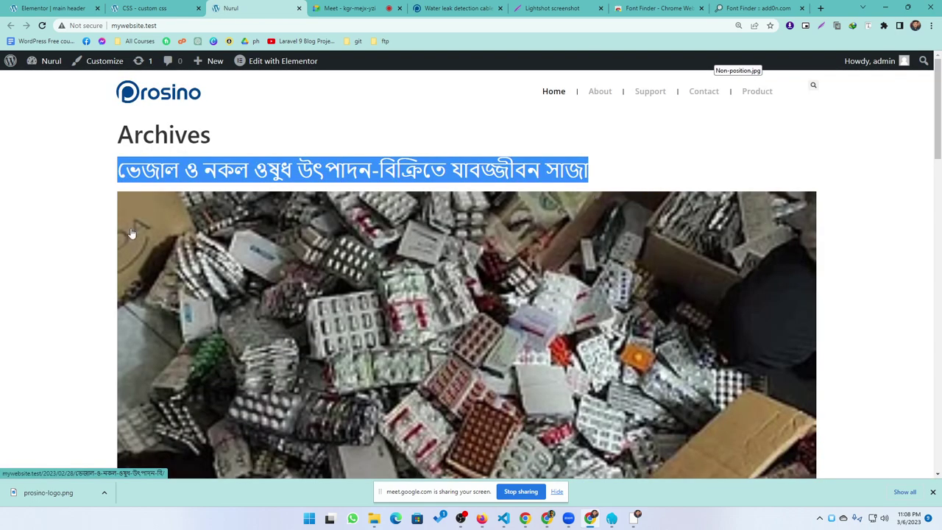
pyautogui.click(90, 200)
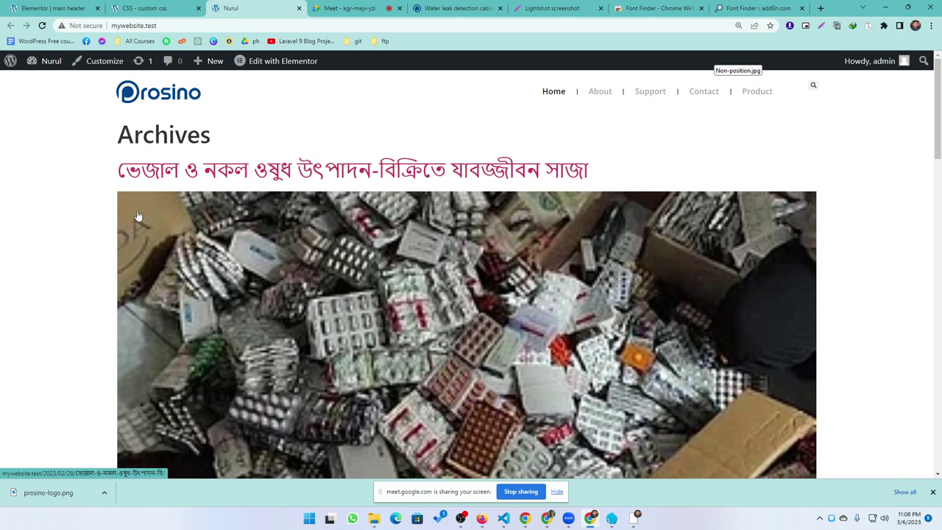
pyautogui.scroll(-5, 300, 308)
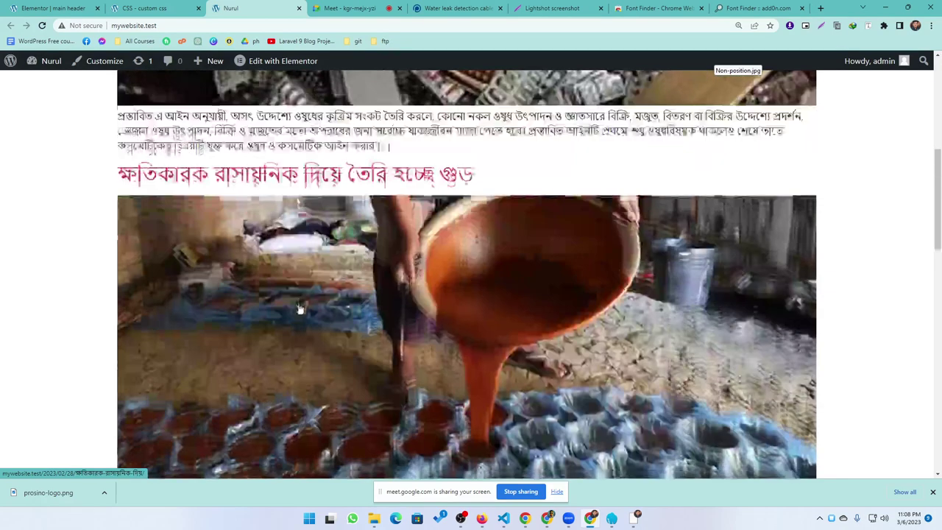
pyautogui.scroll(5, 300, 308)
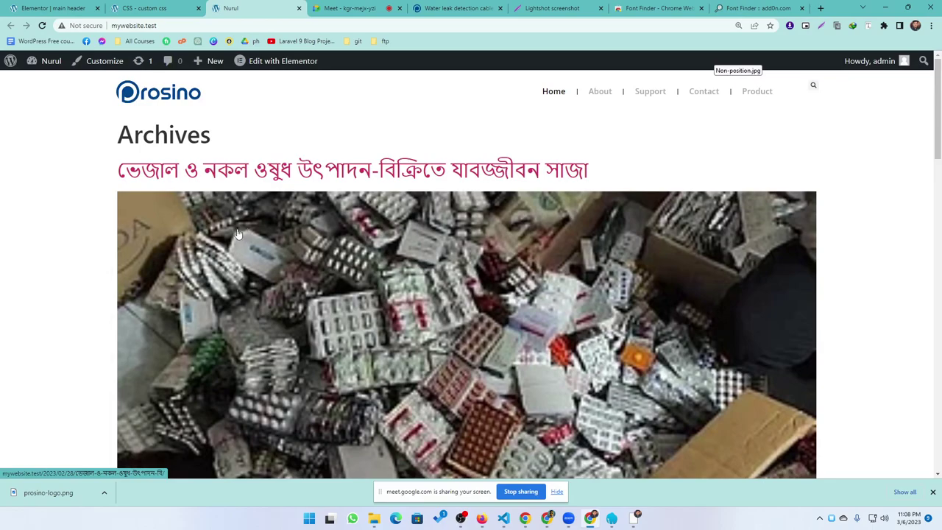
pyautogui.scroll(-10, 126, 185)
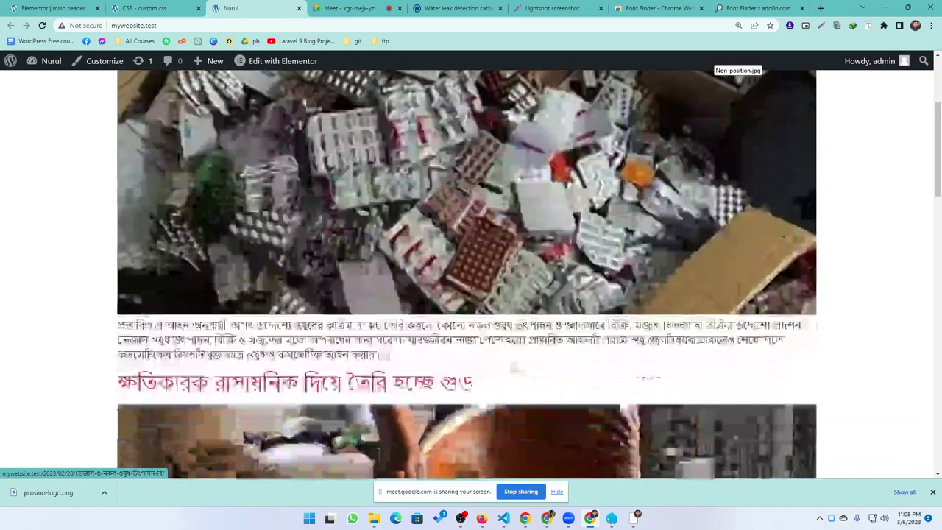
pyautogui.scroll(-9, 423, 299)
pyautogui.scroll(2, 335, 324)
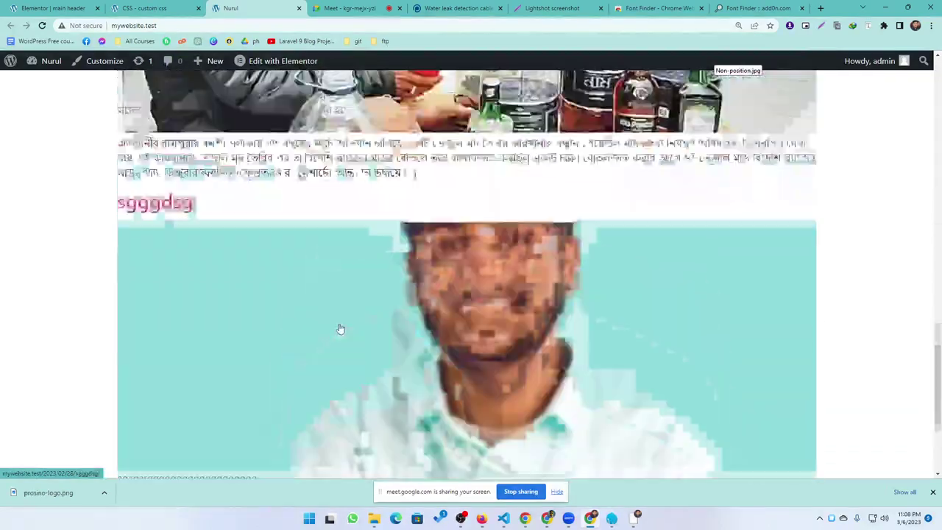
pyautogui.scroll(15, 331, 317)
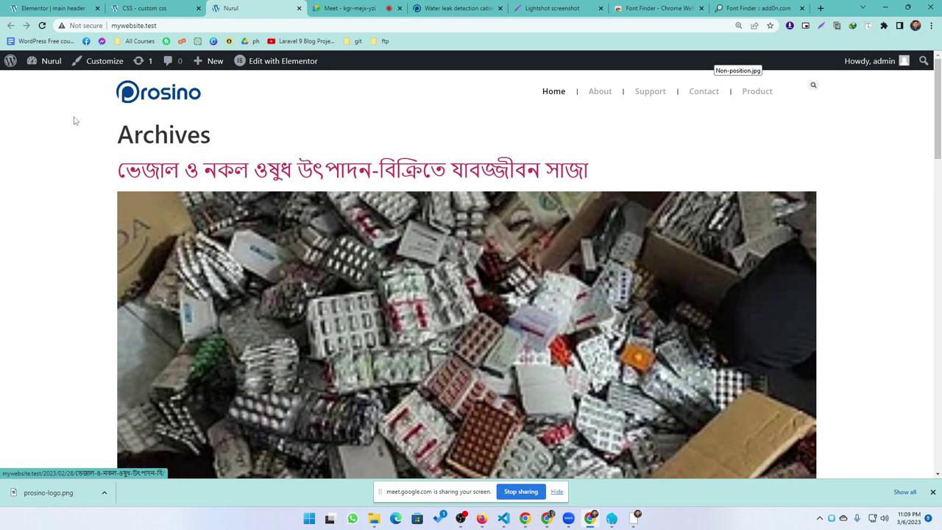
# Exit the Elementor header editor to the WordPress dashboard and open the Saved Templates list
pyautogui.click(47, 8)
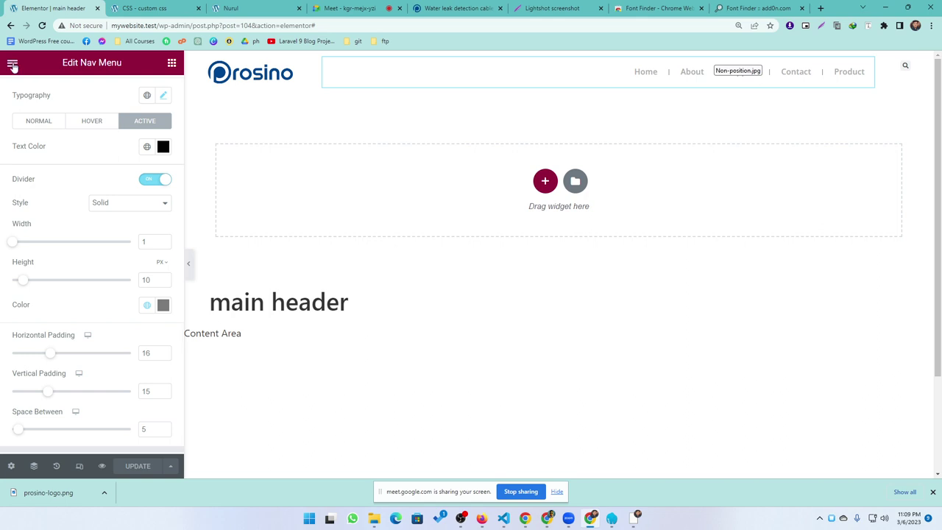
pyautogui.click(13, 65)
pyautogui.click(38, 276)
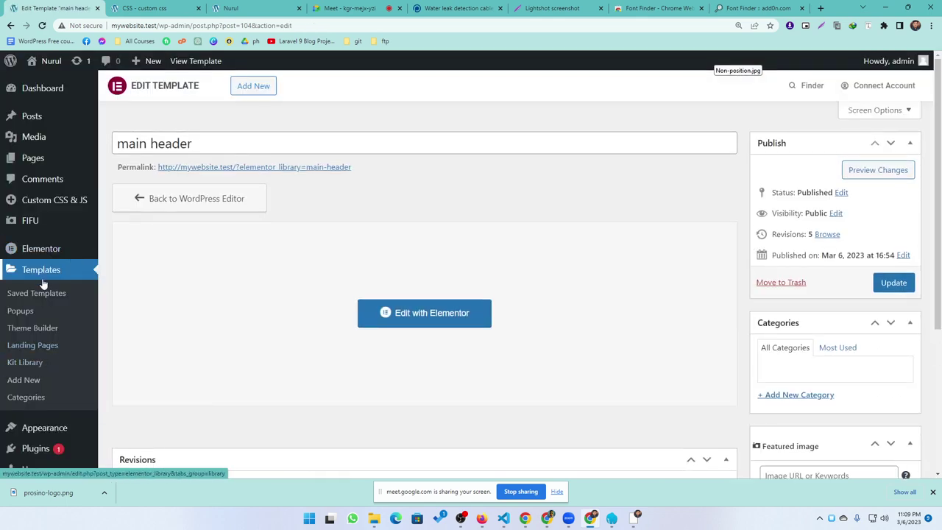
pyautogui.click(40, 269)
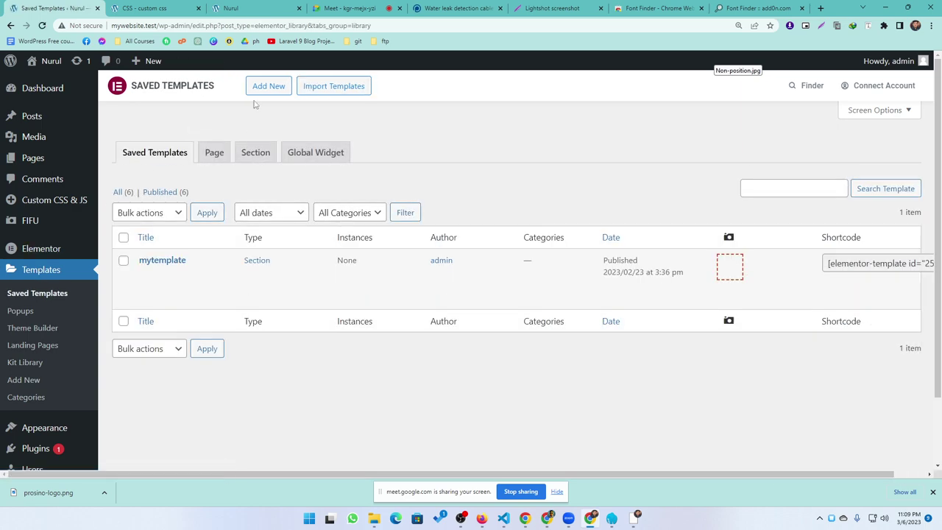
# Create a new template of type Footer and name it Footer
pyautogui.click(262, 87)
pyautogui.click(515, 250)
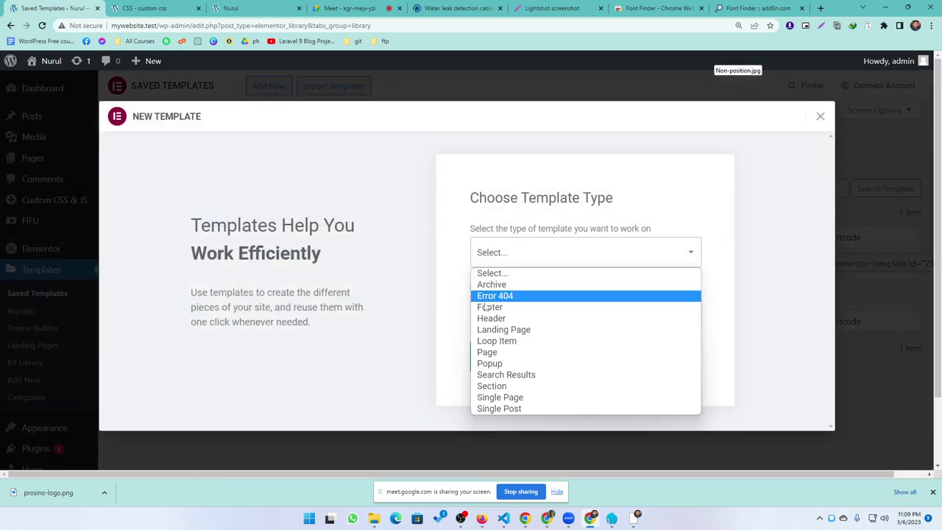
pyautogui.click(501, 307)
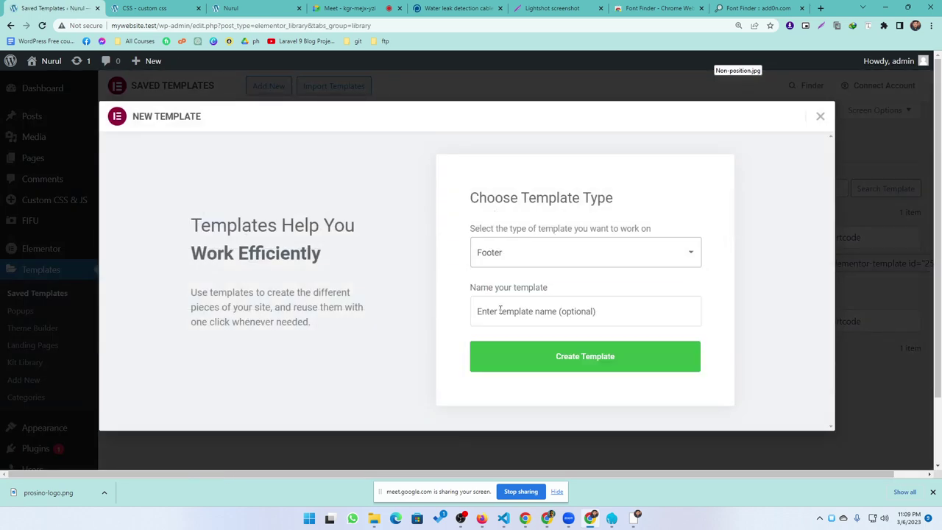
pyautogui.click(519, 321)
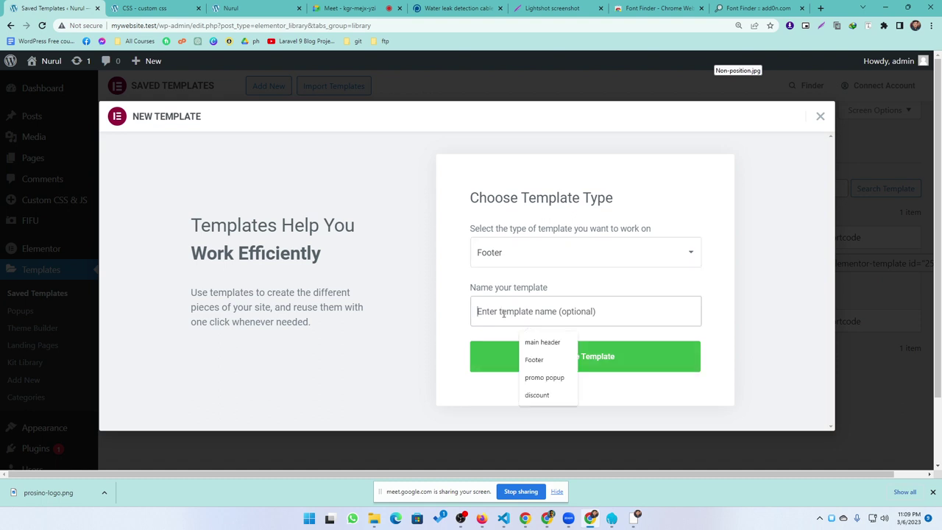
pyautogui.click(536, 361)
pyautogui.click(522, 370)
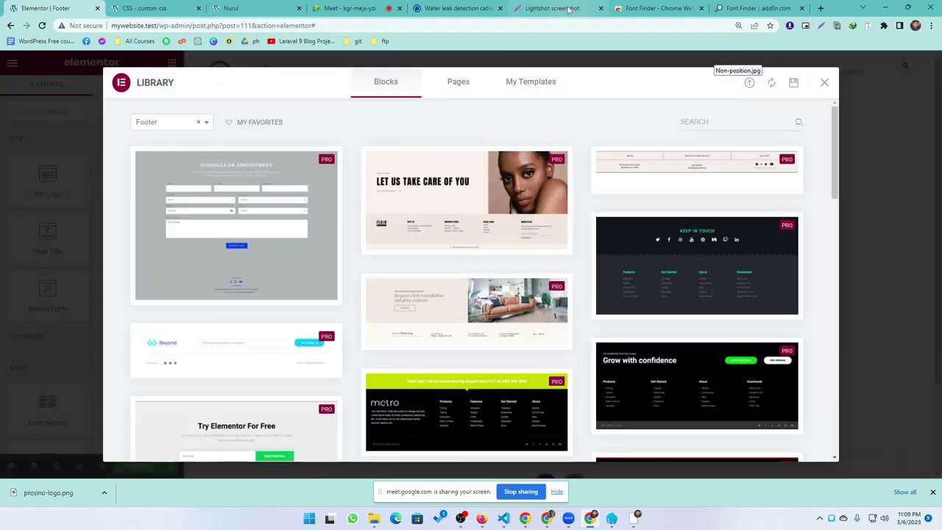
# Close the developer tools on the prosinogroup.com reference site and examine its footer columns and copyright line
pyautogui.click(456, 8)
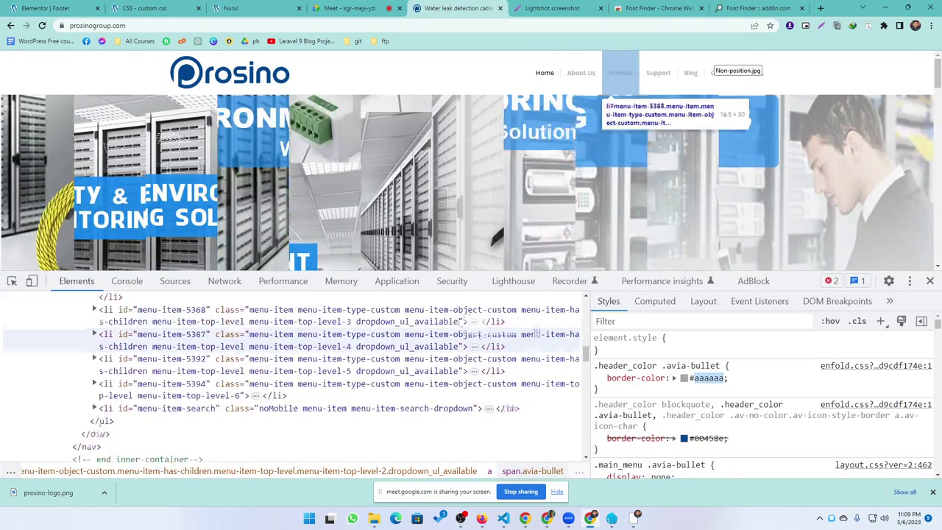
pyautogui.click(930, 280)
pyautogui.scroll(-15, 455, 383)
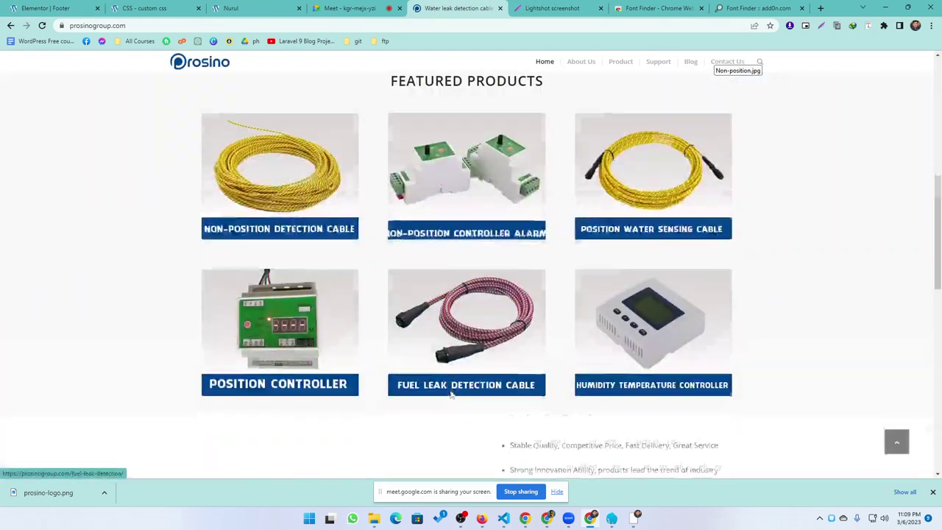
pyautogui.scroll(-3, 455, 384)
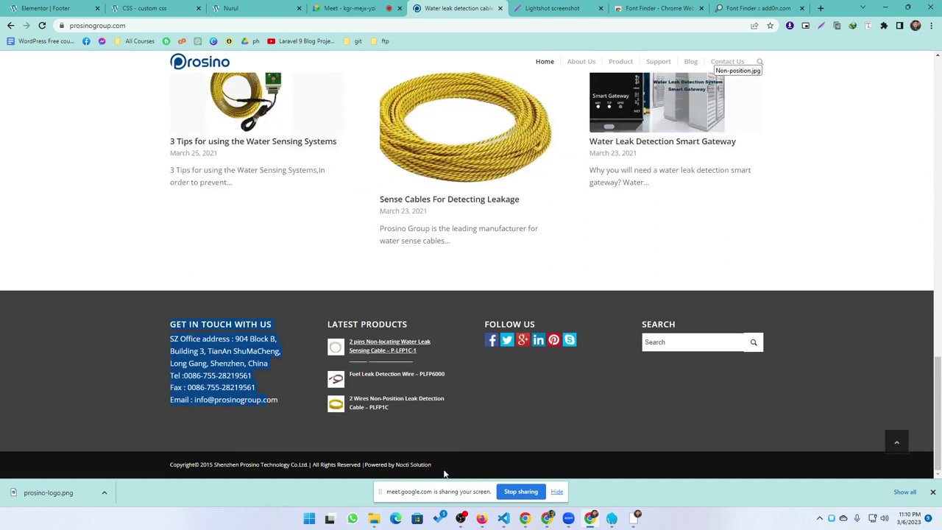
pyautogui.moveTo(443, 474); pyautogui.dragTo(167, 481)
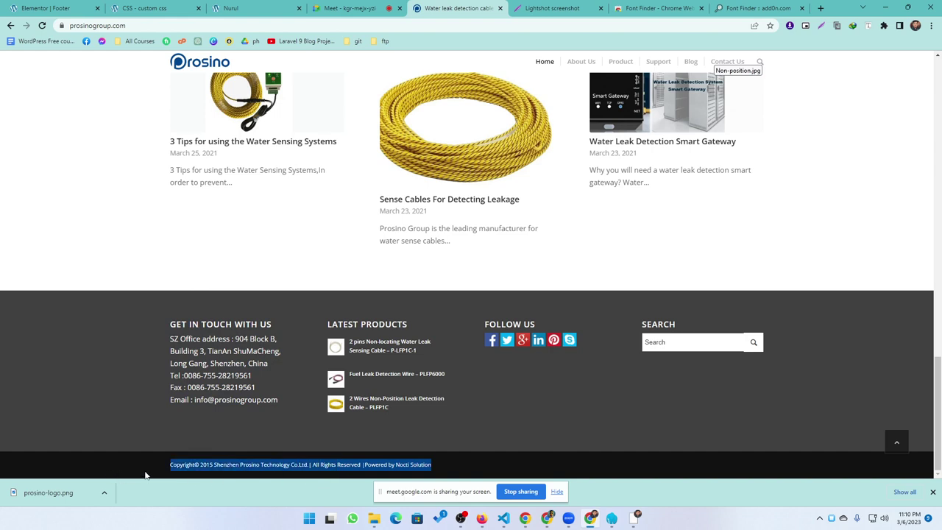
pyautogui.click(463, 470)
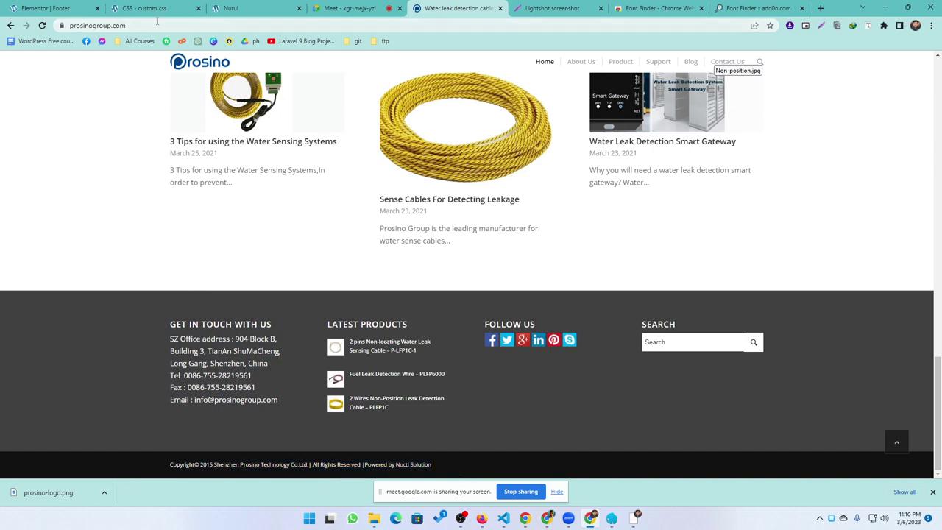
# Dismiss the Elementor template library and add a single-column section to the footer, checking the layout against the prosinogroup.com footer
pyautogui.click(45, 9)
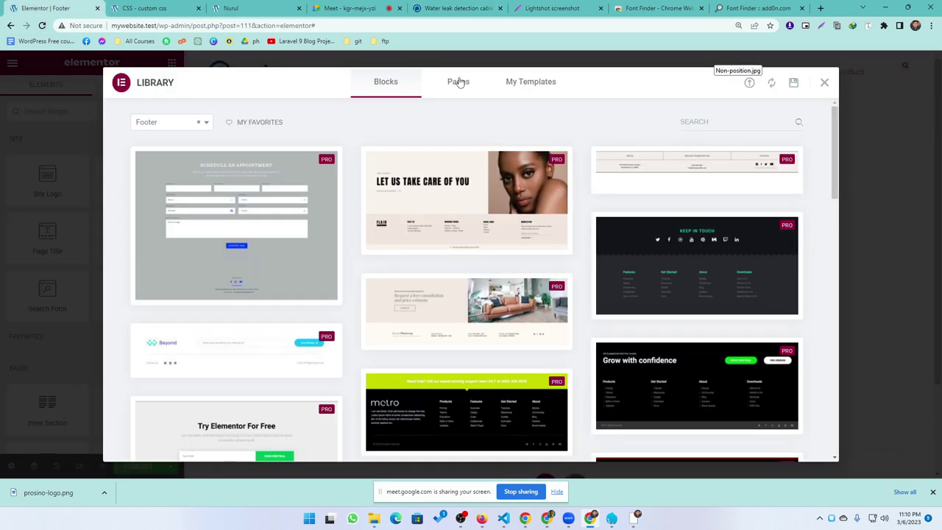
pyautogui.click(883, 135)
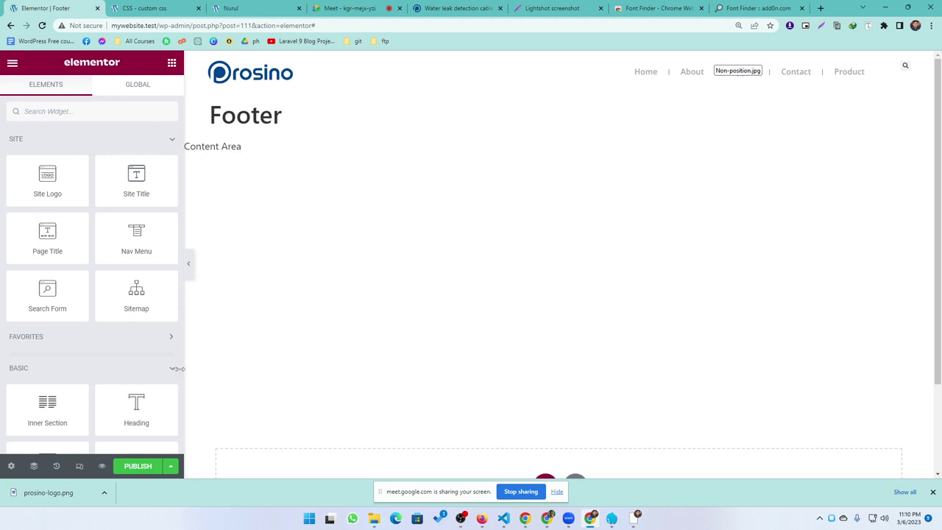
pyautogui.scroll(-2, 541, 267)
pyautogui.click(545, 373)
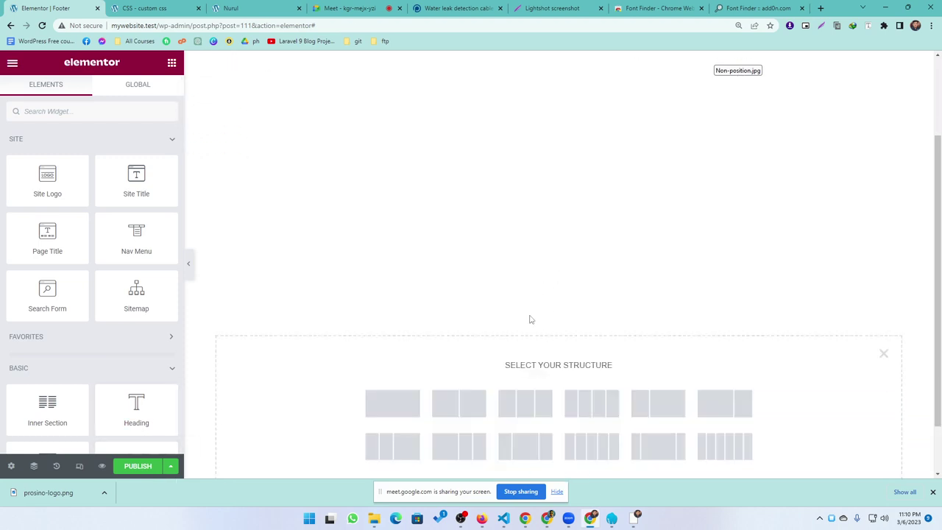
pyautogui.click(439, 9)
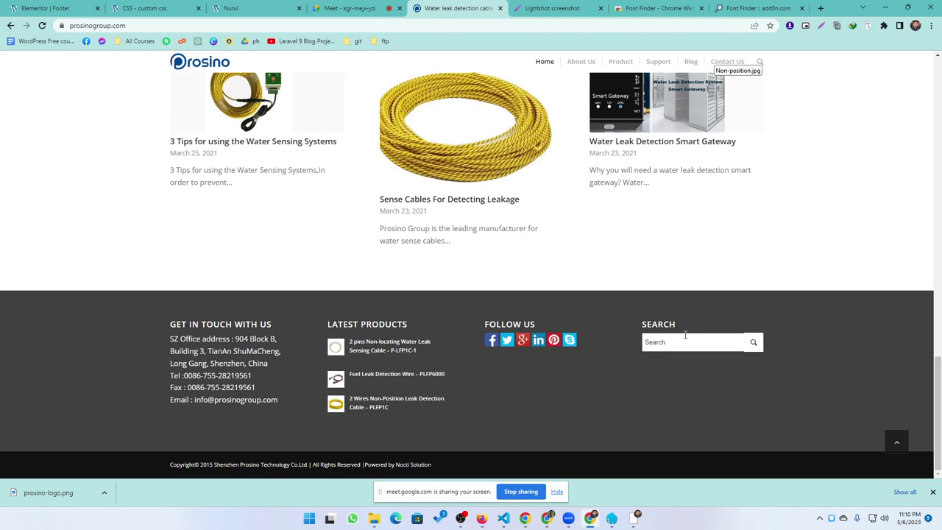
pyautogui.click(36, 10)
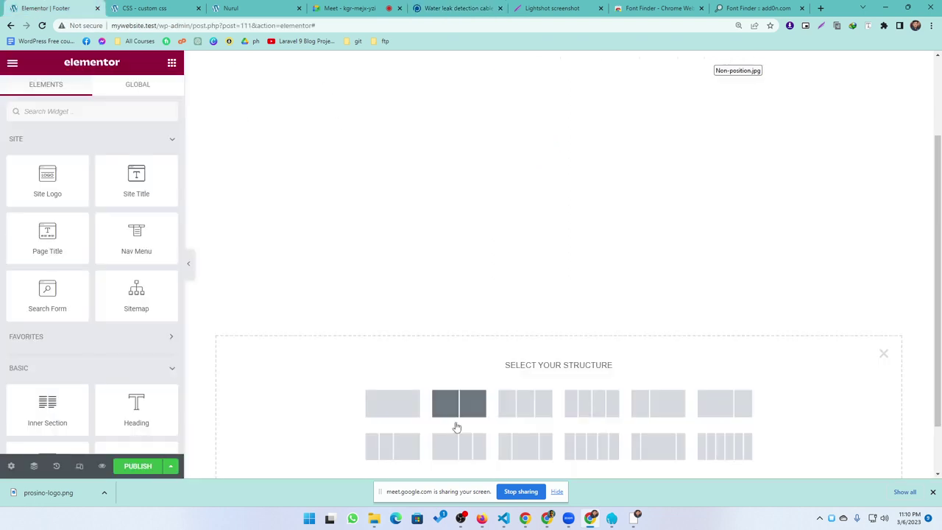
pyautogui.scroll(-1, 559, 357)
pyautogui.click(417, 331)
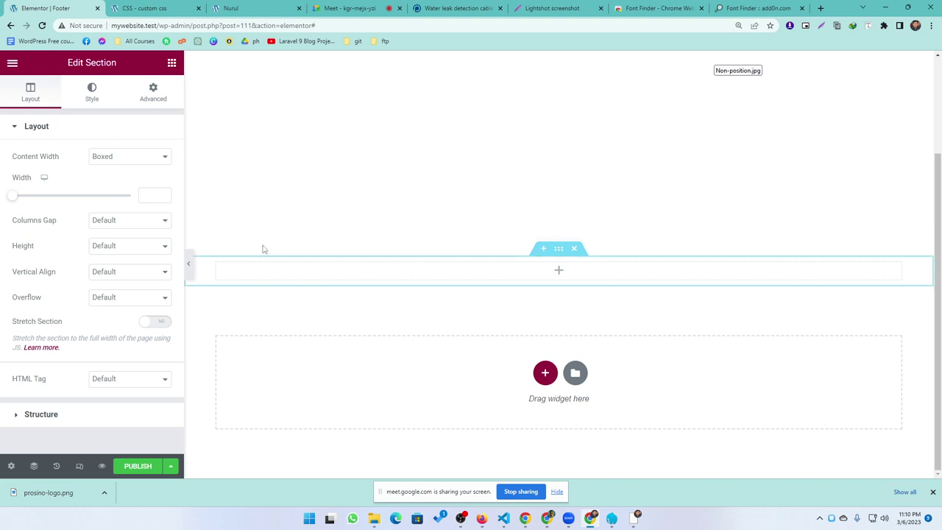
# Insert an Inner Section into the footer's section and add two more columns so it has four
pyautogui.click(172, 63)
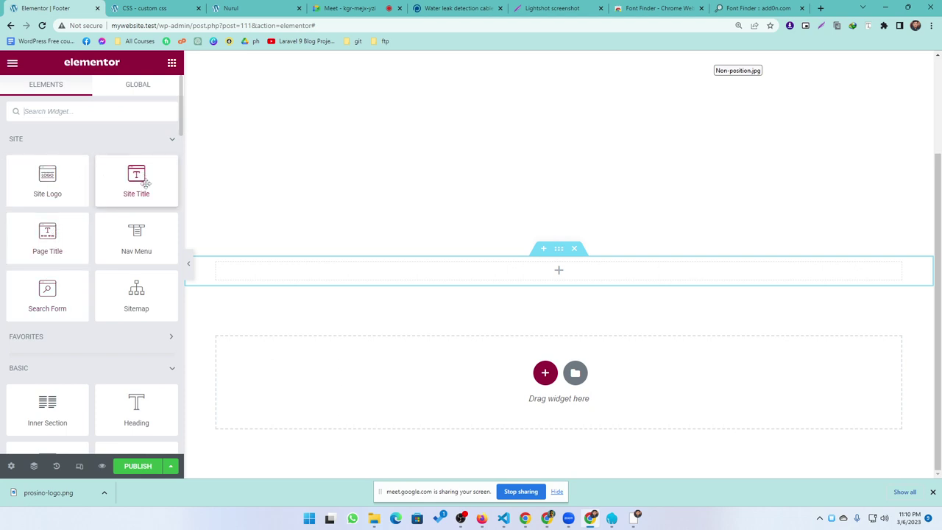
pyautogui.moveTo(43, 413); pyautogui.dragTo(410, 264)
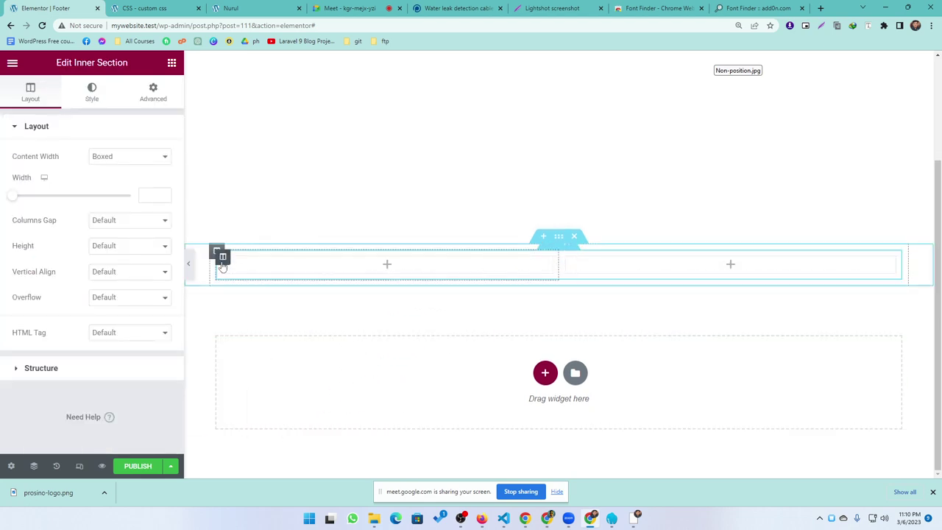
pyautogui.rightClick(221, 256)
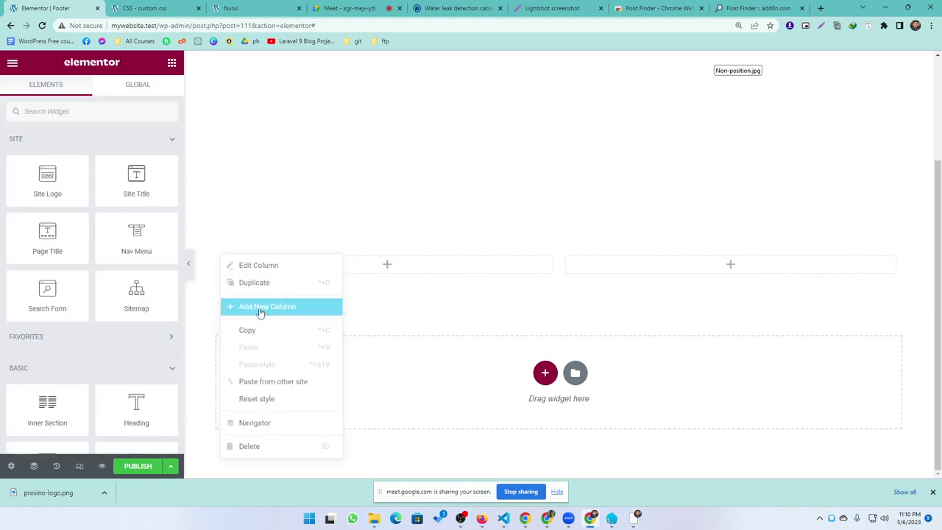
pyautogui.click(259, 313)
pyautogui.rightClick(221, 258)
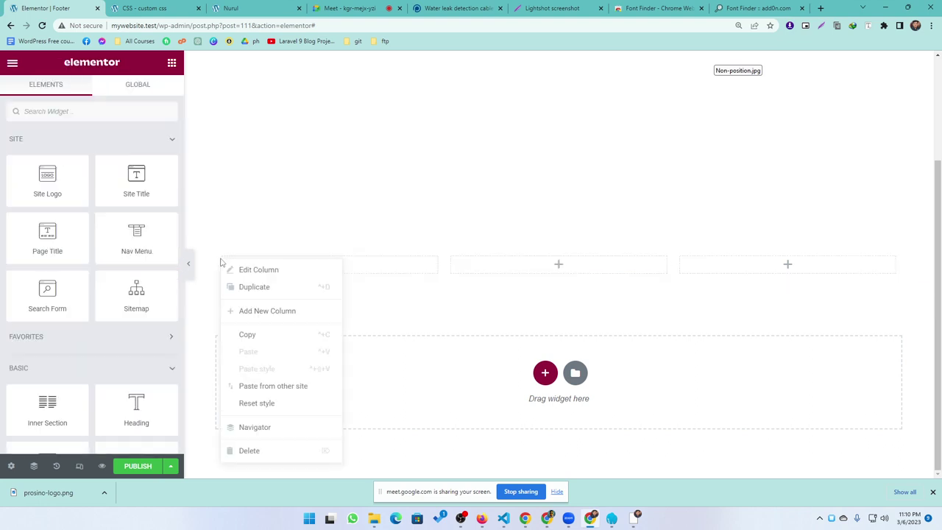
pyautogui.click(261, 311)
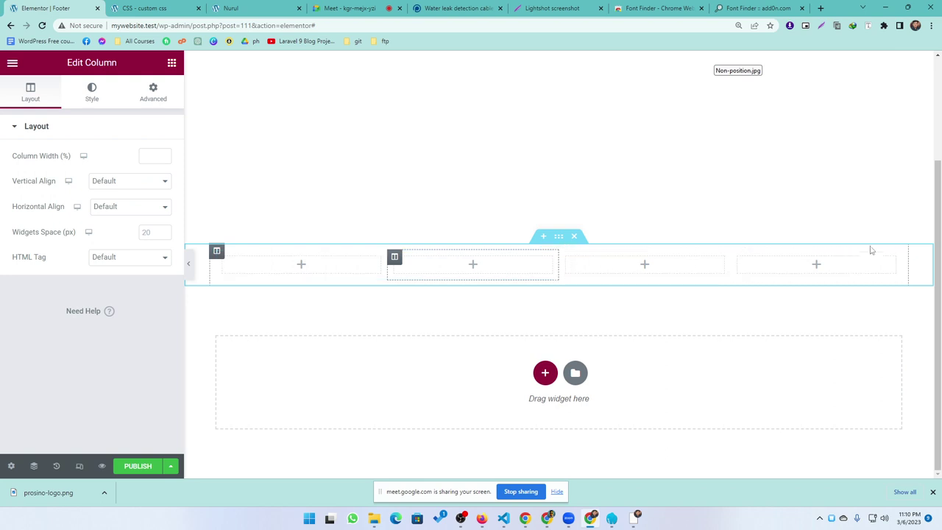
# Insert a second Inner Section below the four-column row and delete one of its columns, checking the layout against the prosinogroup.com footer
pyautogui.click(172, 64)
pyautogui.moveTo(48, 406); pyautogui.dragTo(423, 267)
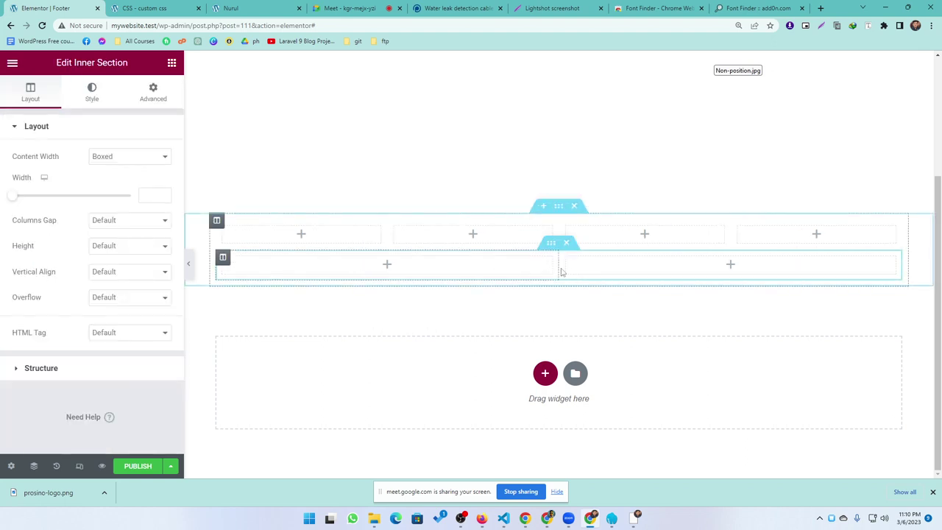
pyautogui.click(454, 9)
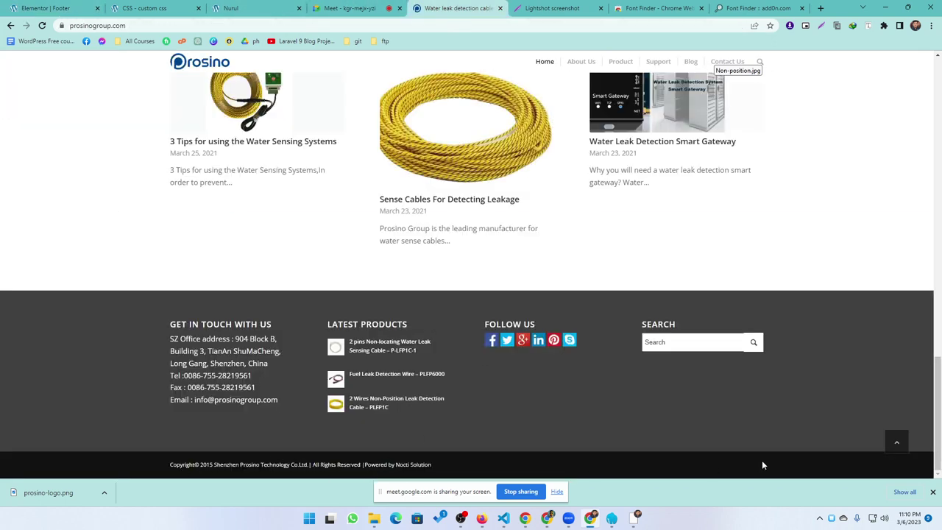
pyautogui.click(46, 8)
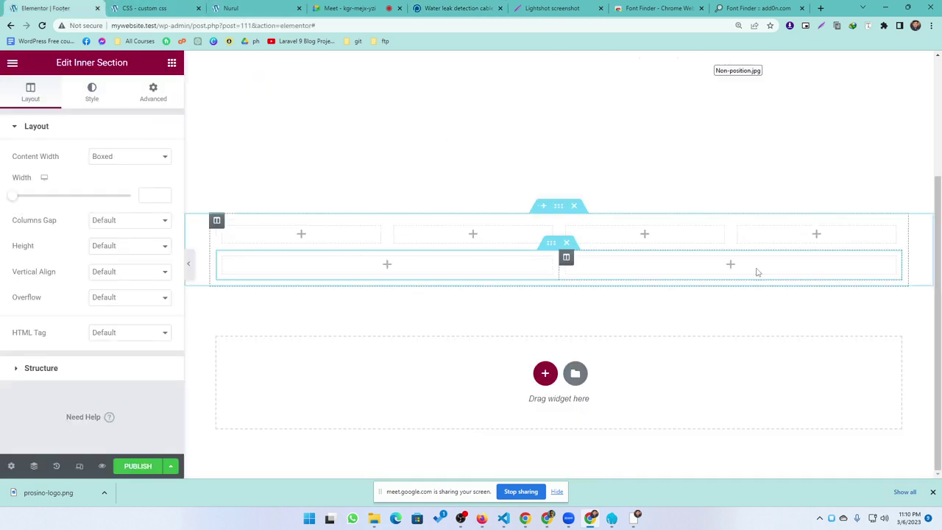
pyautogui.rightClick(435, 266)
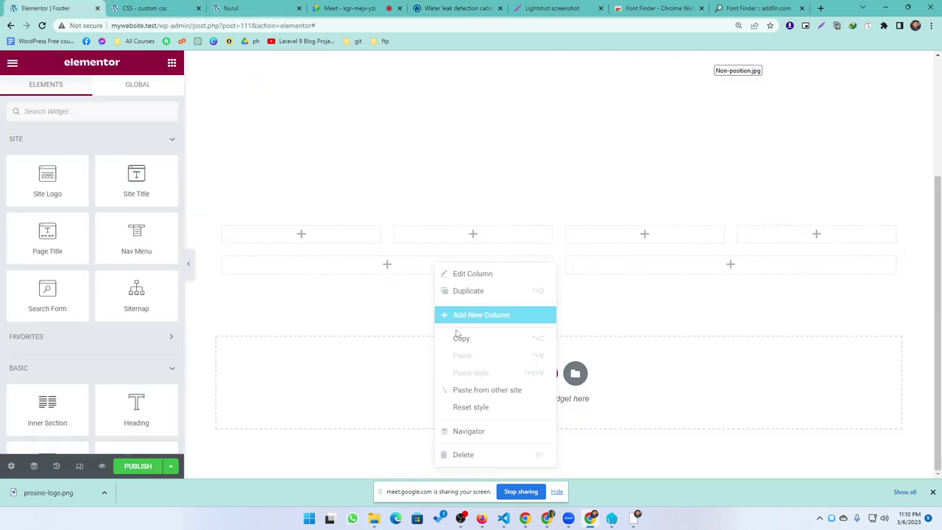
pyautogui.rightClick(222, 262)
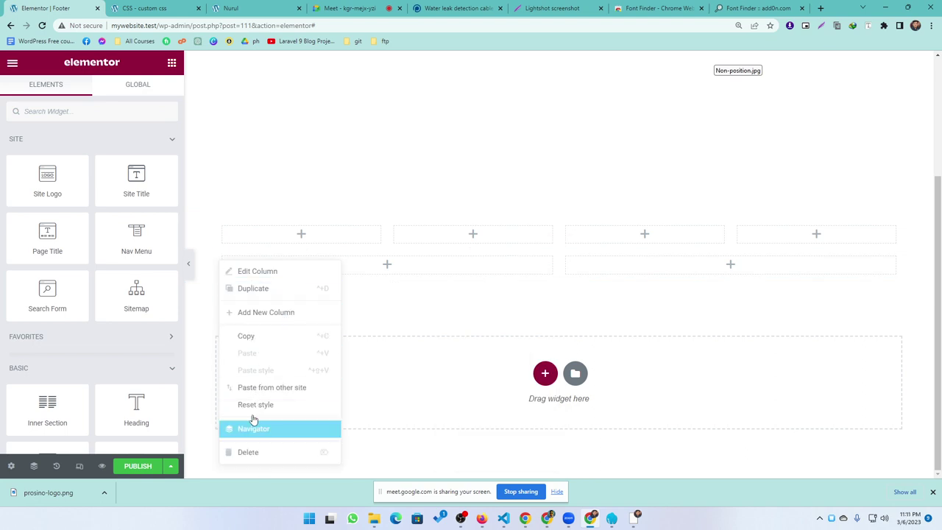
pyautogui.click(250, 452)
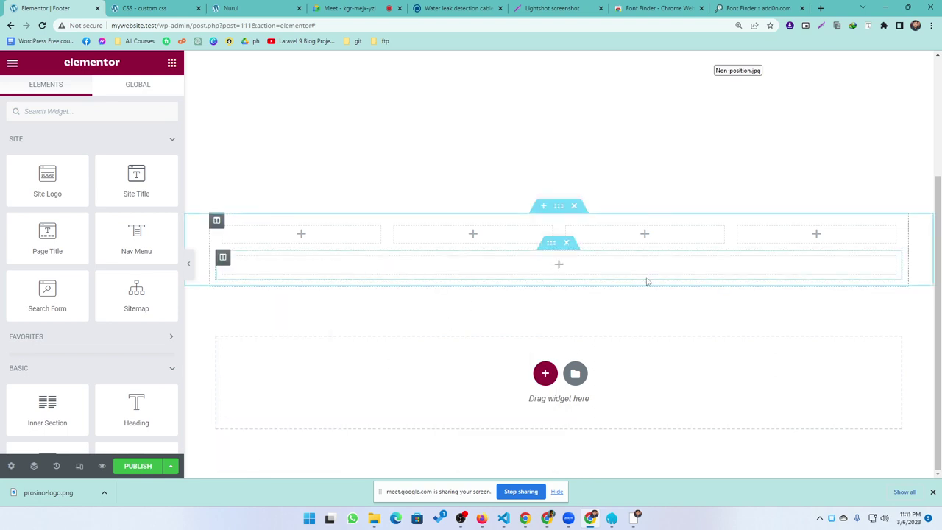
# Copy the GET IN TOUCH WITH US block from prosinogroup.com into a Text Editor widget in the footer's first column, replacing the placeholder text
pyautogui.click(153, 8)
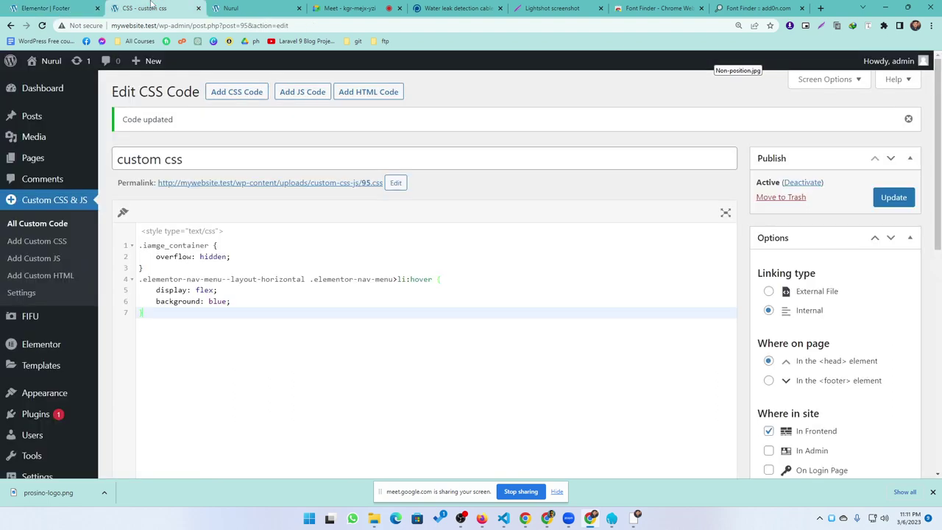
pyautogui.click(446, 11)
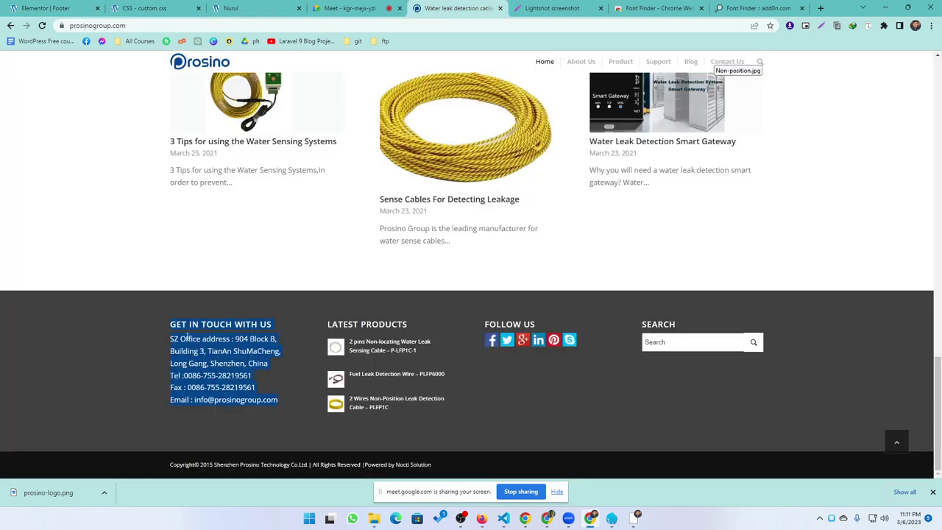
pyautogui.click(46, 10)
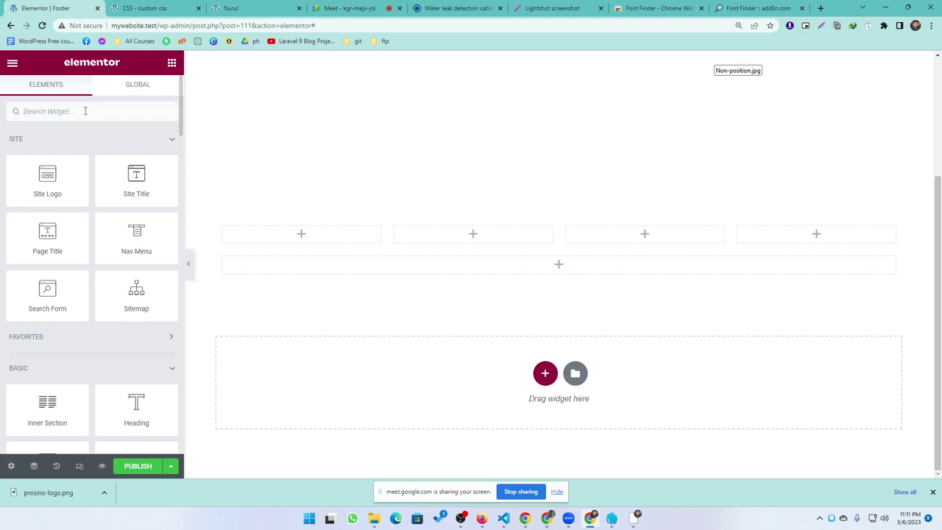
pyautogui.write('text')
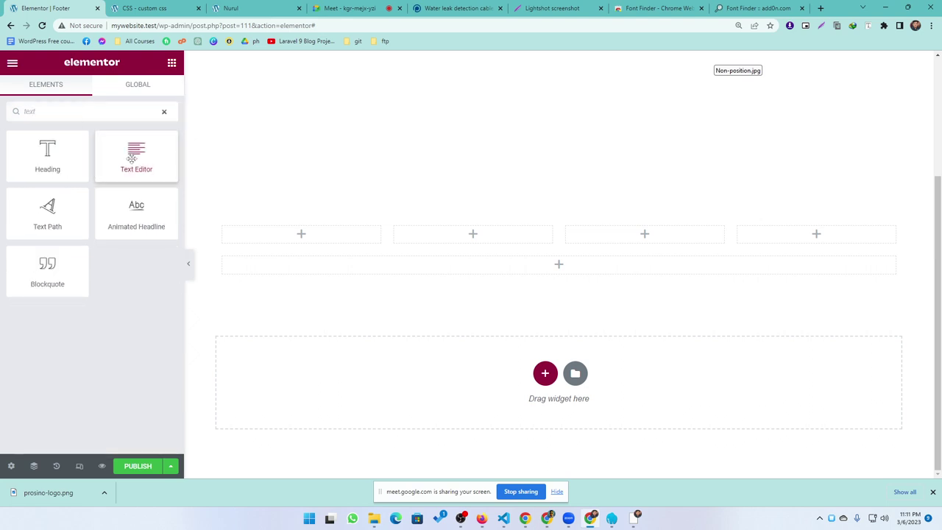
pyautogui.moveTo(132, 157); pyautogui.dragTo(329, 236)
pyautogui.moveTo(152, 276); pyautogui.dragTo(1, 225)
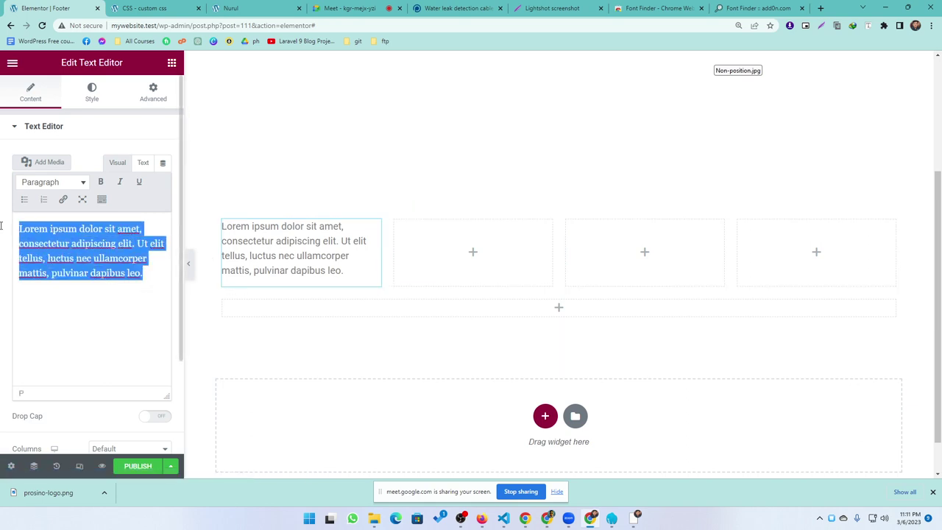
pyautogui.hotkey('ctrl', 'v')
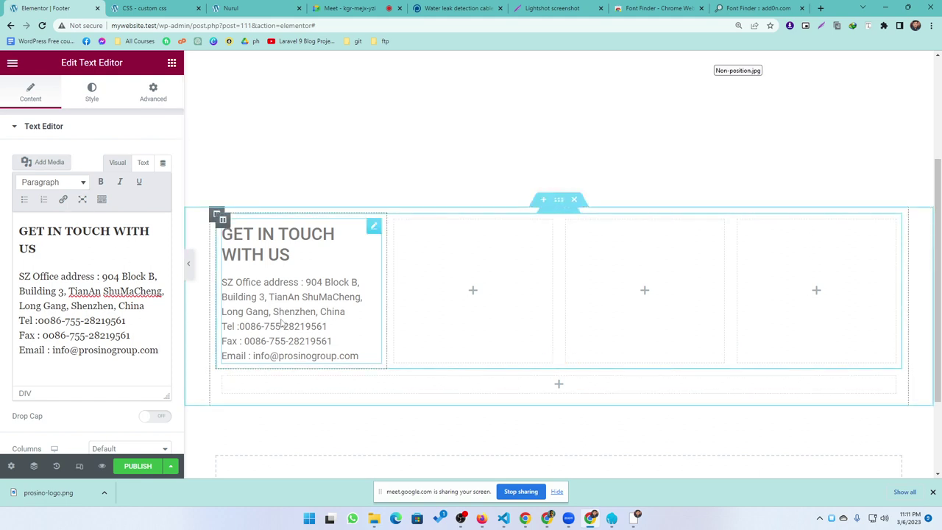
# Add a Heading widget to the footer's second column and title it LATEST PRODUCTS, copied from the prosinogroup.com footer
pyautogui.click(451, 7)
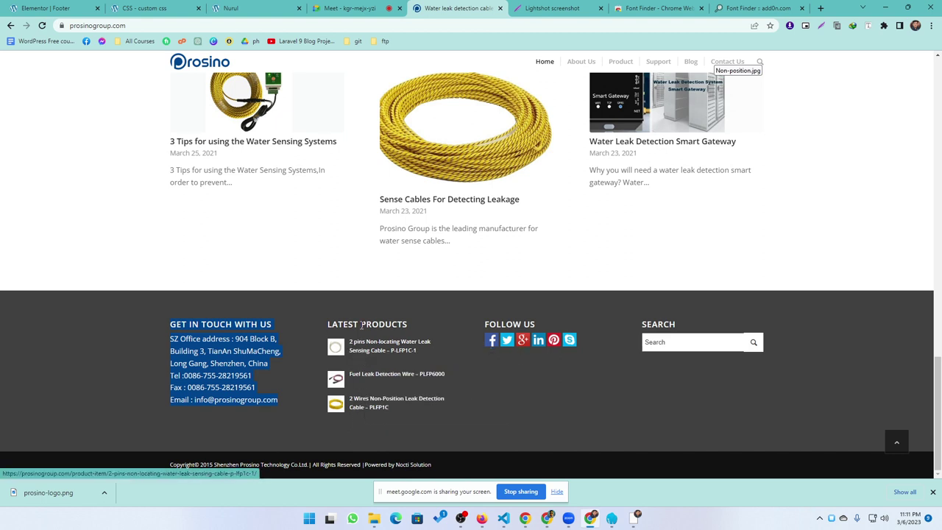
pyautogui.moveTo(418, 327); pyautogui.dragTo(352, 320)
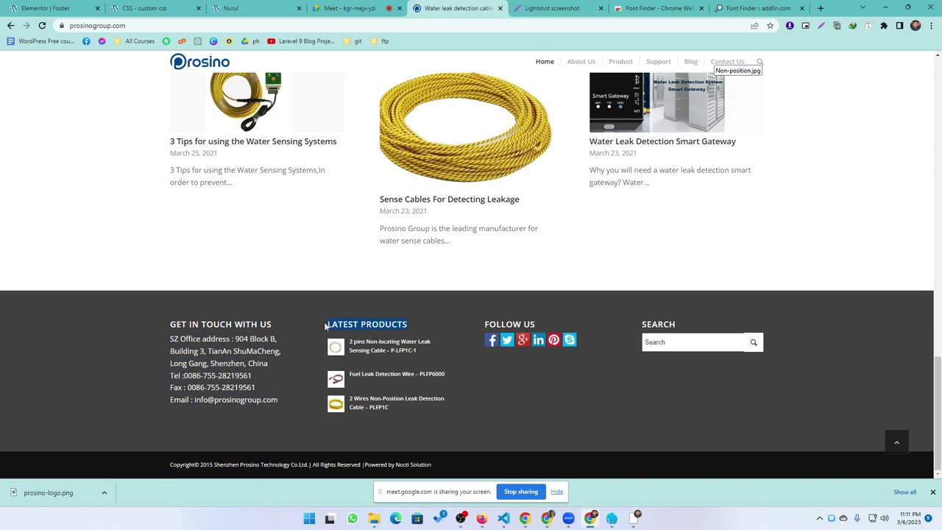
pyautogui.click(59, 8)
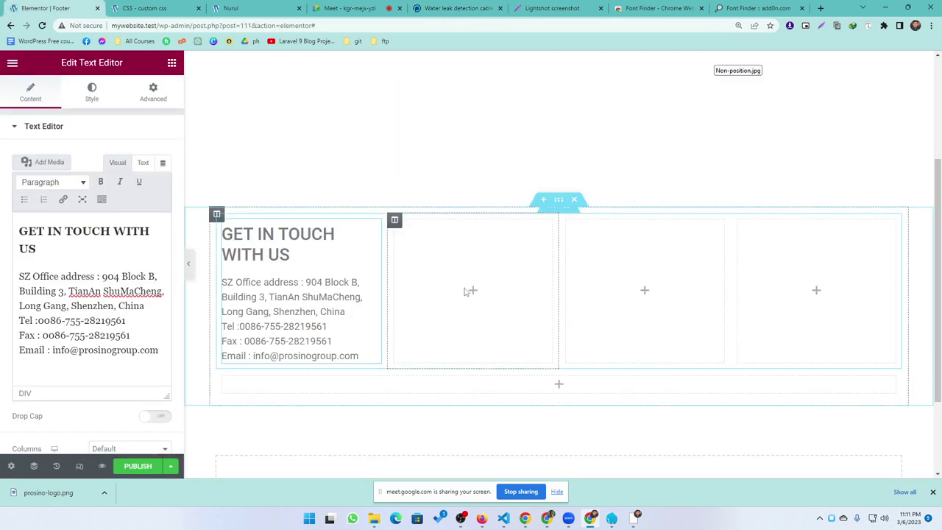
pyautogui.click(171, 62)
pyautogui.click(54, 110)
pyautogui.write('hea')
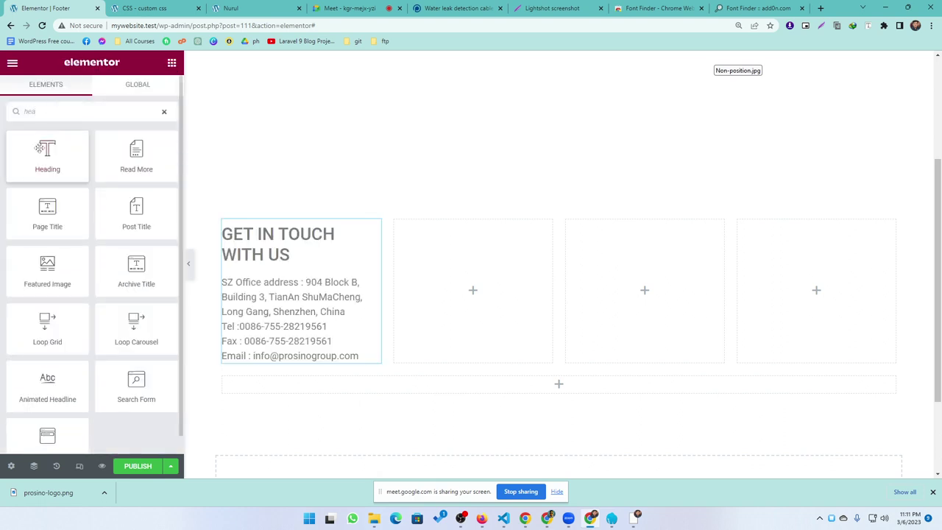
pyautogui.moveTo(44, 156); pyautogui.dragTo(482, 305)
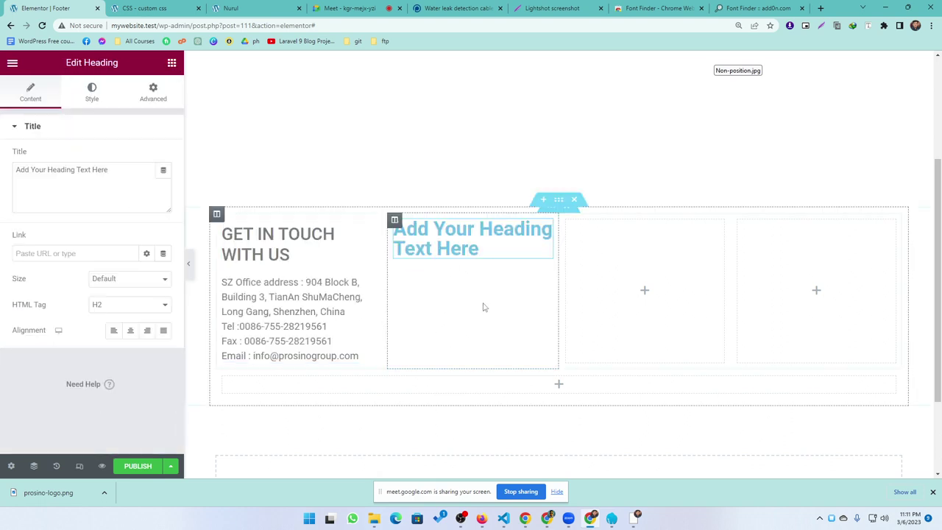
pyautogui.moveTo(109, 172); pyautogui.dragTo(15, 187)
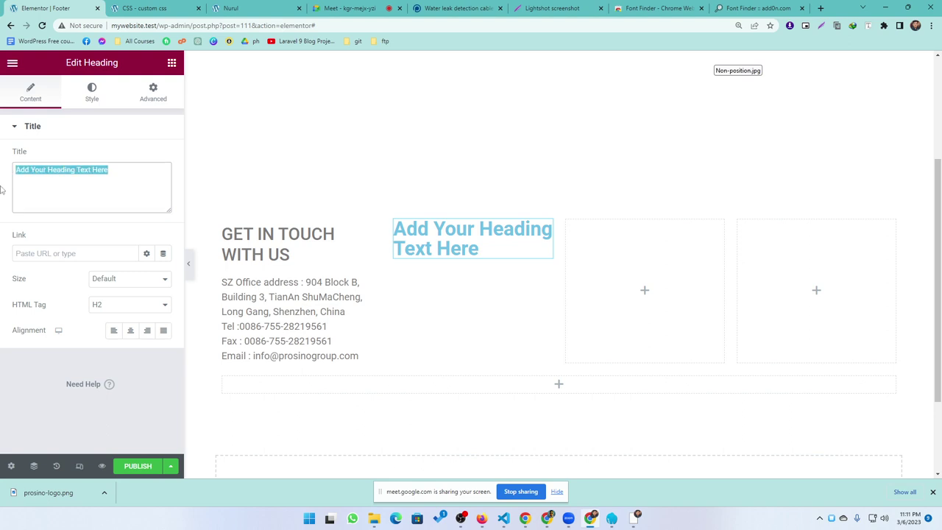
pyautogui.write('LATEST PRODUCTS')
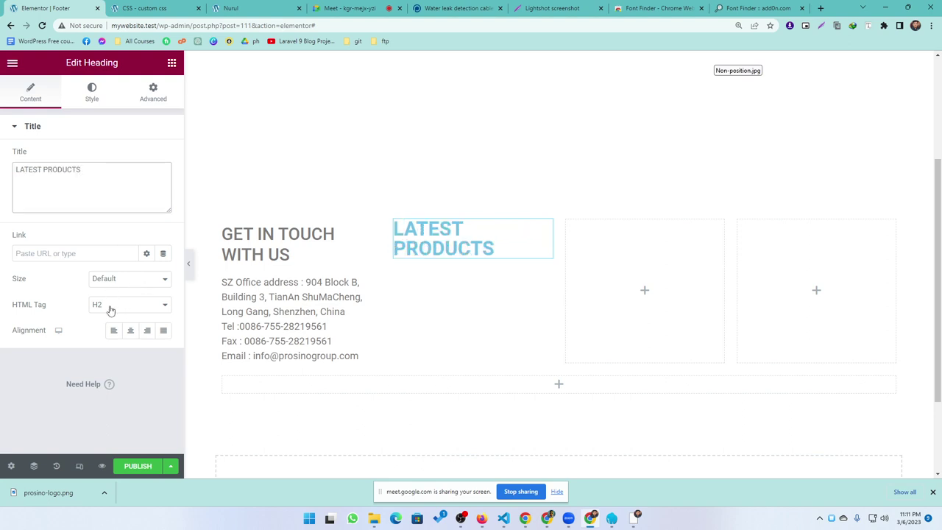
# Set the LATEST PRODUCTS heading's font size to 15 px
pyautogui.click(92, 94)
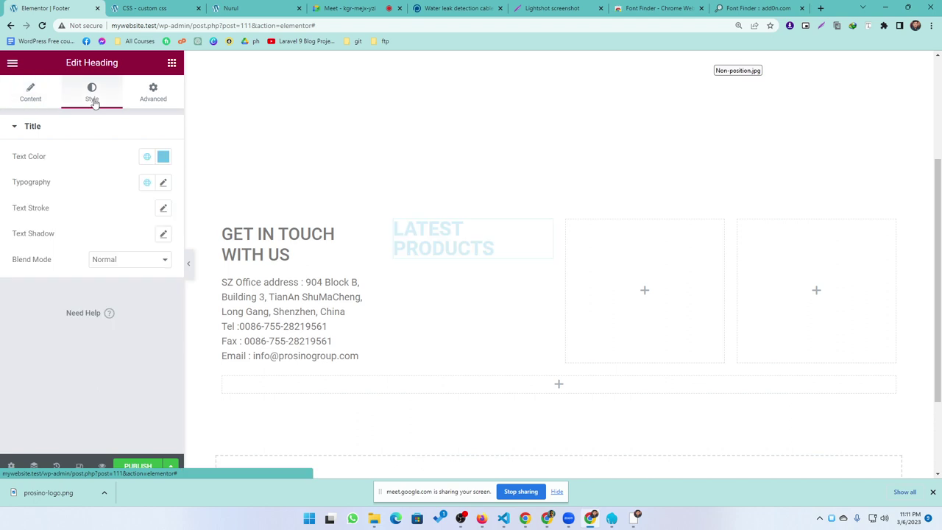
pyautogui.click(164, 185)
pyautogui.click(163, 187)
pyautogui.click(164, 188)
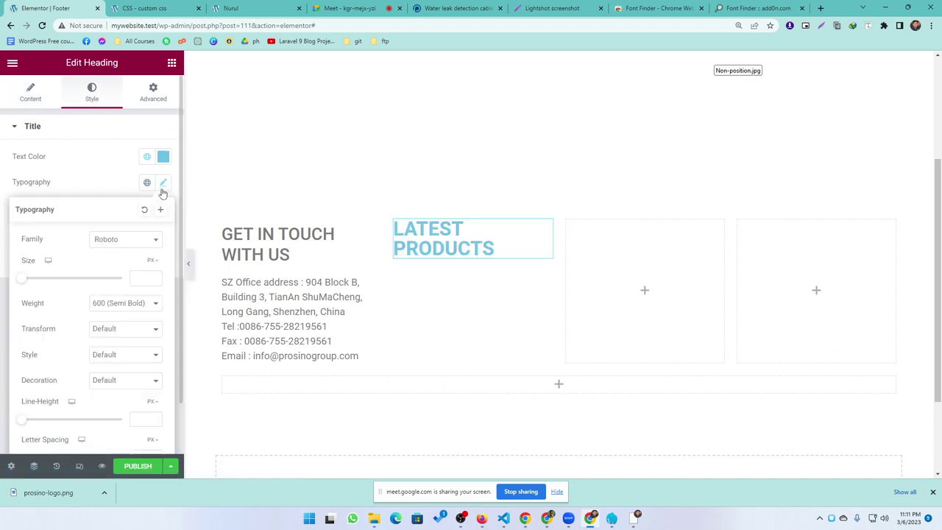
pyautogui.click(136, 278)
pyautogui.write('16')
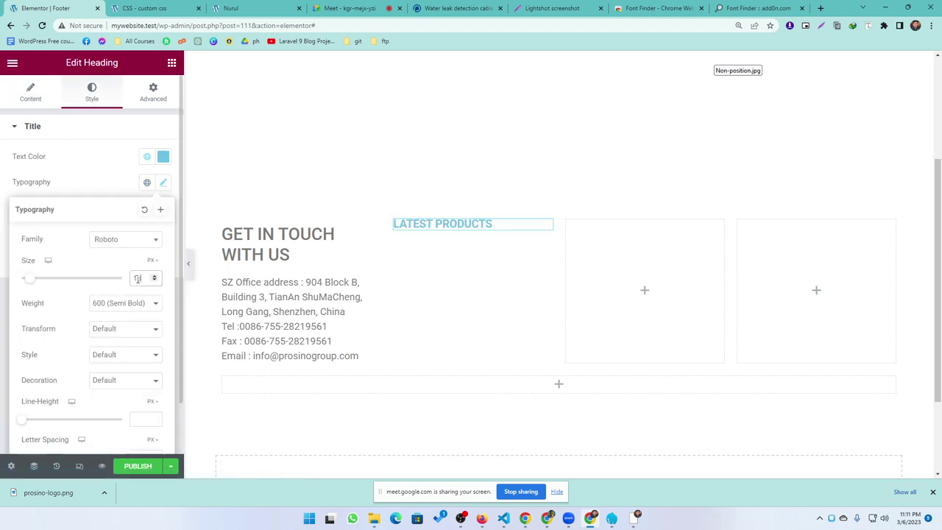
pyautogui.press('BackSpace')
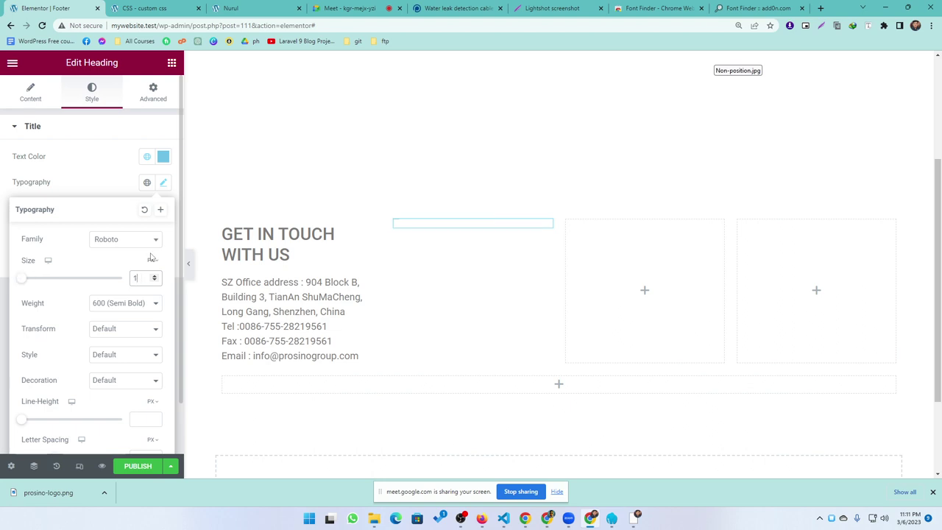
pyautogui.write('5')
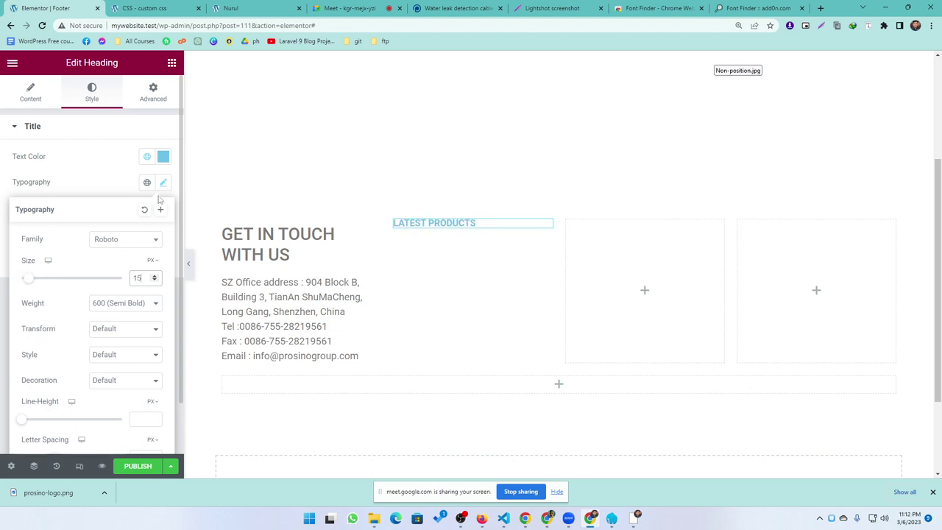
# Change the LATEST PRODUCTS heading's text color to a neutral grey
pyautogui.click(162, 156)
pyautogui.click(26, 257)
pyautogui.moveTo(26, 257); pyautogui.dragTo(35, 224)
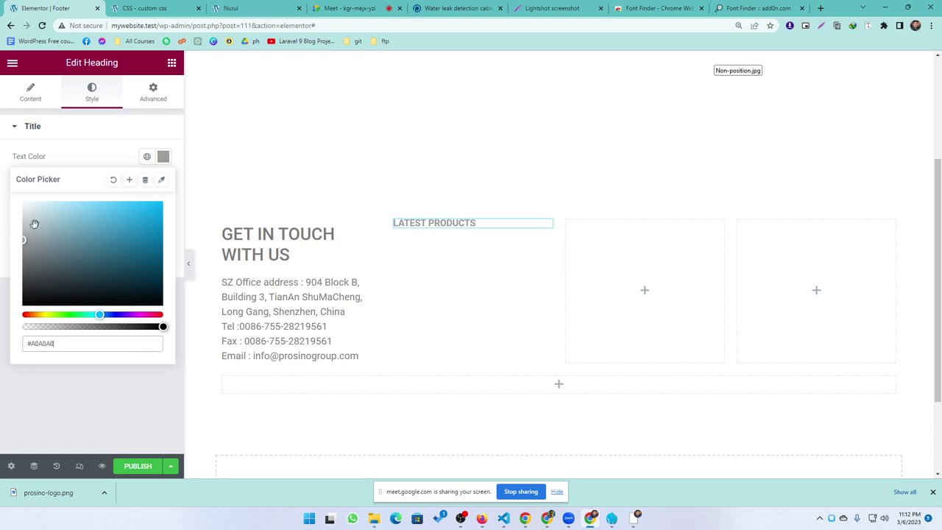
pyautogui.click(79, 160)
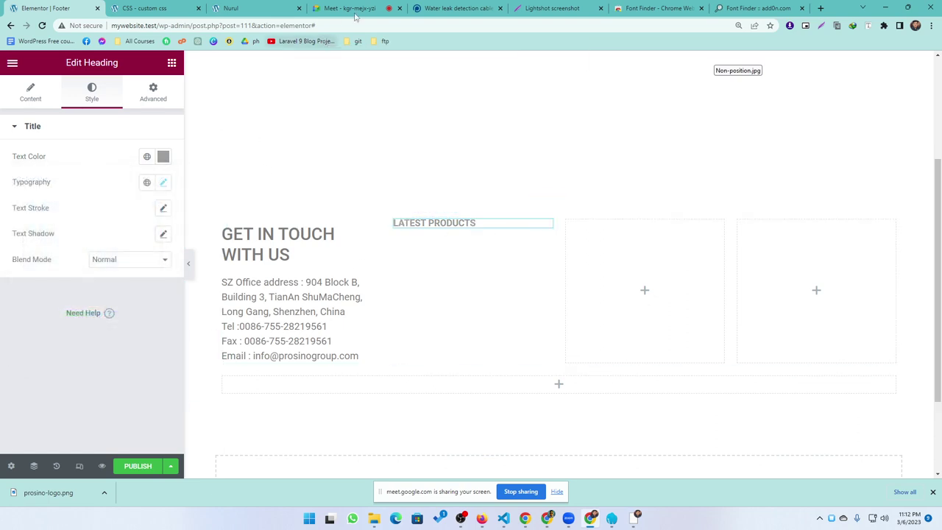
# Check the product list in the prosinogroup.com footer and add a Posts widget under the LATEST PRODUCTS heading
pyautogui.click(454, 8)
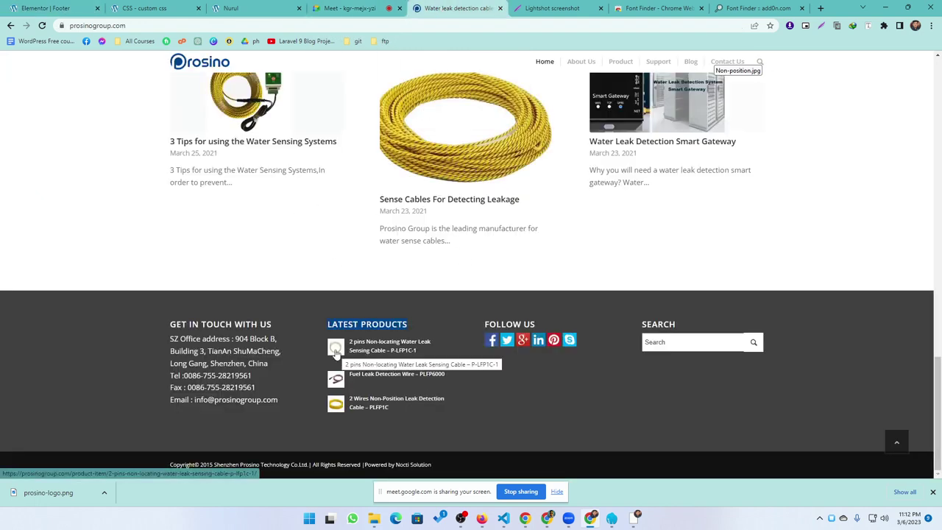
pyautogui.click(61, 10)
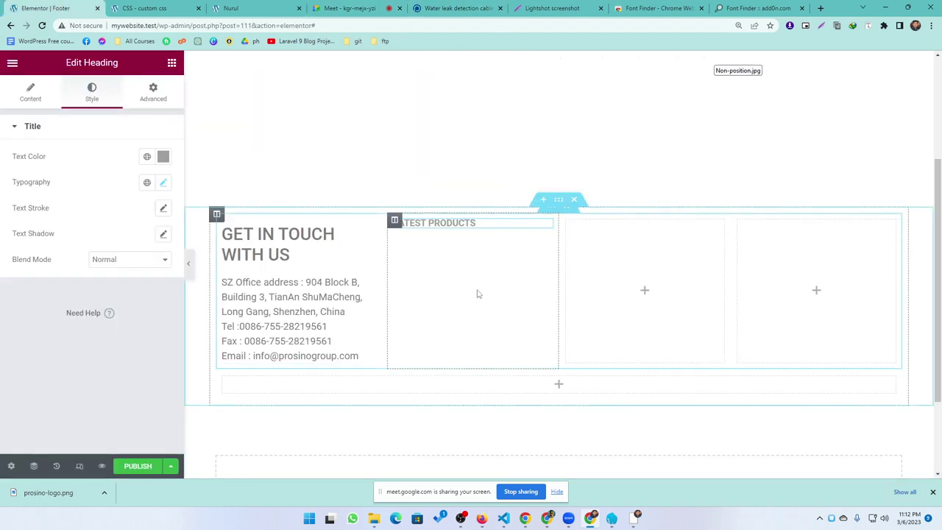
pyautogui.click(171, 62)
pyautogui.click(83, 109)
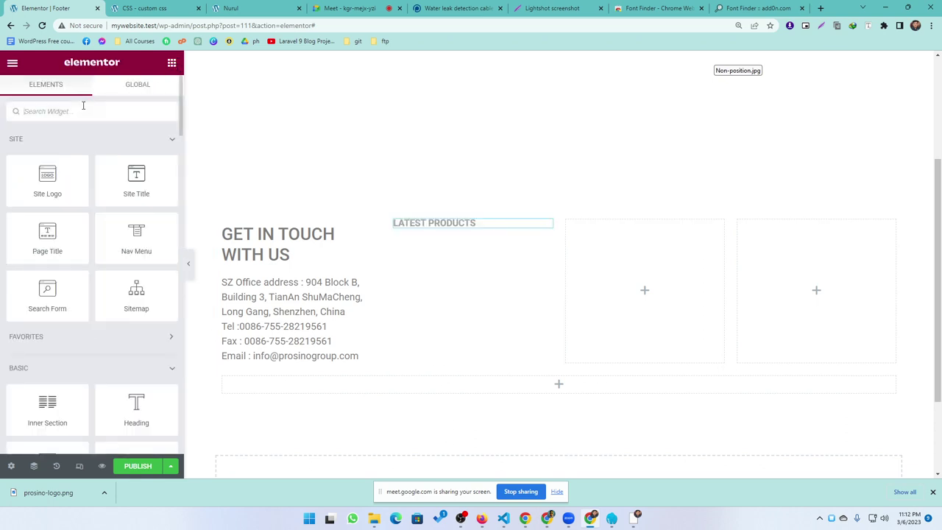
pyautogui.write('post')
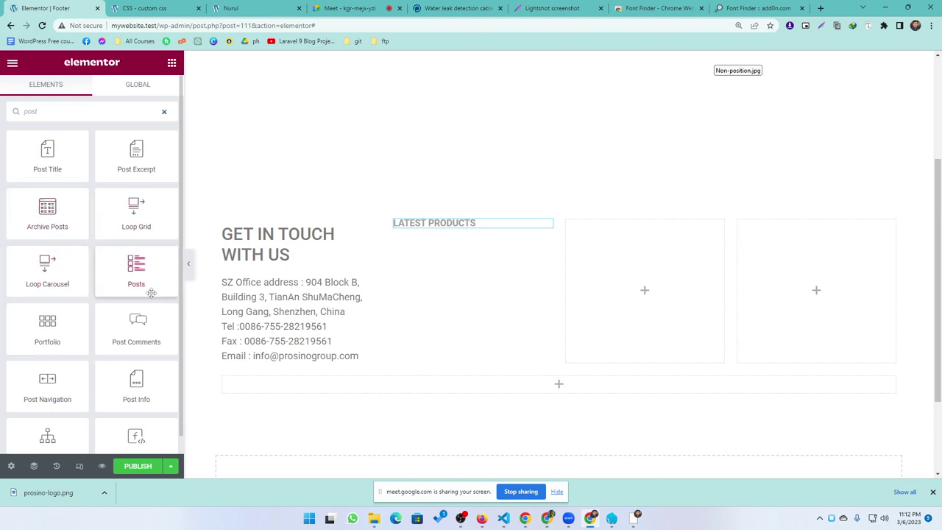
pyautogui.moveTo(137, 265); pyautogui.dragTo(450, 233)
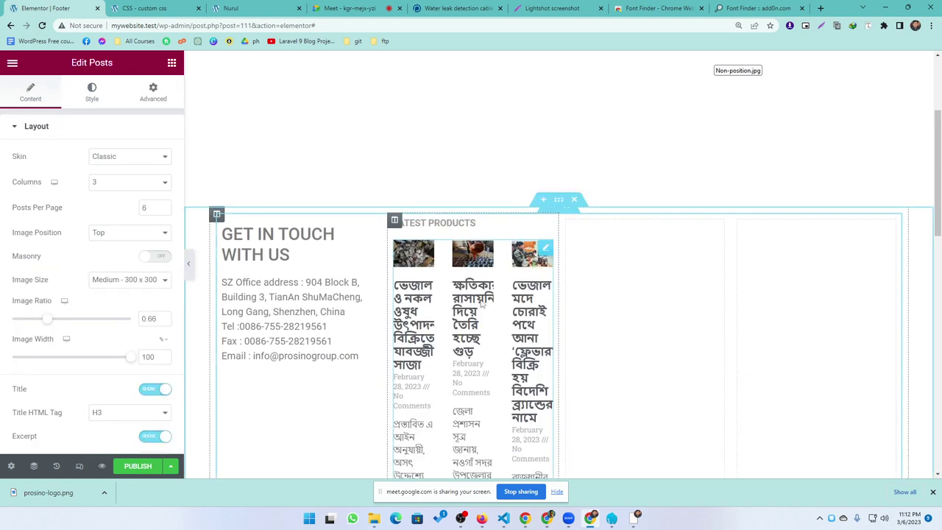
# Set the Posts widget's layout to 1 column
pyautogui.click(108, 184)
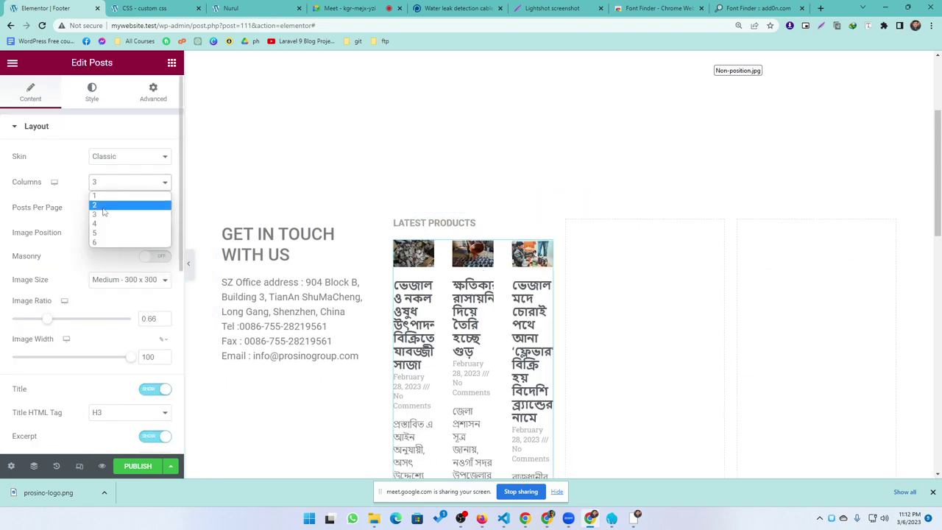
pyautogui.click(104, 195)
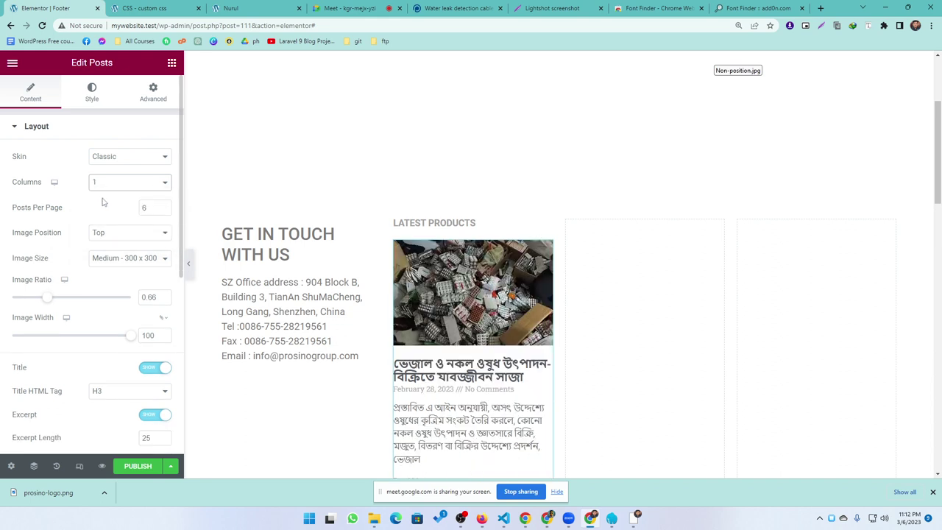
pyautogui.click(99, 187)
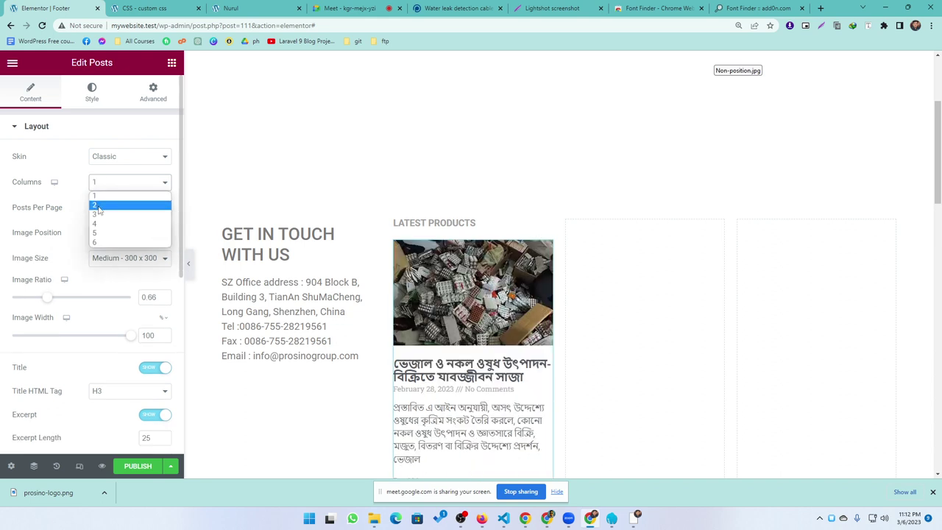
pyautogui.click(83, 250)
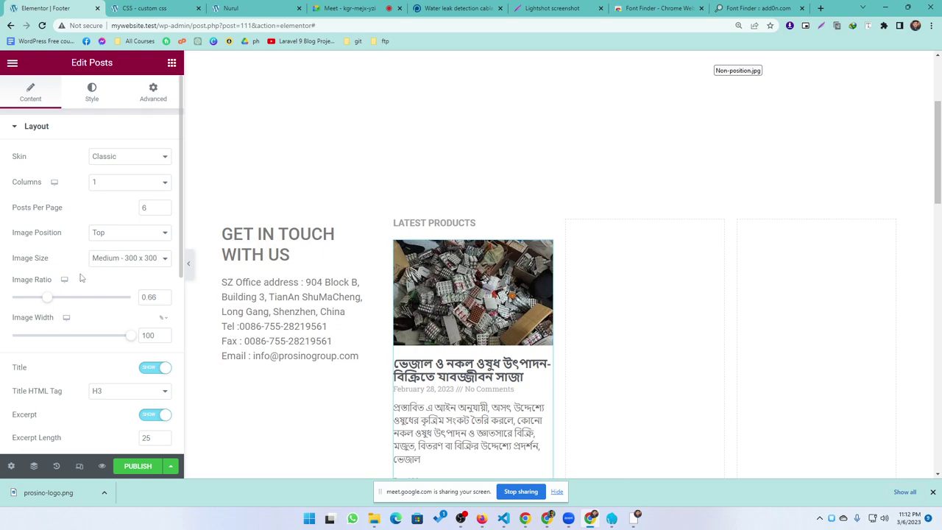
# Check the reference footer again and try the Cards skin with 1 column on the Posts widget
pyautogui.click(442, 8)
pyautogui.click(40, 8)
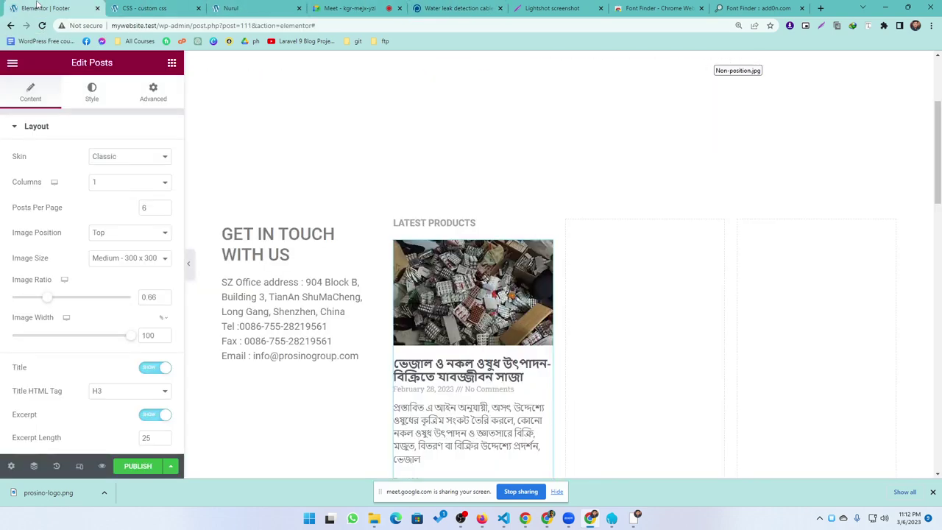
pyautogui.scroll(-3, 125, 331)
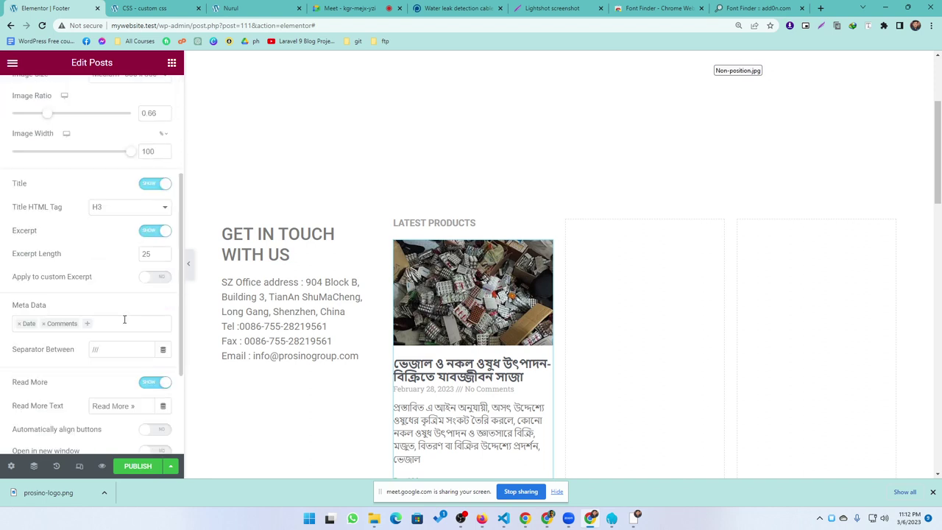
pyautogui.scroll(3, 124, 318)
pyautogui.click(116, 158)
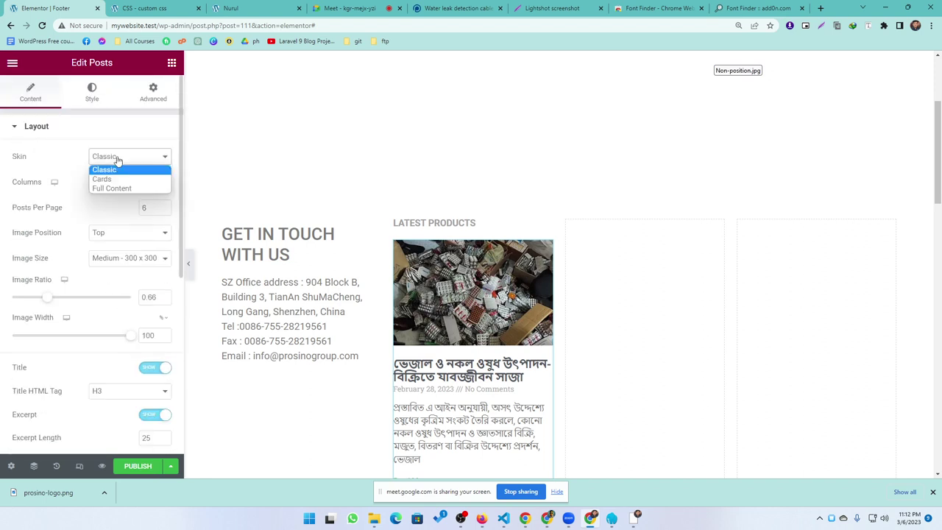
pyautogui.click(103, 180)
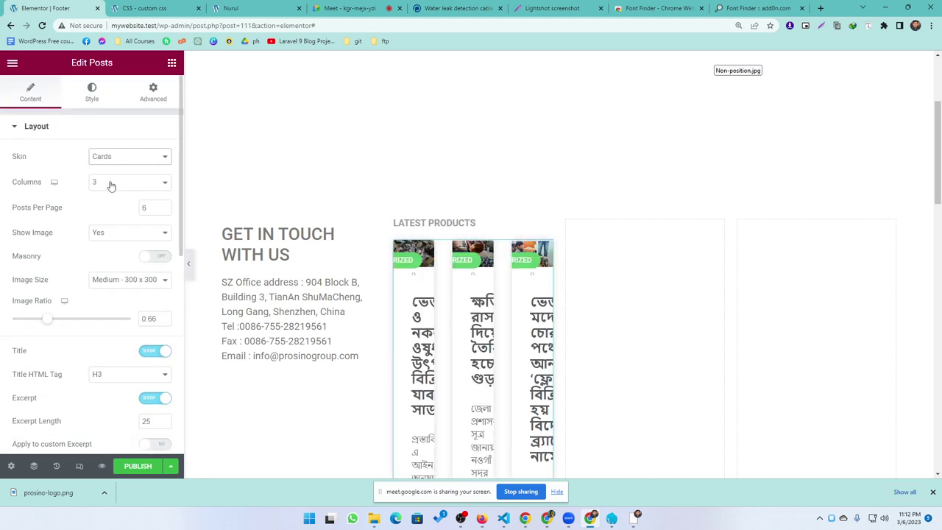
pyautogui.click(115, 184)
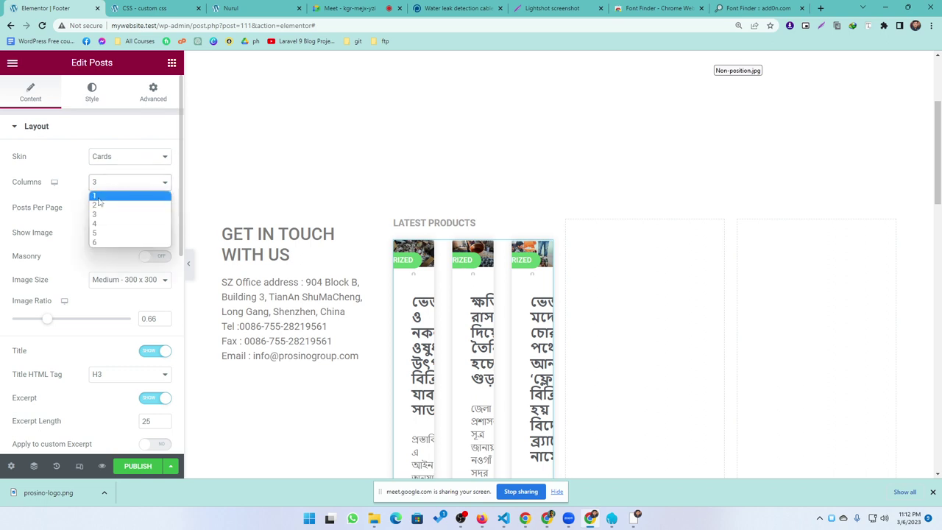
pyautogui.click(101, 195)
# Try the Full Content skin on the Posts widget and return its skin to Classic
pyautogui.click(114, 159)
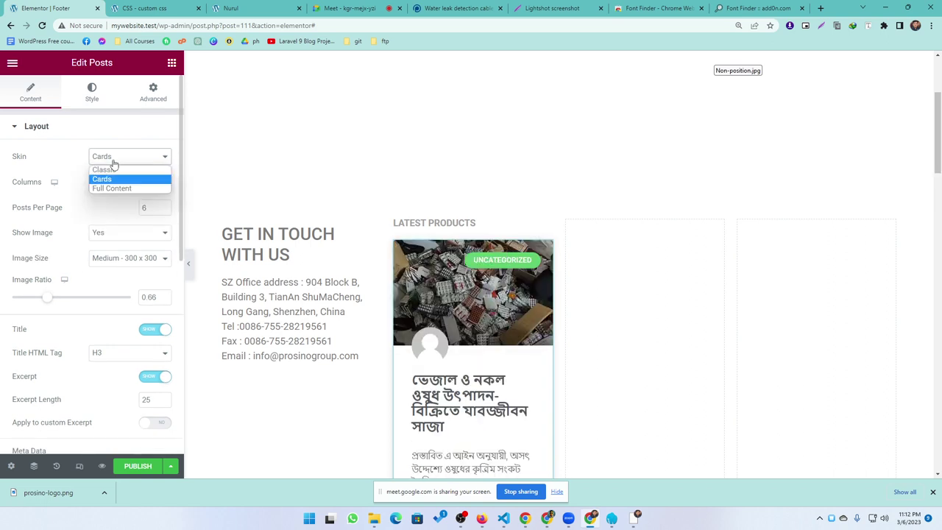
pyautogui.click(105, 192)
pyautogui.click(115, 156)
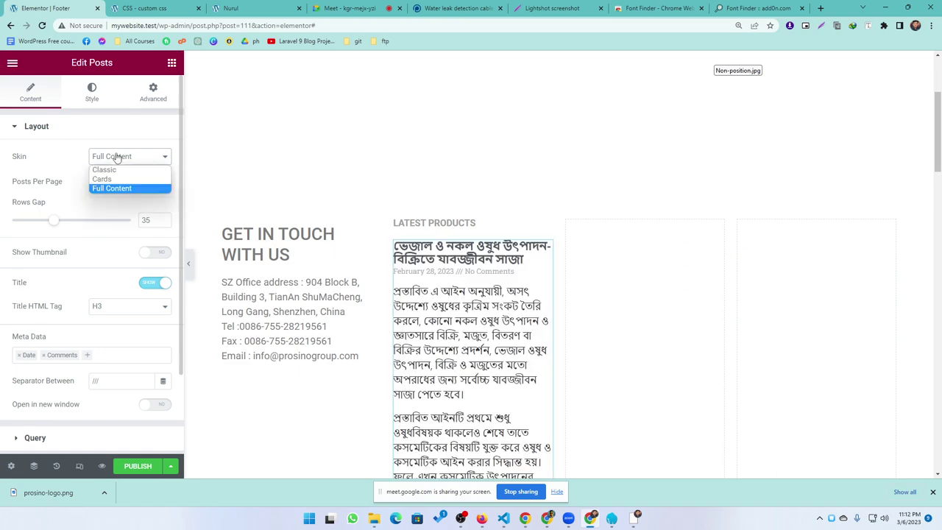
pyautogui.click(106, 169)
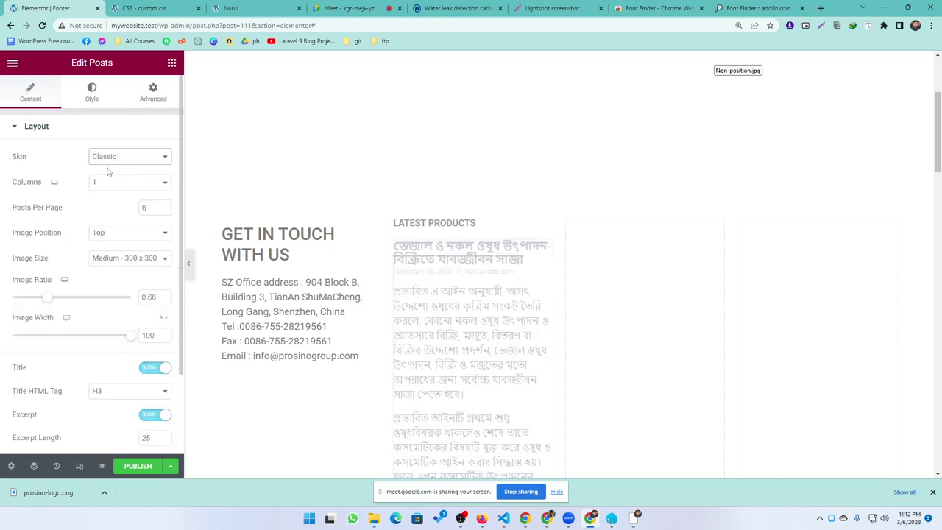
# Add an Archive Posts widget to the empty third footer column and set its layout to 1 column
pyautogui.click(171, 63)
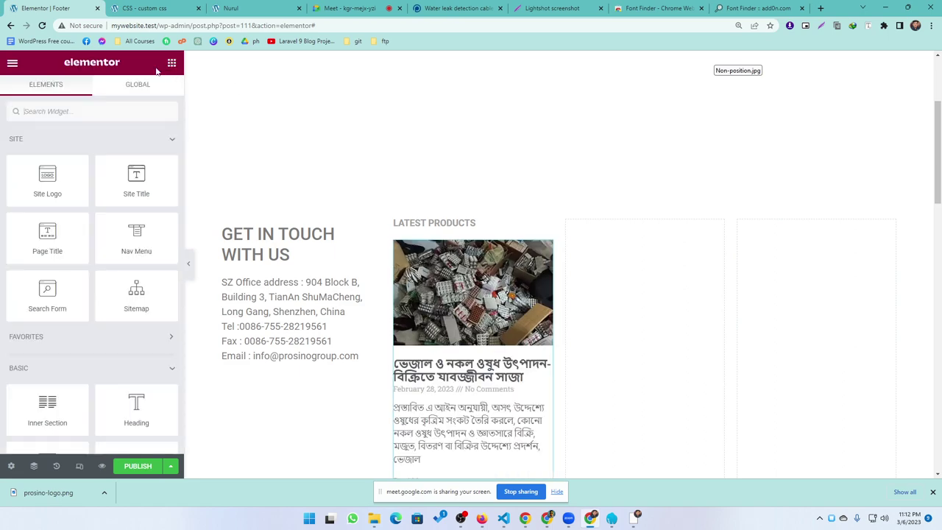
pyautogui.click(65, 112)
pyautogui.write('post')
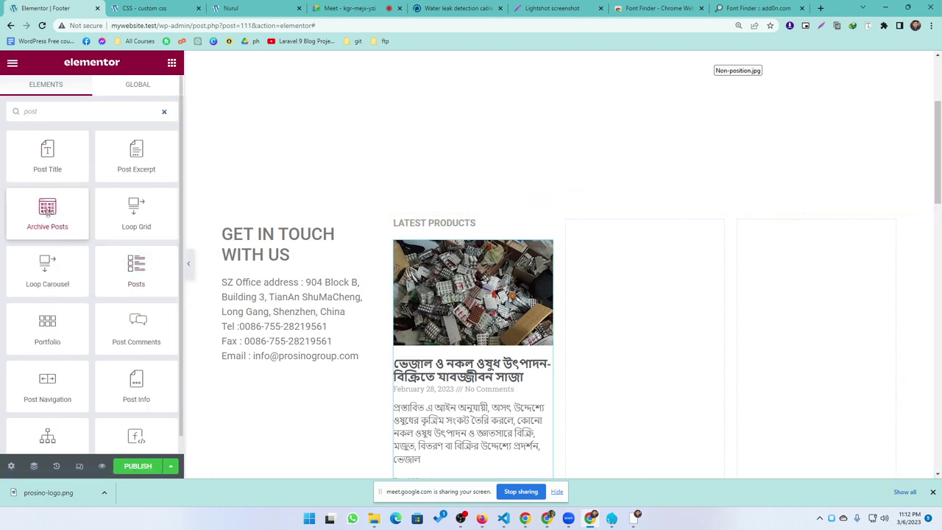
pyautogui.moveTo(47, 210); pyautogui.dragTo(634, 330)
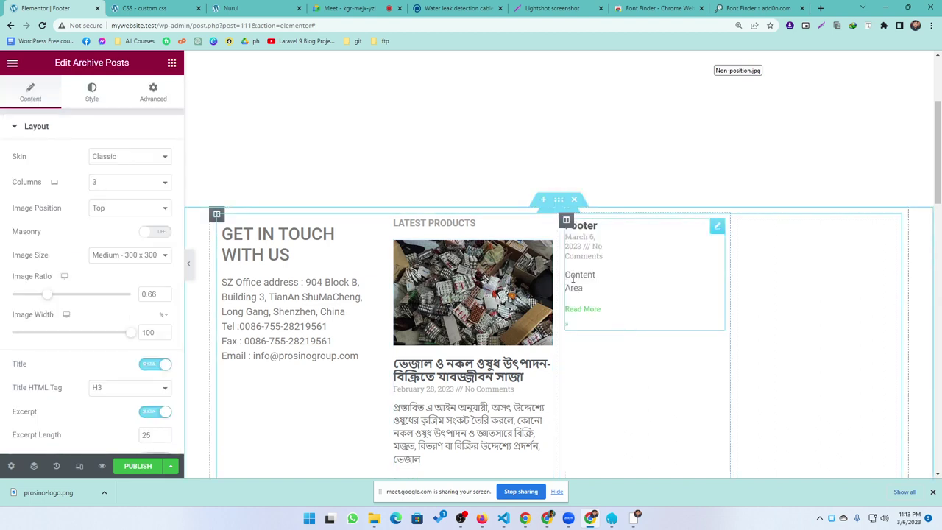
pyautogui.click(114, 186)
pyautogui.click(100, 197)
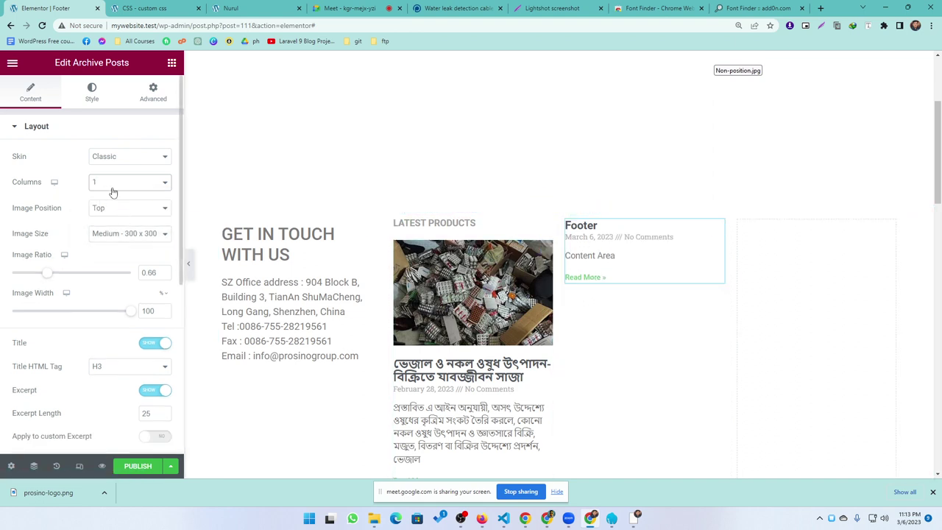
# Try the Cards skin on the Archive Posts widget and delete the widget from the third column
pyautogui.click(112, 156)
pyautogui.click(115, 178)
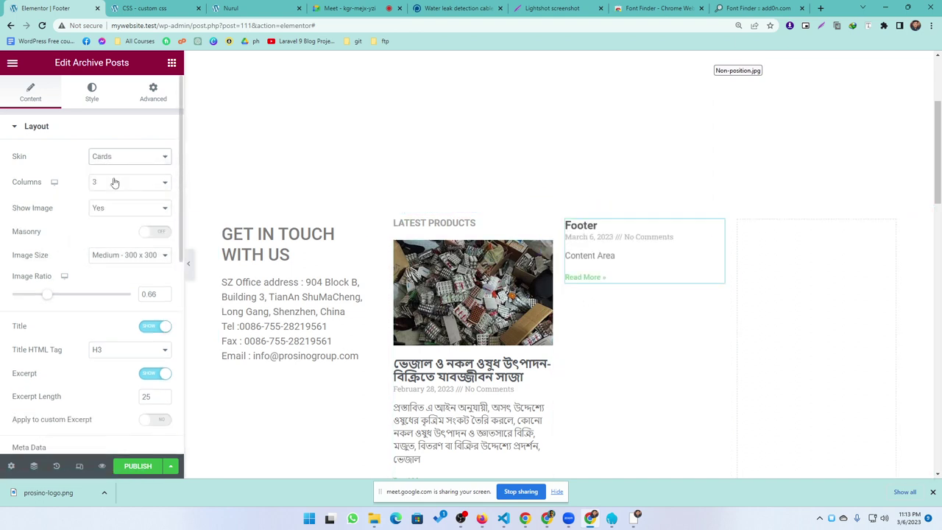
pyautogui.rightClick(623, 267)
pyautogui.click(652, 467)
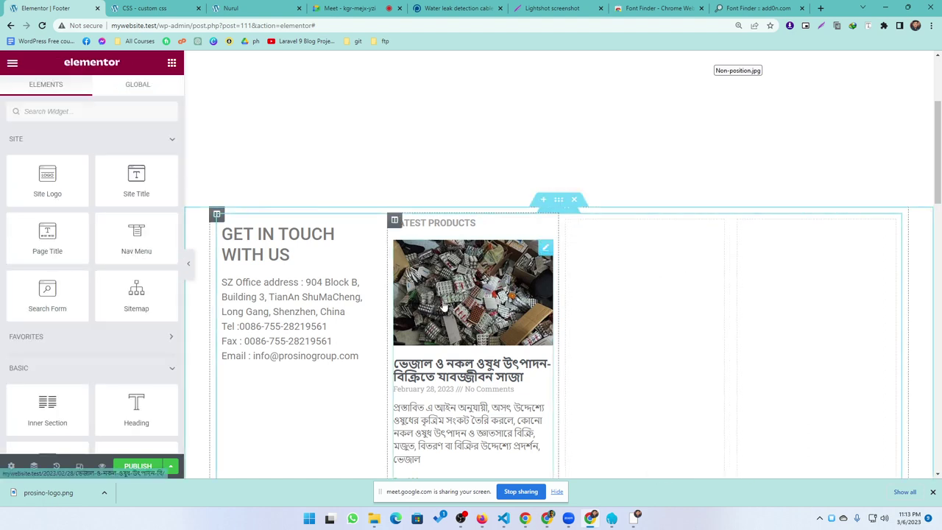
# Set the Posts widget under the LATEST PRODUCTS heading to 3 columns, keeping the Classic skin
pyautogui.click(445, 309)
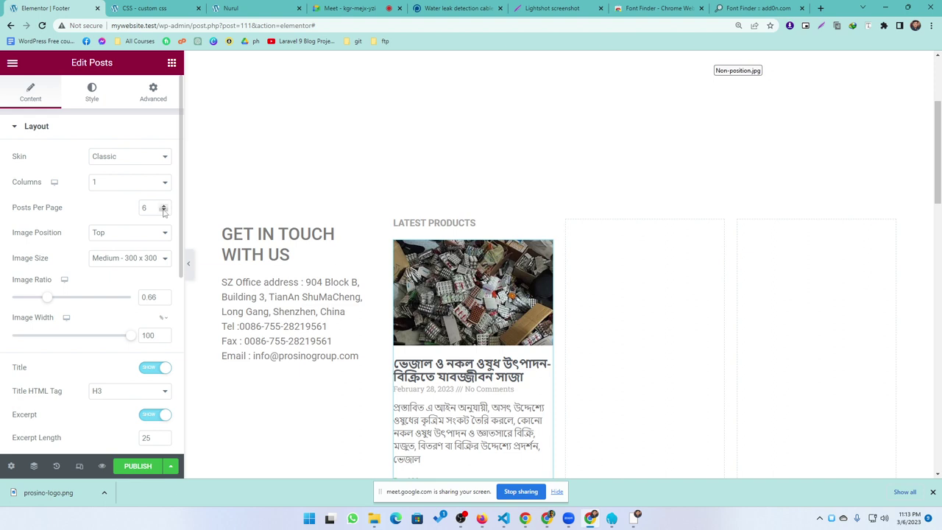
pyautogui.click(125, 183)
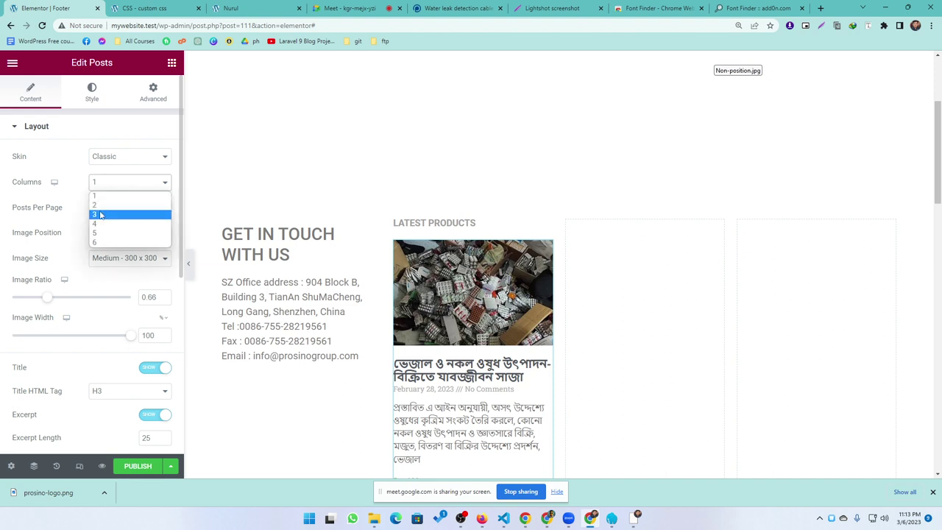
pyautogui.click(101, 215)
pyautogui.click(114, 157)
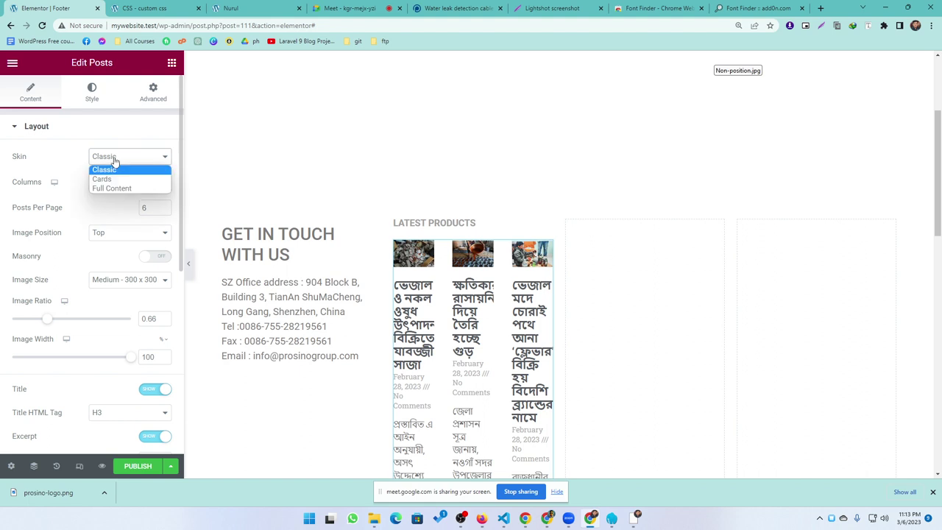
pyautogui.click(114, 158)
# Look through the Posts widget's content settings and delete the widget from under the LATEST PRODUCTS heading
pyautogui.scroll(-2, 88, 269)
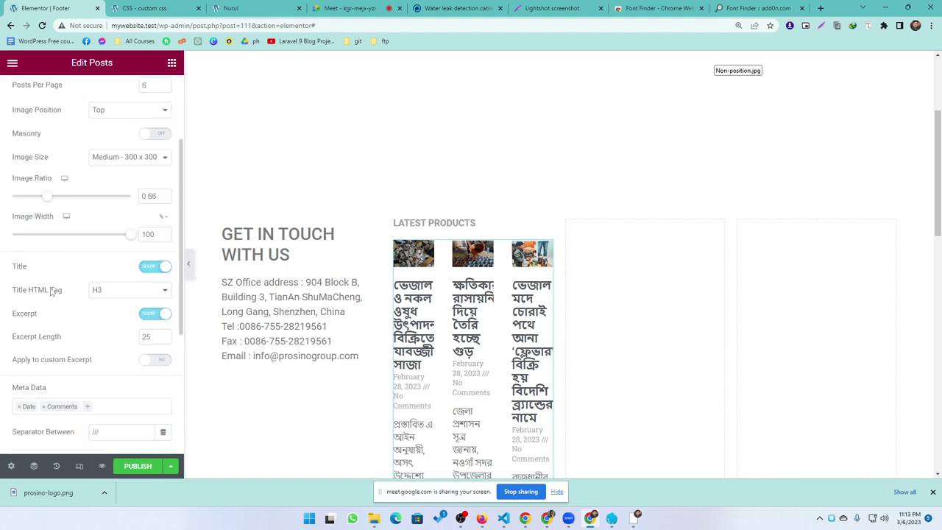
pyautogui.scroll(-1, 63, 292)
pyautogui.scroll(-1, 44, 308)
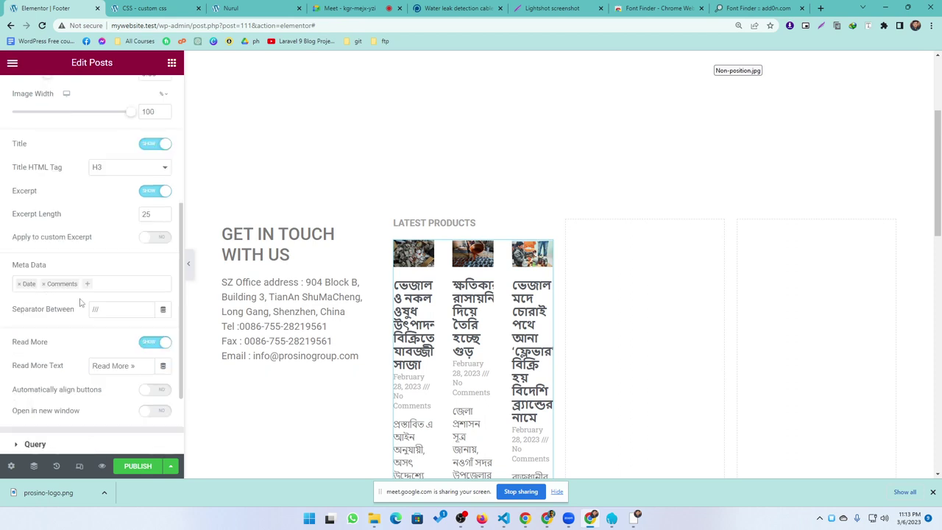
pyautogui.scroll(-2, 81, 302)
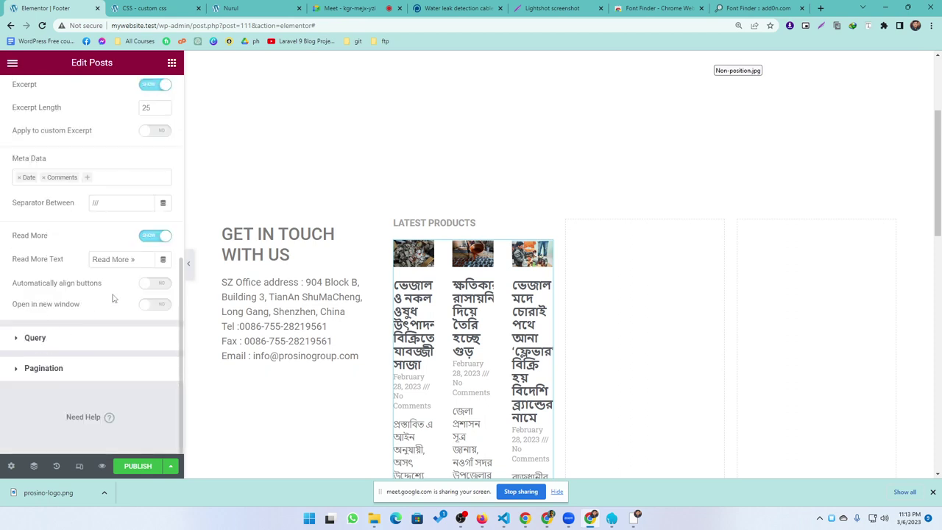
pyautogui.scroll(8, 69, 323)
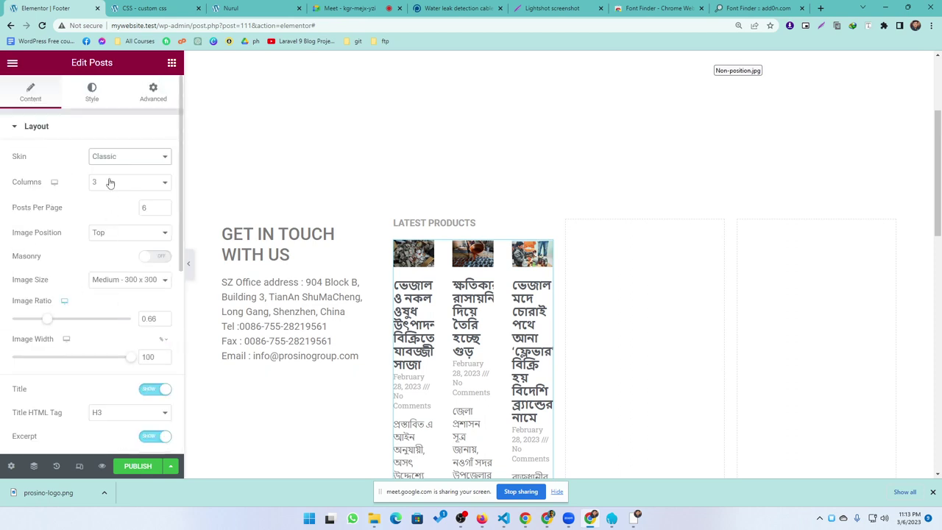
pyautogui.rightClick(455, 317)
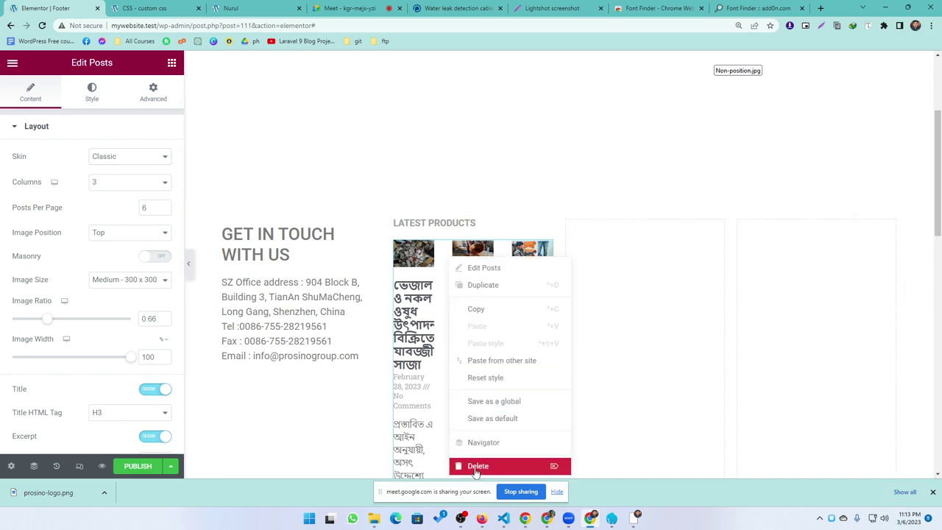
pyautogui.click(475, 468)
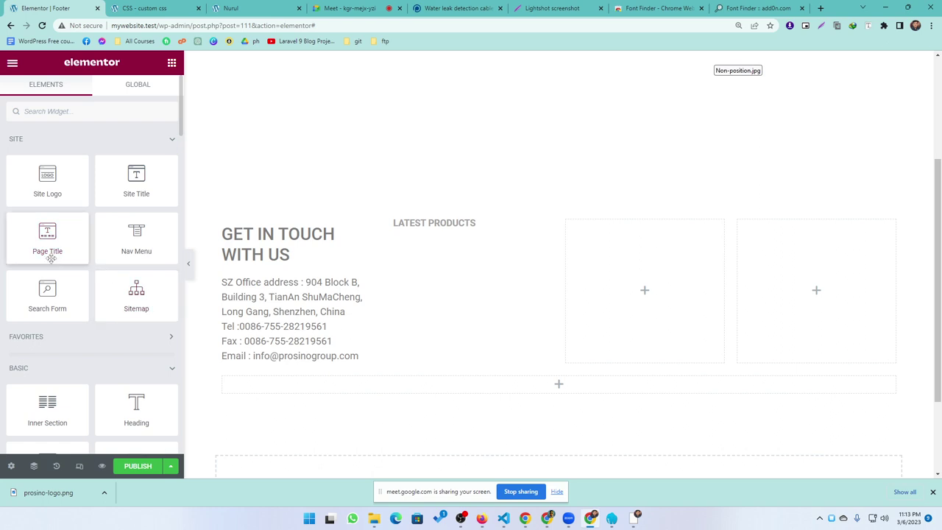
# Search the widget library for "post" to find another widget for the latest products list
pyautogui.scroll(-5, 67, 302)
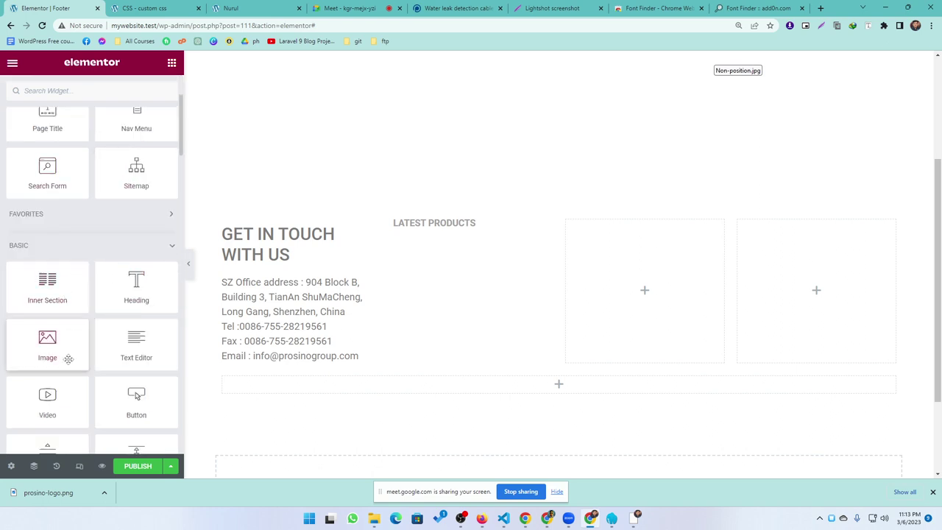
pyautogui.click(72, 92)
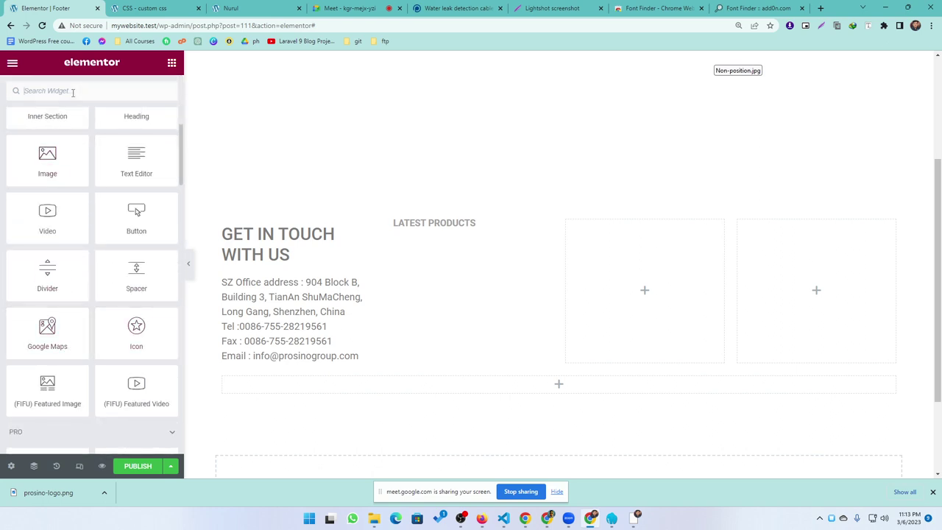
pyautogui.write('post')
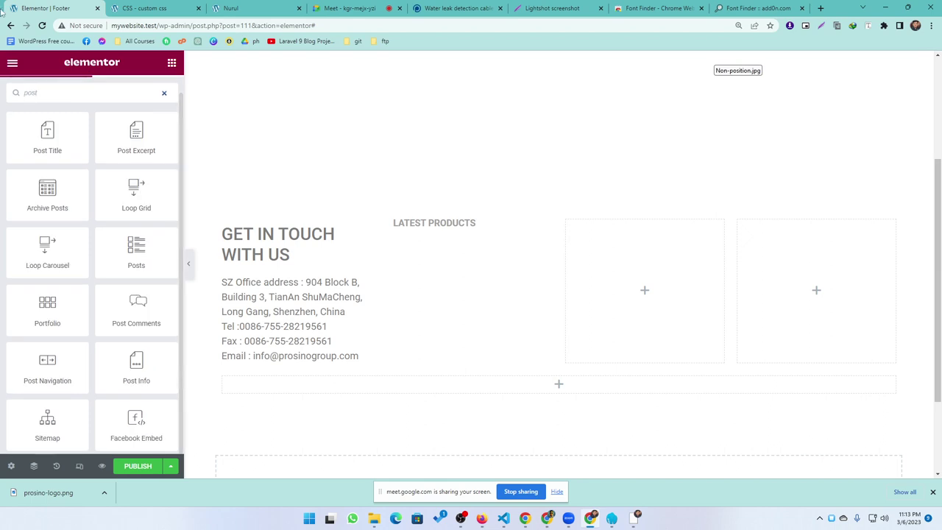
pyautogui.click(348, 9)
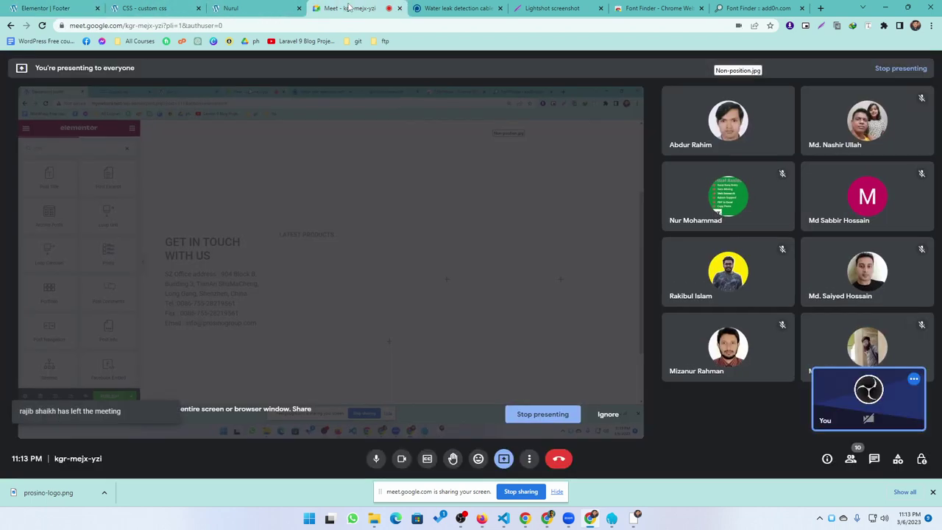
pyautogui.click(52, 8)
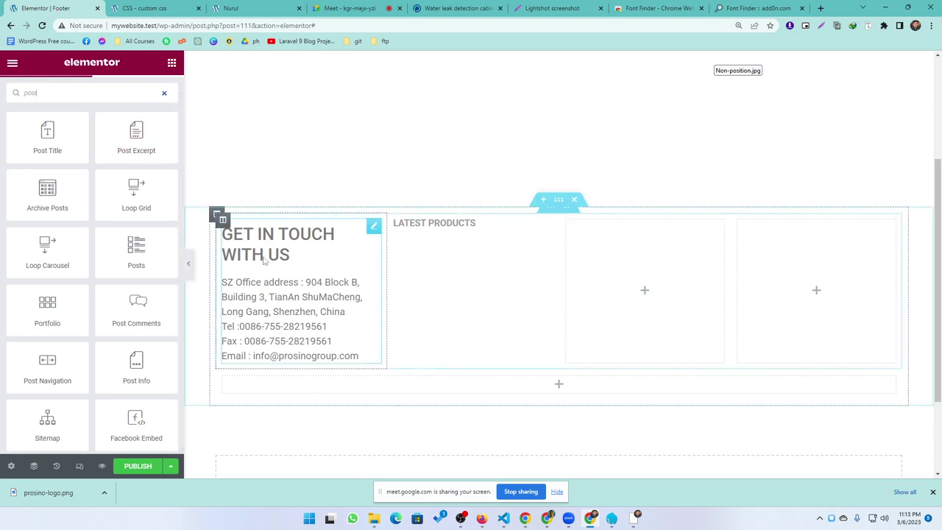
pyautogui.click(350, 8)
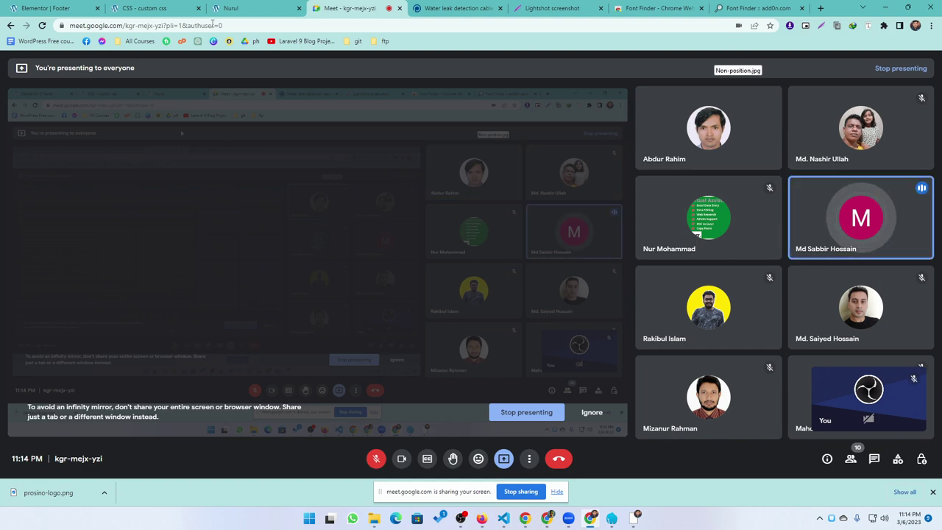
pyautogui.click(69, 8)
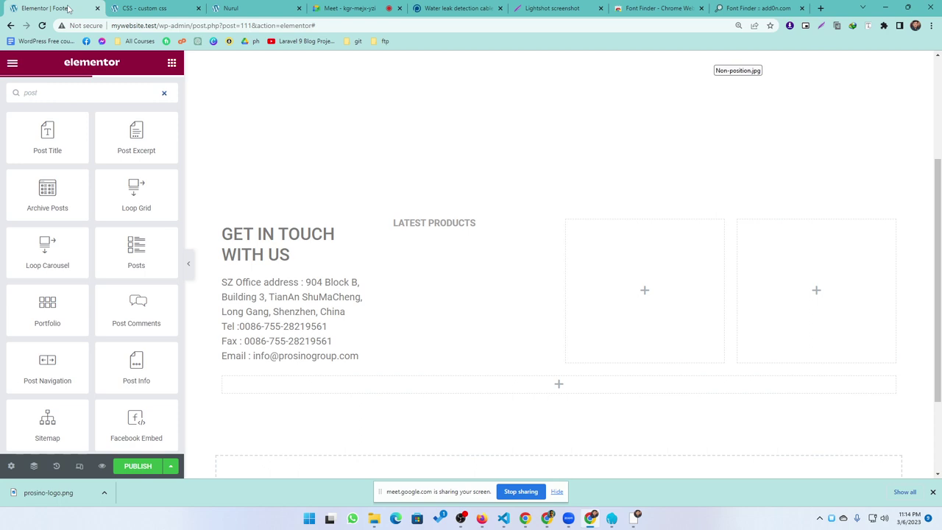
pyautogui.click(345, 8)
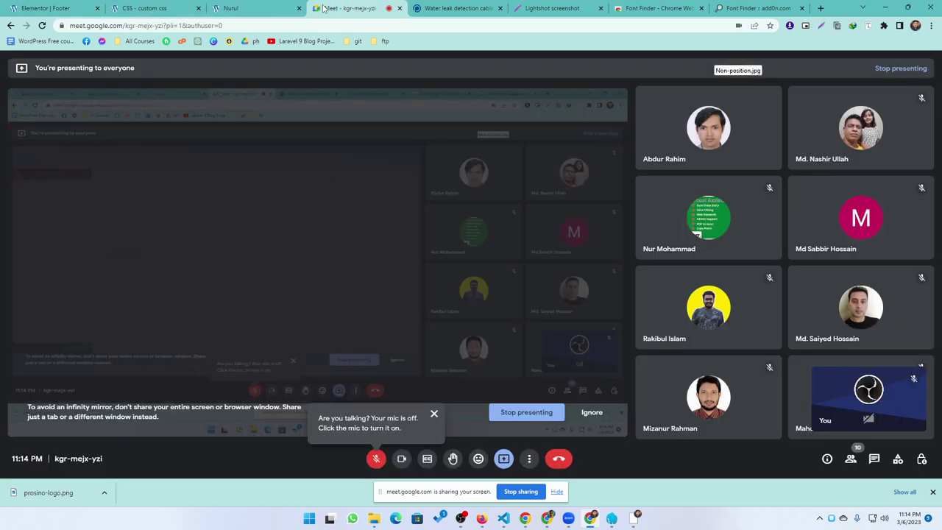
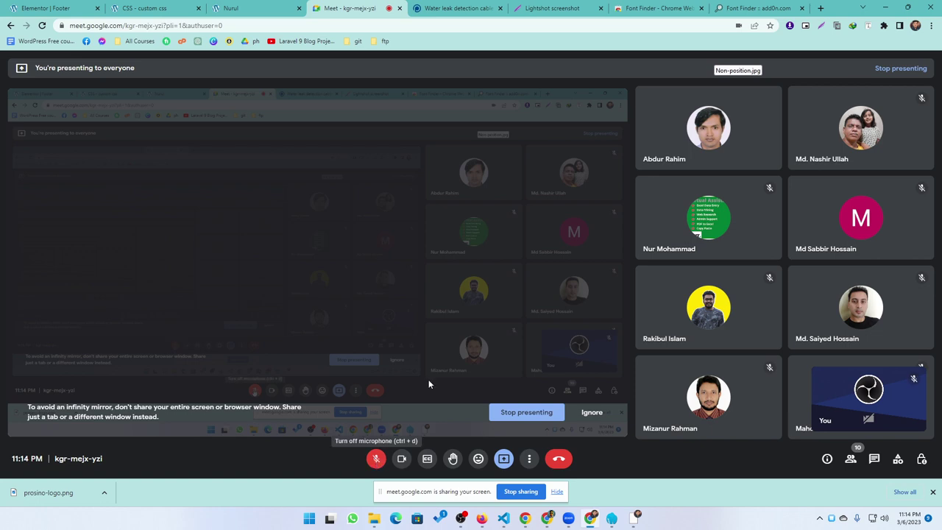
pyautogui.click(375, 460)
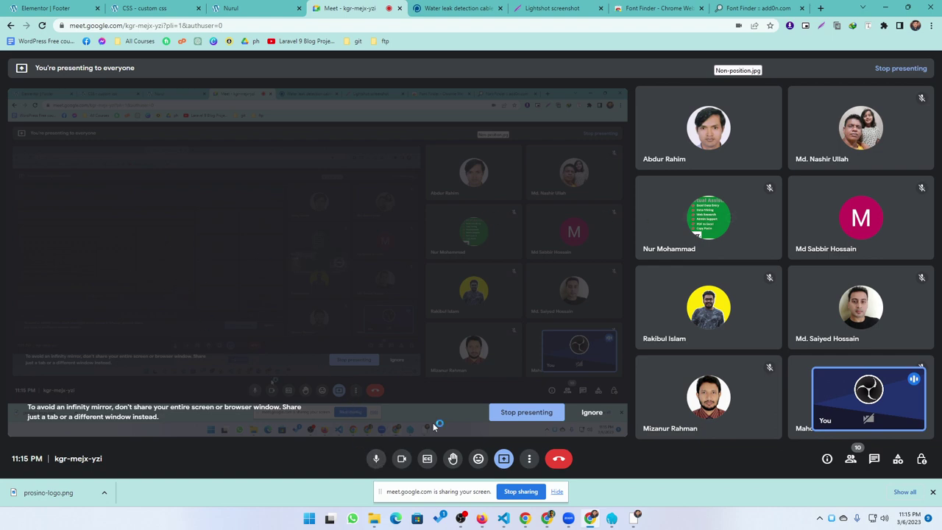
pyautogui.click(39, 8)
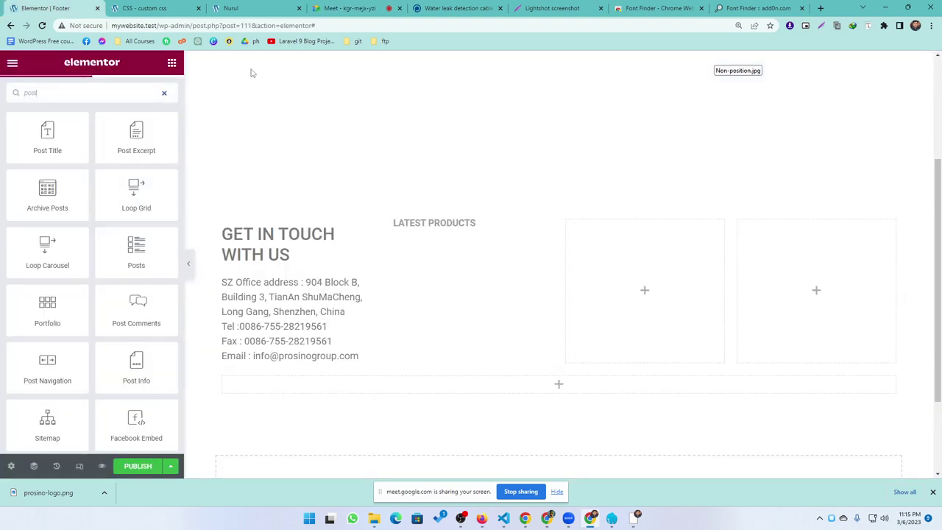
pyautogui.scroll(-2, 442, 221)
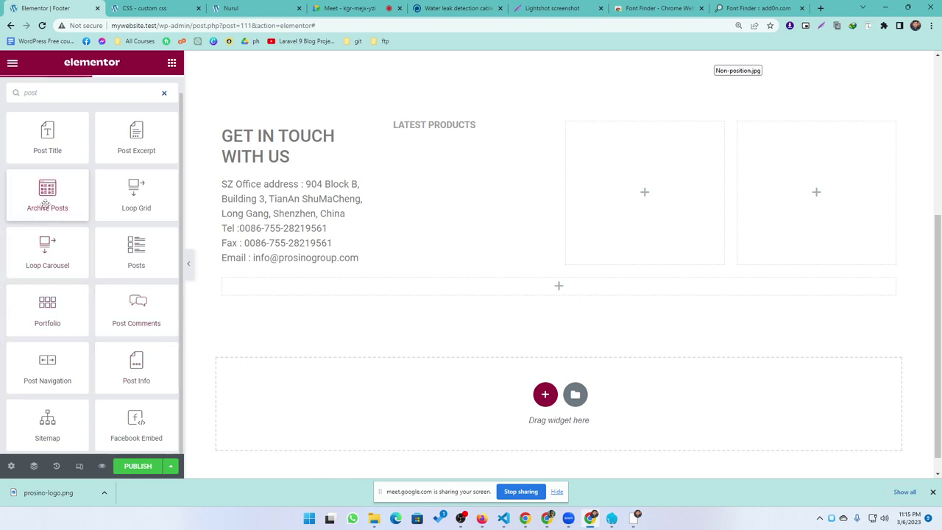
# Try the Archive Posts widget under the LATEST PRODUCTS heading and delete it again
pyautogui.moveTo(46, 209); pyautogui.dragTo(434, 134)
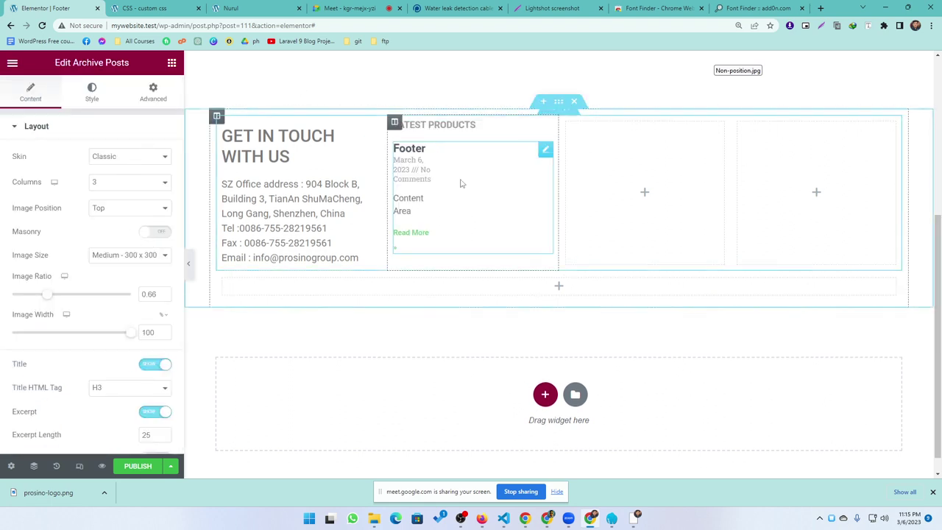
pyautogui.rightClick(462, 183)
pyautogui.click(489, 389)
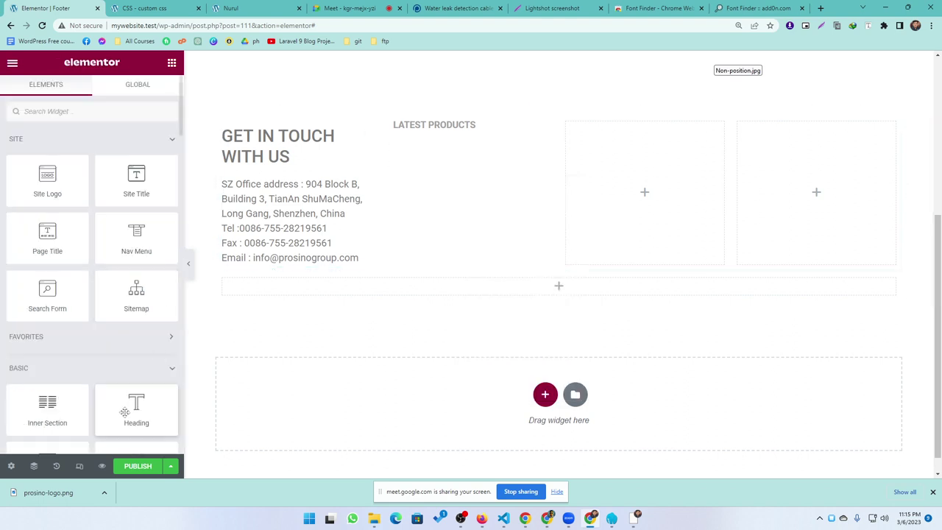
pyautogui.scroll(-3, 86, 301)
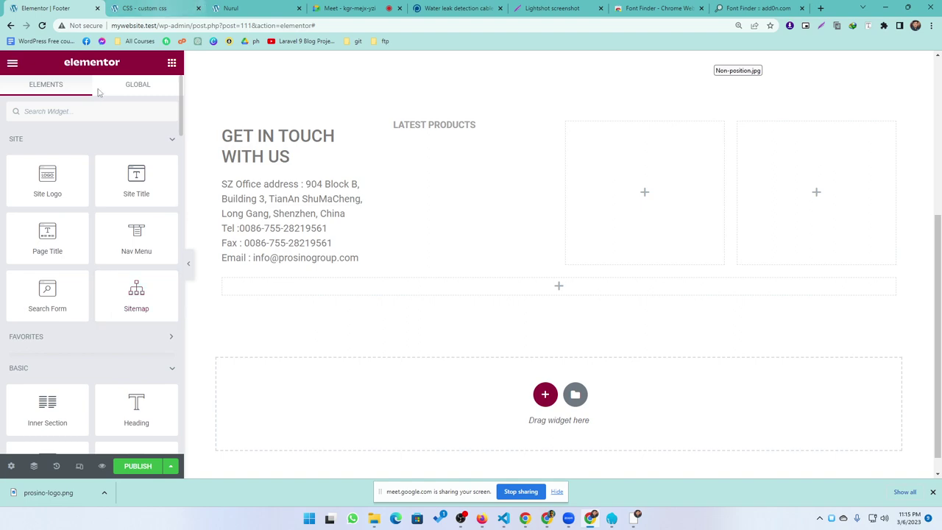
# Switch to the prosinogroup.com reference page and examine its footer columns
pyautogui.click(136, 9)
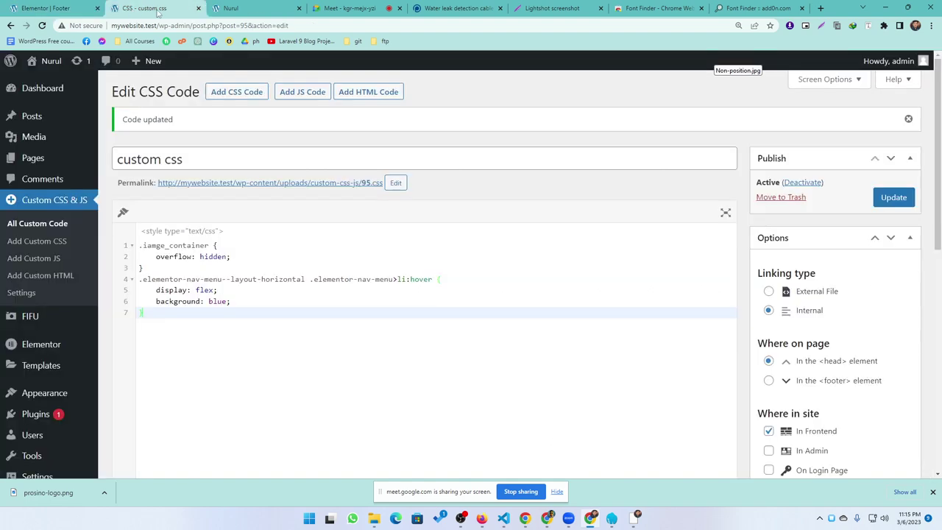
pyautogui.click(236, 8)
pyautogui.click(337, 8)
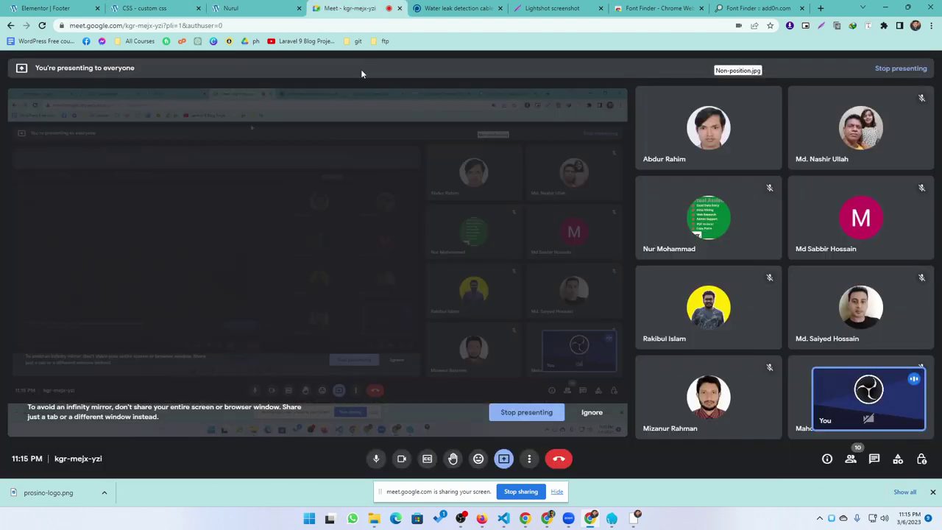
pyautogui.click(250, 8)
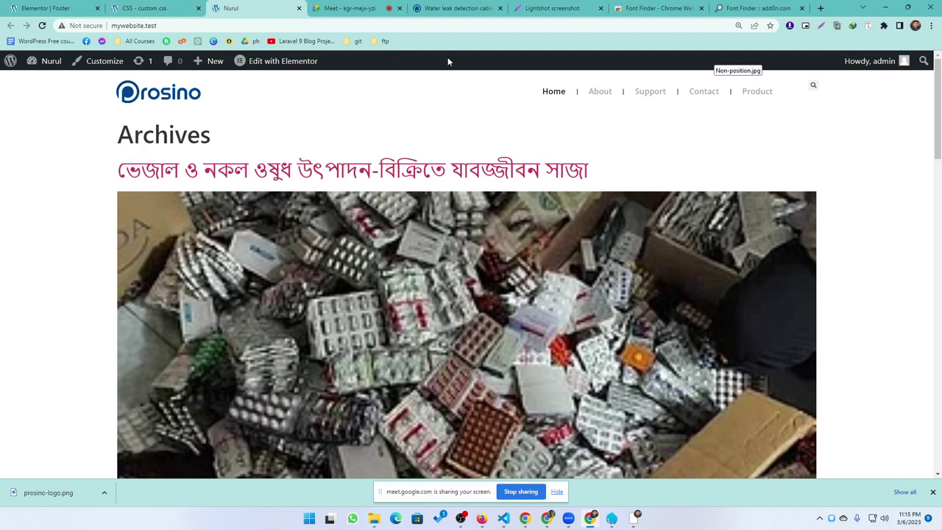
pyautogui.click(449, 9)
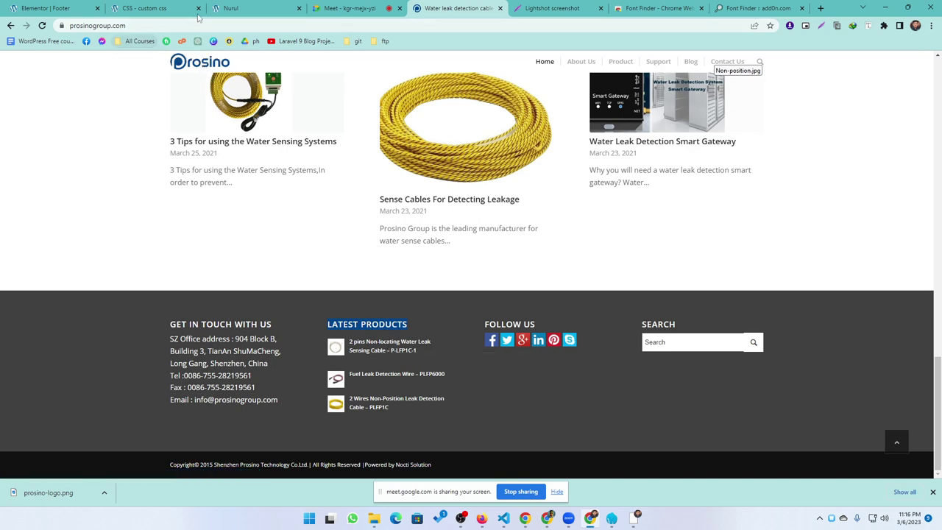
# Admit the waiting participant to the Google Meet call and return to the Elementor Footer template
pyautogui.click(342, 7)
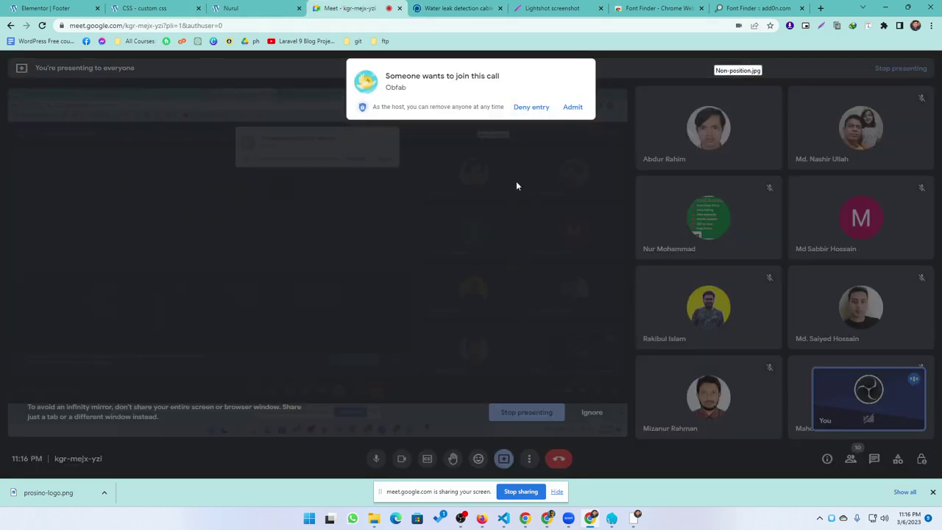
pyautogui.click(572, 107)
pyautogui.hotkey('ctrl', '1')
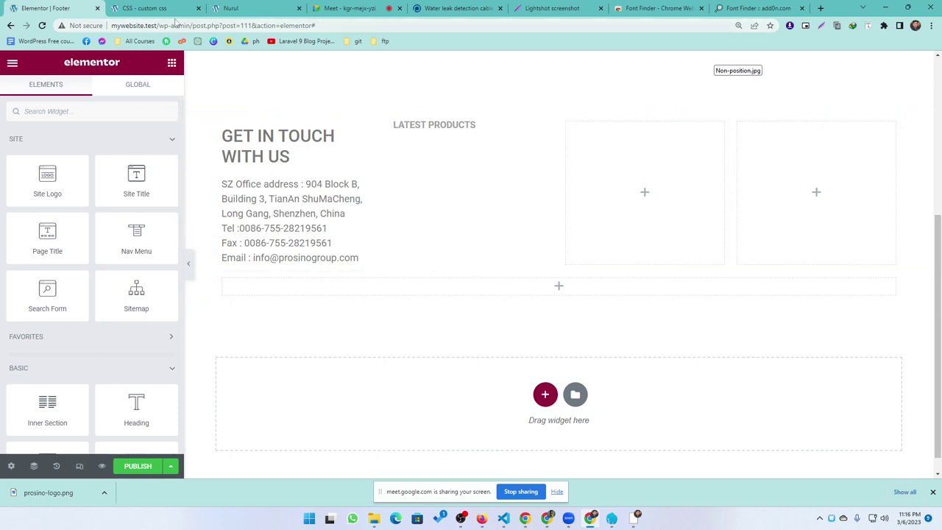
# Check the FOLLOW US column on prosinogroup.com and add a Social Icons widget to the third footer column
pyautogui.click(455, 9)
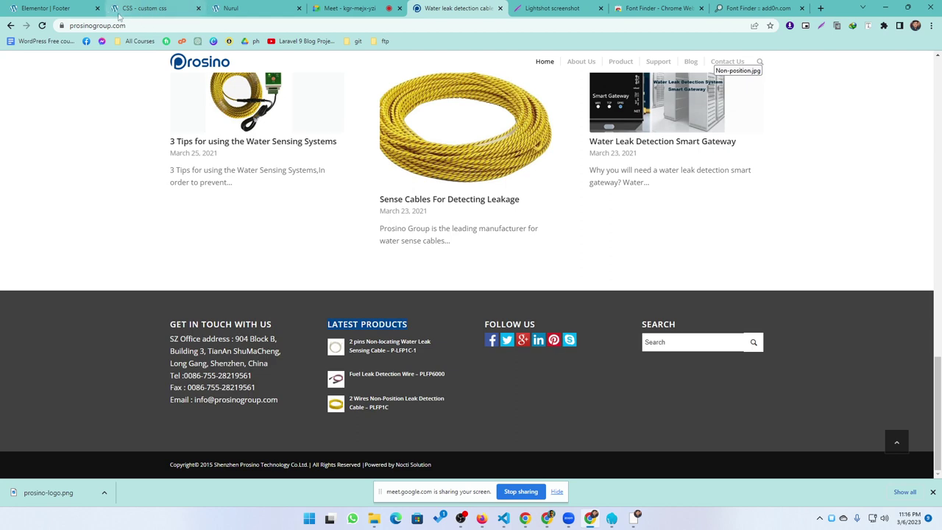
pyautogui.click(59, 8)
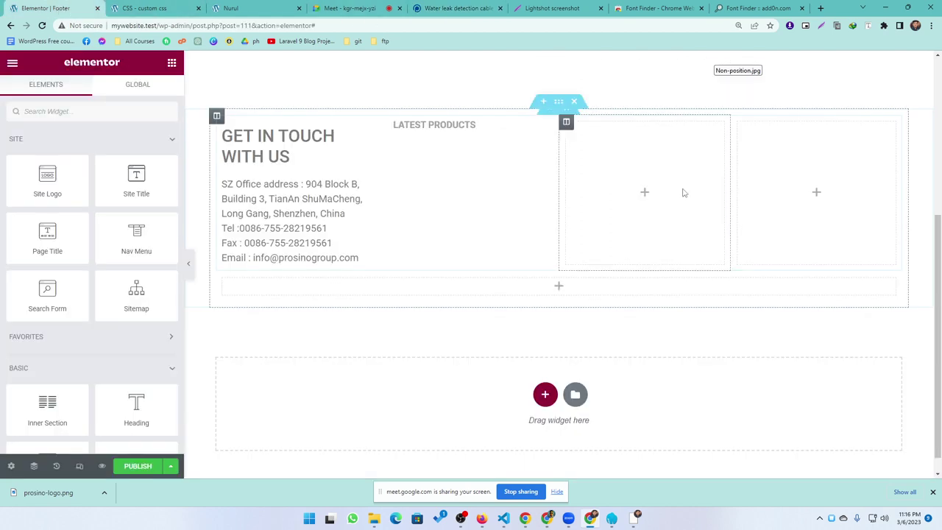
pyautogui.click(454, 8)
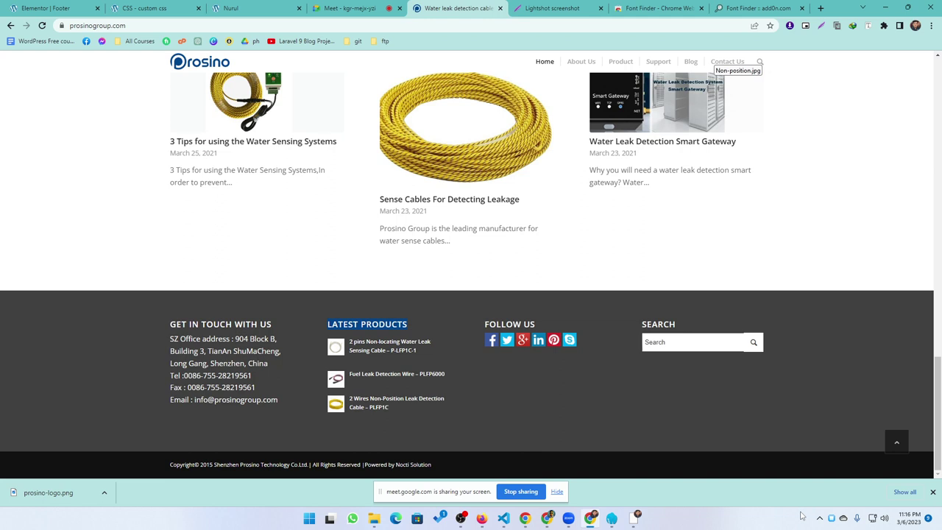
pyautogui.click(34, 8)
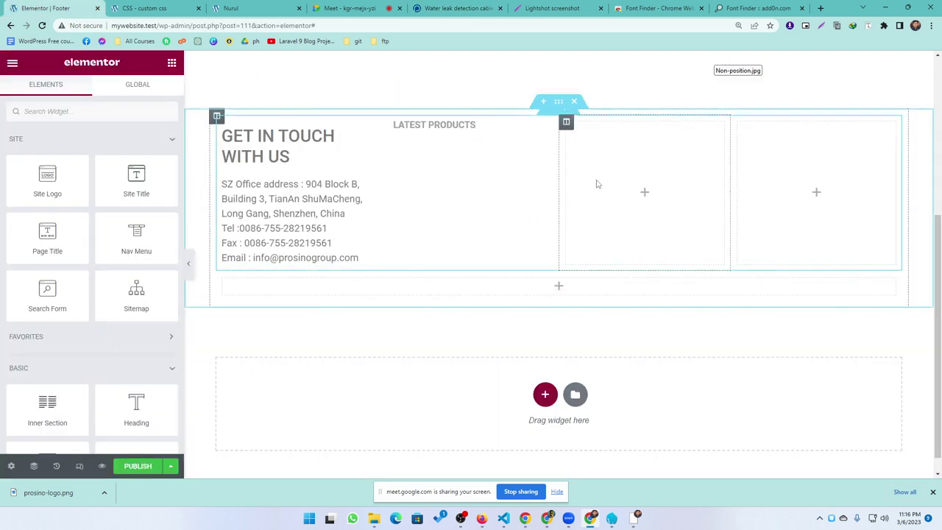
pyautogui.click(44, 111)
pyautogui.write('soci')
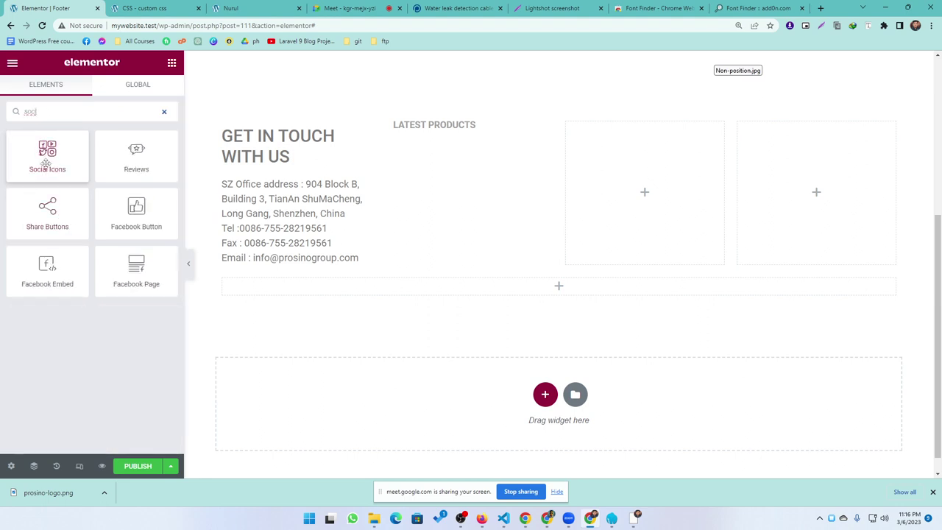
pyautogui.moveTo(45, 161); pyautogui.dragTo(635, 198)
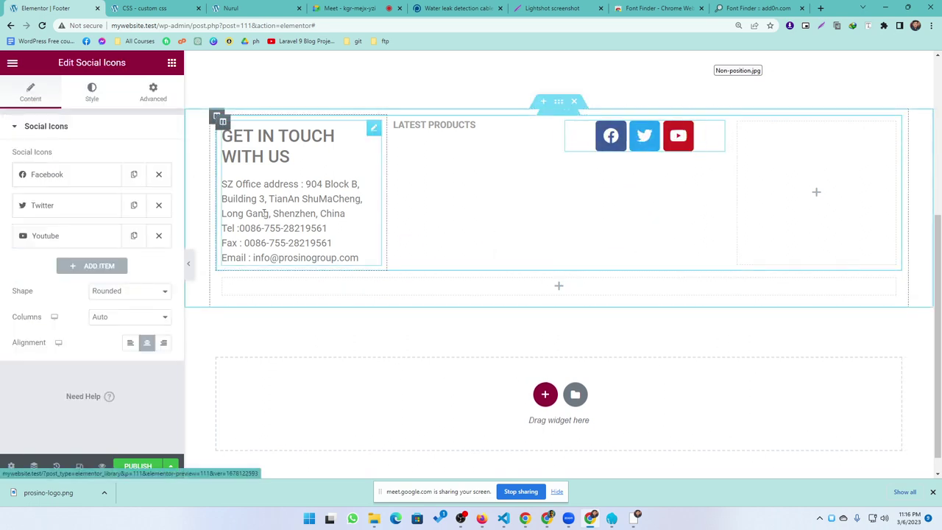
# Examine the Facebook item's icon, link and icon library options in the Social Icons widget without changing them
pyautogui.click(65, 177)
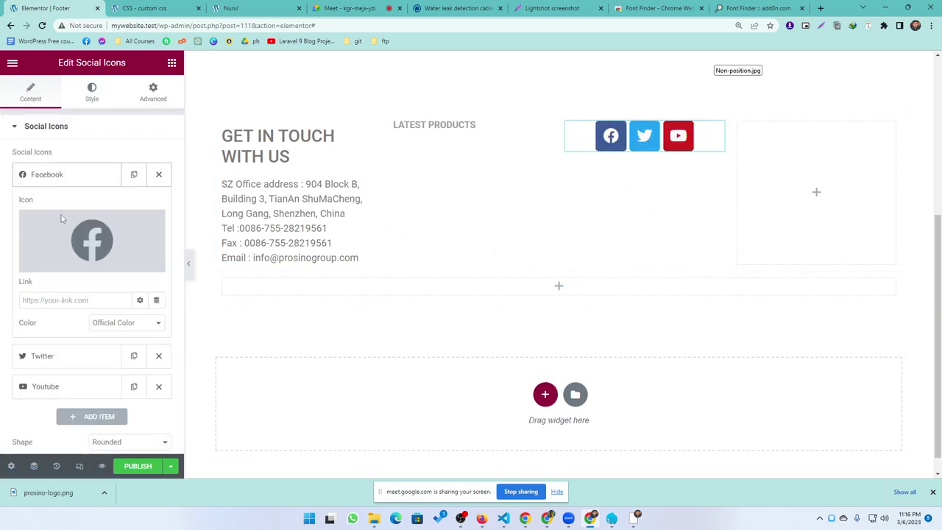
pyautogui.click(85, 300)
pyautogui.click(68, 255)
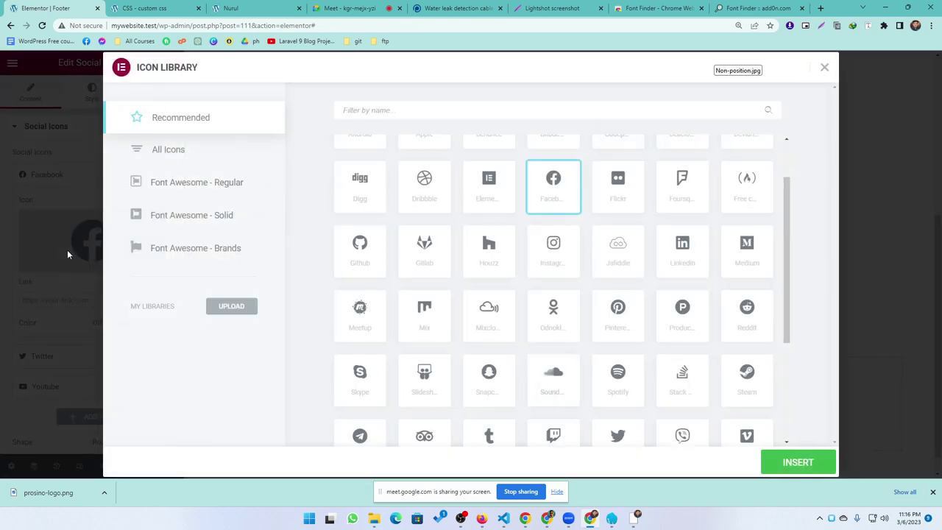
pyautogui.click(825, 68)
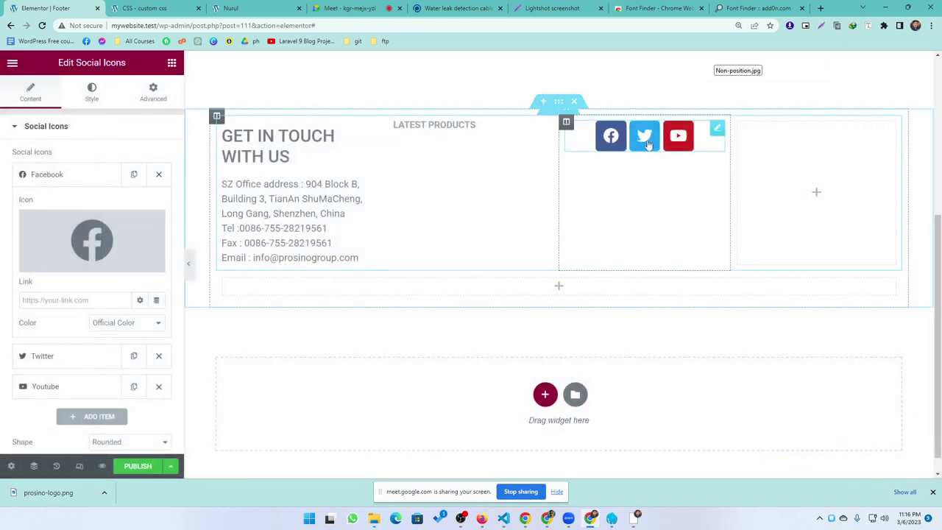
pyautogui.click(86, 174)
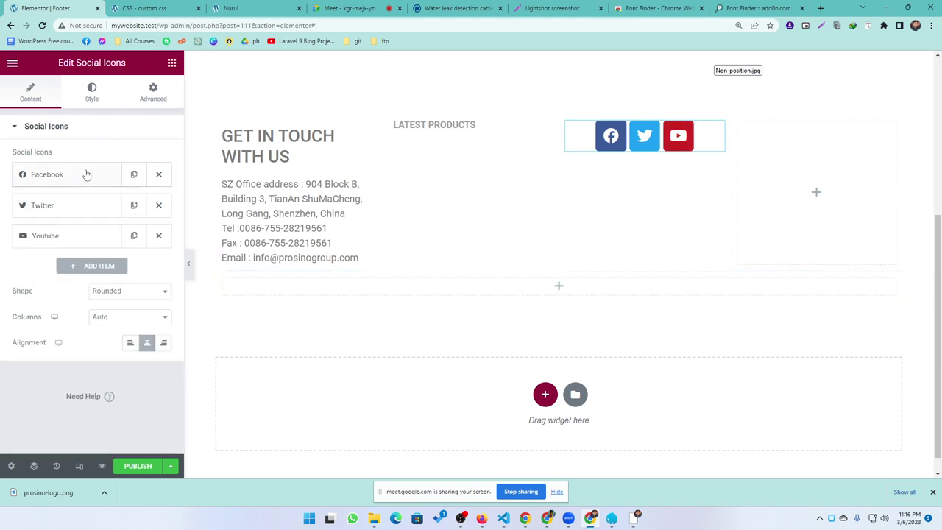
# Add a Share Buttons widget to the fourth footer column and set its View to Icon
pyautogui.click(172, 64)
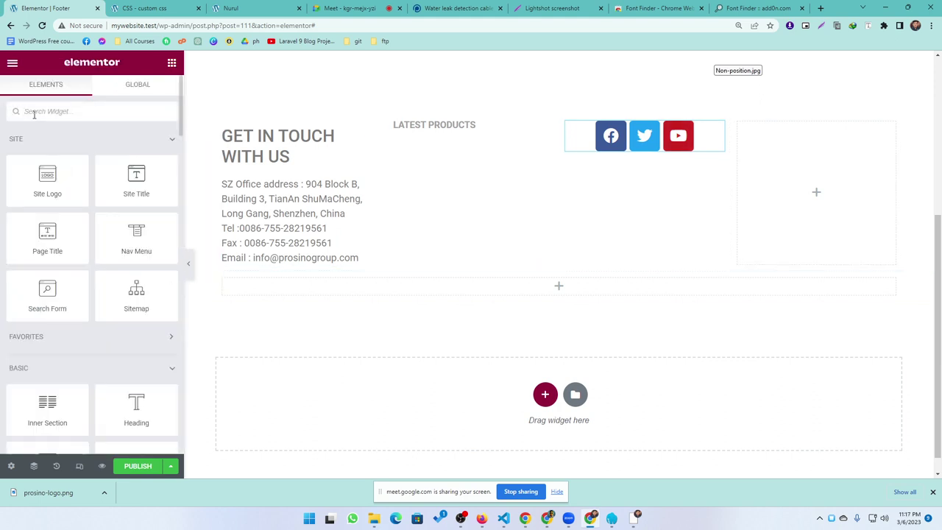
pyautogui.click(34, 113)
pyautogui.write('soci')
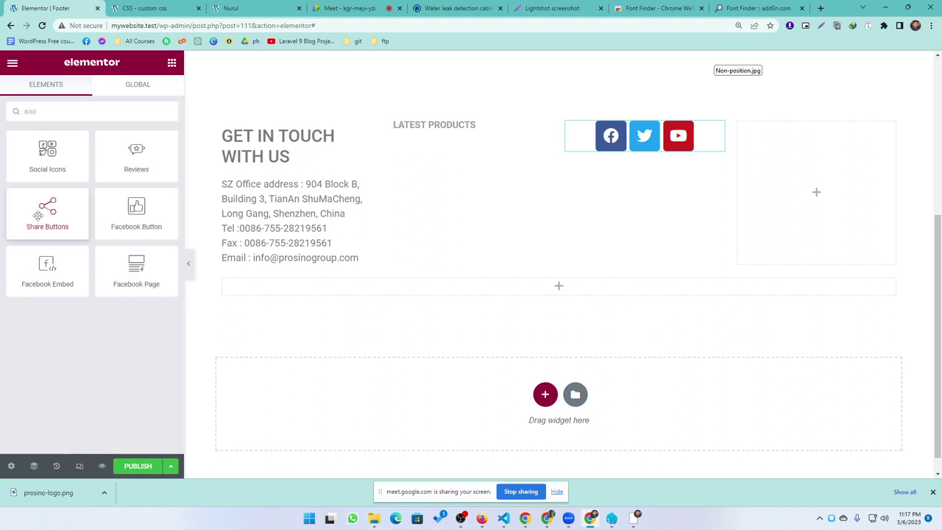
pyautogui.moveTo(46, 214); pyautogui.dragTo(782, 201)
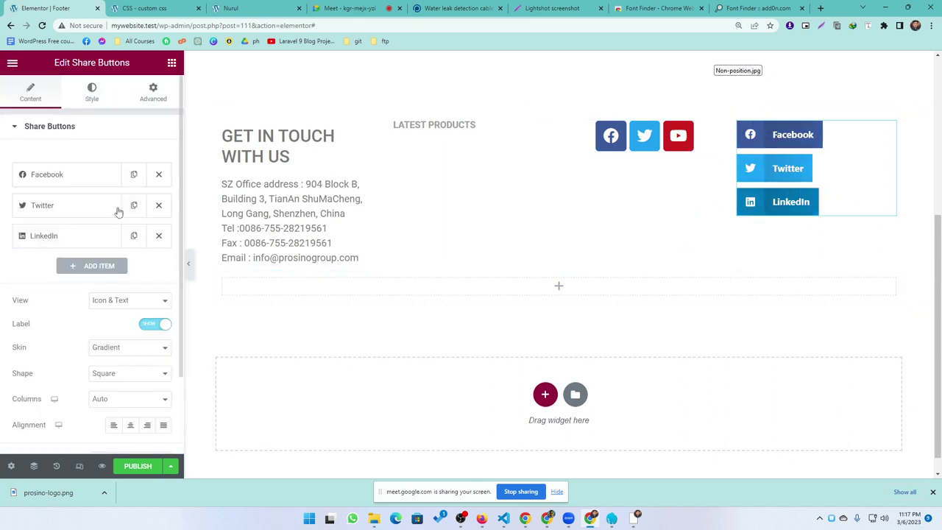
pyautogui.click(120, 301)
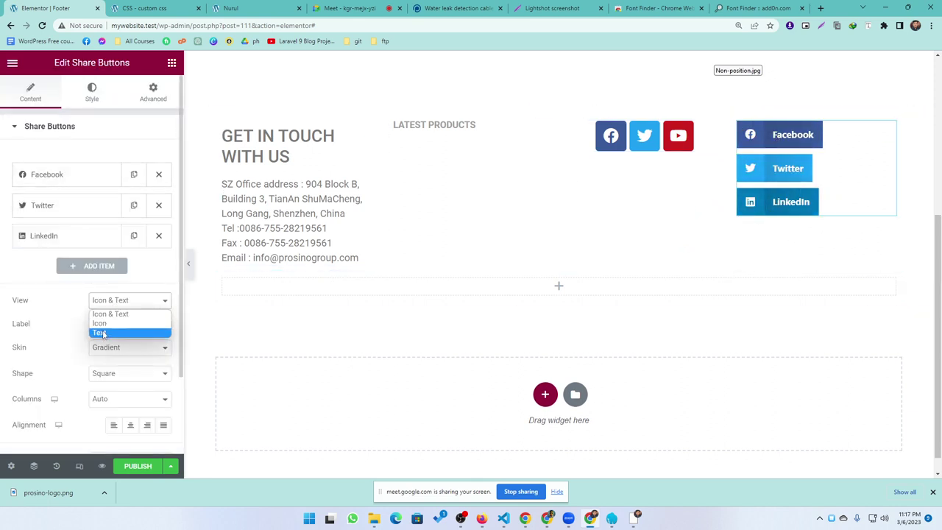
pyautogui.click(102, 323)
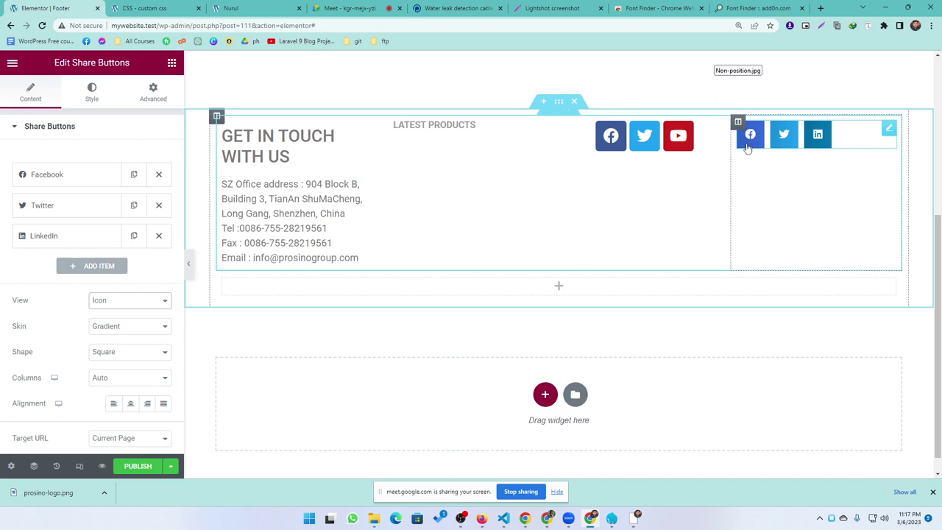
# Publish the Footer template without a display condition and reload mywebsite.test to check the bottom of the page
pyautogui.click(131, 468)
pyautogui.click(805, 464)
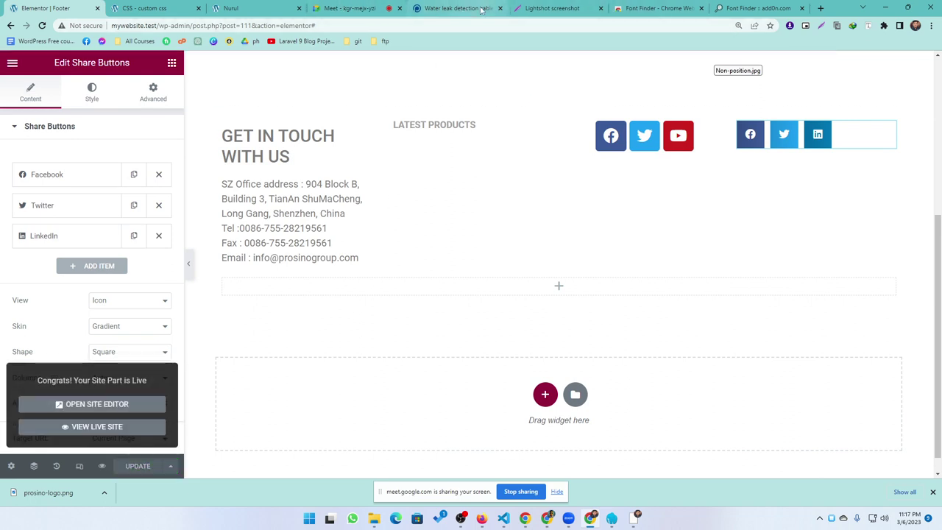
pyautogui.click(241, 9)
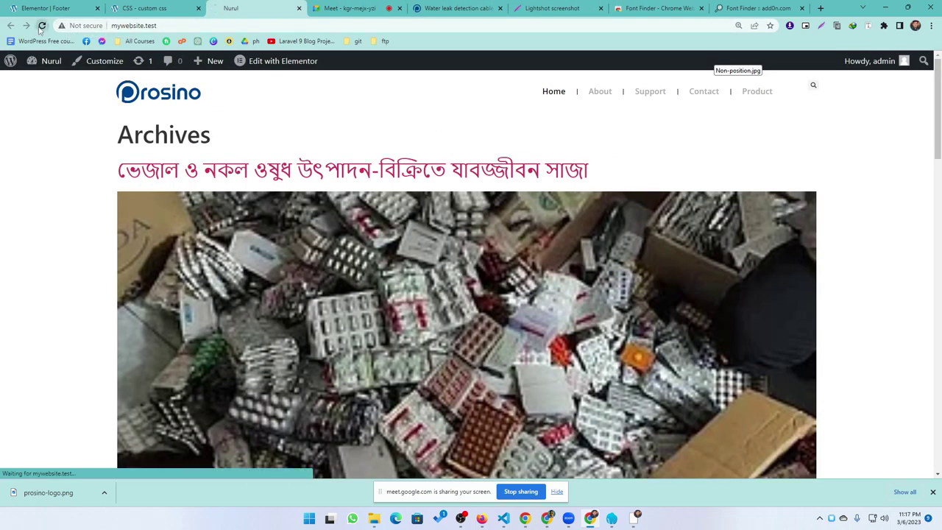
pyautogui.scroll(-15, 416, 317)
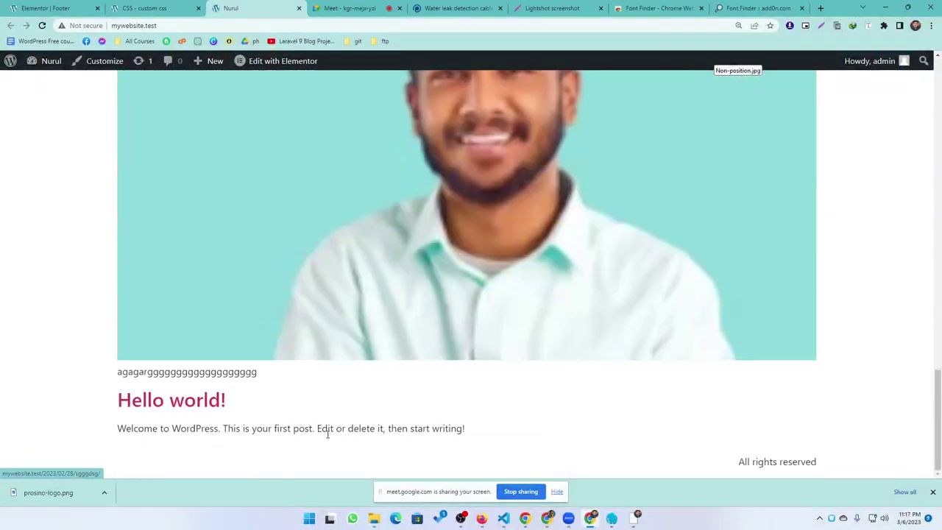
pyautogui.scroll(1, 396, 418)
pyautogui.scroll(-1, 396, 418)
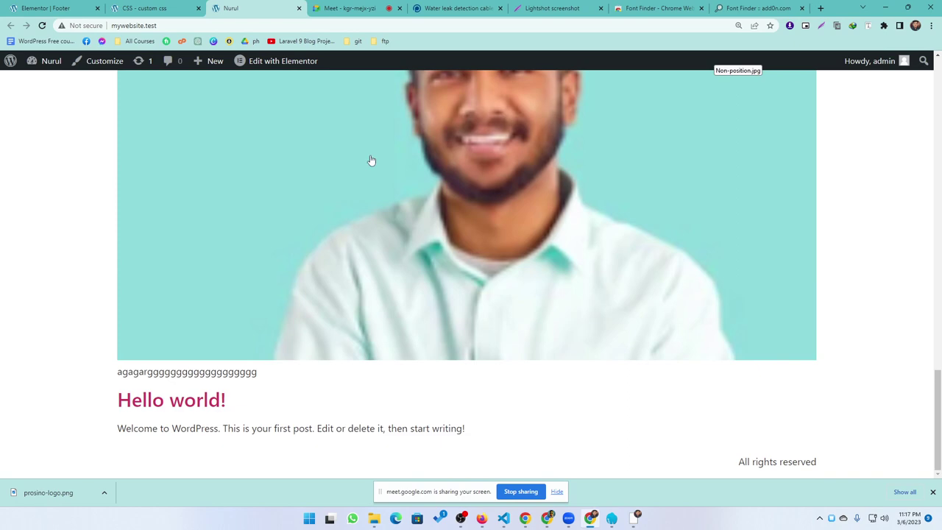
# Add an Include Entire Site display condition to the Footer template and save it
pyautogui.click(44, 8)
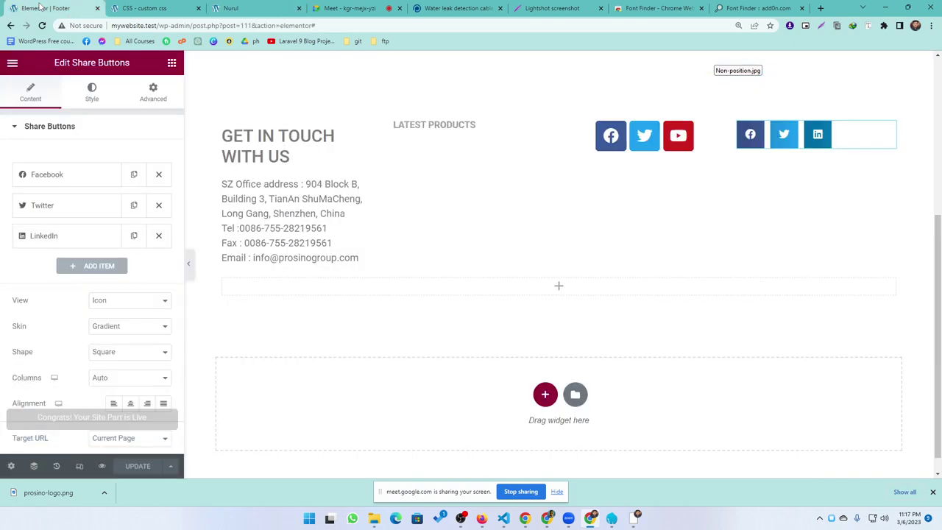
pyautogui.click(171, 465)
pyautogui.click(76, 417)
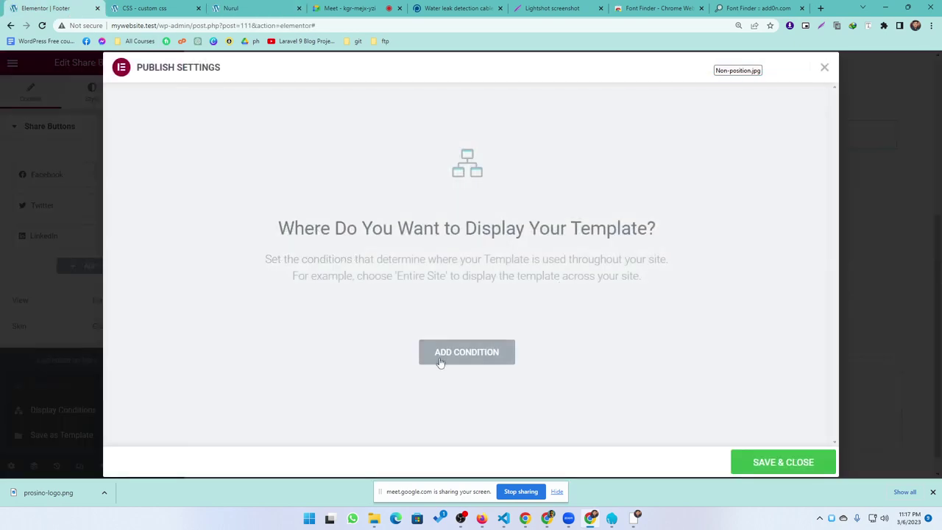
pyautogui.click(438, 357)
pyautogui.click(769, 462)
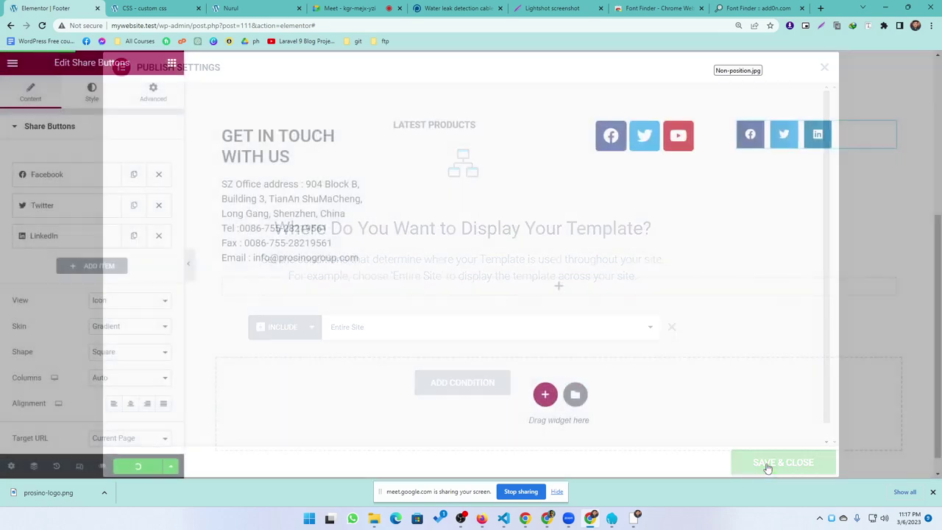
# Review the footer at the bottom of mywebsite.test and test its Facebook share button, closing the share window and contact popup without posting
pyautogui.click(238, 9)
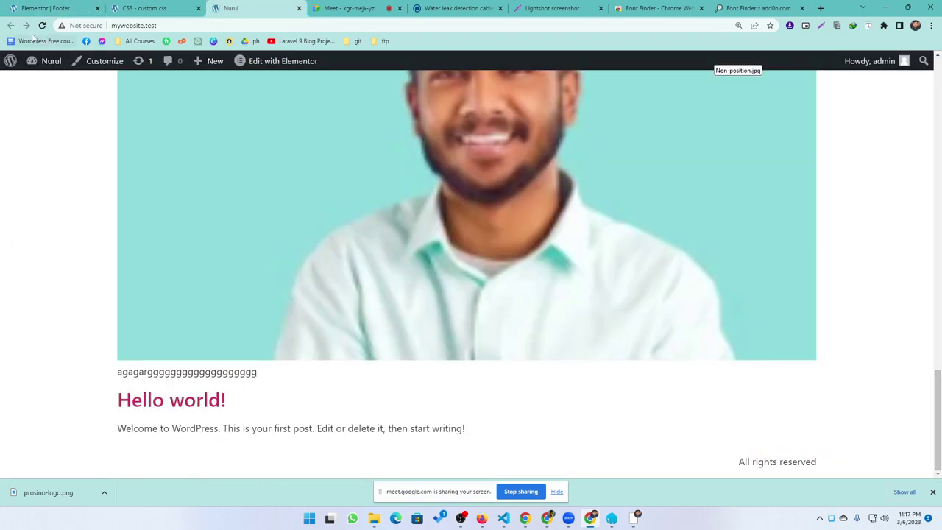
pyautogui.scroll(-2, 455, 247)
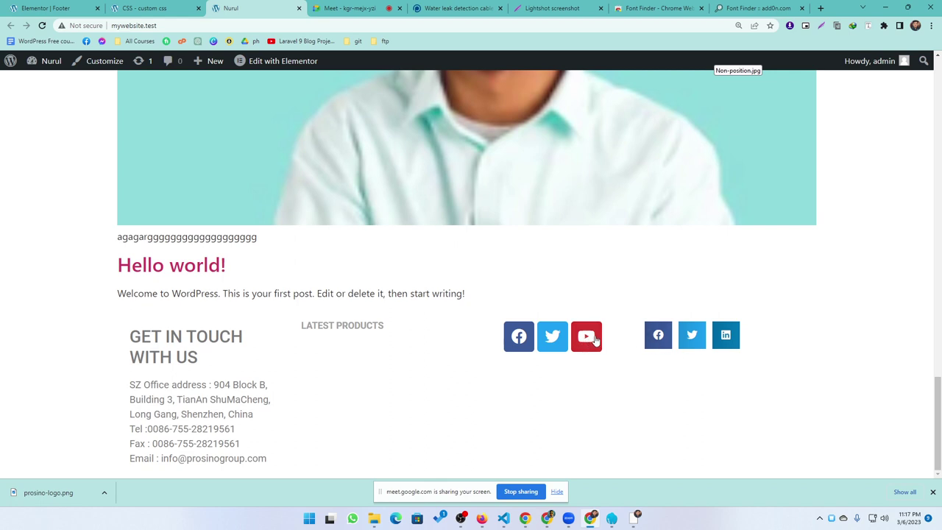
pyautogui.click(663, 342)
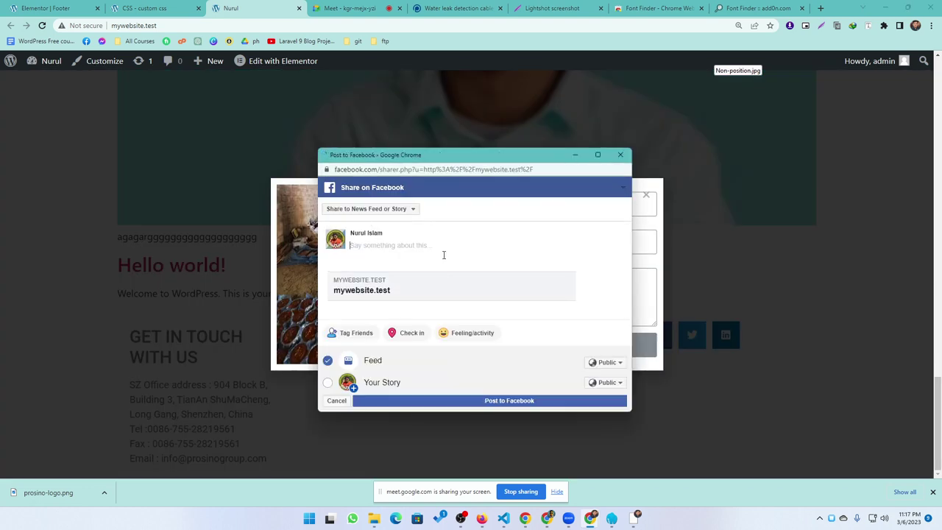
pyautogui.click(375, 293)
pyautogui.click(621, 155)
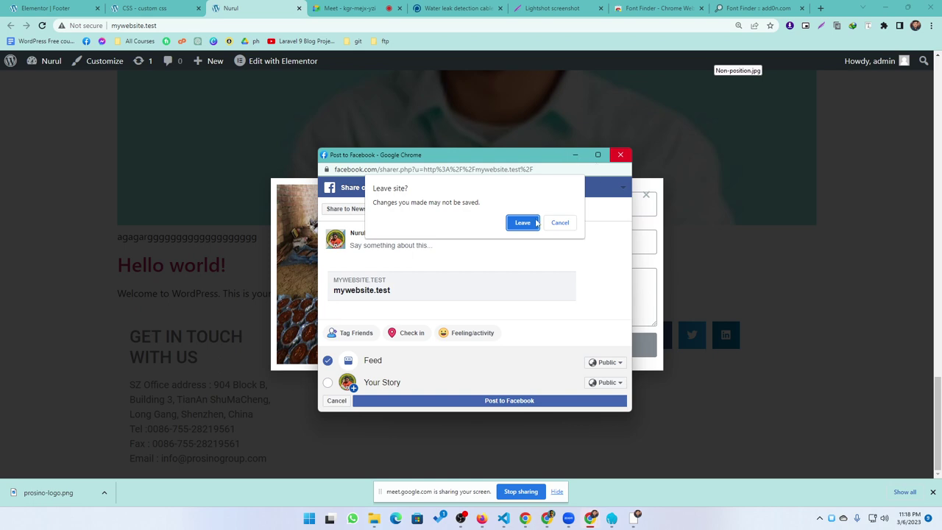
pyautogui.click(524, 223)
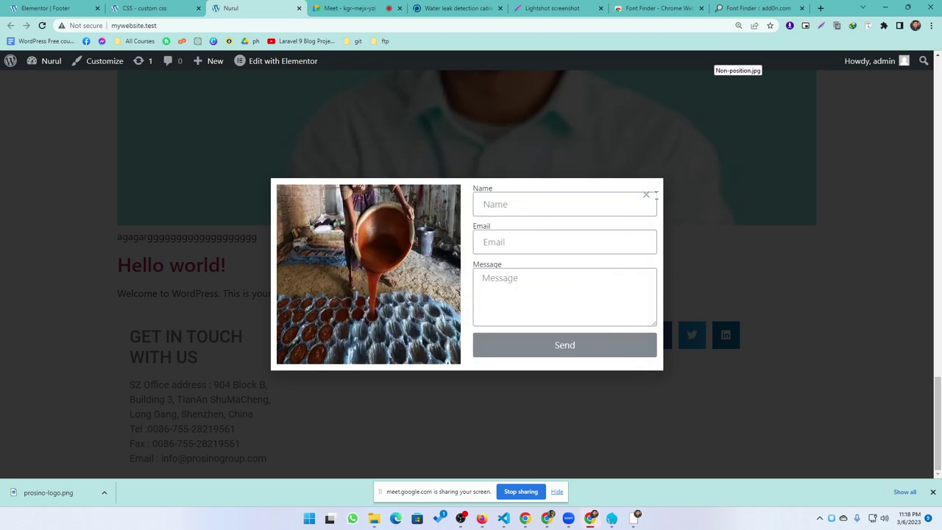
pyautogui.click(647, 196)
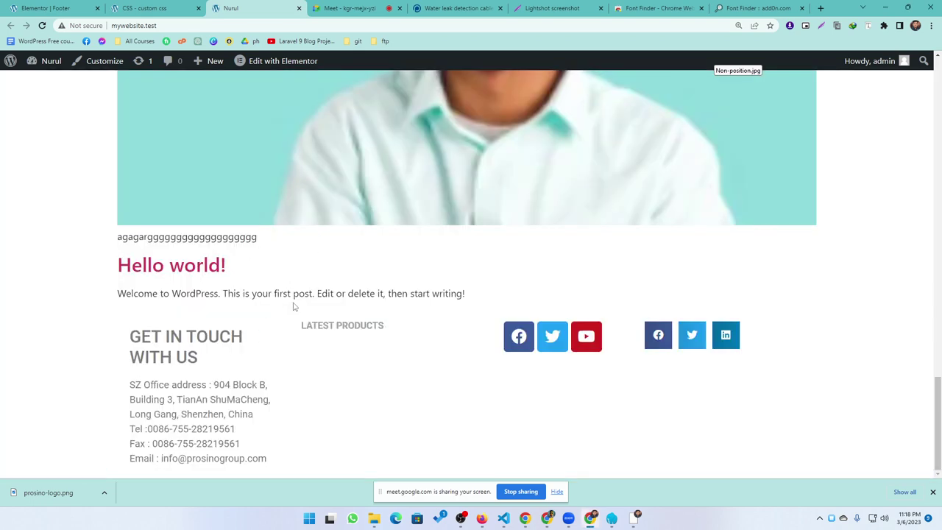
pyautogui.scroll(1, 294, 302)
pyautogui.scroll(-1, 309, 284)
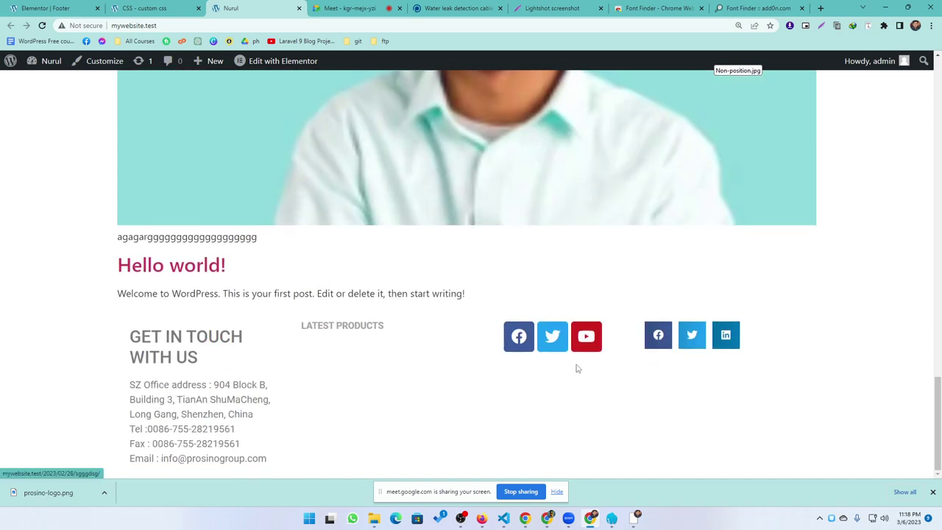
pyautogui.scroll(10, 405, 255)
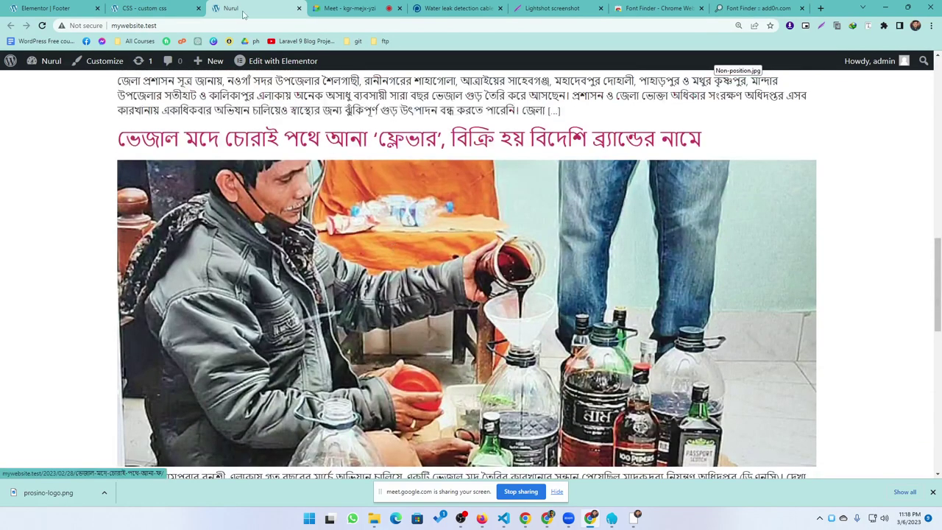
pyautogui.scroll(15, 361, 255)
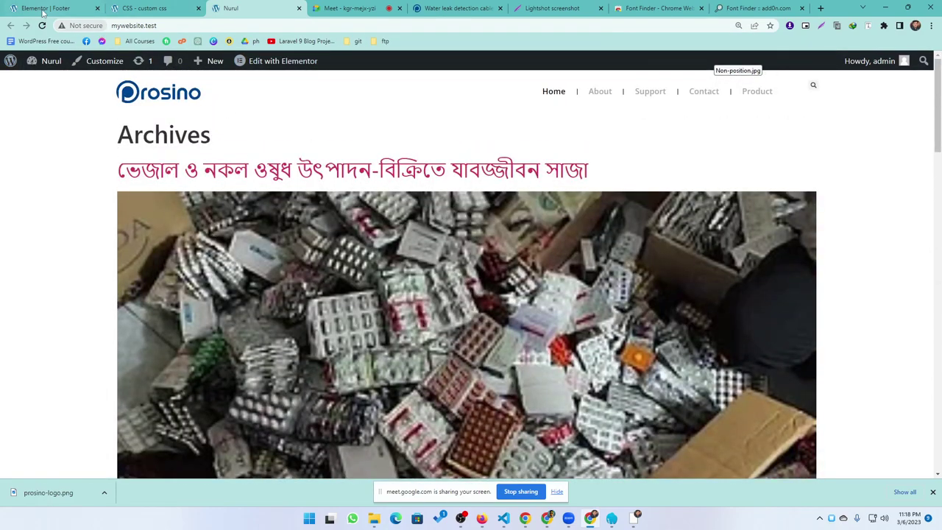
# Add a Text Editor widget to the empty full-width row beneath the four columns in the Footer template
pyautogui.click(66, 8)
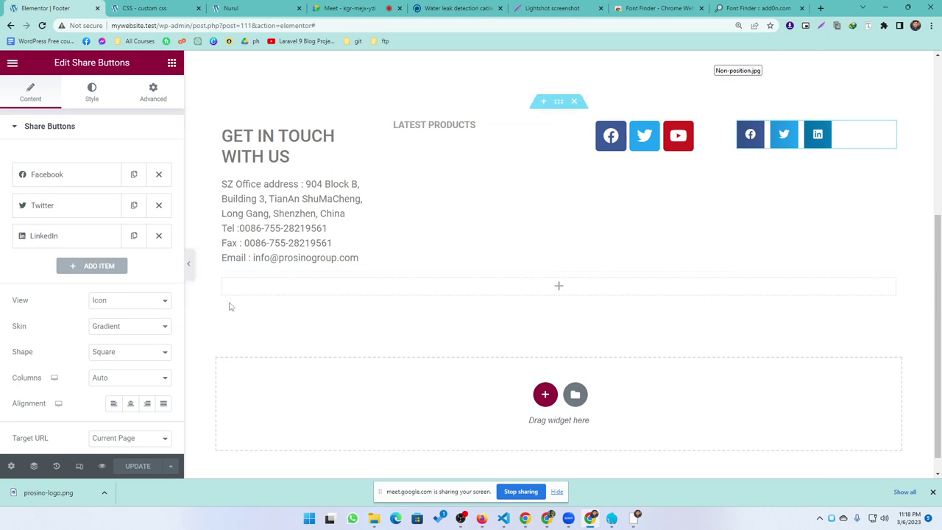
pyautogui.click(494, 288)
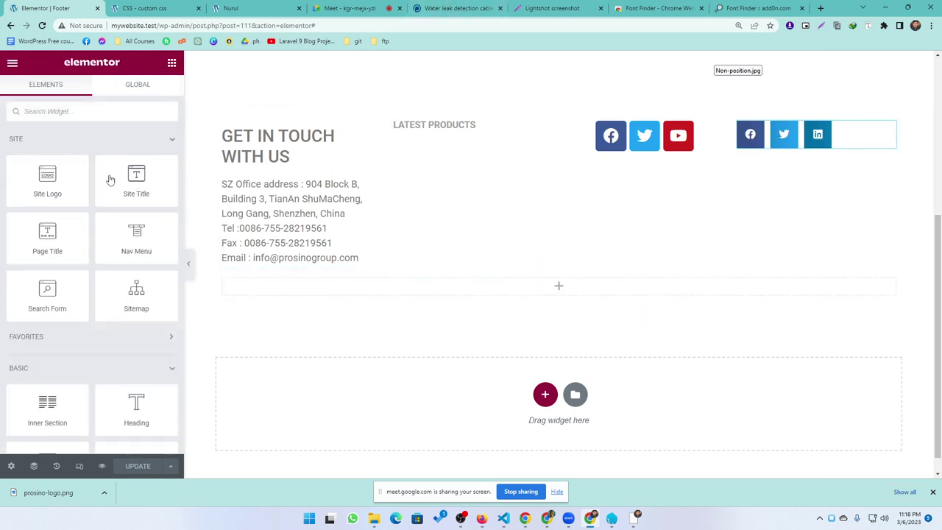
pyautogui.click(87, 111)
pyautogui.write('text')
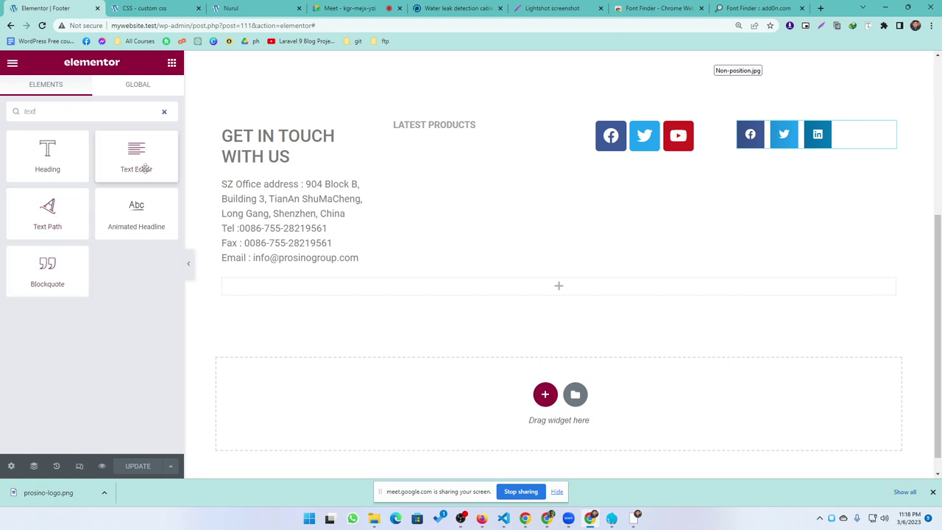
pyautogui.moveTo(145, 169); pyautogui.dragTo(433, 296)
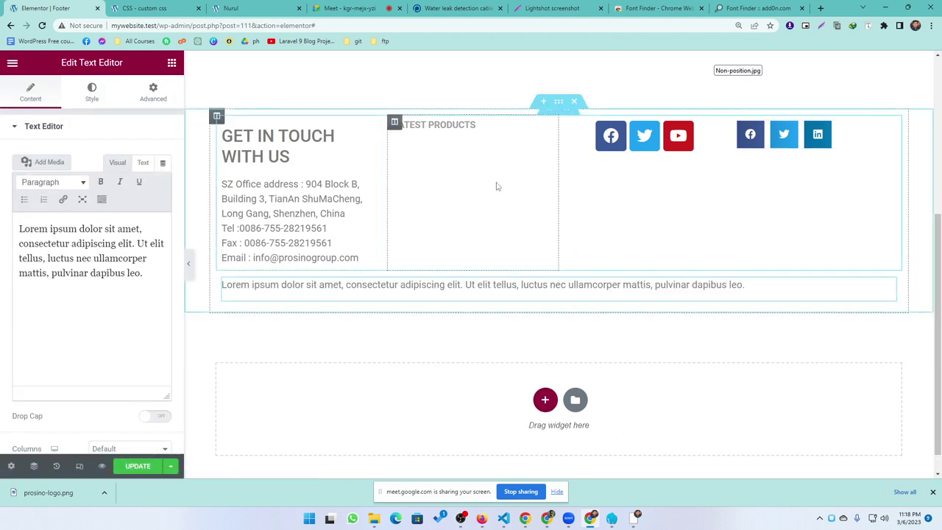
# Copy the whole copyright line from the bottom of the prosinogroup.com page
pyautogui.click(168, 10)
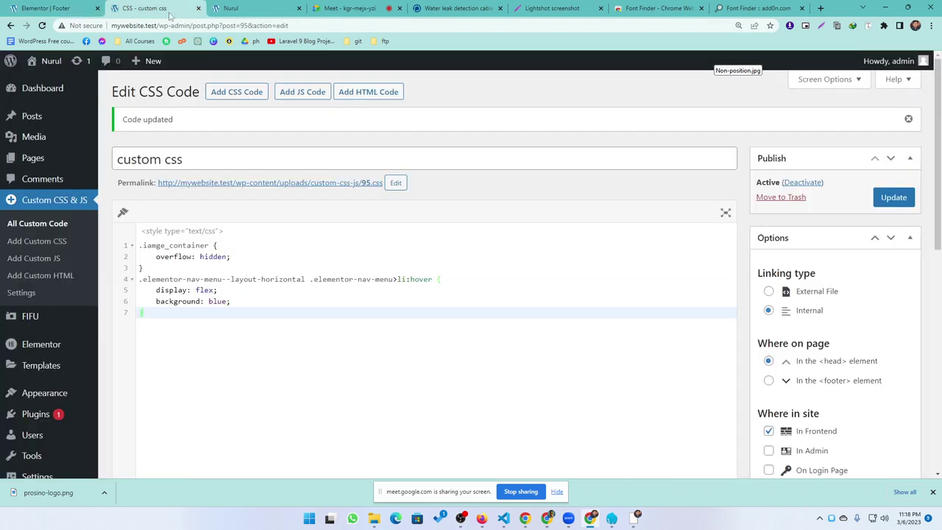
pyautogui.click(237, 9)
pyautogui.click(338, 9)
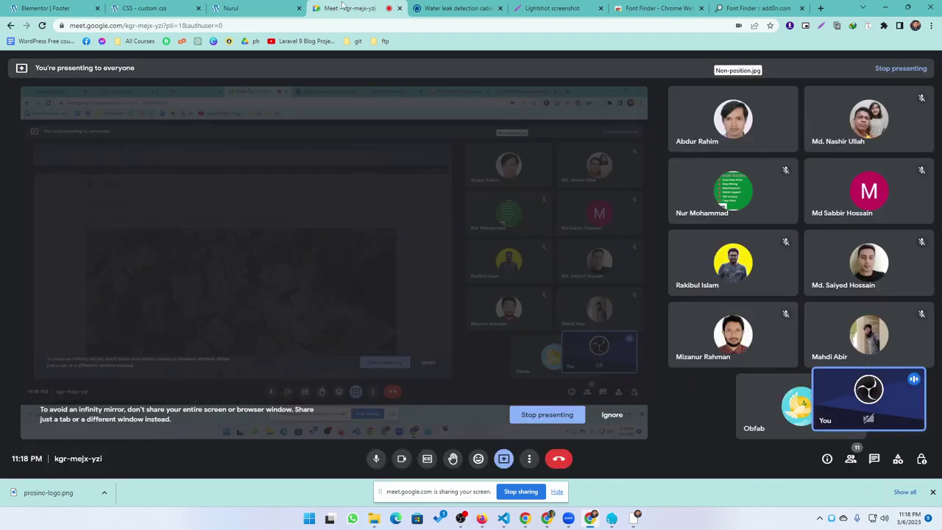
pyautogui.click(482, 8)
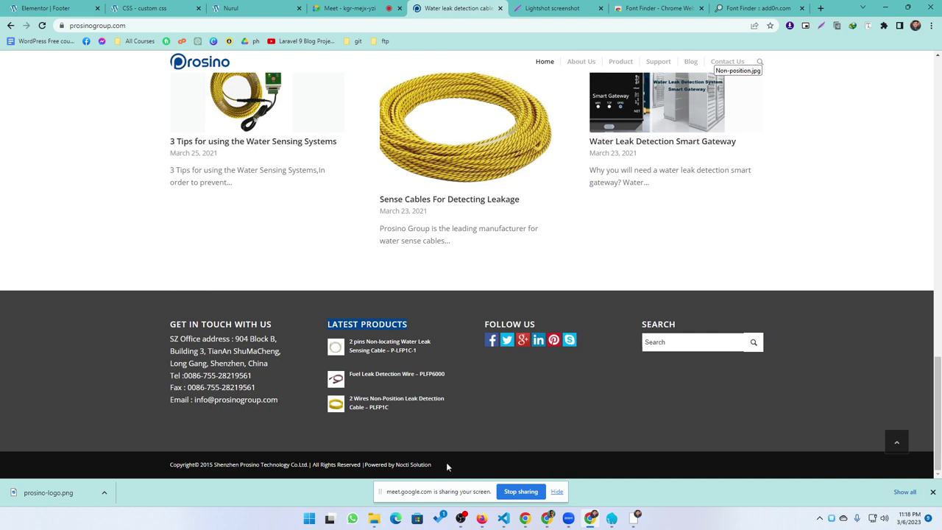
pyautogui.moveTo(446, 462); pyautogui.dragTo(150, 466)
pyautogui.hotkey('ctrl', 'c')
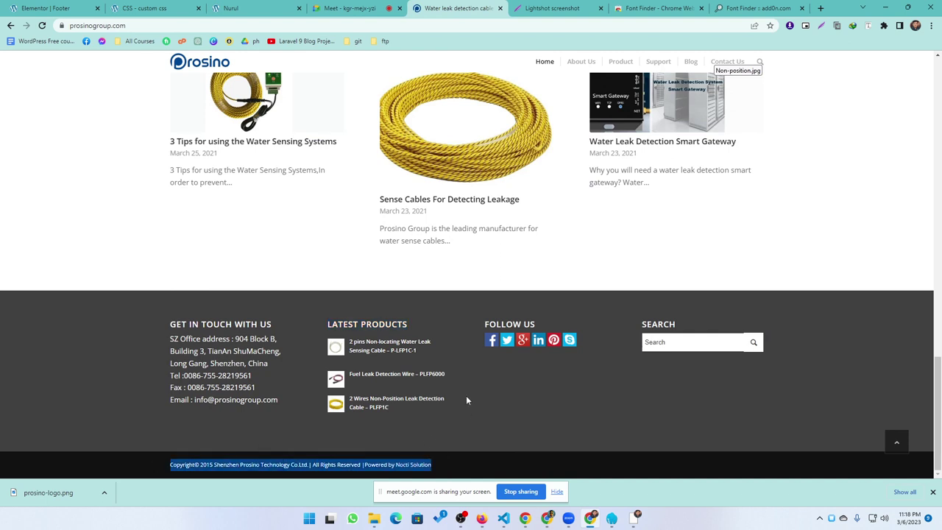
# Replace the footer Text Editor's placeholder text with "Copyright© 2015 Shenzhen Prosino Technology Co.Ltd.| All Rights Reserved |Powered by Nocti Solution"
pyautogui.click(73, 10)
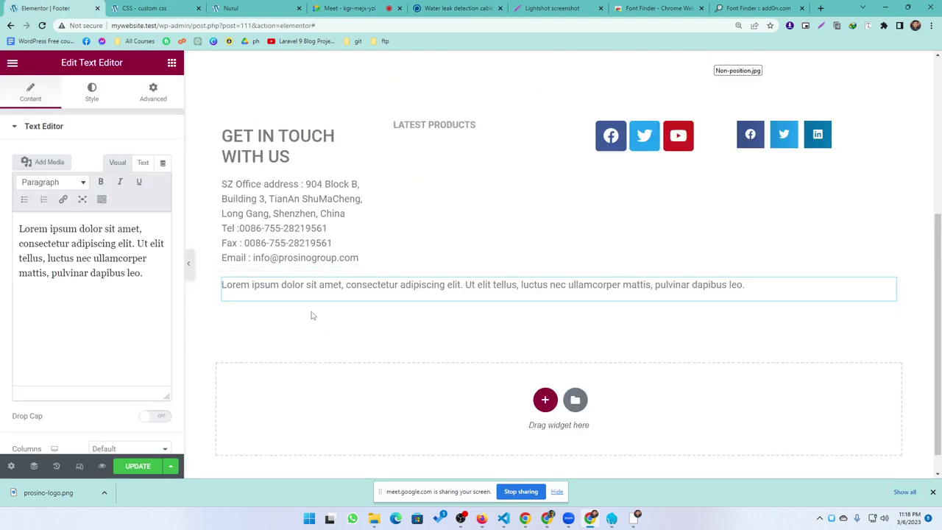
pyautogui.click(126, 281)
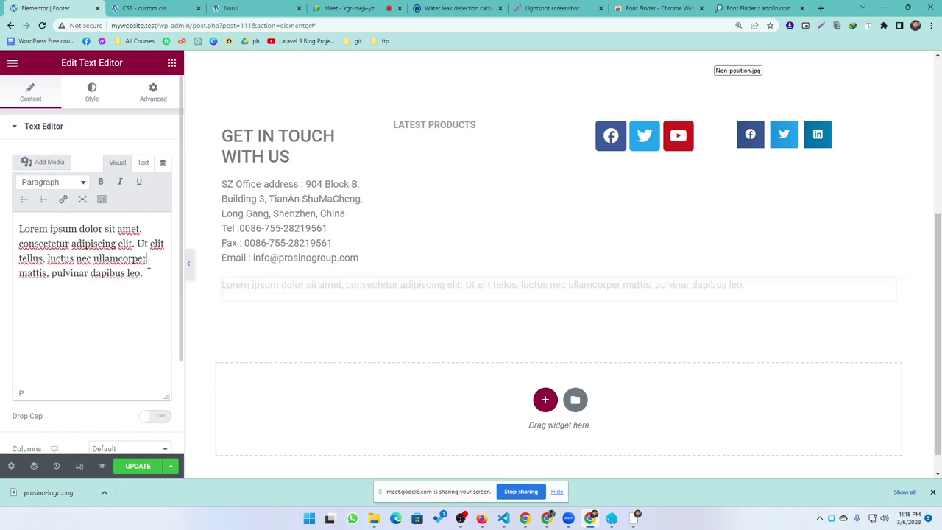
pyautogui.doubleClick(136, 259)
pyautogui.click(43, 231)
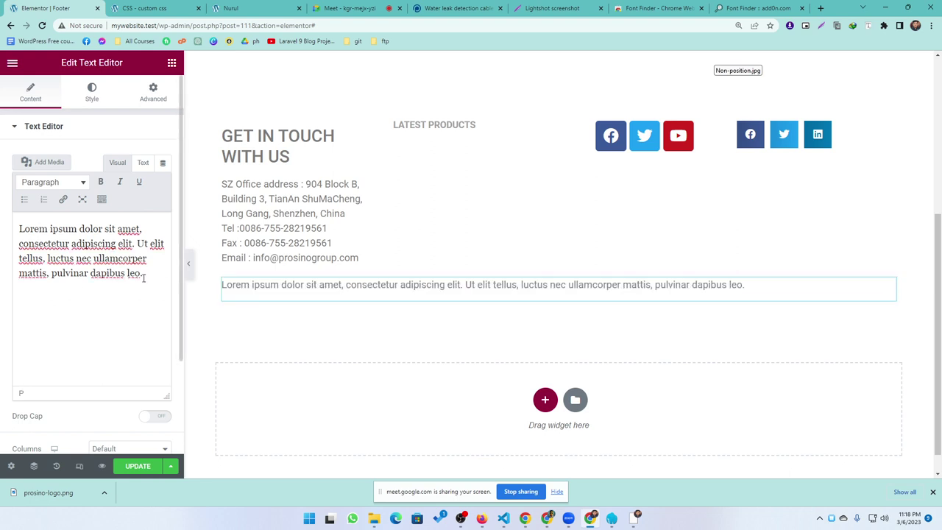
pyautogui.moveTo(144, 277); pyautogui.dragTo(18, 228)
pyautogui.hotkey('ctrl', 'v')
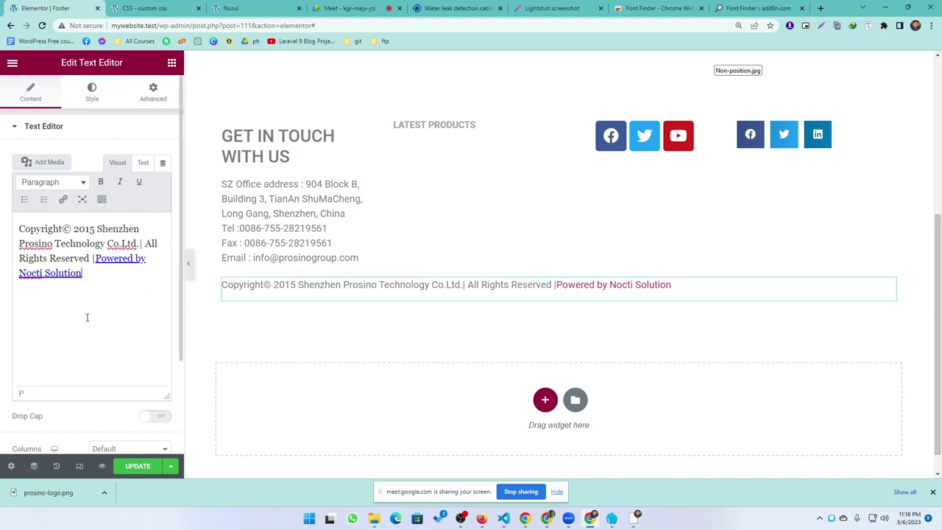
# Remove the nocti.cn link from "Powered by Nocti Solution" and link that text to https:devnurul.me instead
pyautogui.click(122, 263)
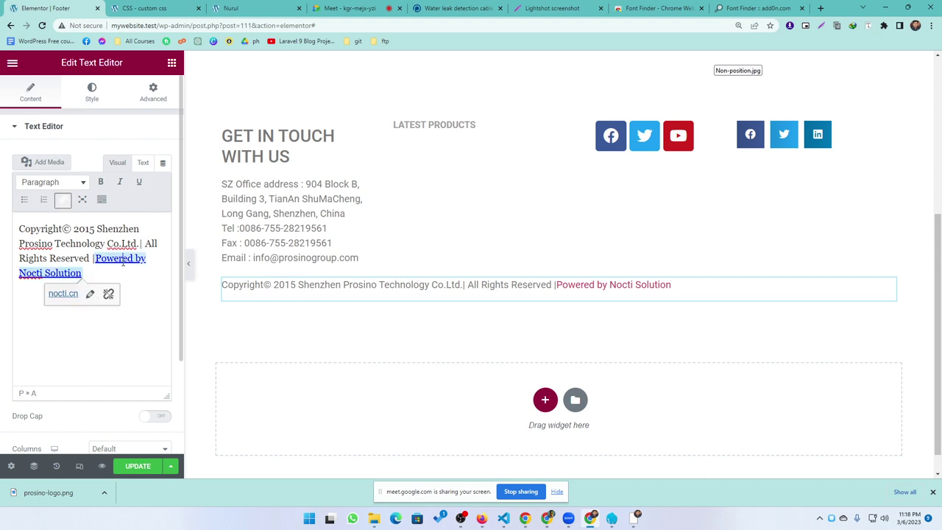
pyautogui.click(108, 293)
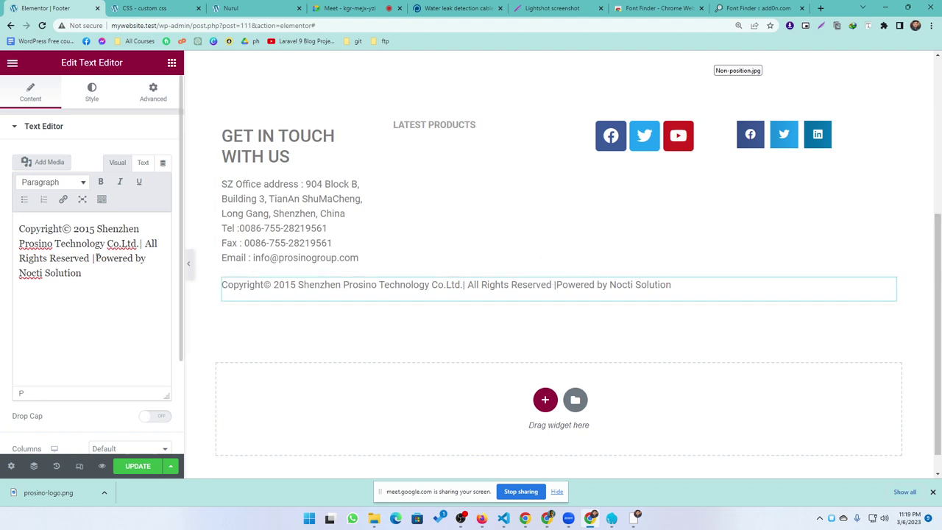
pyautogui.moveTo(95, 258); pyautogui.dragTo(112, 268)
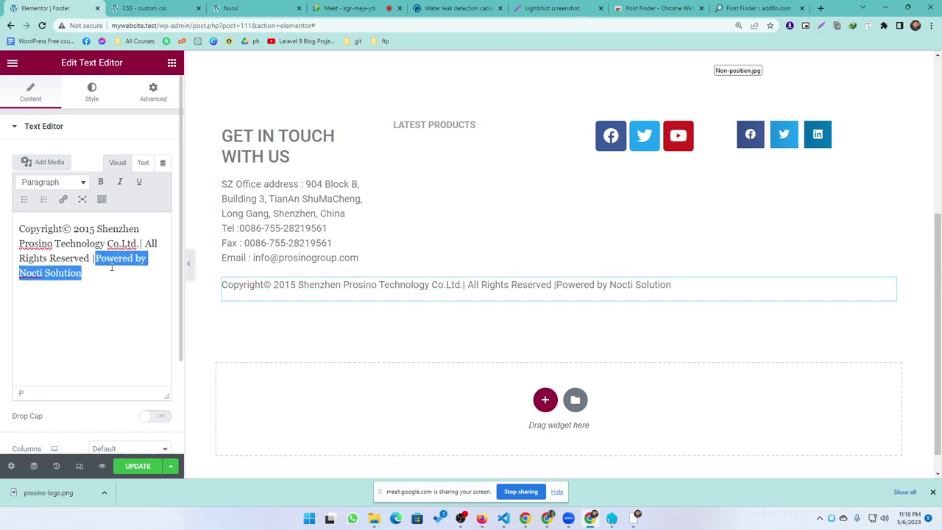
pyautogui.click(63, 201)
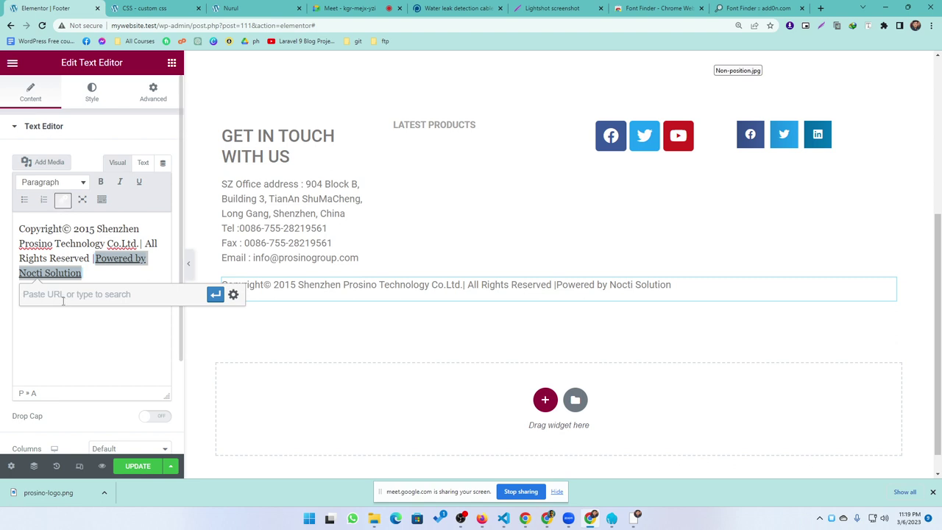
pyautogui.write('htt')
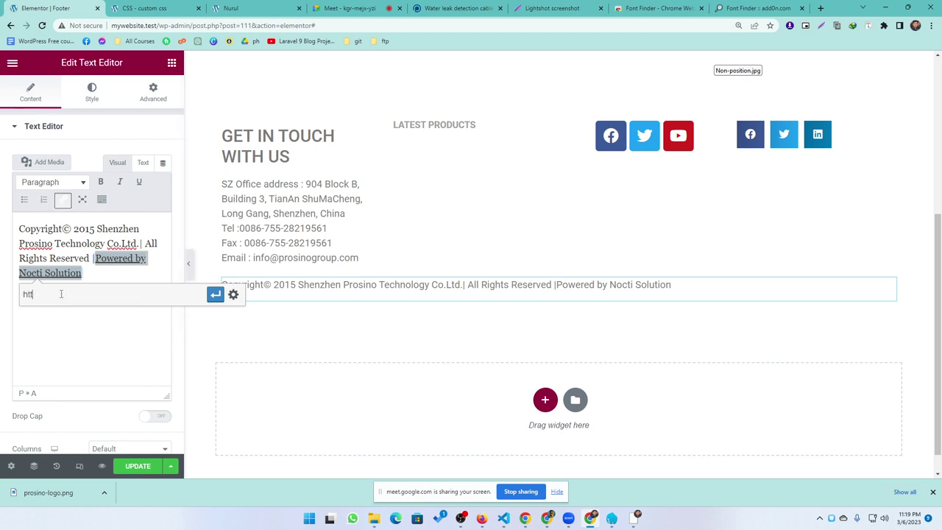
pyautogui.write('ps:devnurul.me')
pyautogui.click(214, 296)
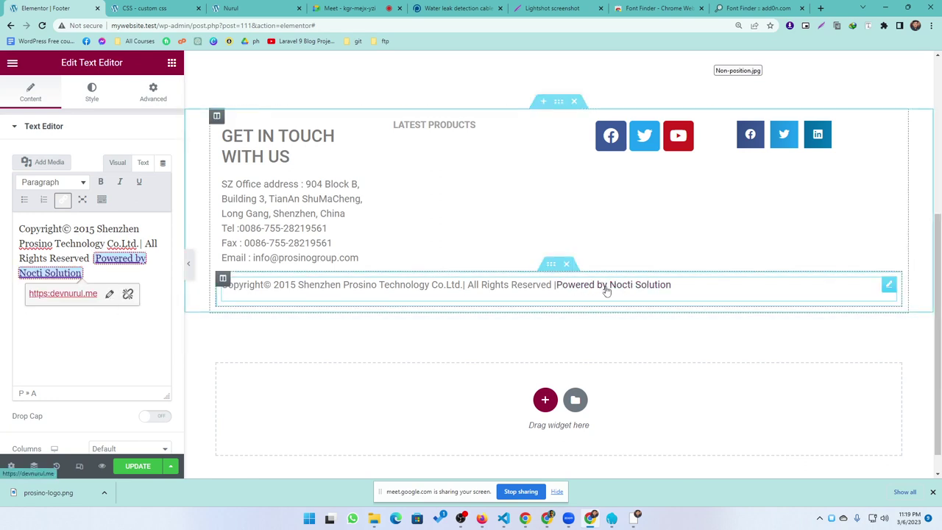
# Update the Footer template and check the copyright row and contact text at the bottom of the reloaded mywebsite.test, dismissing the contact popup
pyautogui.click(137, 465)
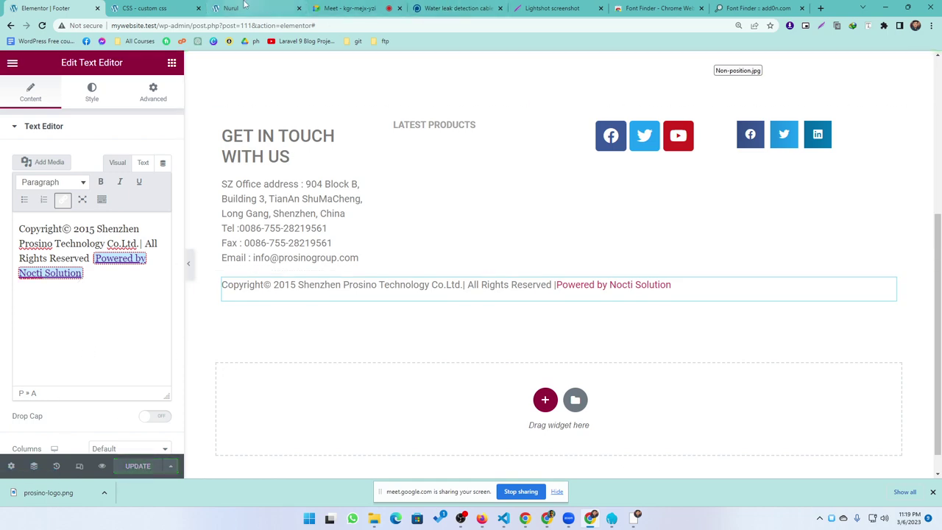
pyautogui.click(231, 8)
pyautogui.scroll(-20, 350, 255)
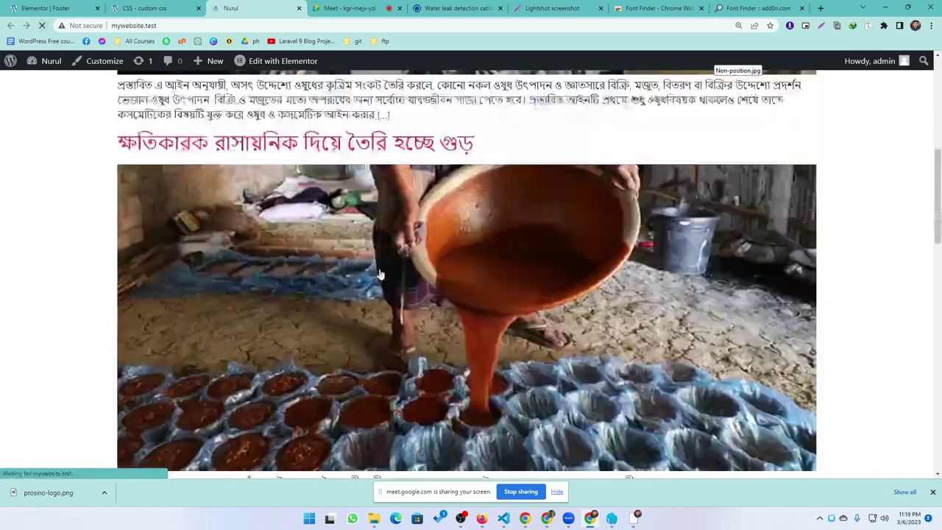
pyautogui.scroll(-1, 400, 318)
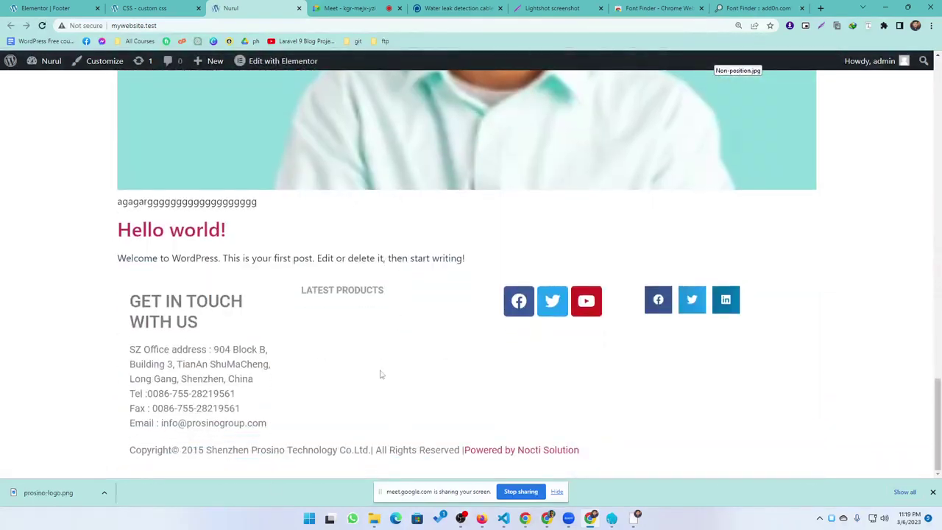
pyautogui.moveTo(122, 450); pyautogui.dragTo(582, 450)
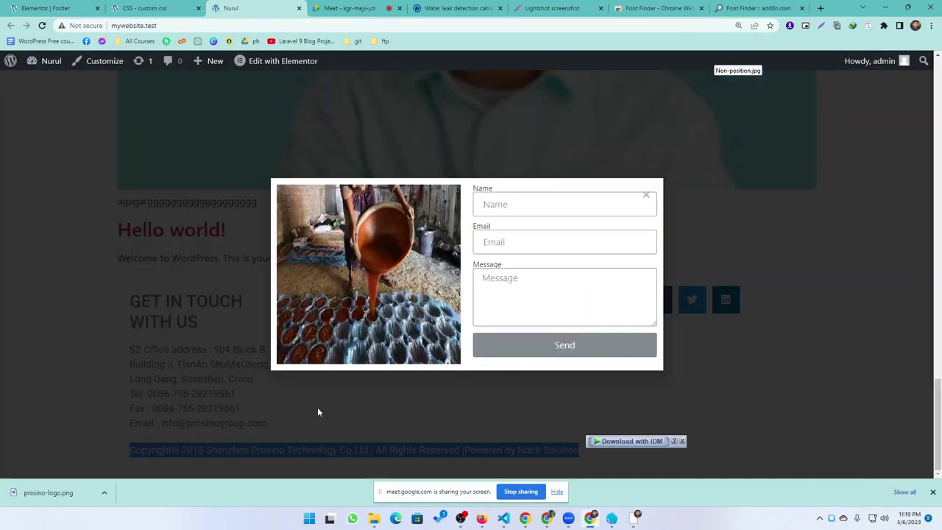
pyautogui.click(0, 329)
pyautogui.moveTo(278, 421); pyautogui.dragTo(98, 354)
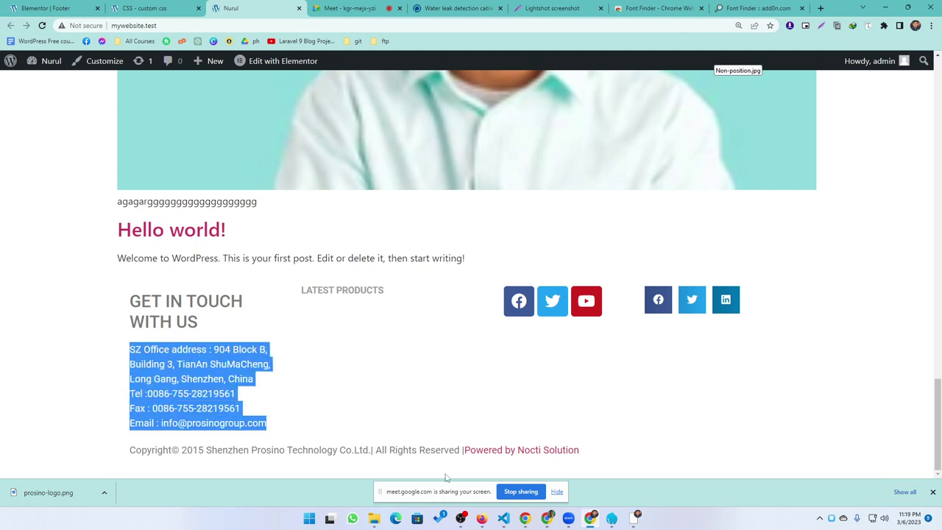
pyautogui.click(44, 8)
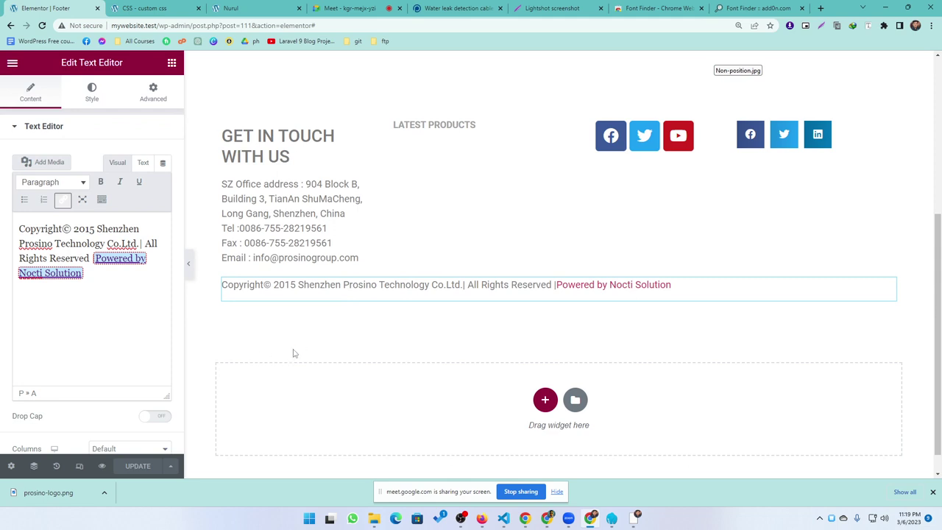
pyautogui.click(99, 334)
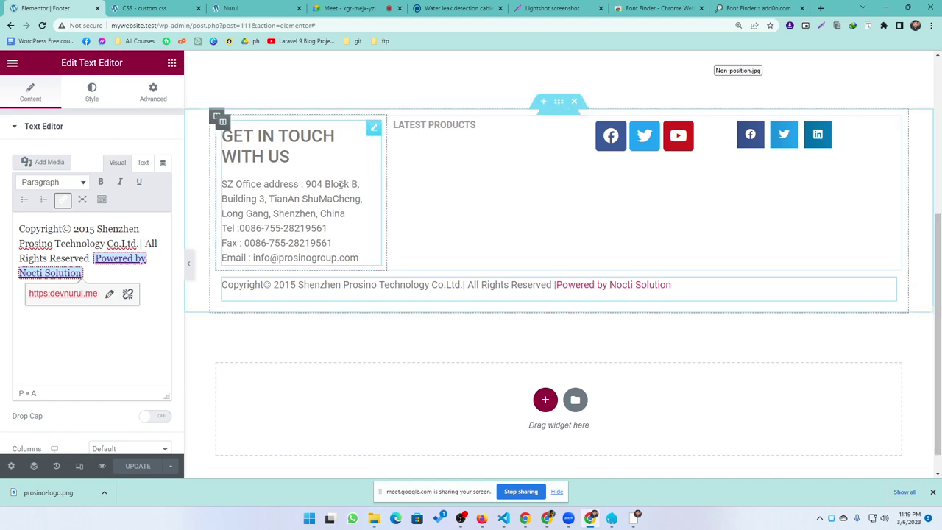
pyautogui.scroll(3, 511, 159)
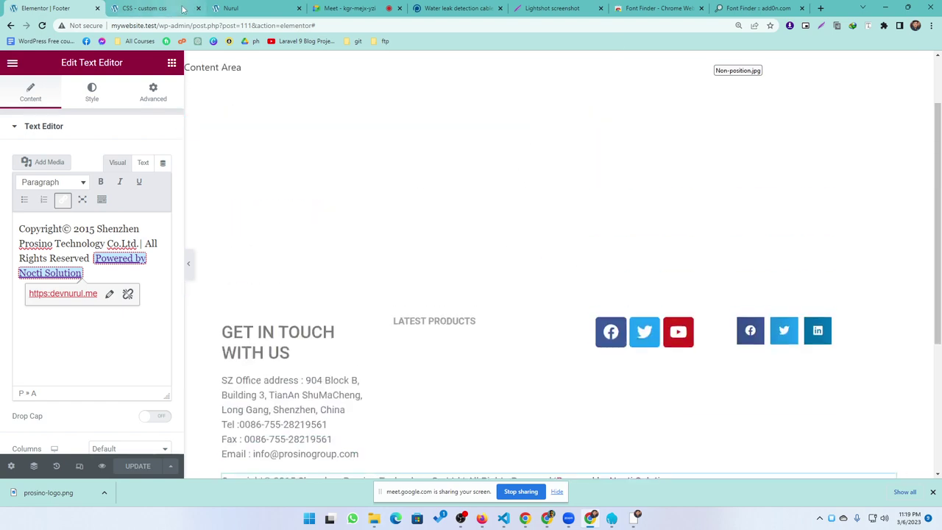
# Look over the prosinogroup.com home page from the banner down to the News & Events section
pyautogui.click(150, 8)
pyautogui.click(346, 8)
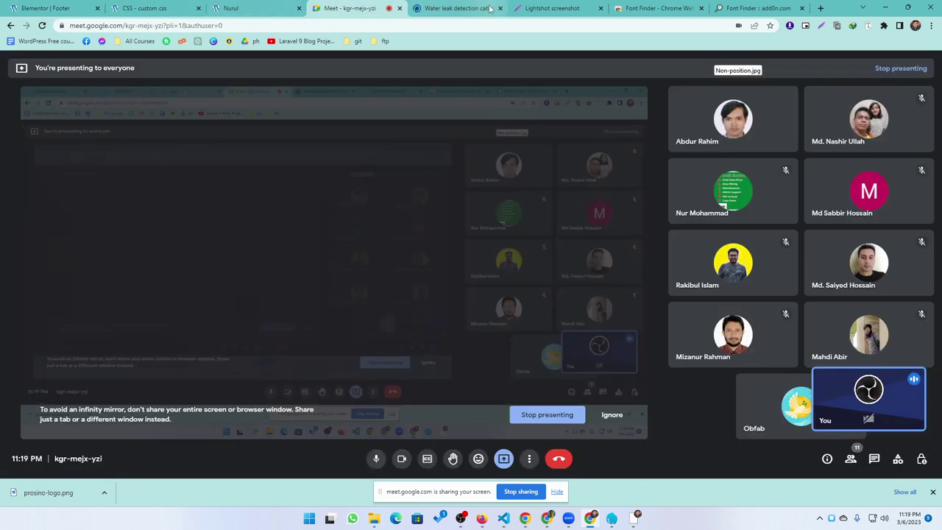
pyautogui.click(456, 8)
pyautogui.scroll(20, 436, 300)
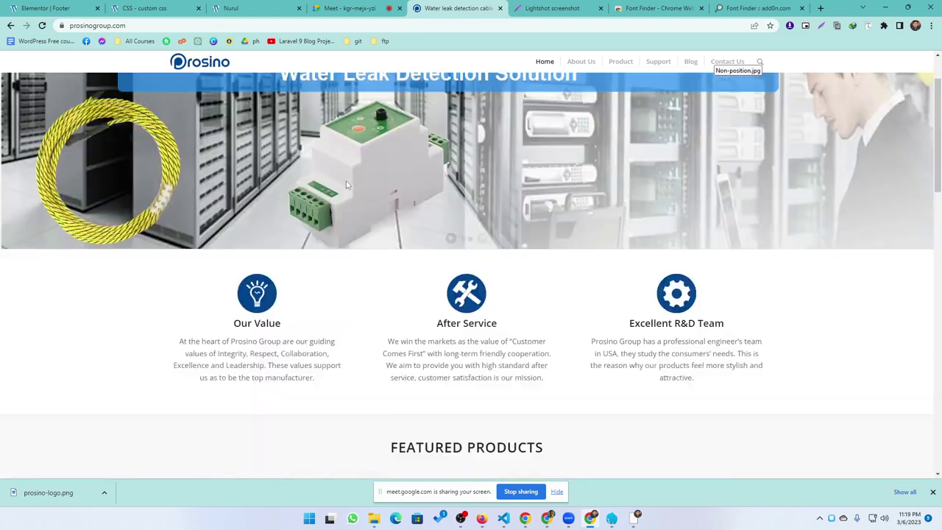
pyautogui.scroll(-12, 542, 301)
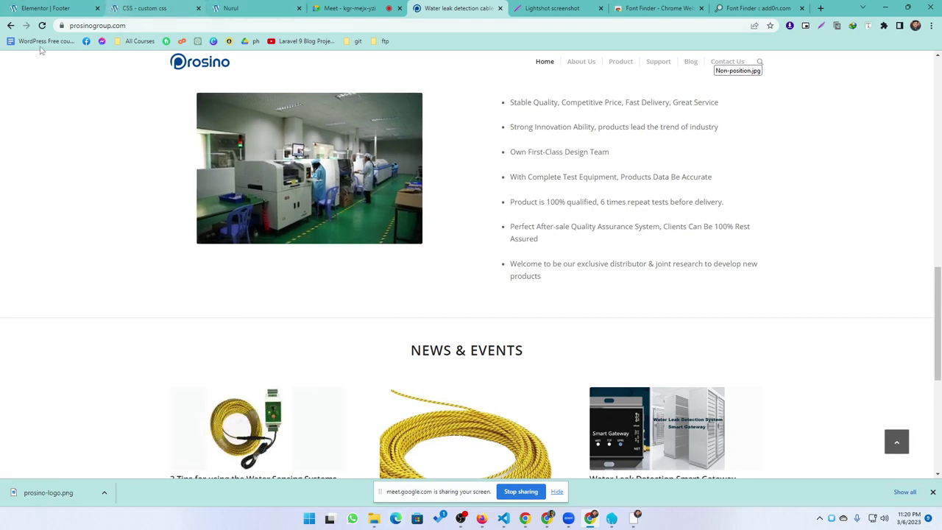
# Try a Footer template display condition that includes Archives, limited to the Author Archive of admin
pyautogui.click(53, 10)
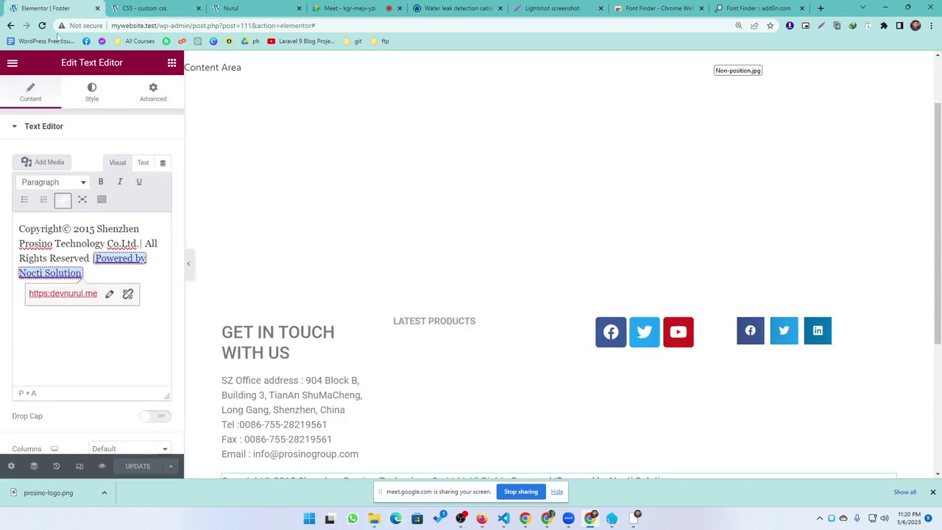
pyautogui.click(170, 466)
pyautogui.click(93, 409)
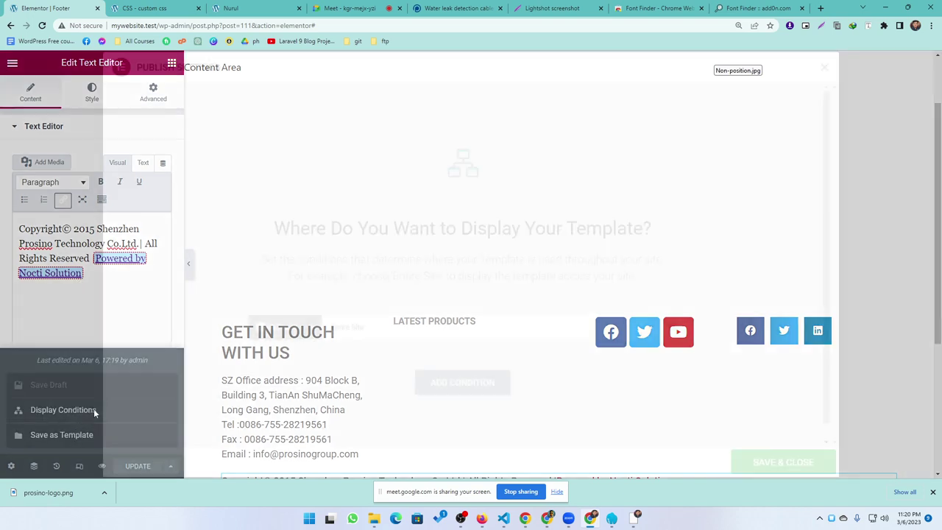
pyautogui.click(343, 329)
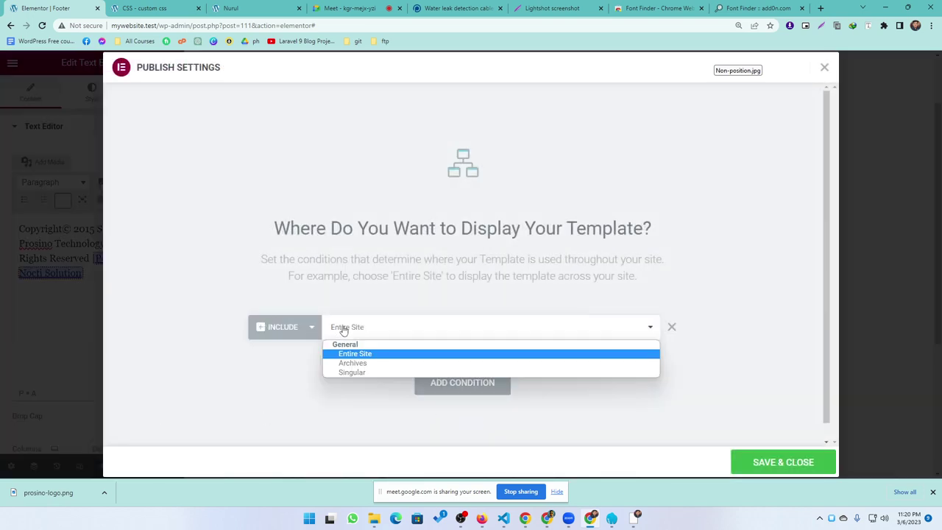
pyautogui.click(353, 363)
pyautogui.click(518, 330)
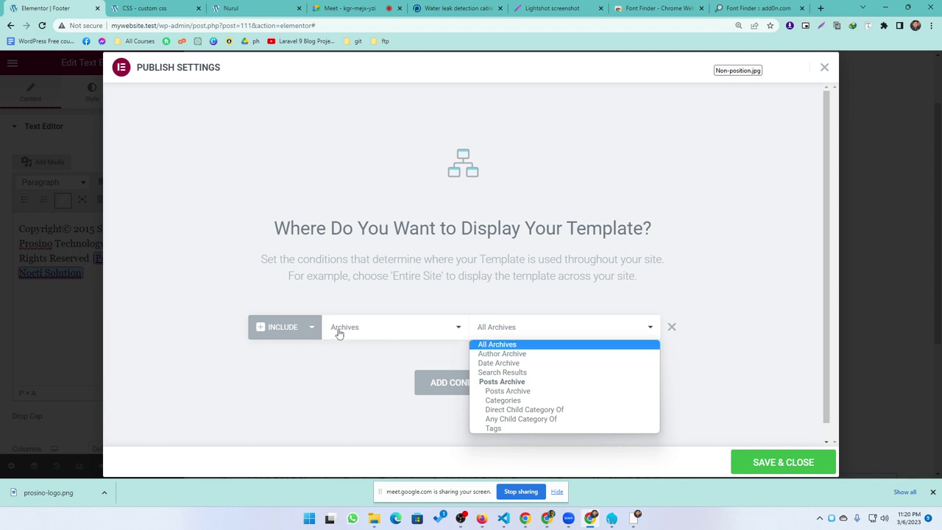
pyautogui.click(505, 354)
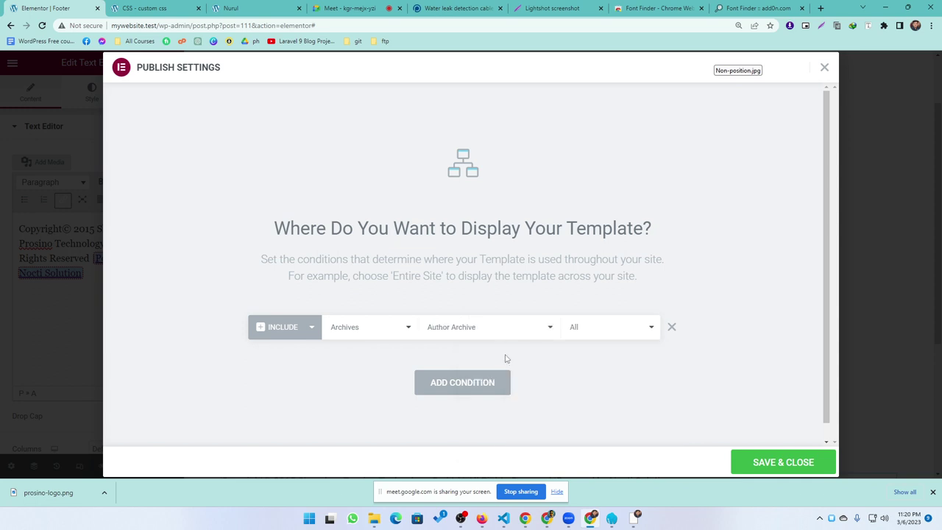
pyautogui.click(593, 333)
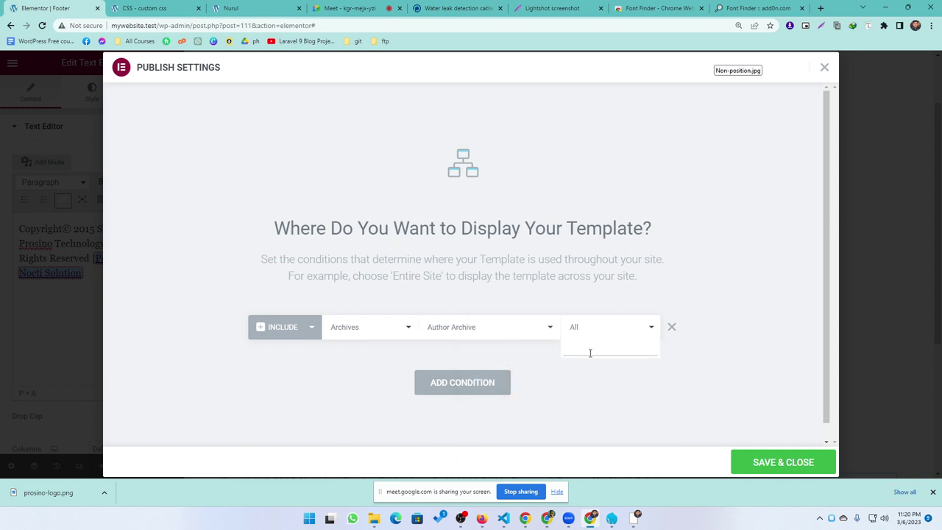
pyautogui.write('ad')
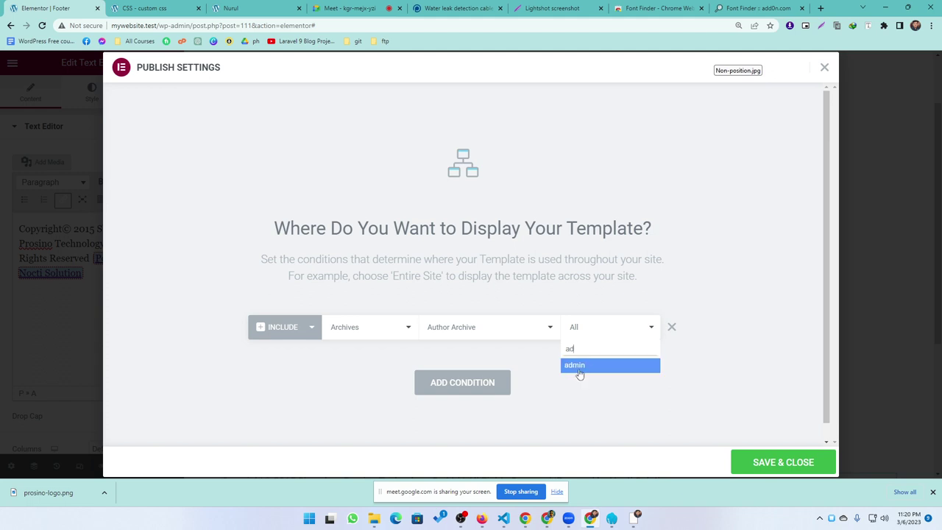
pyautogui.click(580, 368)
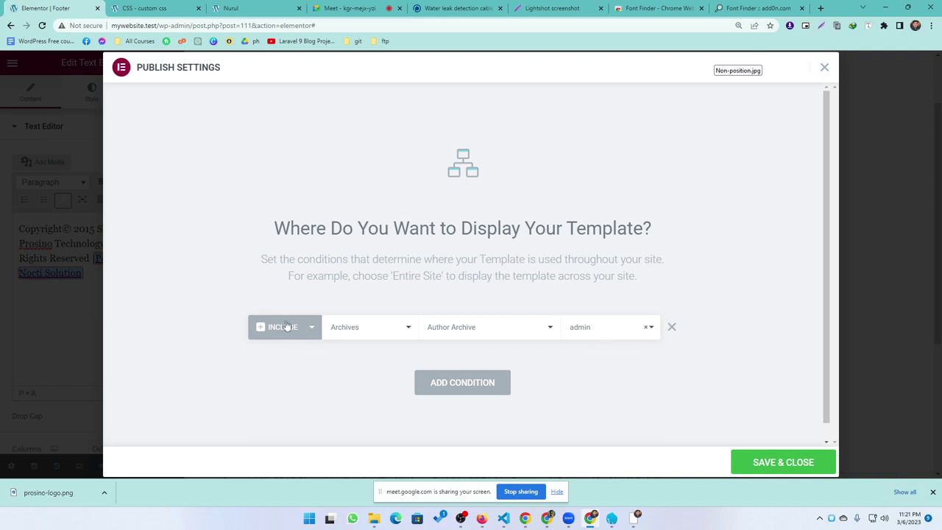
# Try switching the display condition to Entire Site and to Singular Pages, limited to the elementor page
pyautogui.click(360, 333)
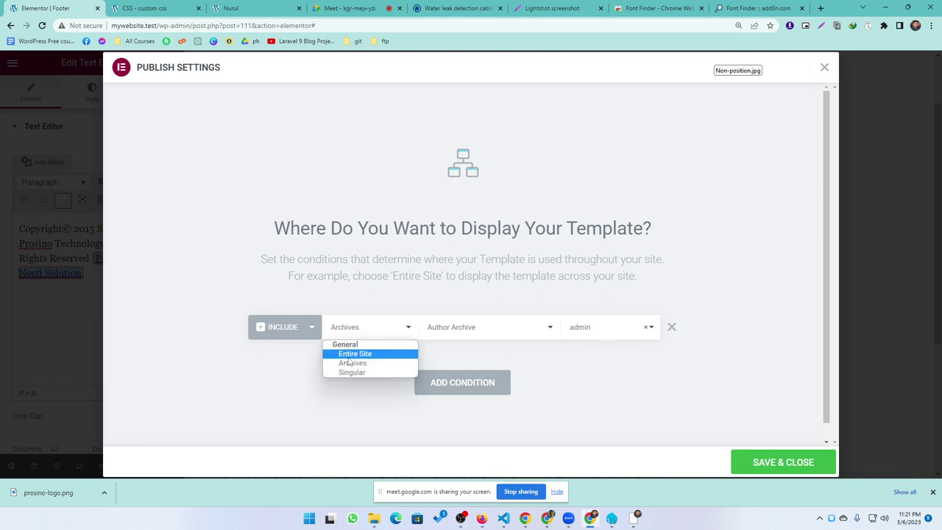
pyautogui.click(350, 354)
pyautogui.click(372, 326)
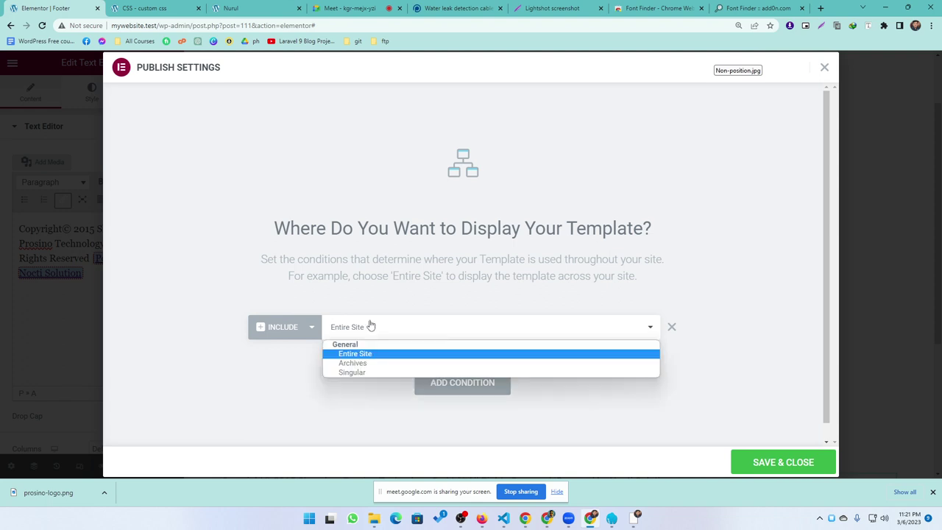
pyautogui.click(355, 374)
pyautogui.click(576, 337)
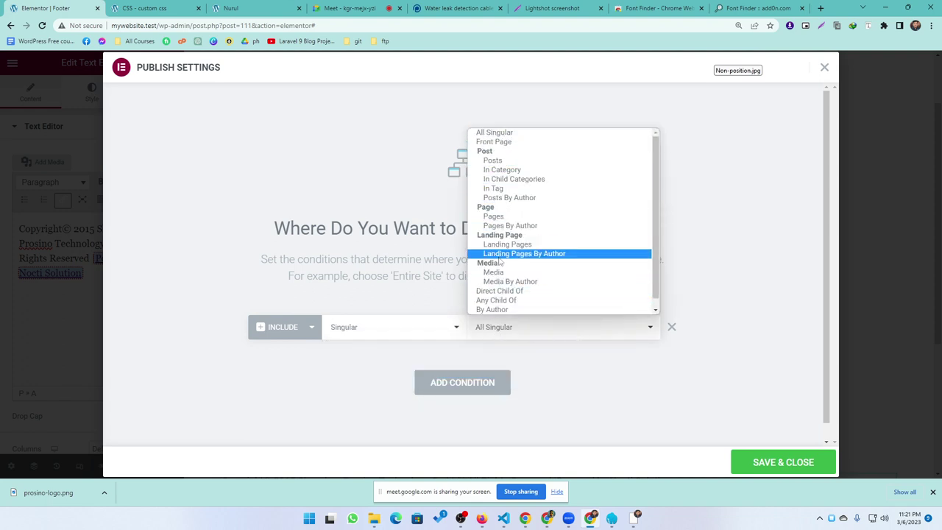
pyautogui.click(493, 216)
pyautogui.click(594, 329)
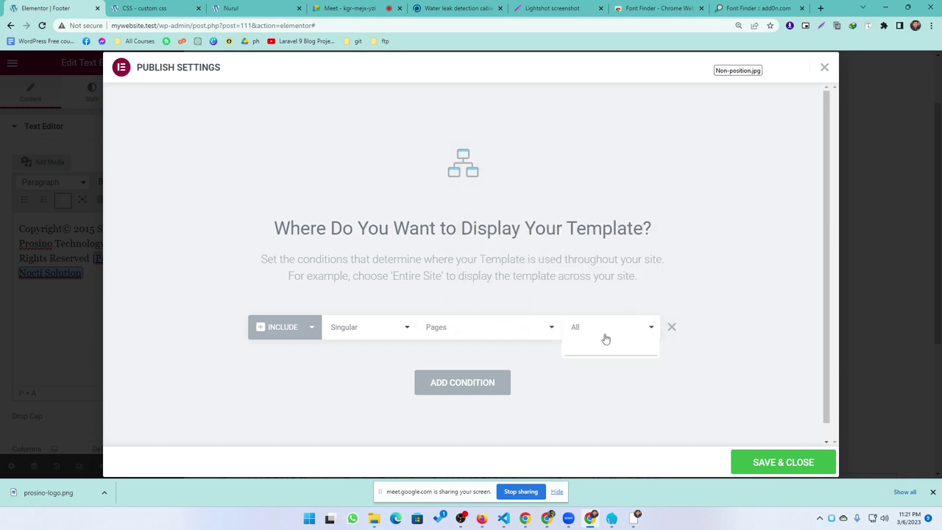
pyautogui.write('H')
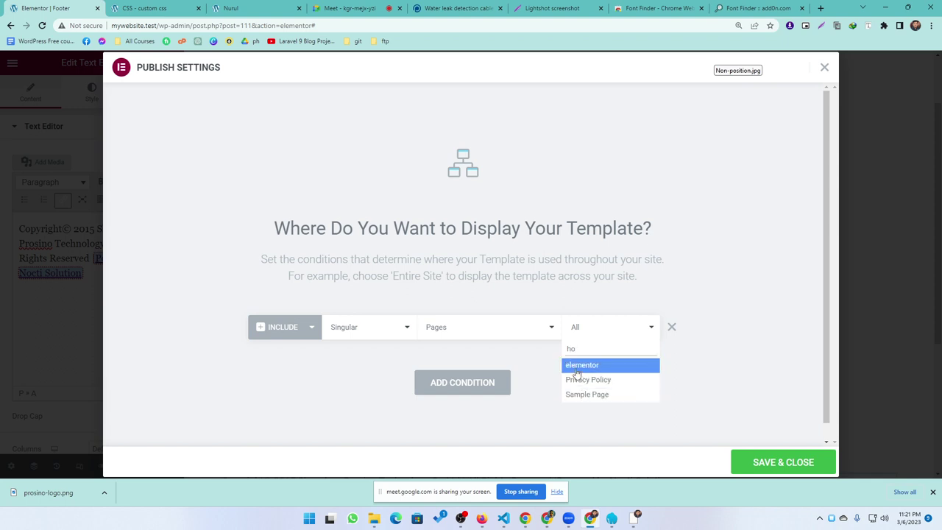
pyautogui.click(578, 368)
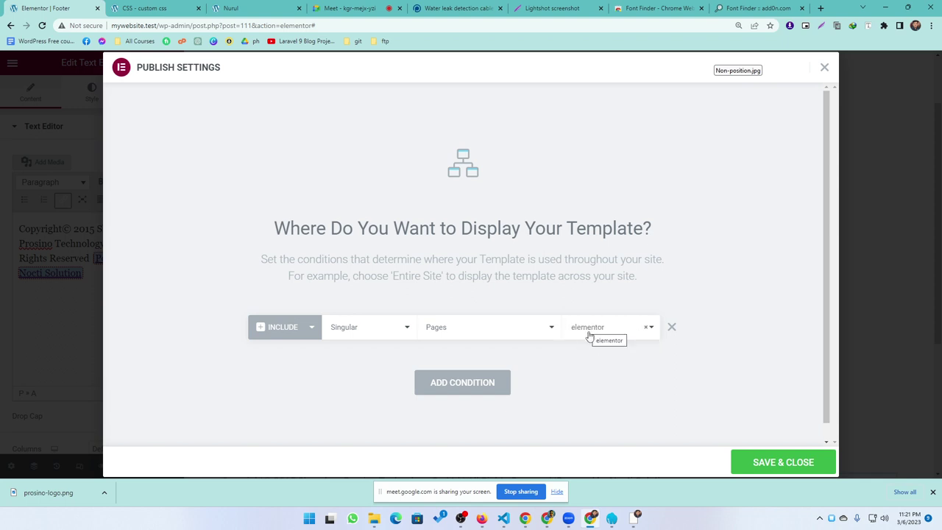
# Remove the page-specific display condition, add a fresh condition and save the template's publish settings
pyautogui.click(671, 327)
pyautogui.click(465, 353)
pyautogui.click(780, 462)
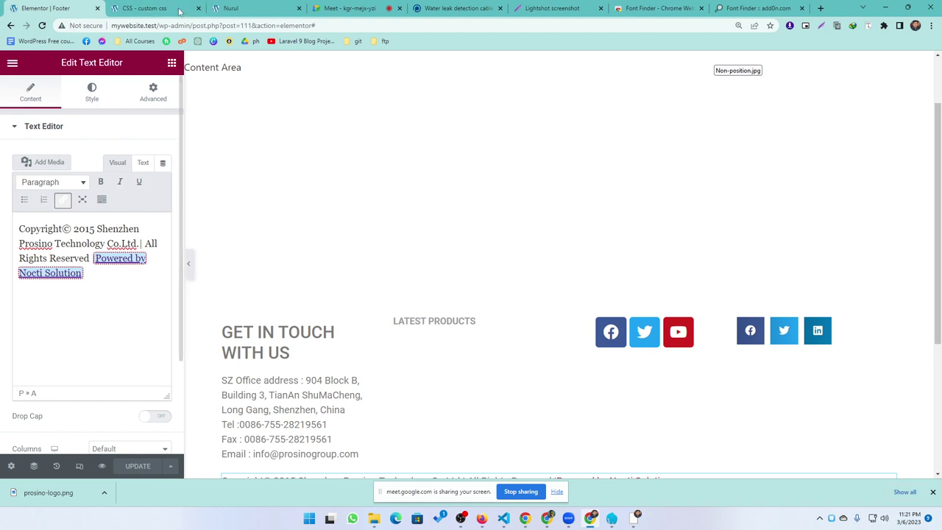
# Go to the menu management page in the WordPress admin and load Main menu (Header) for editing
pyautogui.click(263, 6)
pyautogui.click(30, 8)
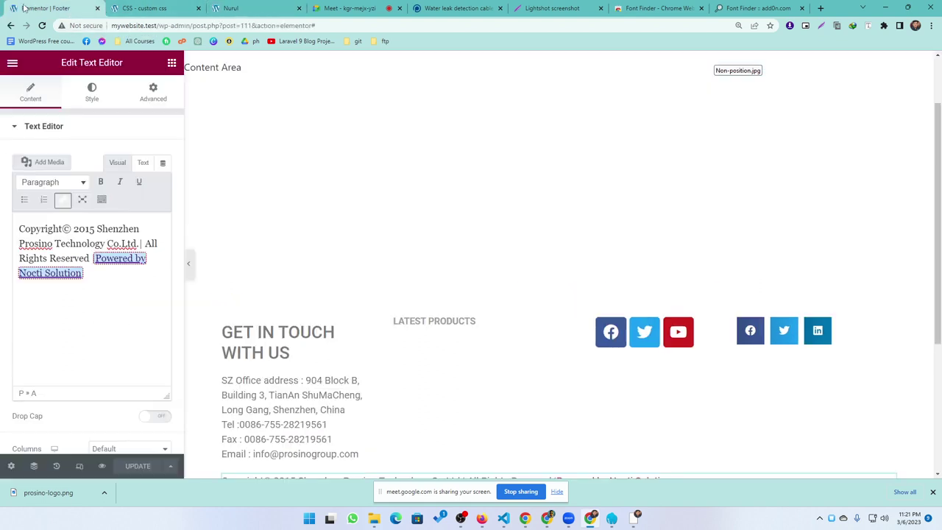
pyautogui.click(143, 9)
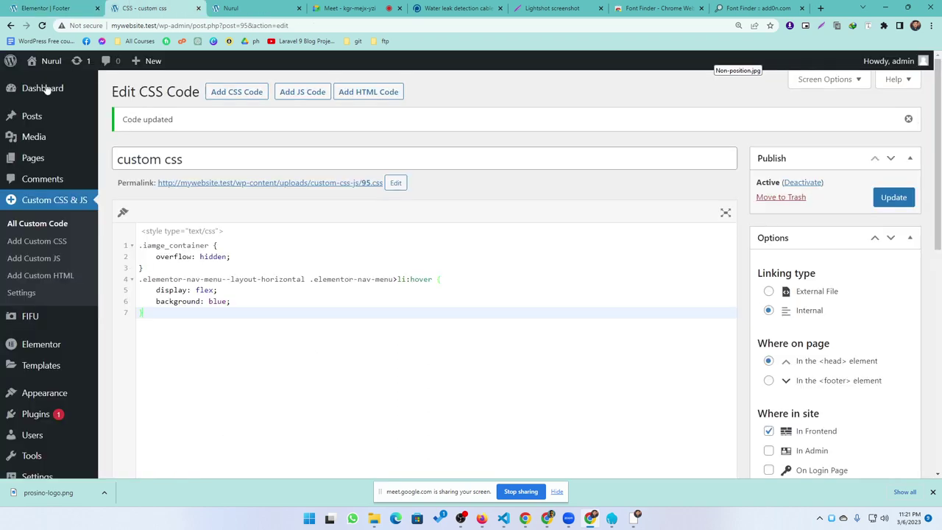
pyautogui.scroll(-2, 59, 425)
pyautogui.moveTo(33, 379)
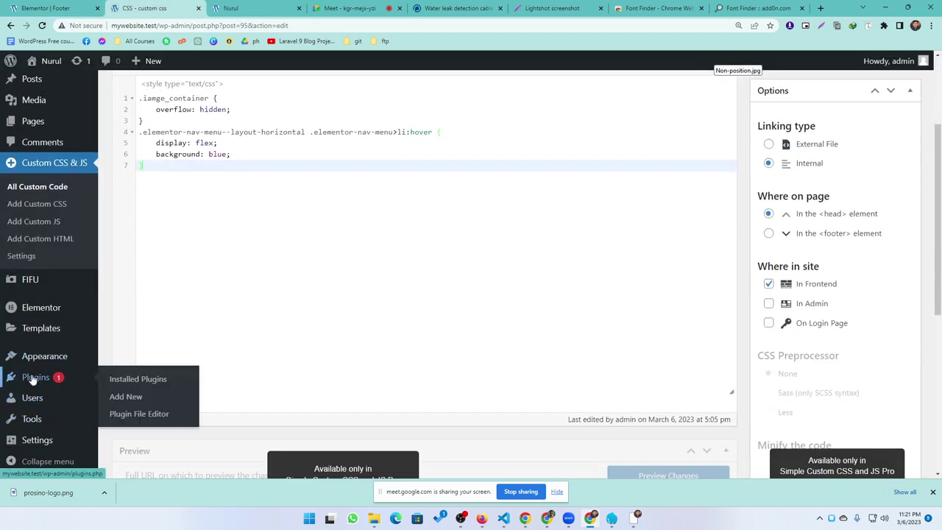
pyautogui.moveTo(35, 358)
pyautogui.click(122, 395)
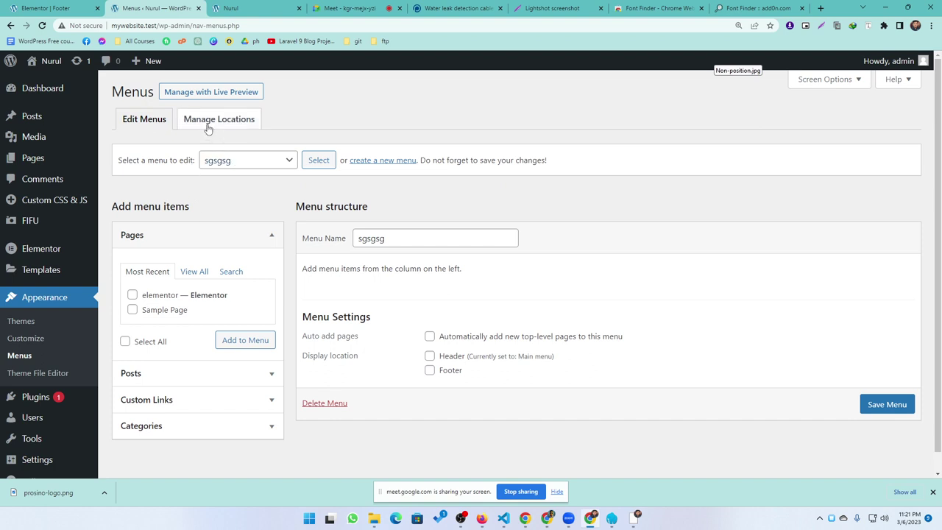
pyautogui.click(261, 160)
pyautogui.click(257, 162)
pyautogui.click(251, 166)
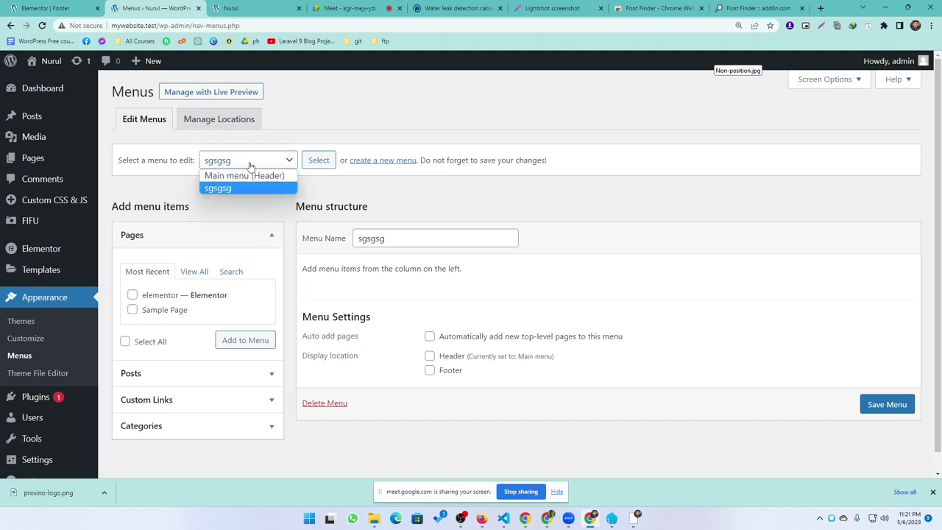
pyautogui.click(224, 176)
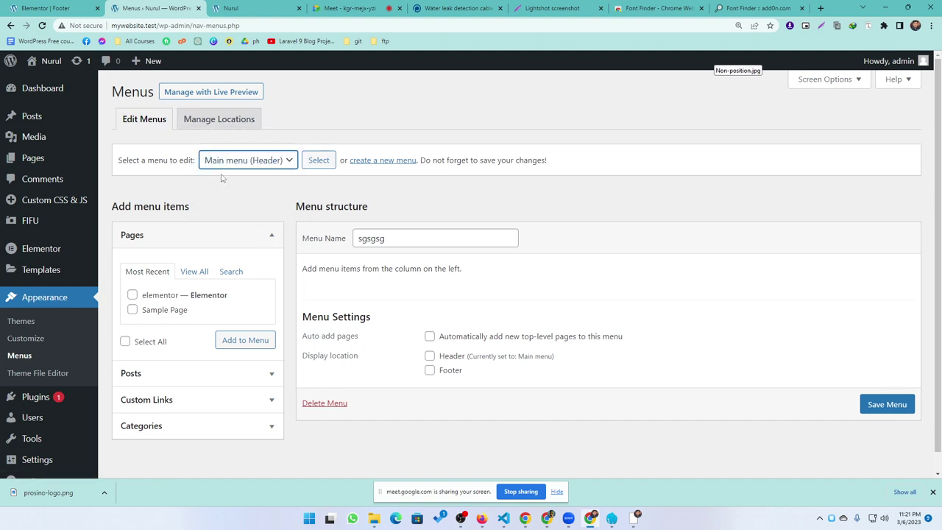
pyautogui.click(317, 160)
# Add a custom link with URL "#" and link text "dropdown1" to Main menu, copying the link text for reuse
pyautogui.scroll(-1, 382, 342)
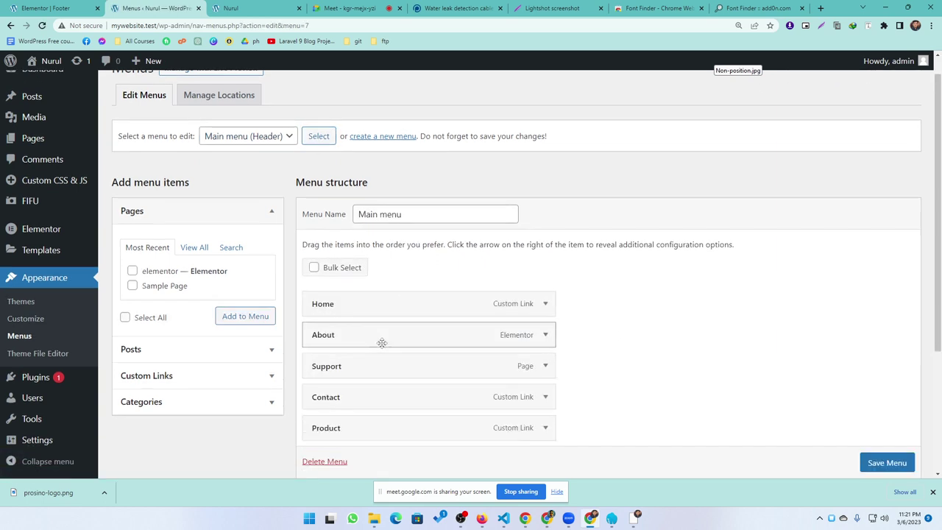
pyautogui.scroll(-2, 382, 342)
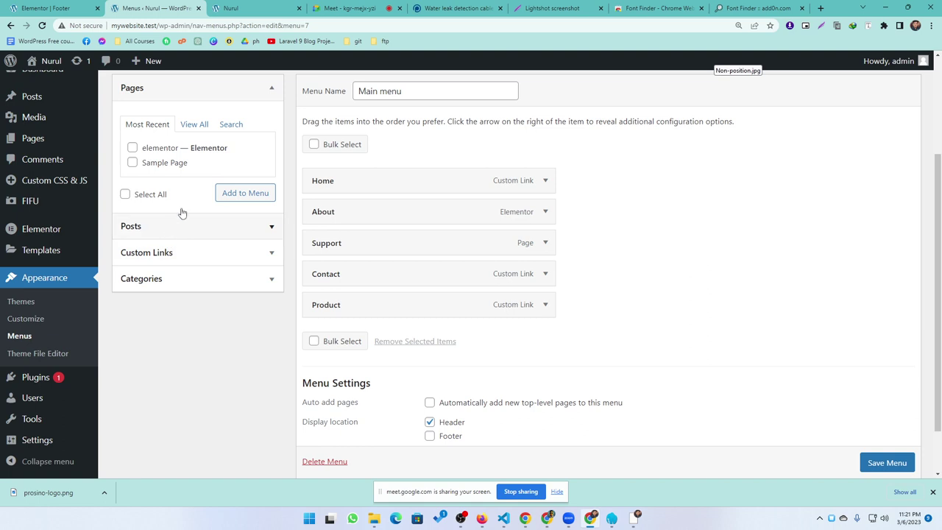
pyautogui.click(174, 254)
pyautogui.click(170, 179)
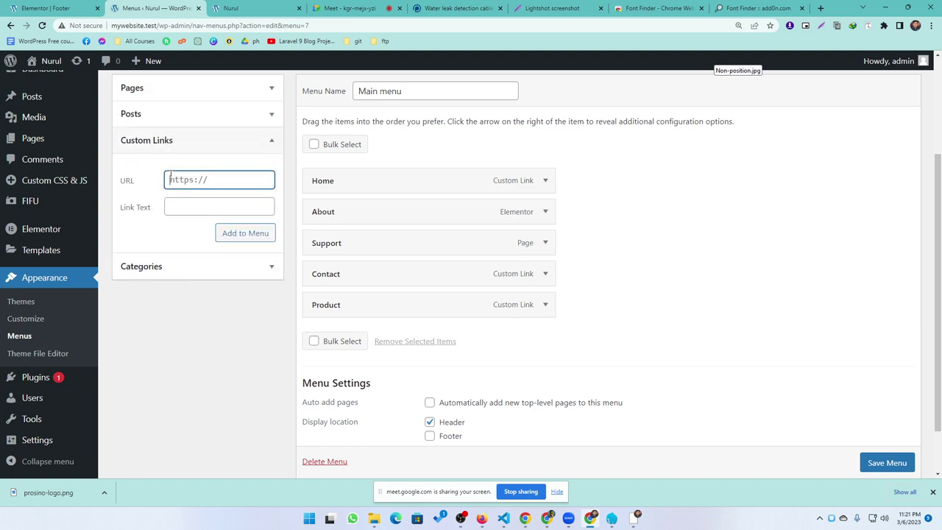
pyautogui.write('#')
pyautogui.click(193, 206)
pyautogui.write('dropdown1')
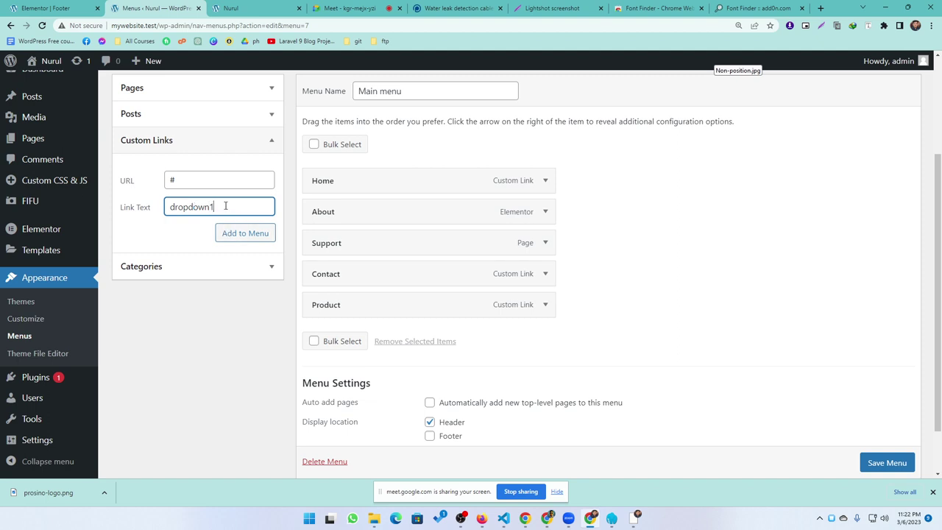
pyautogui.moveTo(215, 206); pyautogui.dragTo(136, 218)
pyautogui.hotkey('ctrl', 'c')
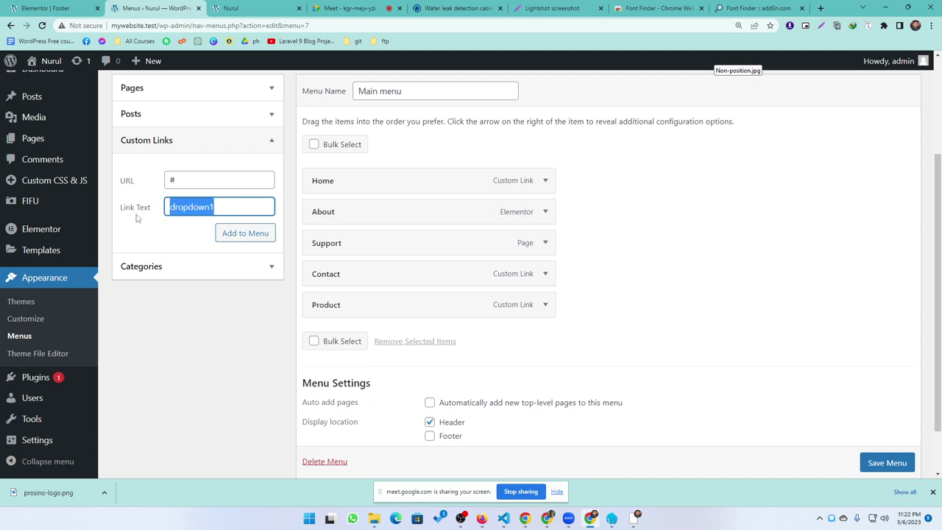
pyautogui.click(229, 232)
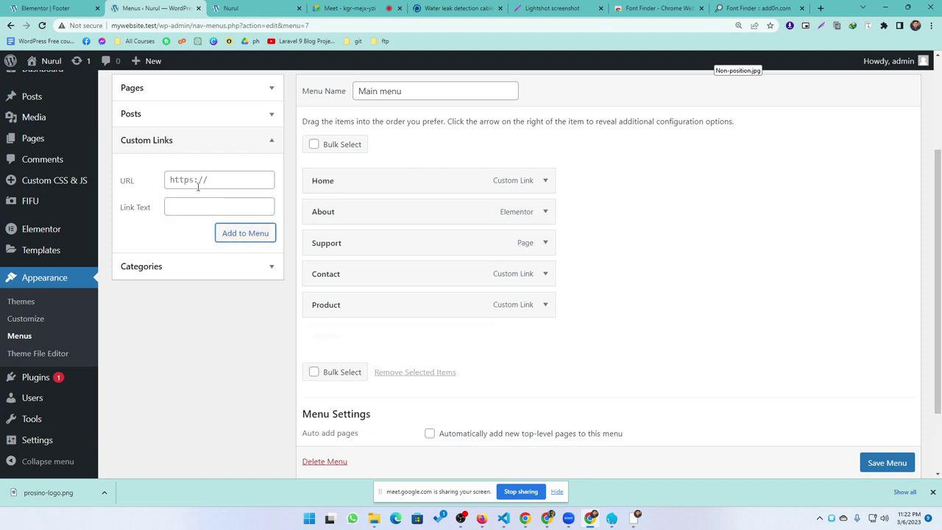
# Add two more custom links with URL "#" to Main menu, named "dropdown2" and "dropdown3"
pyautogui.click(195, 181)
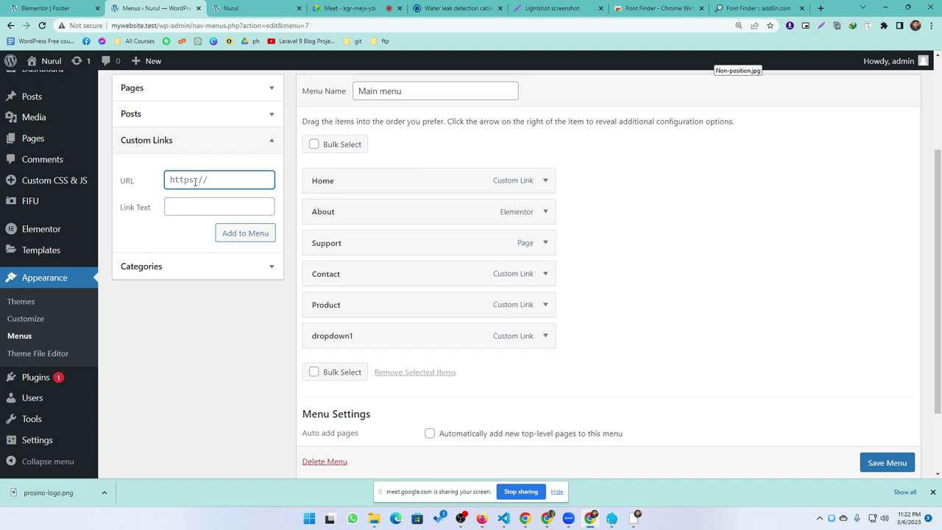
pyautogui.press('Tab')
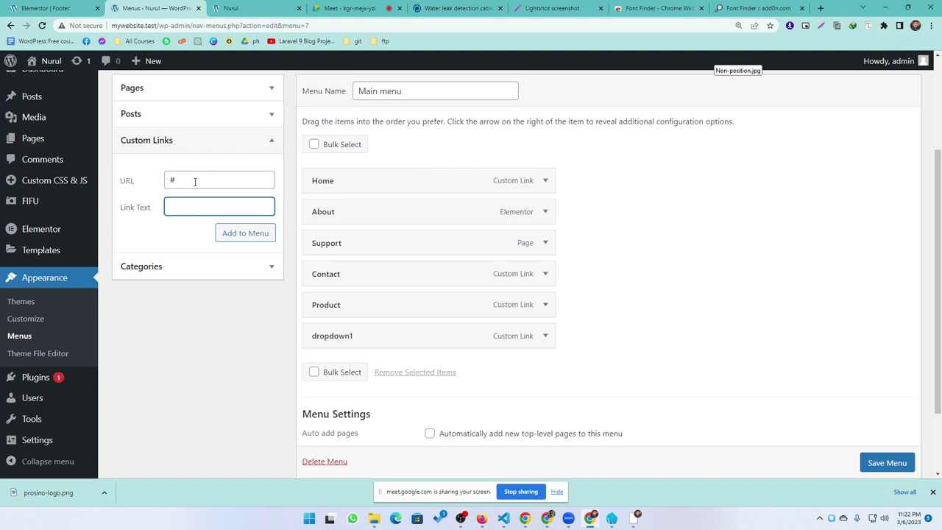
pyautogui.hotkey('ctrl', 'v')
pyautogui.write('#')
pyautogui.press('Tab')
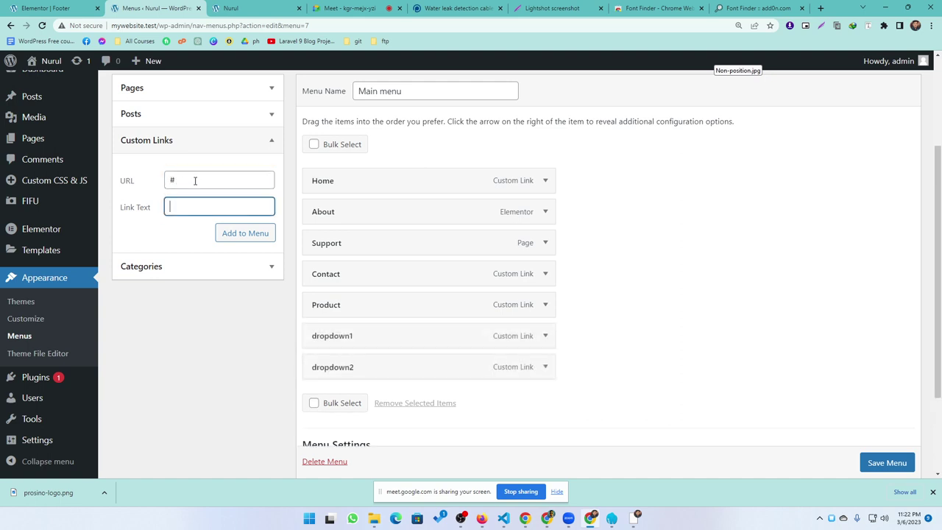
pyautogui.hotkey('ctrl', 'v')
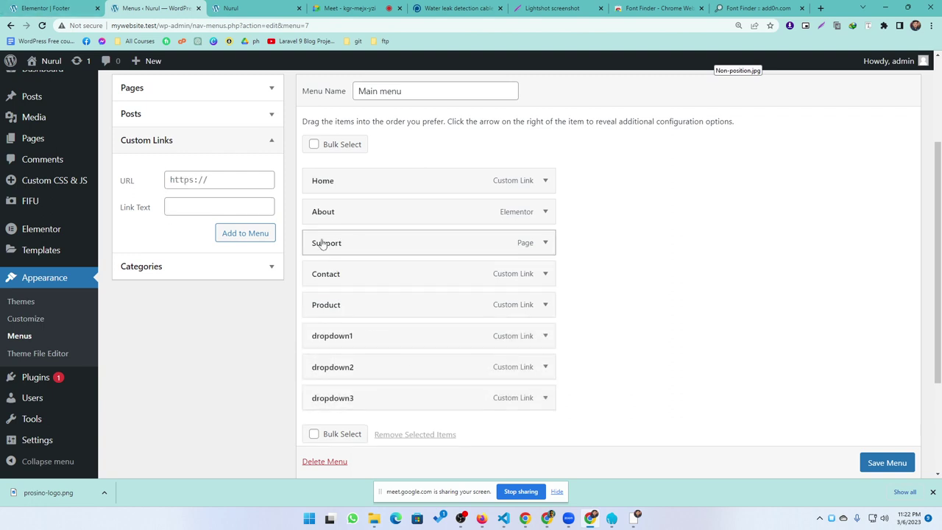
# Move dropdown1, dropdown2 and dropdown3 directly below Support and above Contact in the menu structure
pyautogui.moveTo(393, 338); pyautogui.dragTo(397, 274)
pyautogui.moveTo(352, 362); pyautogui.dragTo(356, 313)
pyautogui.moveTo(349, 406); pyautogui.dragTo(351, 342)
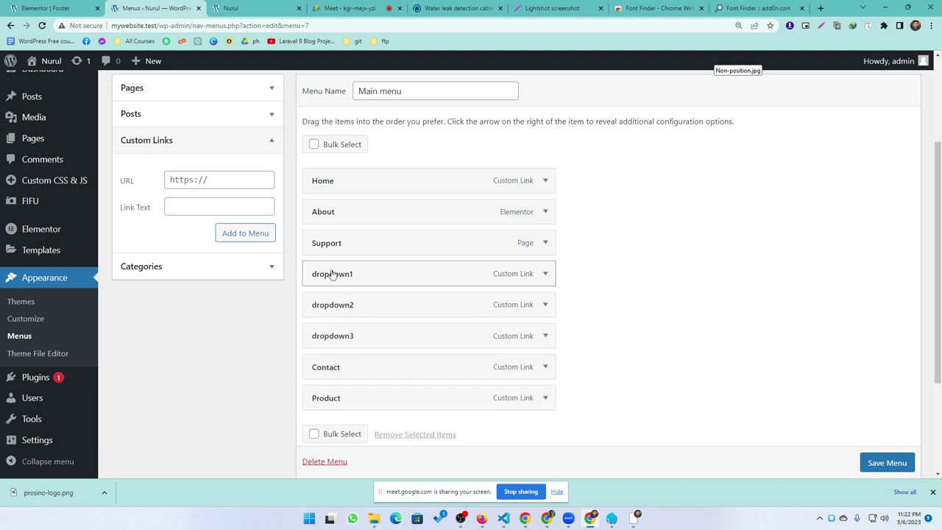
# Nest dropdown1, dropdown2 and dropdown3 as sub items under the top-level Support item, and save Main menu
pyautogui.moveTo(328, 271)
pyautogui.mouseDown()
pyautogui.moveTo(346, 266)
pyautogui.moveTo(346, 274)
pyautogui.mouseUp()
pyautogui.moveTo(345, 312); pyautogui.dragTo(377, 317)
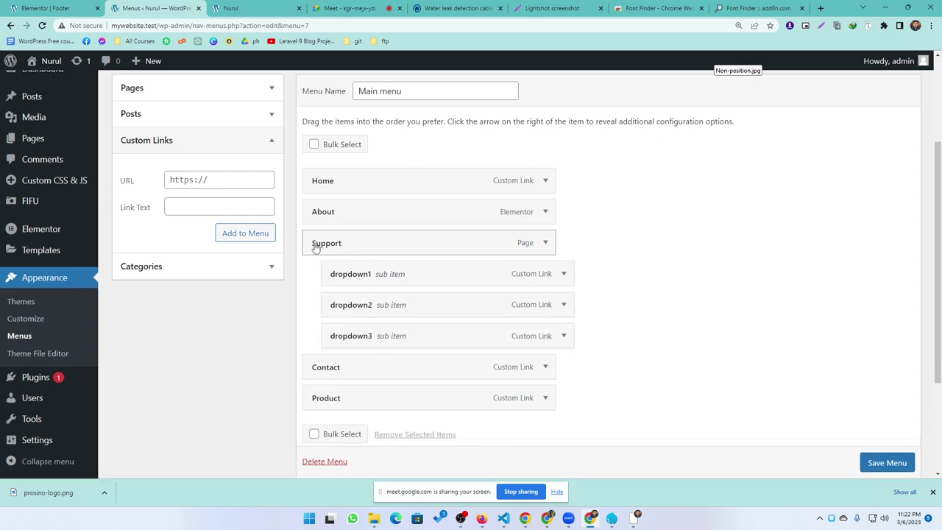
pyautogui.moveTo(346, 245); pyautogui.dragTo(347, 210)
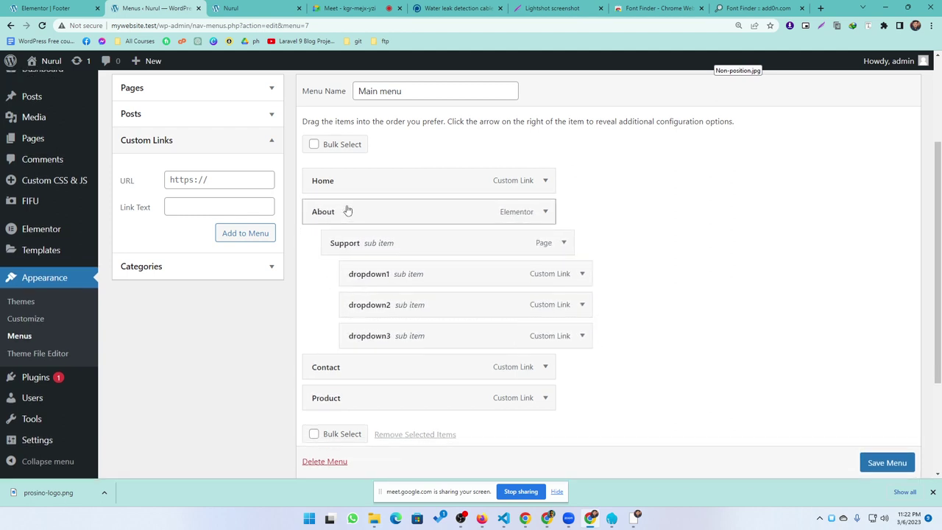
pyautogui.moveTo(385, 243); pyautogui.dragTo(369, 248)
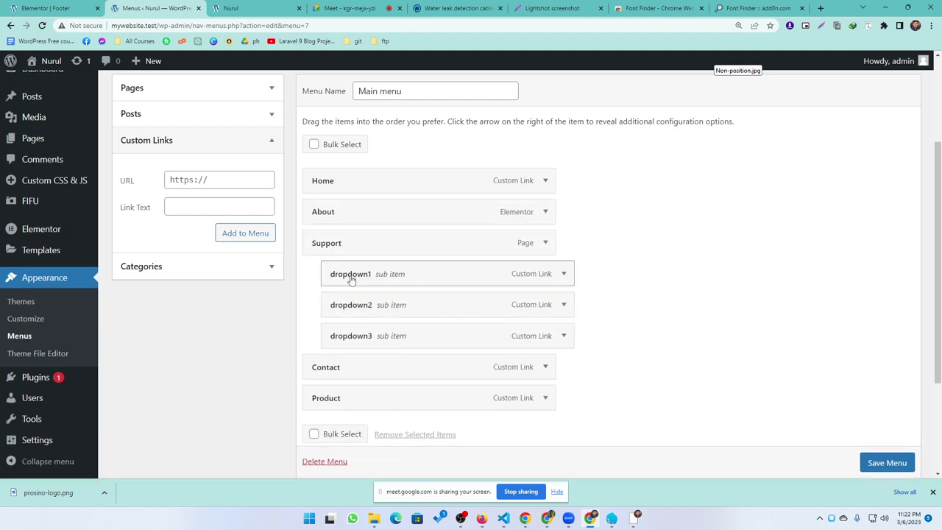
pyautogui.scroll(-1, 865, 468)
pyautogui.click(880, 464)
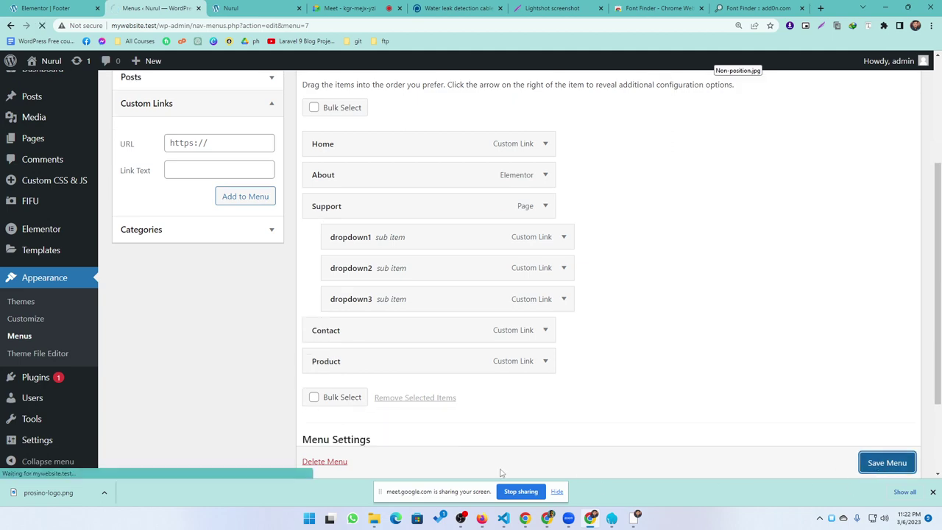
# Reload the website's front page and check the Support dropdown in the header navigation
pyautogui.click(243, 8)
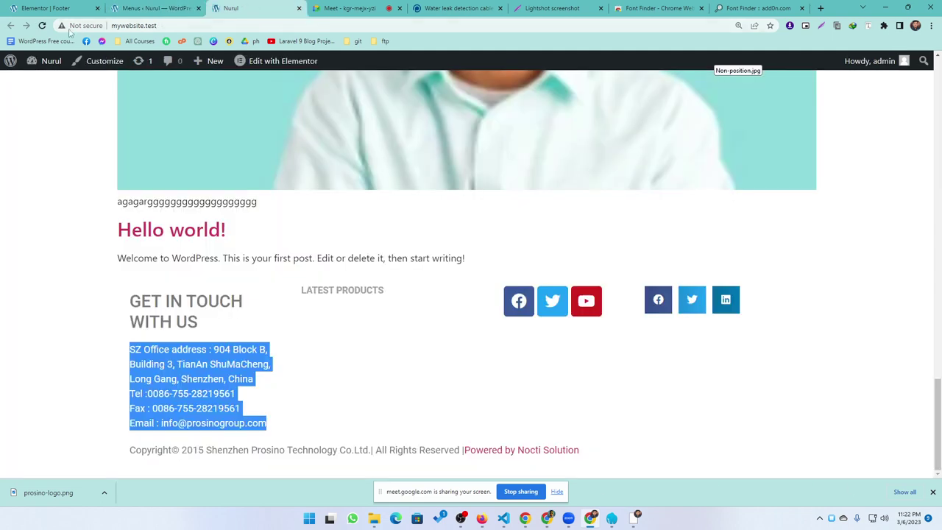
pyautogui.click(42, 25)
pyautogui.scroll(20, 350, 346)
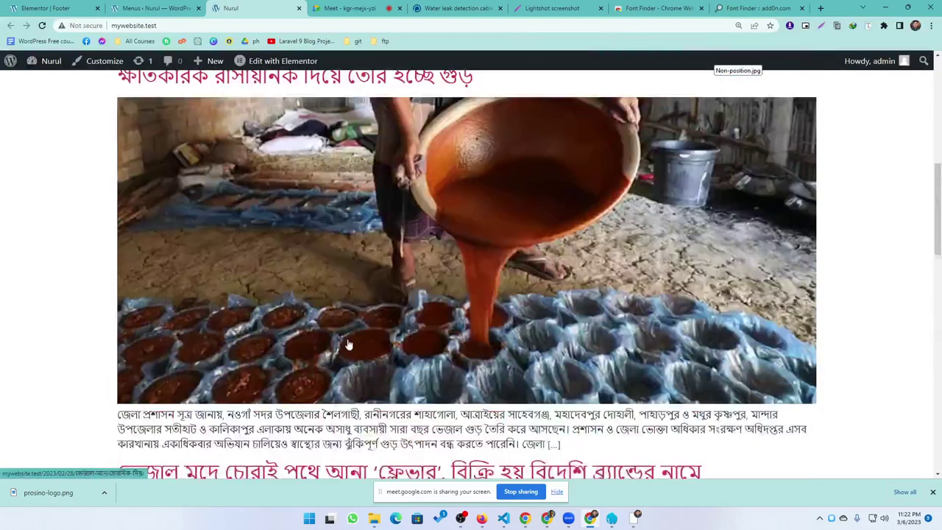
pyautogui.scroll(1, 349, 346)
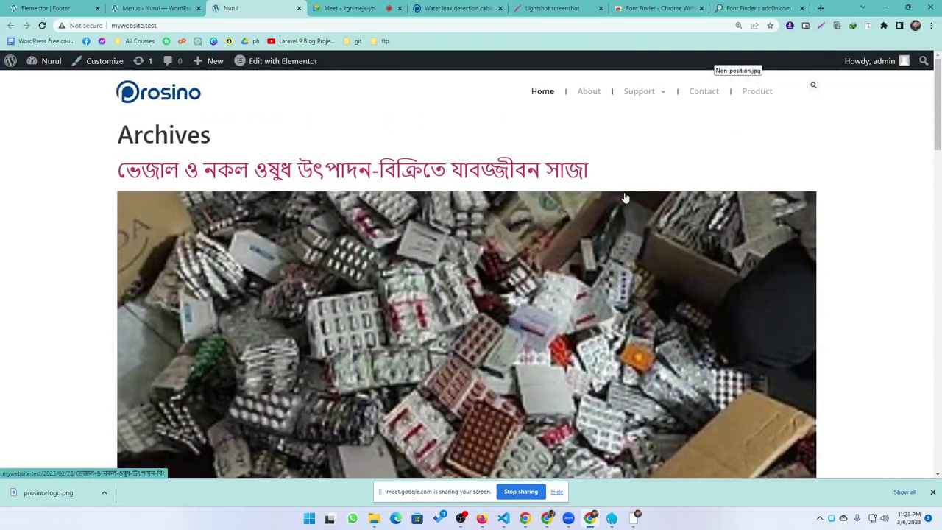
pyautogui.moveTo(658, 96)
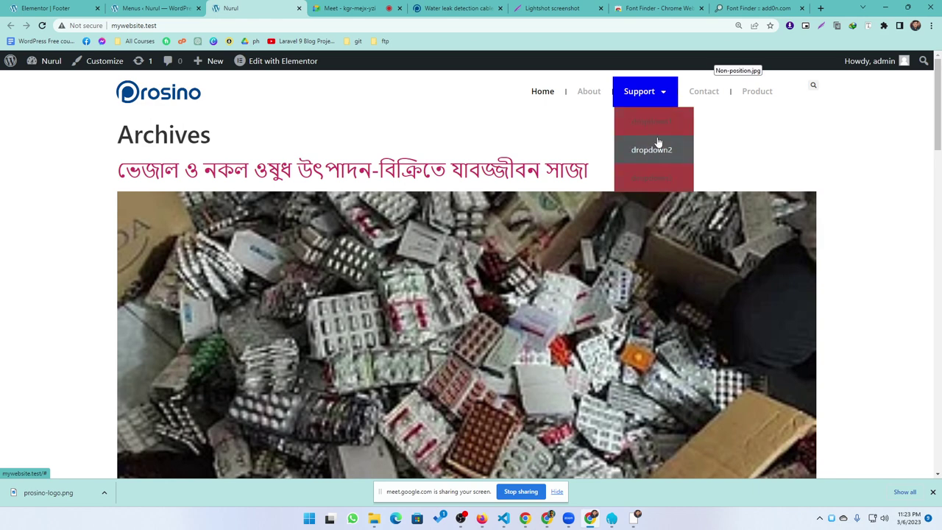
# Open the main header template in Elementor and show the Nav Menu widget's Dropdown style settings
pyautogui.moveTo(275, 62)
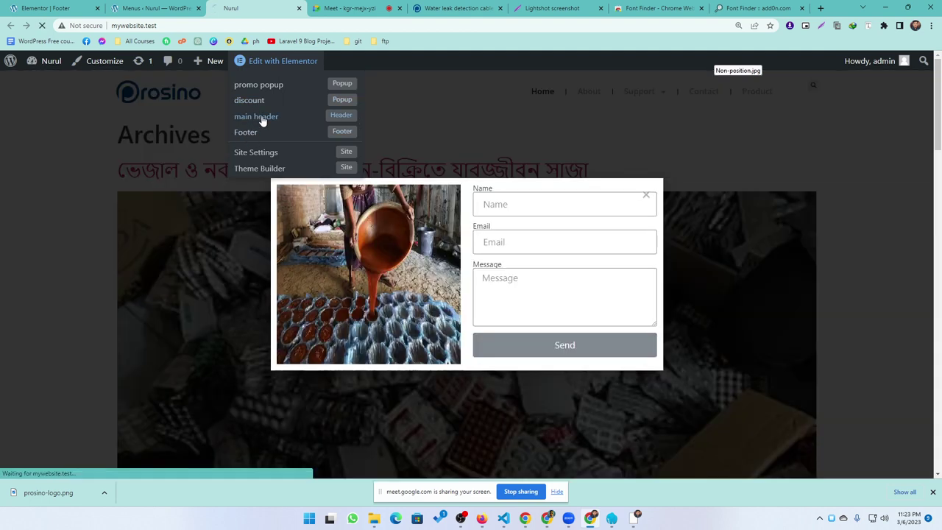
pyautogui.click(259, 117)
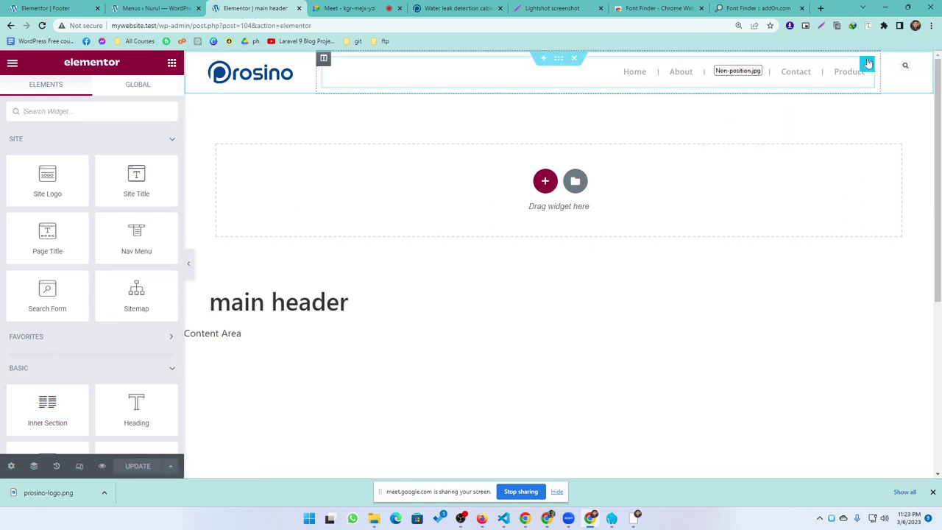
pyautogui.click(866, 65)
pyautogui.click(92, 89)
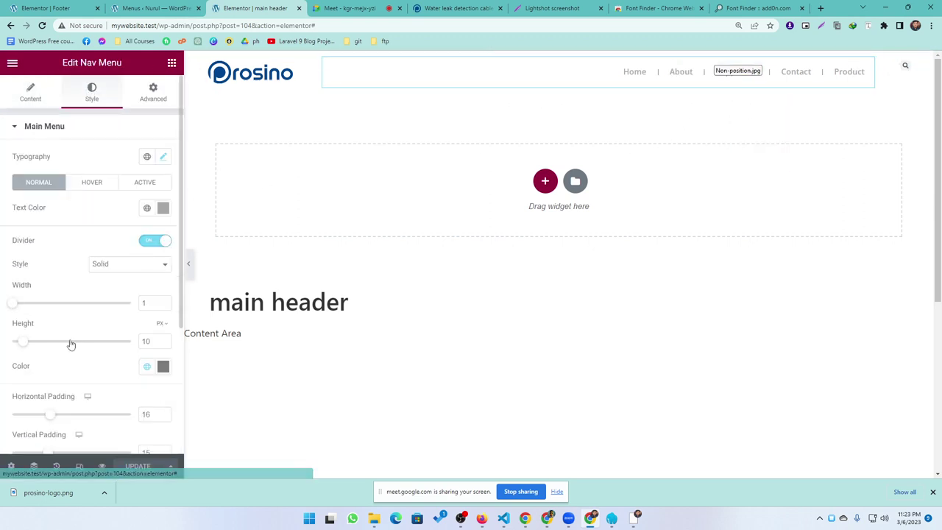
pyautogui.scroll(-5, 70, 353)
pyautogui.click(39, 341)
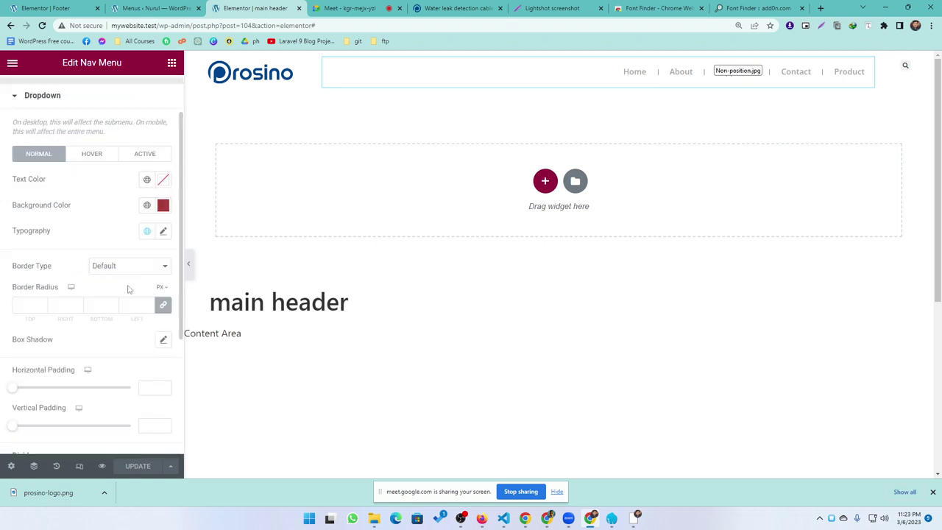
# Set the Nav Menu dropdown's normal background color to #070606
pyautogui.click(163, 206)
pyautogui.click(56, 331)
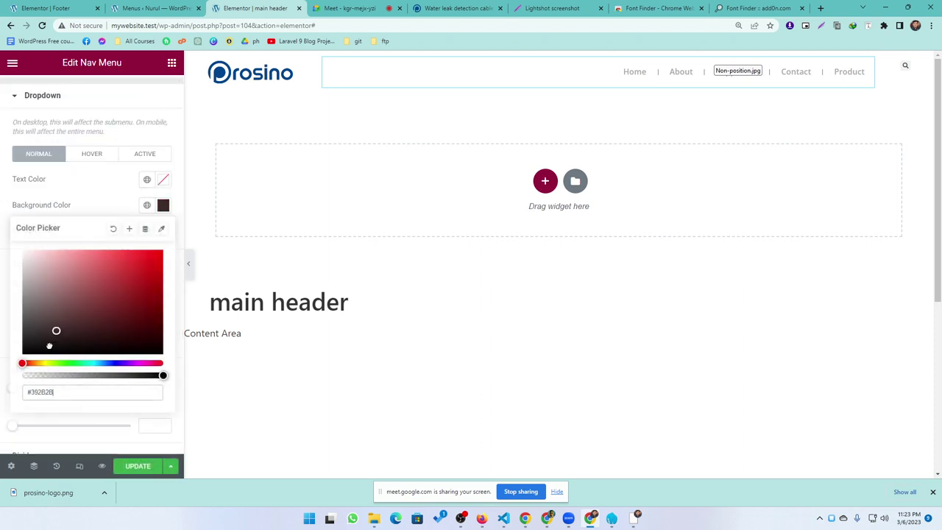
pyautogui.click(42, 351)
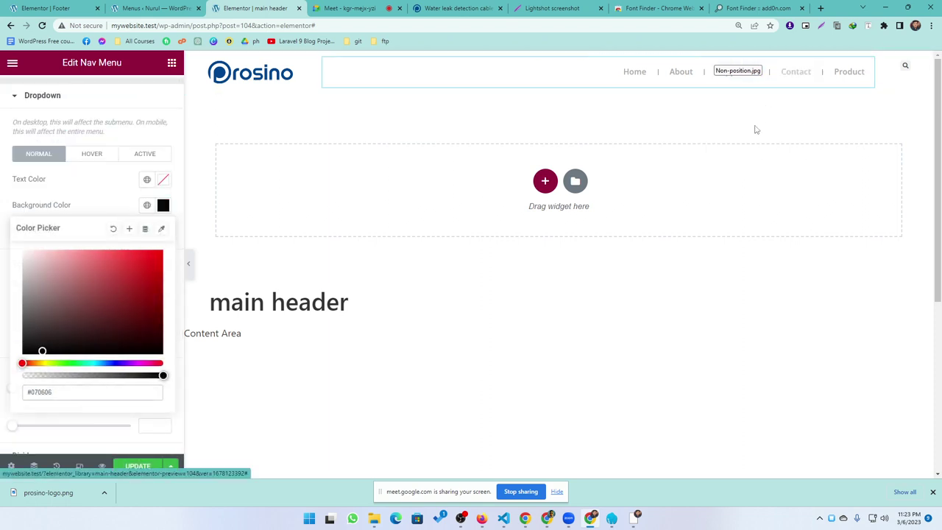
pyautogui.moveTo(736, 76)
pyautogui.click(413, 159)
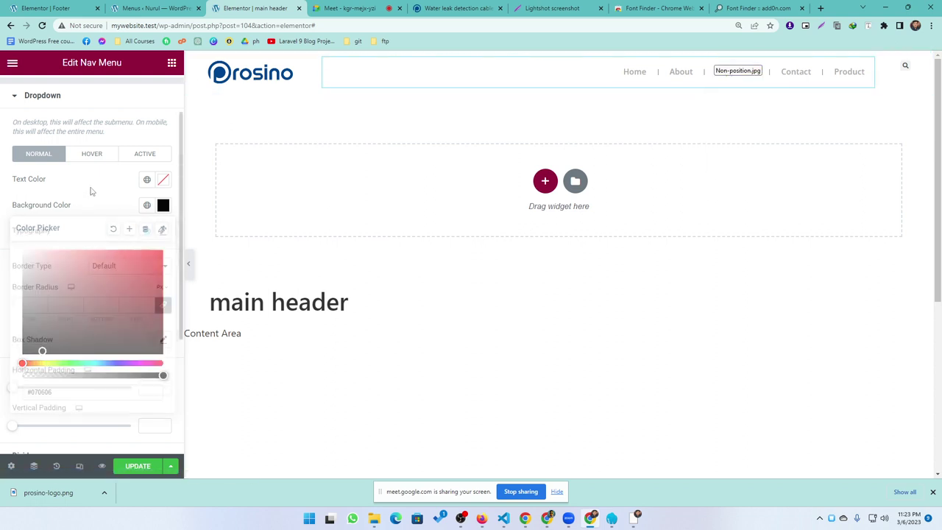
# Review the dropdown's Hover and Active style settings, and update the main header template
pyautogui.click(91, 160)
pyautogui.click(164, 156)
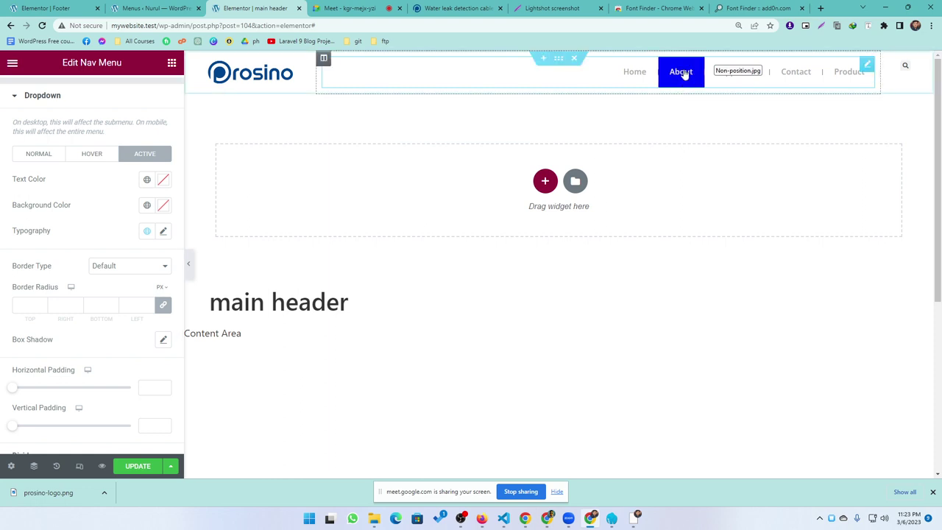
pyautogui.moveTo(737, 73)
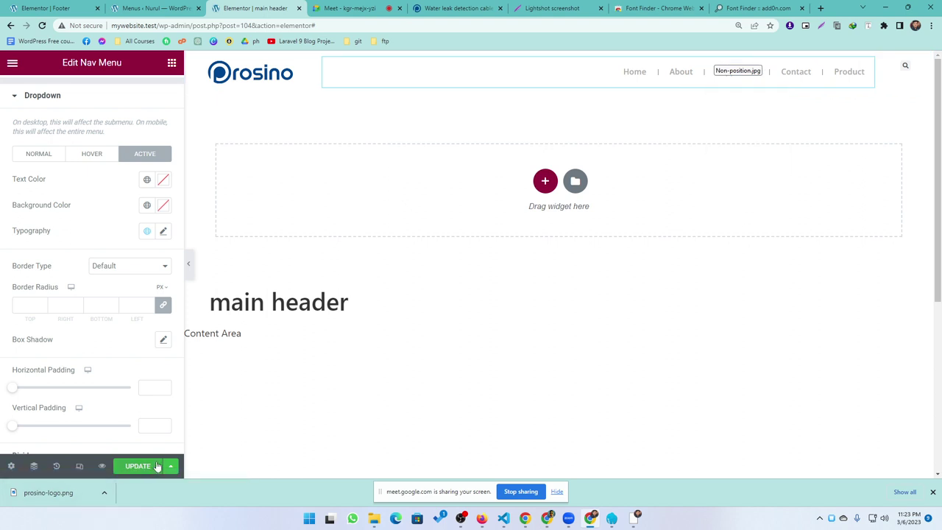
pyautogui.click(21, 98)
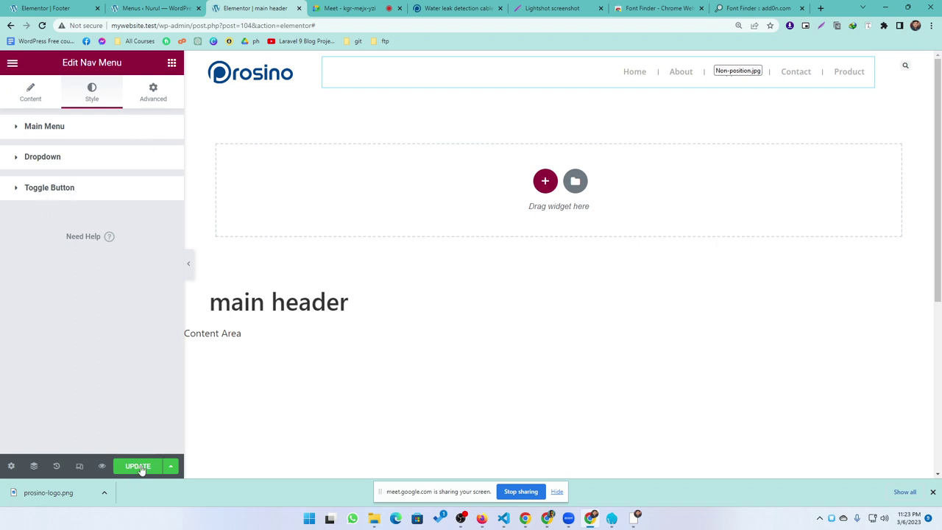
pyautogui.click(139, 467)
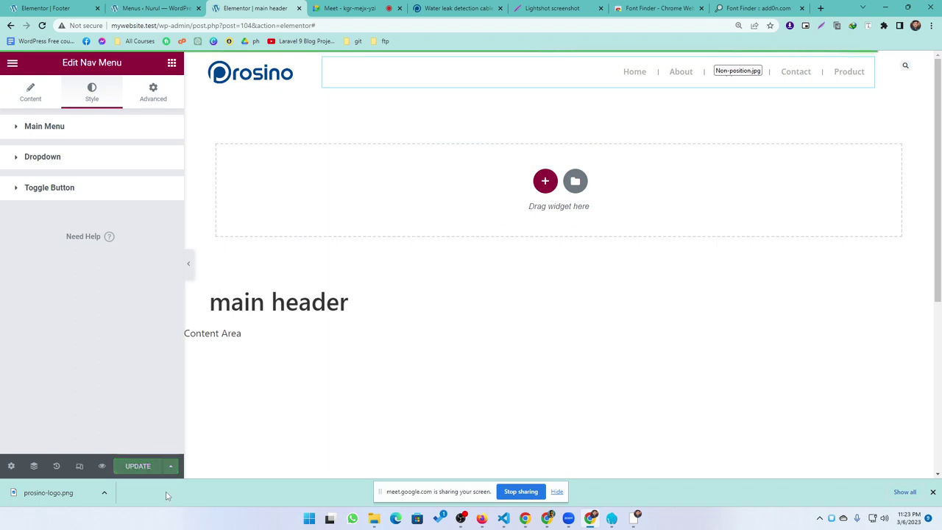
# Preview the header in the Mobile responsive view, expanding the navigation menu and toggling its Support submenu
pyautogui.click(79, 466)
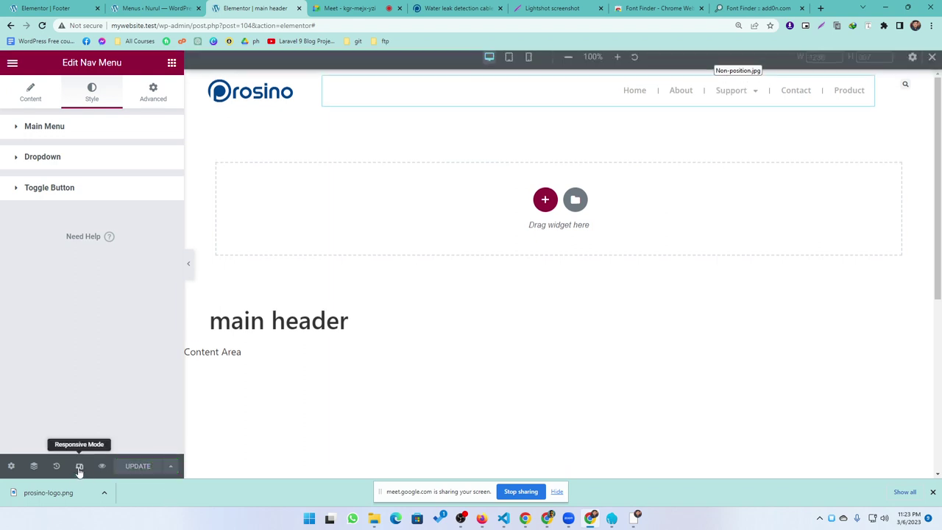
pyautogui.click(529, 64)
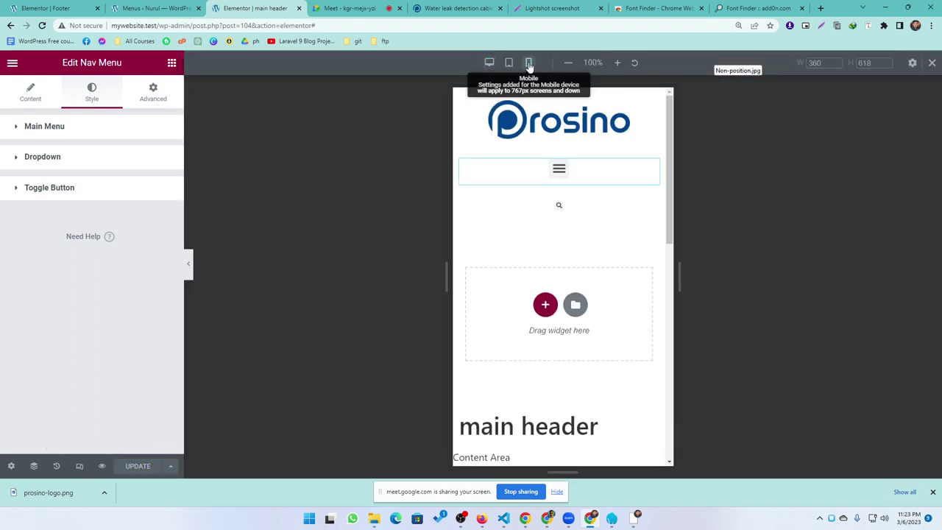
pyautogui.click(559, 172)
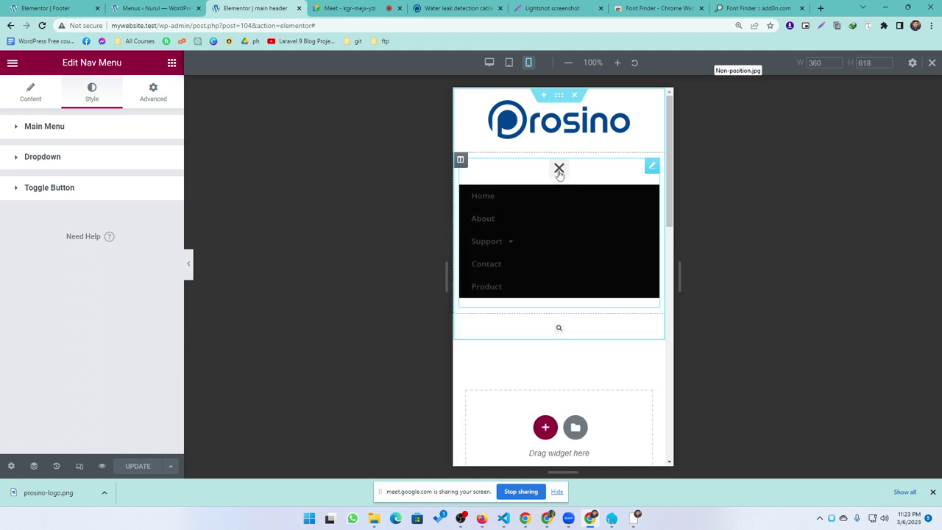
pyautogui.click(503, 252)
pyautogui.click(510, 249)
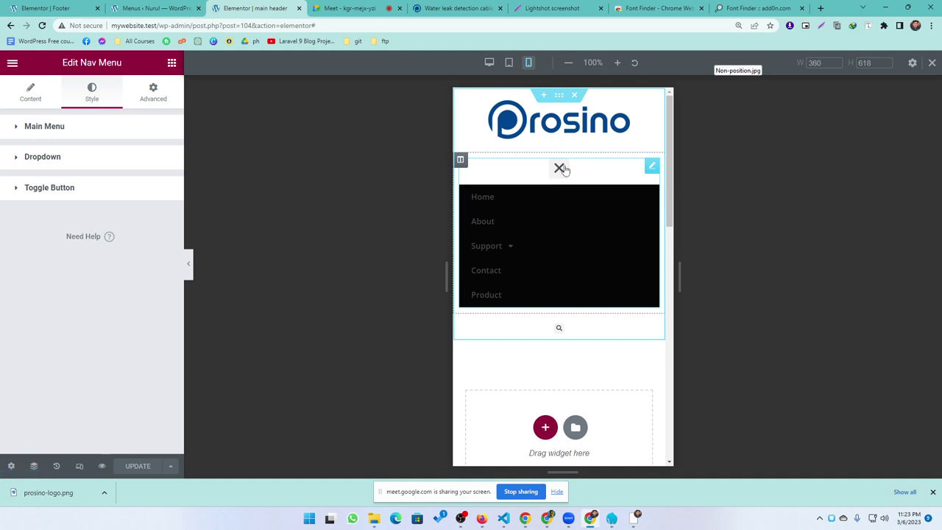
# Look over the Nav Menu's Toggle Button style settings, and collapse the menu in the mobile preview
pyautogui.click(72, 188)
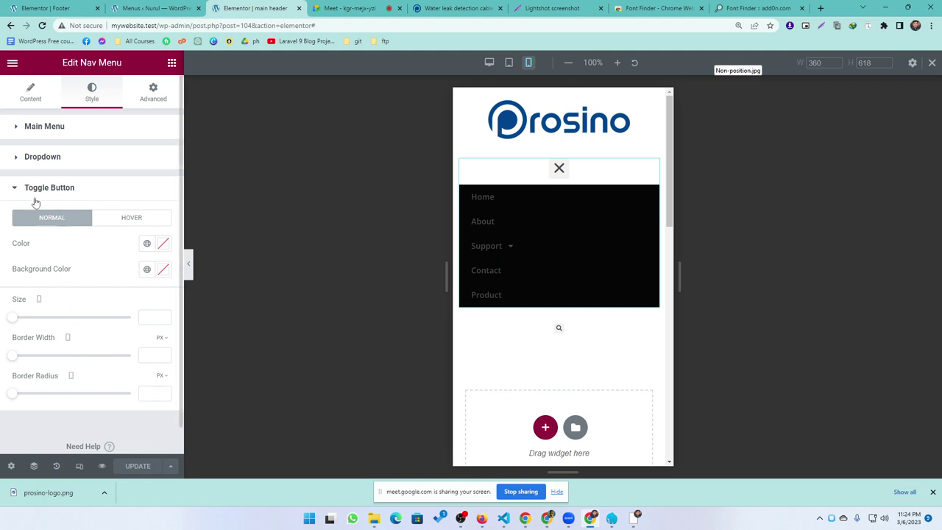
pyautogui.click(17, 189)
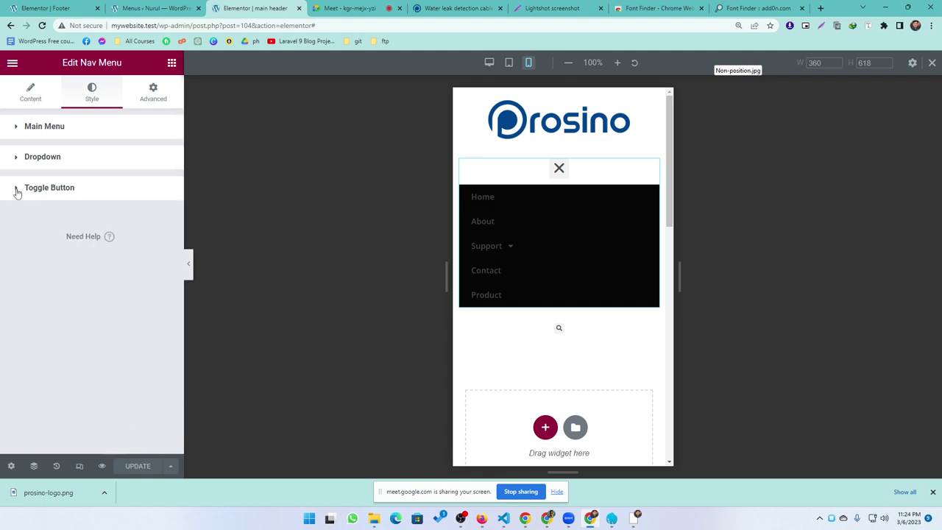
pyautogui.click(559, 169)
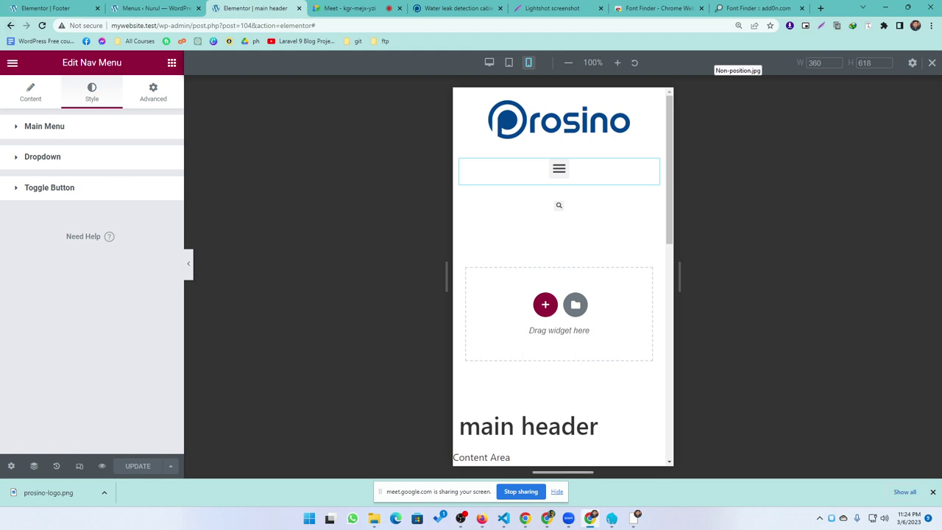
# Stop sharing the screen and switch to the Google Meet call
pyautogui.click(514, 495)
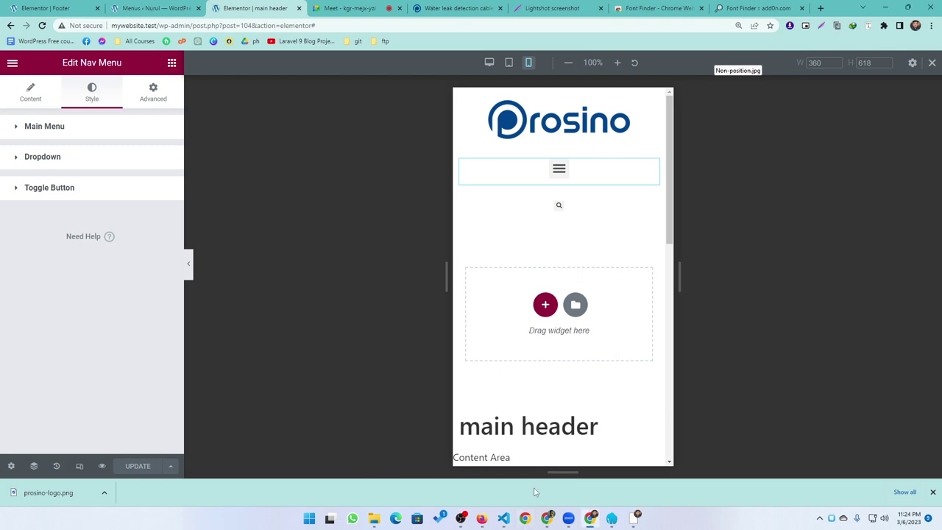
pyautogui.click(346, 8)
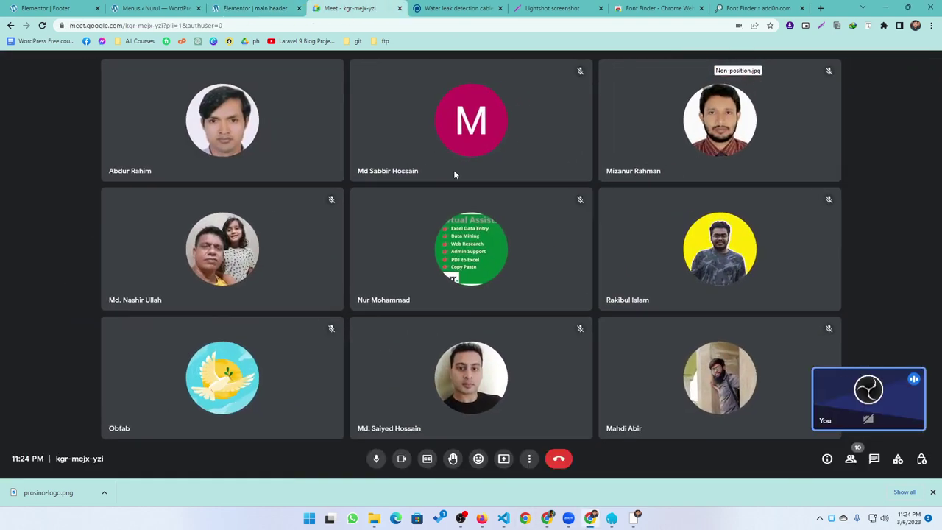